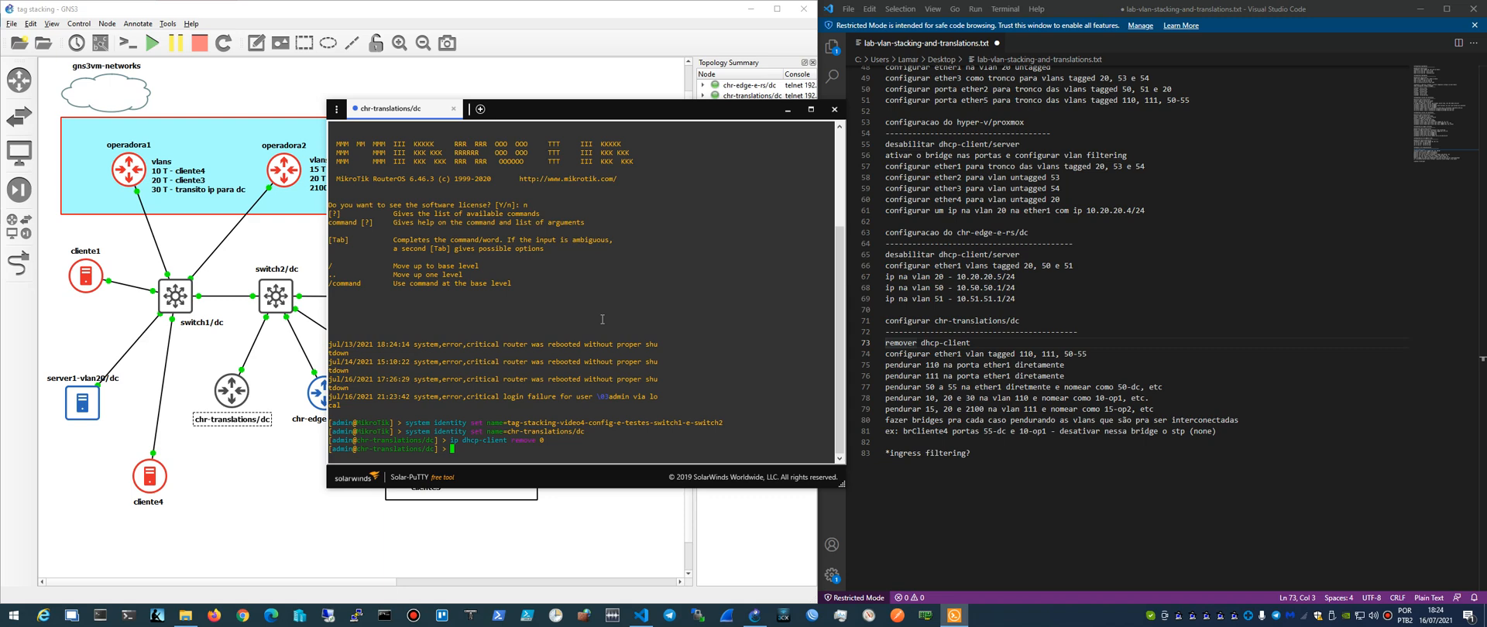
- Highlight the notes line about tagging ether1 with VLANs 110, 111, 50-55 and enter /interface vlan in the chr-translations/dc console
left_click(885, 354)
left_click(1102, 352, "shift")
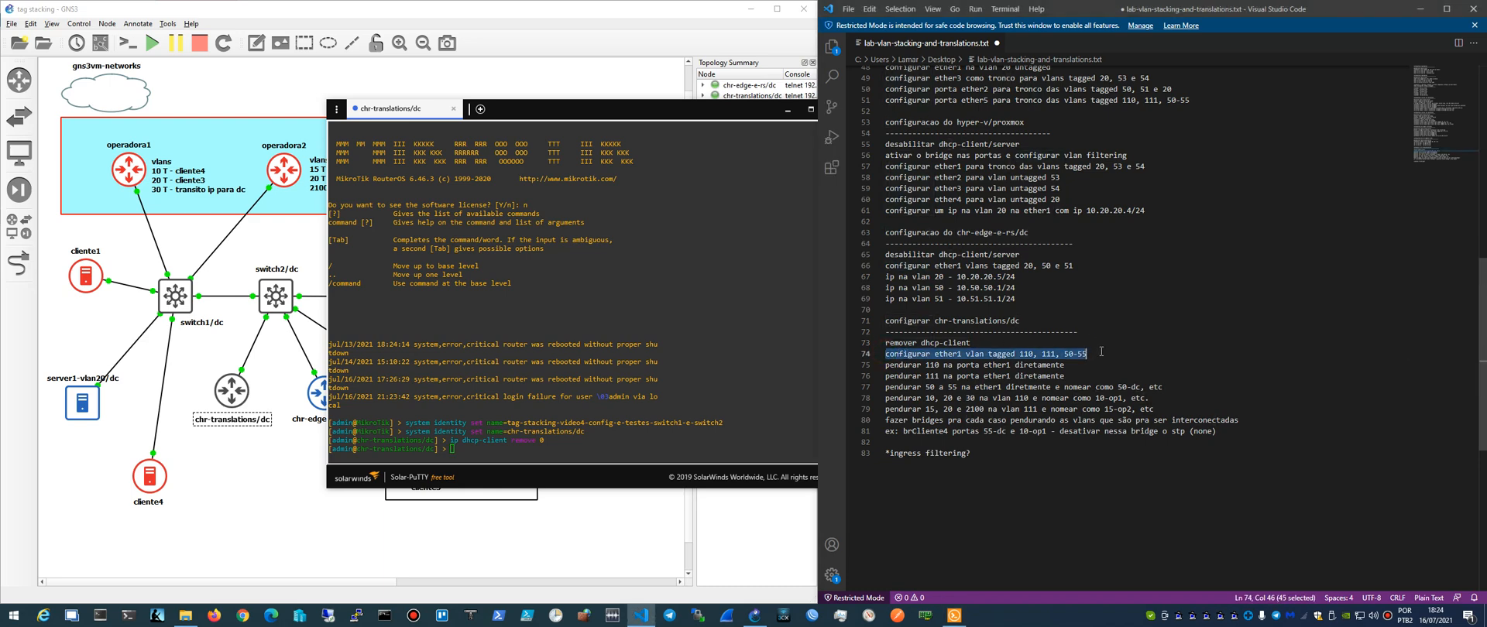
left_click(616, 397)
type("/")
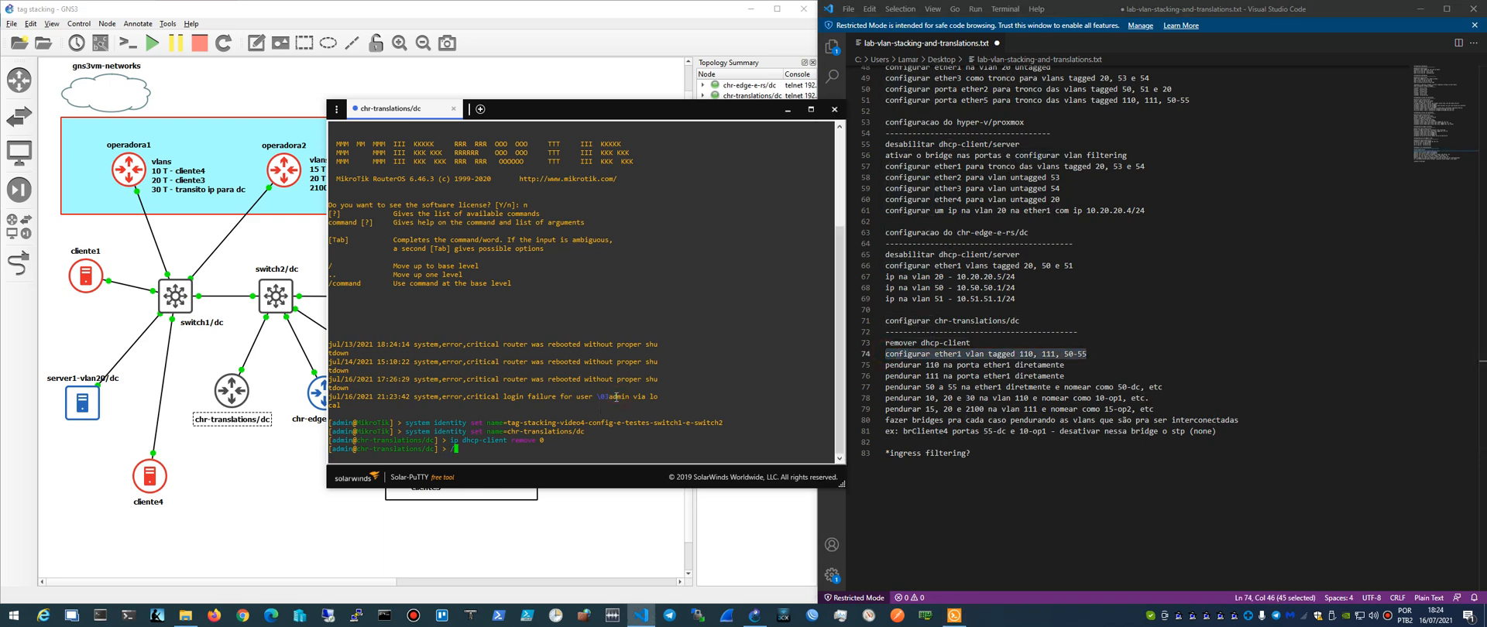
type("interface vlan")
key("Return")
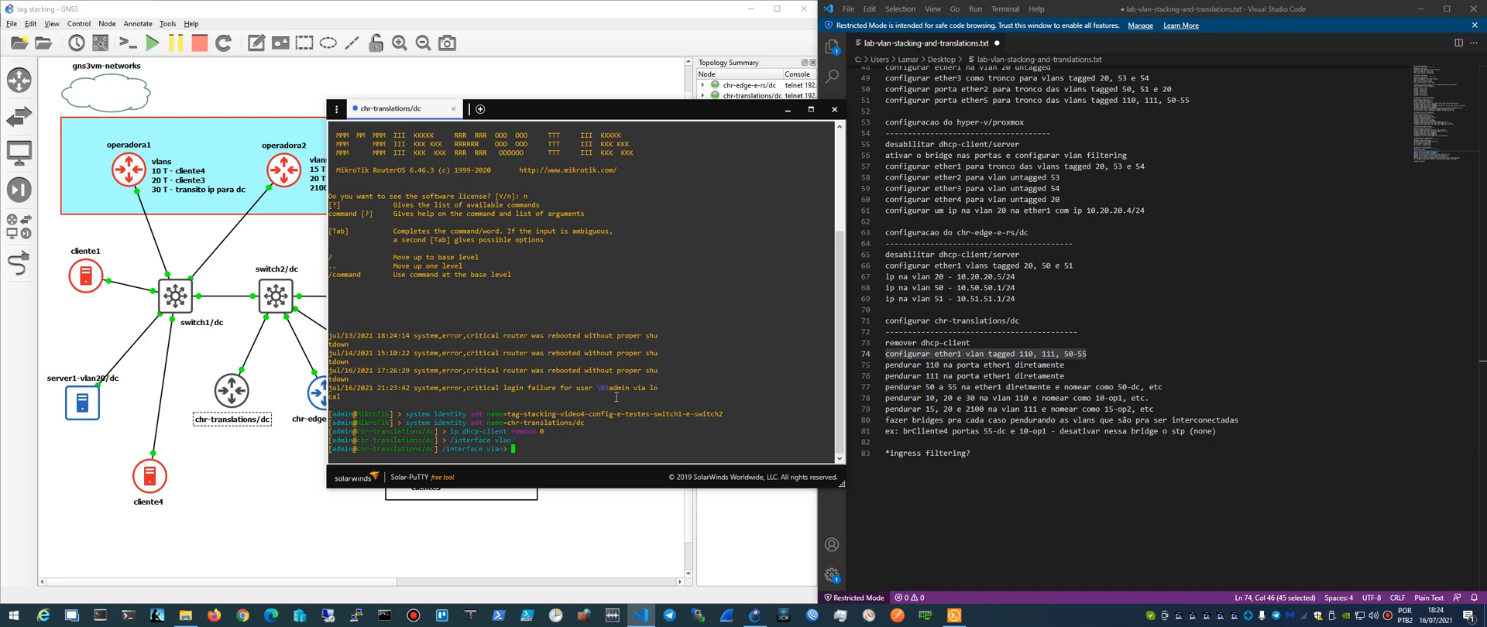
- Add a VLAN interface named vlan110 with VLAN ID 110 on ether1 and print the VLAN list
type("add name=vlan110 vlan-id=110")
type("interface=ether1")
key("Return")
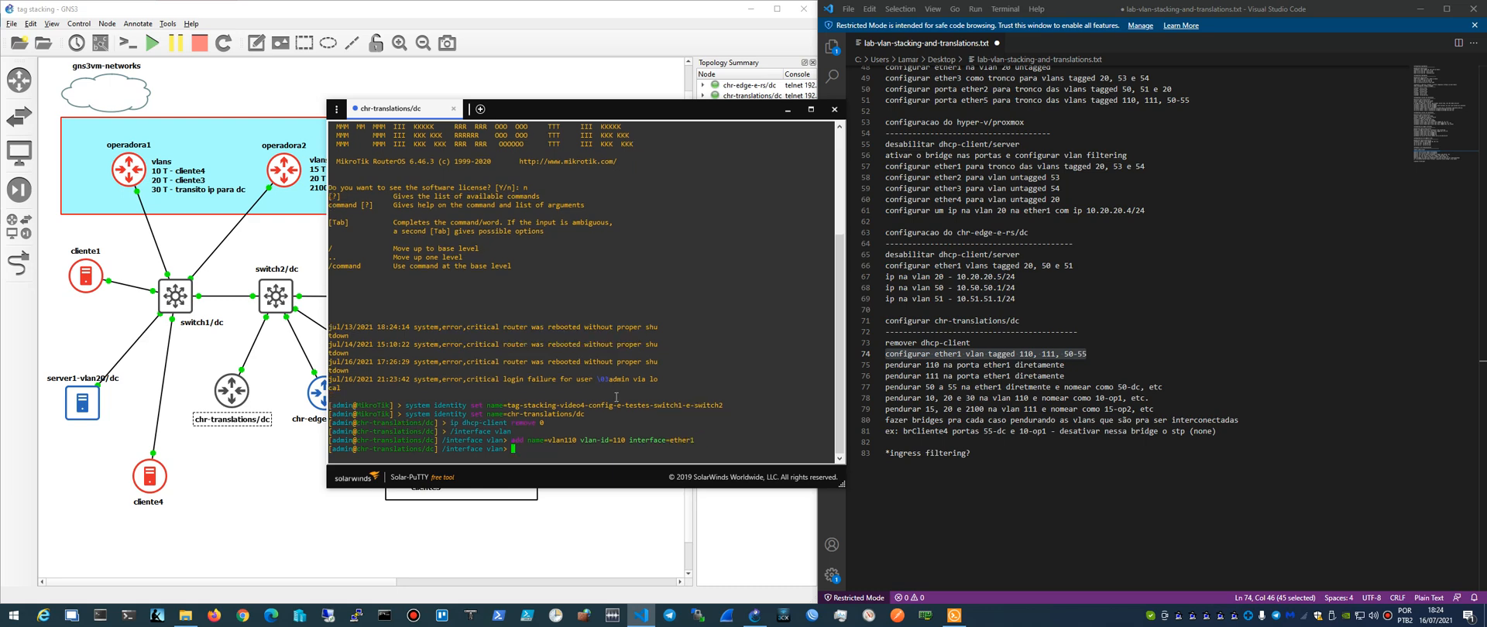
type("print")
key("Return")
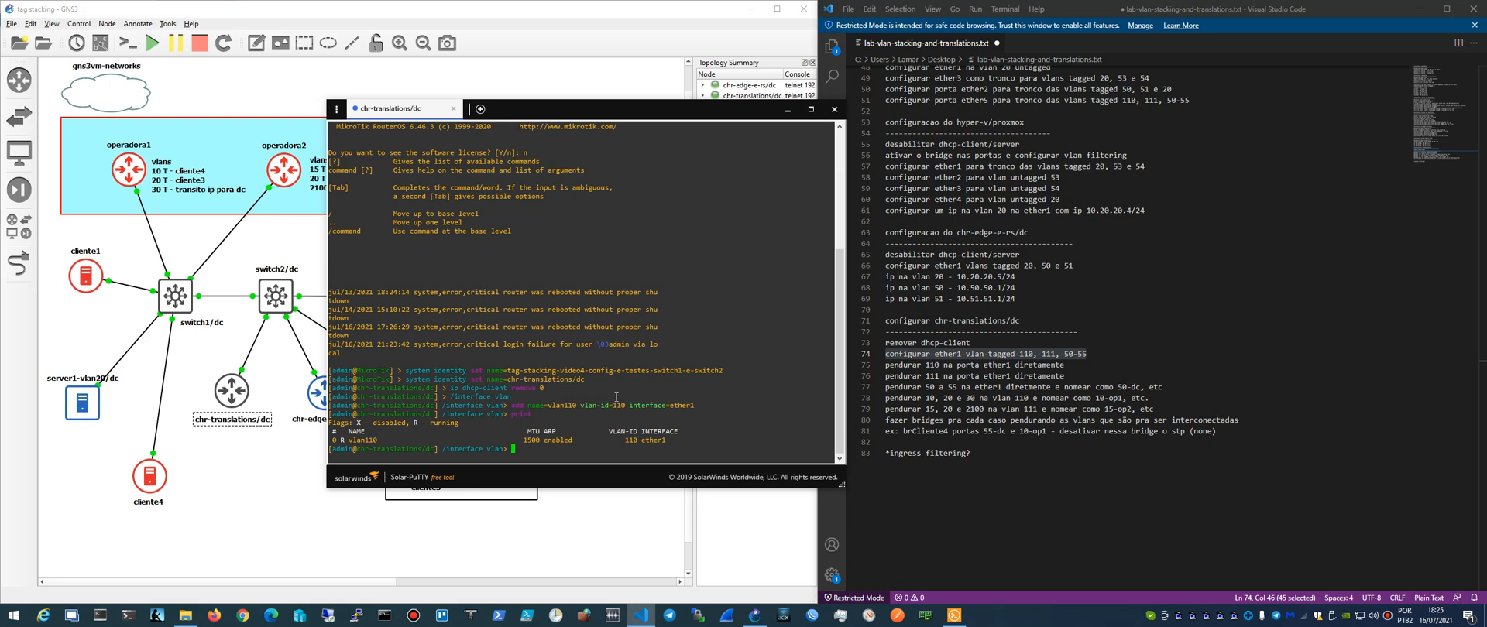
- Add a VLAN interface named vlan111 with VLAN ID 111 on ether1 and print the VLANs in detail
key("Up")
key("Up")
key("Left")
key("Right")
key("Right")
key("Delete")
type("1")
key("Right")
key("Right")
key("Right")
key("Right")
key("Right")
key("Right")
key("Right")
key("Right")
key("Right")
key("Delete")
type("1")
key("Return")
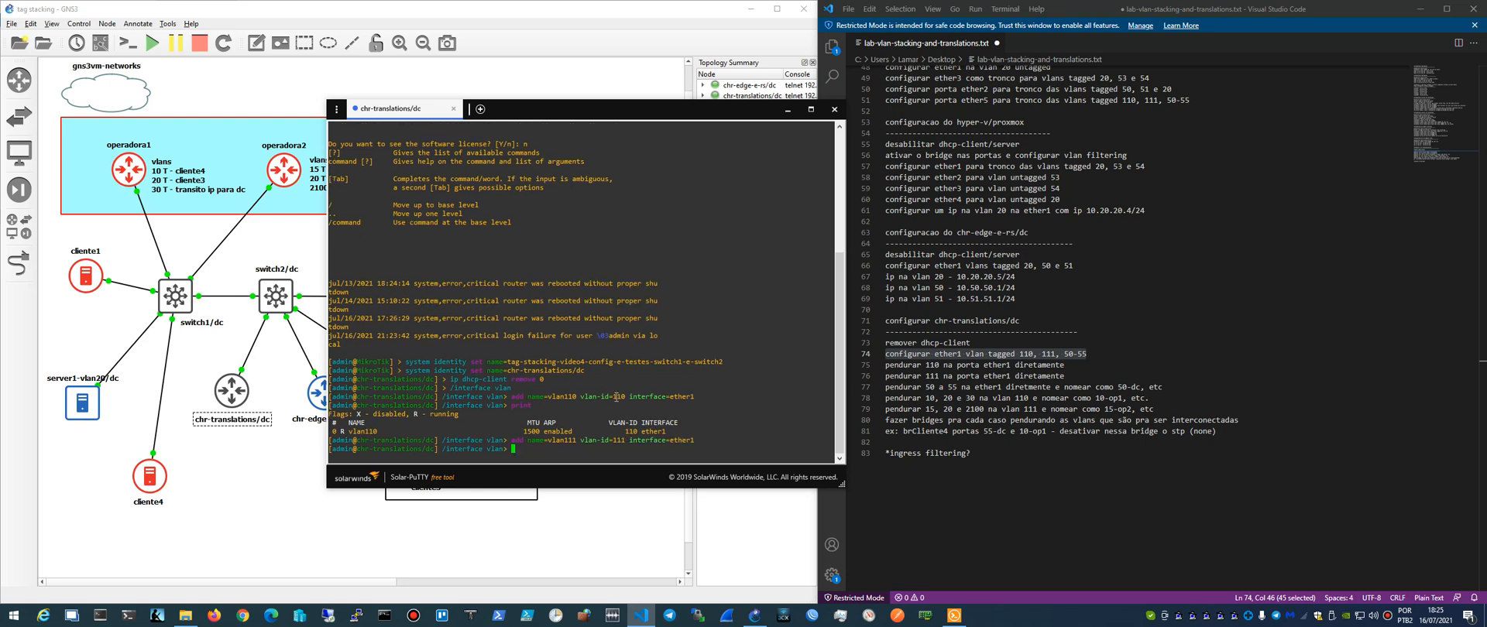
type("print detail")
key("Return")
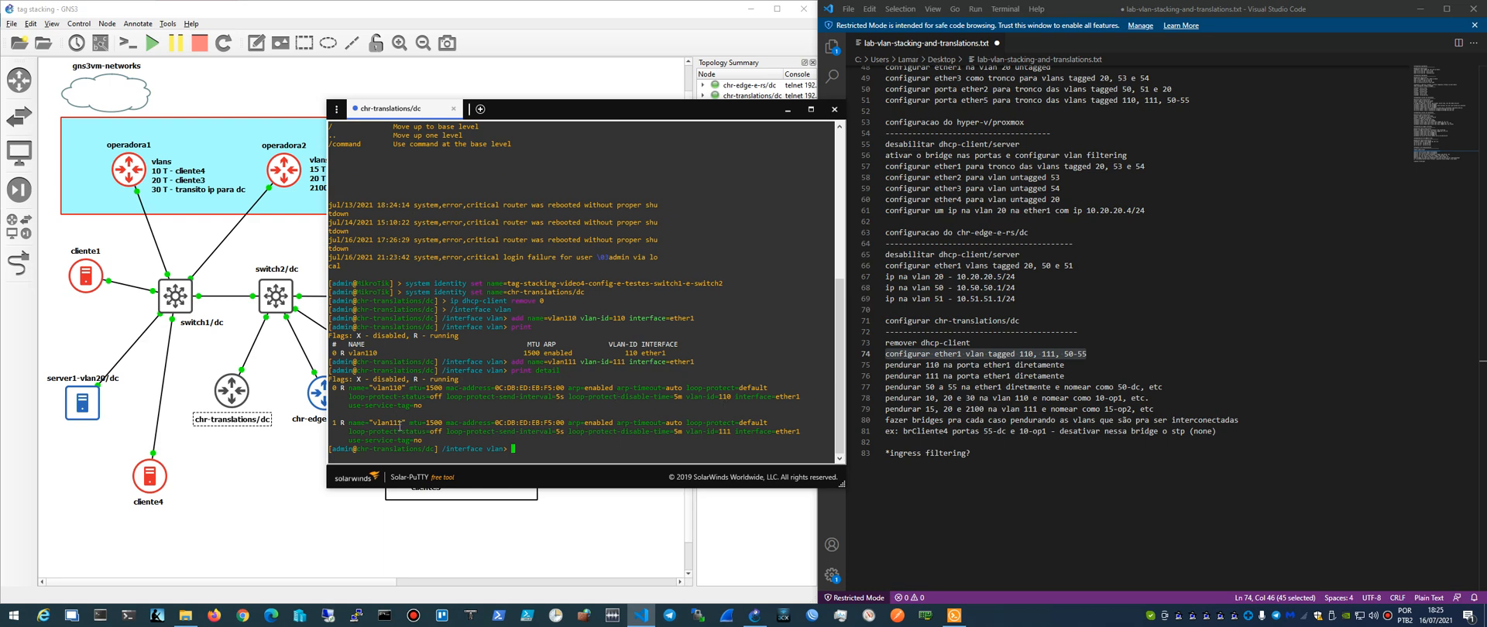
- Add a VLAN interface named vlan50 with VLAN ID 50 on ether1, reusing the previous add command
key("Up")
key("Up")
key("BackSpace")
key("Left")
key("Left")
key("Left")
key("Left")
key("Left")
key("Left")
key("Left")
key("Left")
key("Left")
key("Left")
key("Left")
key("Left")
key("Left")
key("Left")
key("Left")
key("BackSpace")
key("BackSpace")
key("BackSpace")
type("50")
key("Right")
key("Right")
key("Right")
key("Right")
key("Right")
key("Right")
key("Right")
key("Right")
key("Right")
key("BackSpace")
key("BackSpace")
key("BackSpace")
type("50")
key("Right")
key("Right")
key("Right")
key("Right")
key("BackSpace")
type("50")
key("BackSpace")
key("BackSpace")
key("Return")
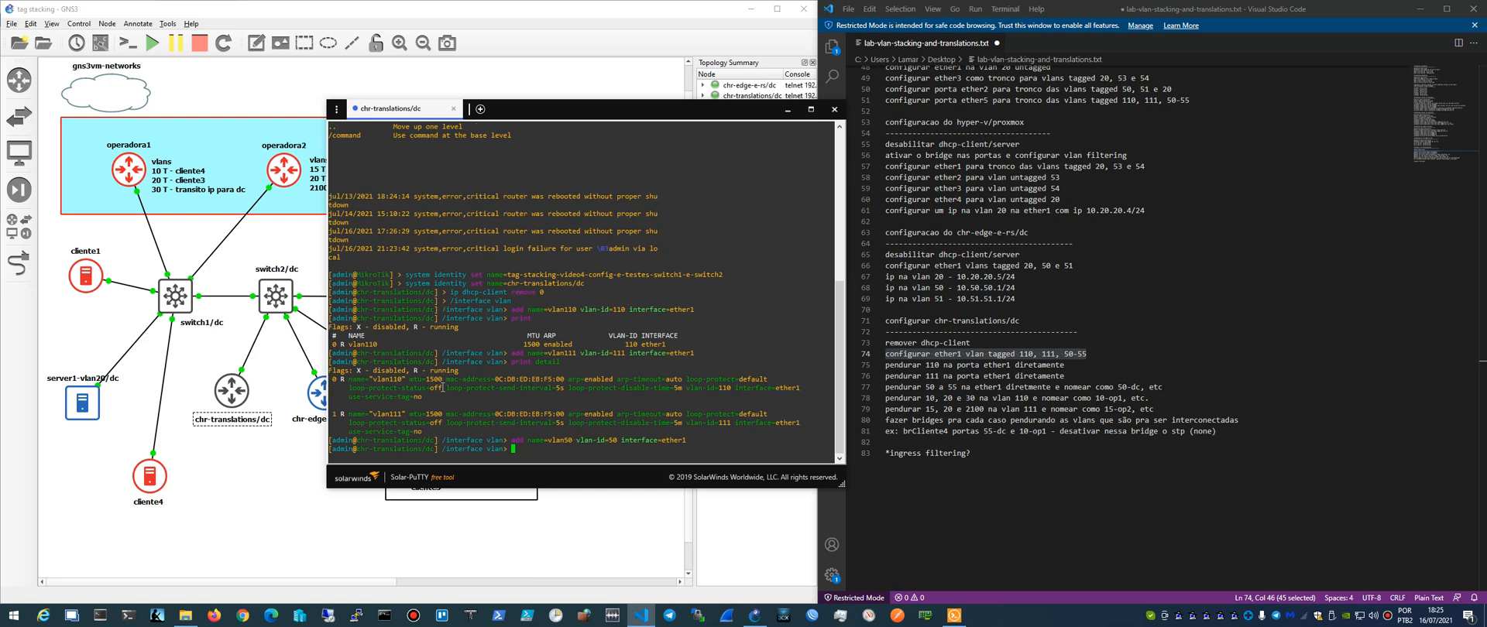
- Add a VLAN interface named vlan51 with VLAN ID 51 on ether1
key("Up")
key("BackSpace")
key("Left")
key("Left")
key("Left")
key("Left")
key("Left")
key("Left")
key("BackSpace")
type("1")
key("Right")
key("Right")
key("Right")
key("BackSpace")
type("1")
key("Return")
- Add a VLAN interface named vlan52 with VLAN ID 52 on ether1
key("Up")
key("BackSpace")
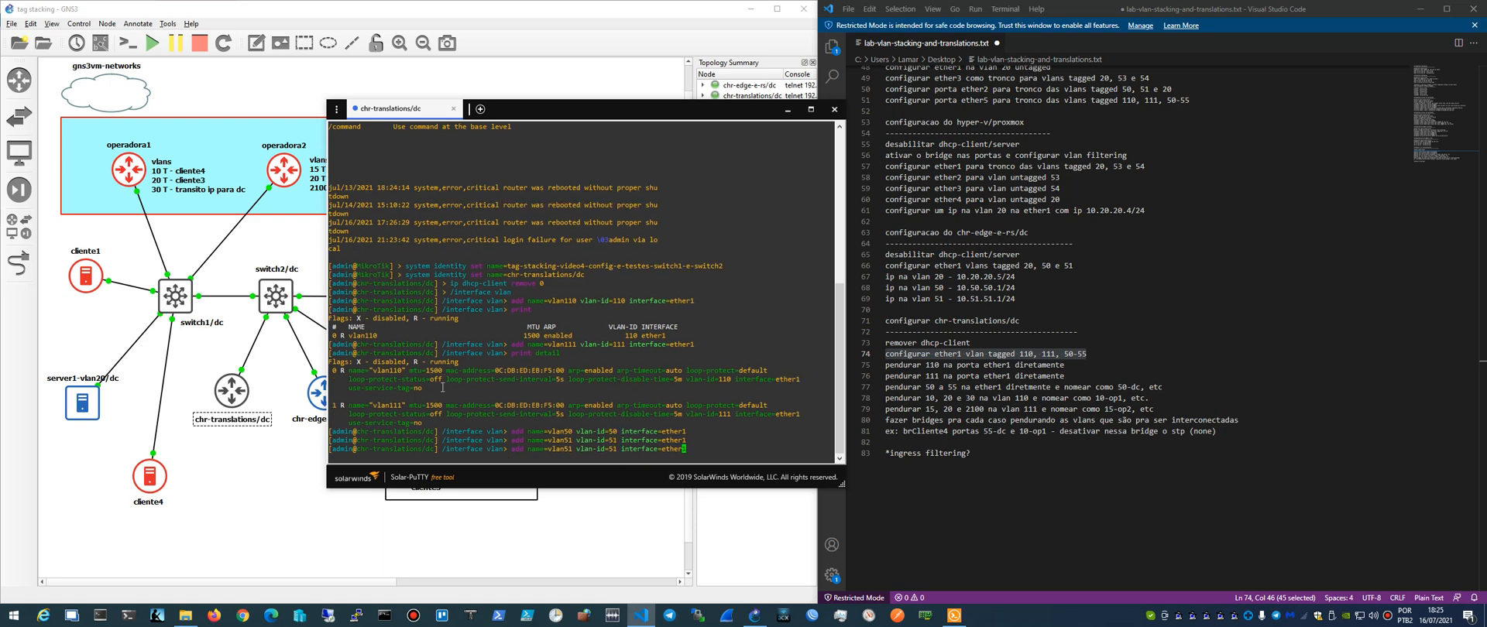
type("1")
key("Left")
key("Left")
key("Left")
key("Left")
key("Left")
key("Left")
key("Left")
key("Left")
key("Left")
key("Left")
key("Left")
key("Left")
key("Left")
key("Left")
key("Left")
key("Left")
key("Left")
key("BackSpace")
type("2")
key("Left")
key("Left")
key("Left")
key("Left")
key("Left")
key("Left")
key("Left")
key("Left")
key("Left")
key("Left")
key("Left")
key("Return")
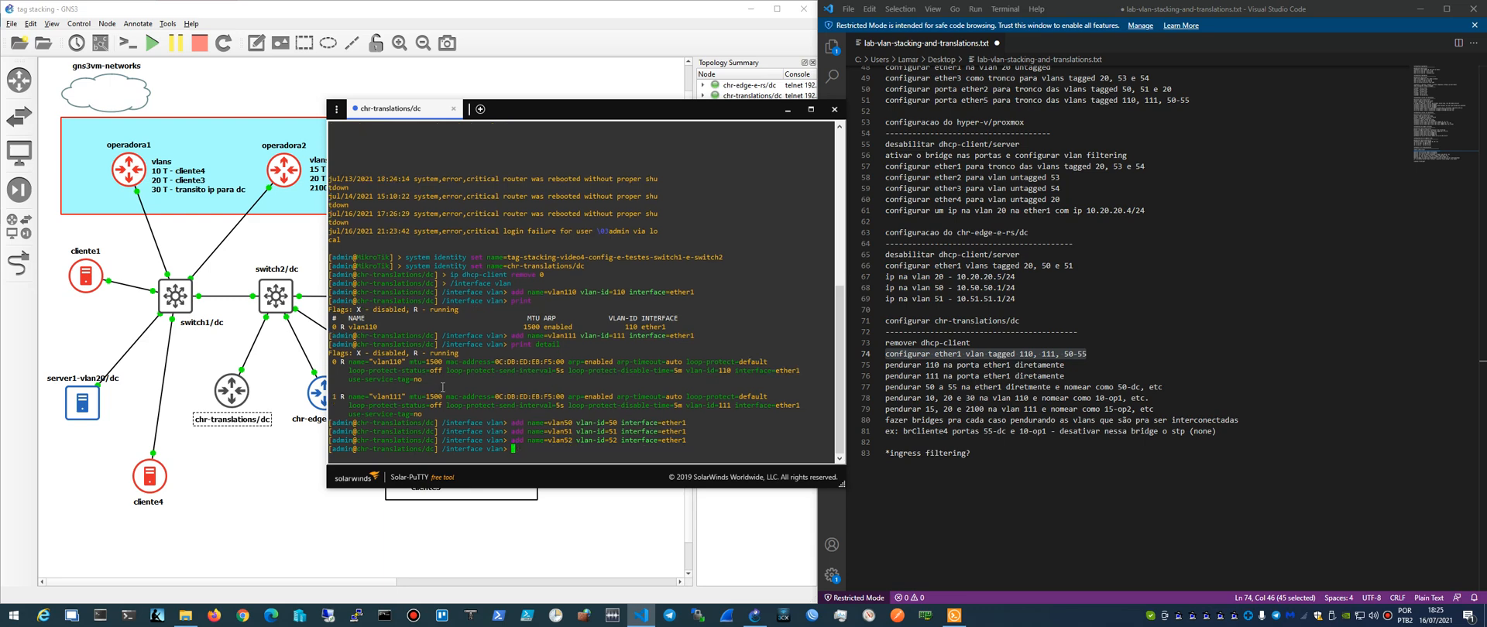
- Add a VLAN interface named vlan53 with VLAN ID 53 on ether1
key("Up")
key("Left")
key("Left")
key("Left")
key("Left")
key("Left")
key("BackSpace")
type("3")
- Add a VLAN interface named vlan54 with VLAN ID 54 on ether1
key("Left")
key("BackSpace")
type("3")
key("Return")
key("Up")
key("Left")
key("Left")
key("Left")
key("Left")
key("Left")
key("Left")
key("Left")
key("Left")
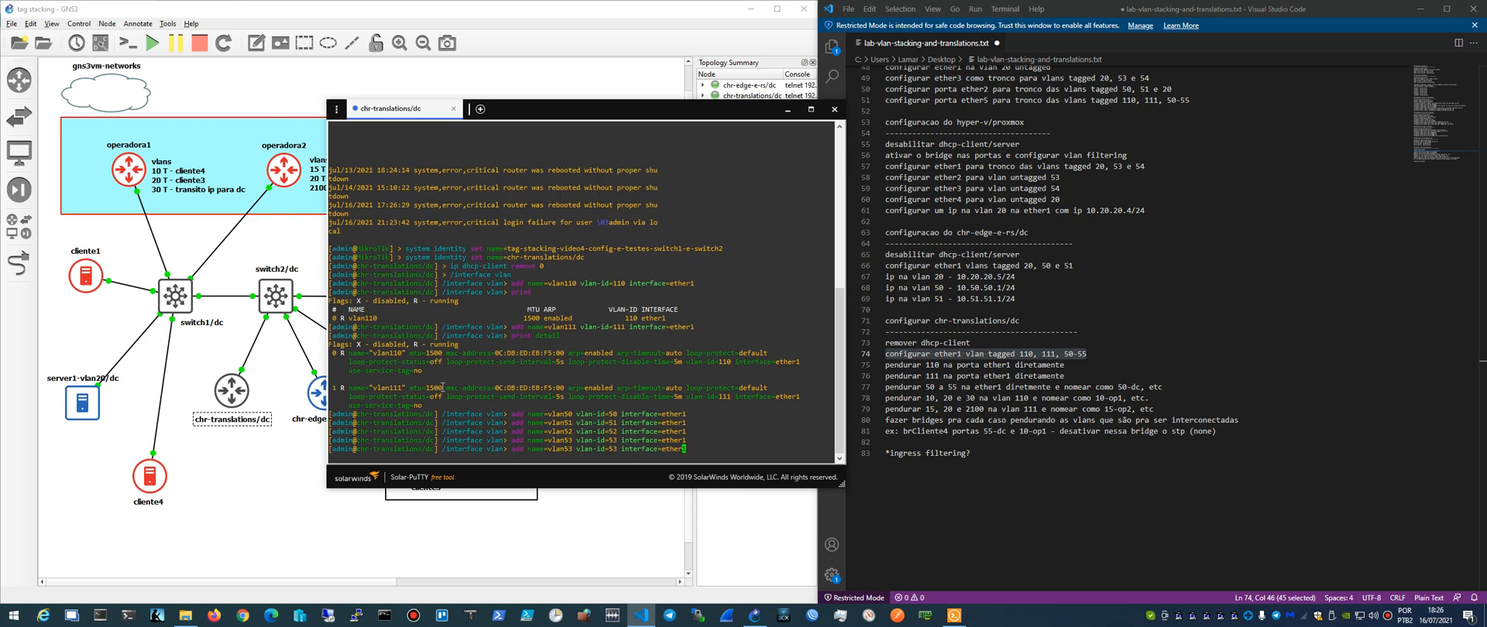
- Add a VLAN interface named vlan55 with VLAN ID 55 on ether1 and print the VLAN list
key("Left")
key("Left")
key("Left")
key("Left")
key("Left")
key("Left")
key("BackSpace")
type("4")
key("Return")
key("Up")
key("Left")
key("Left")
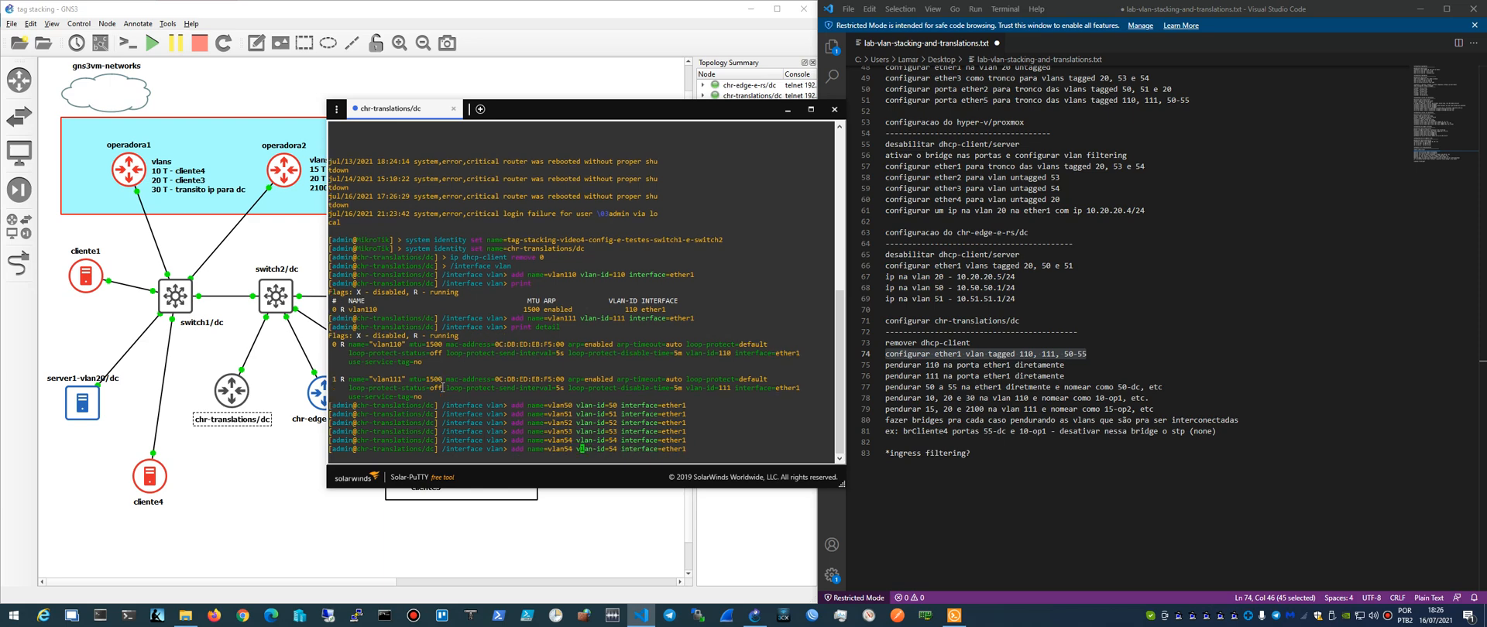
key("Left")
key("BackSpace")
type("5")
key("Right")
key("Left")
key("Return")
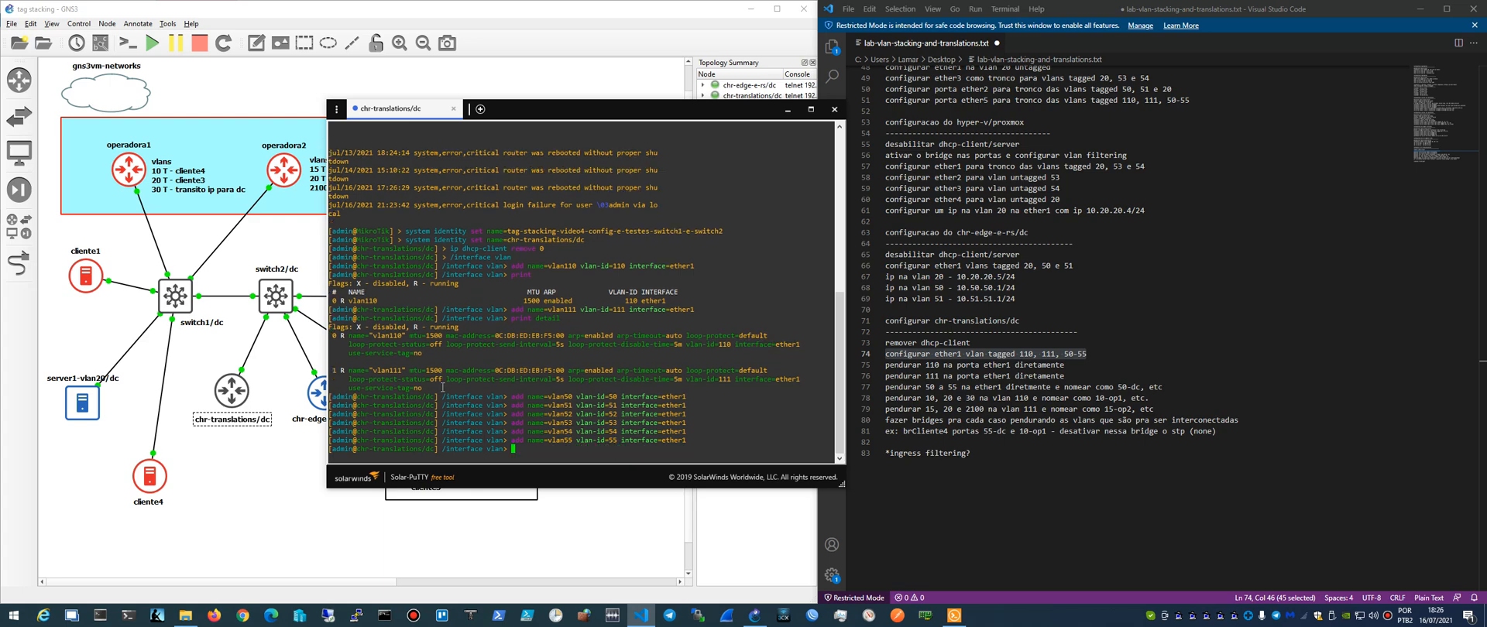
type("print")
key("Return")
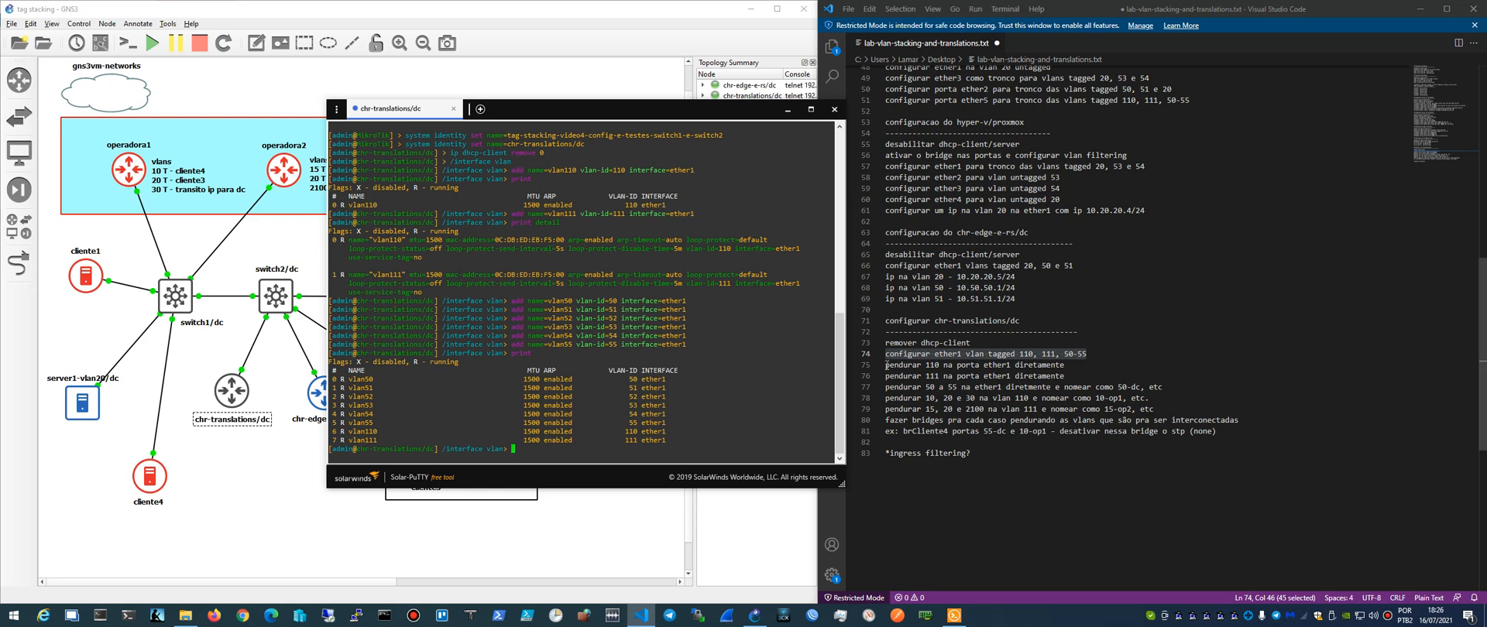
- Highlight the notes on attaching VLANs 110, 111 and 50 to 55 to ether1, including the 50-dc naming example
left_click_drag(887, 366, 1075, 367)
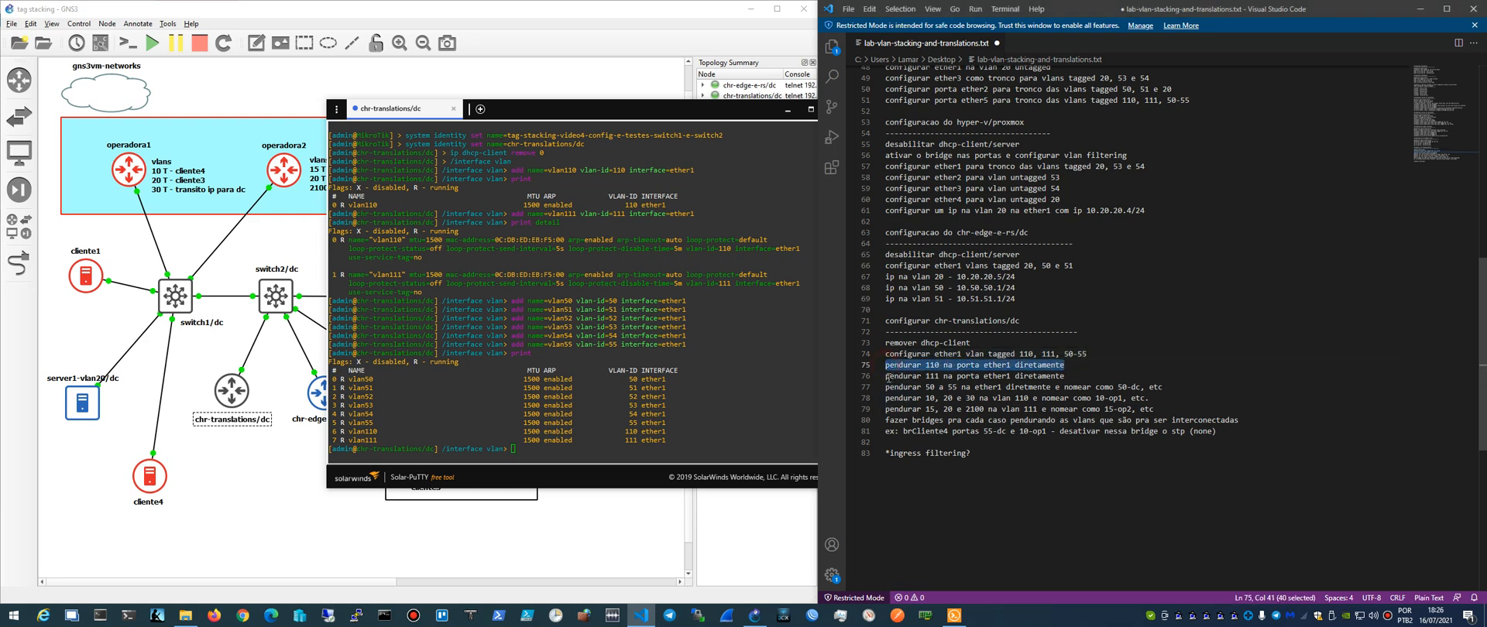
left_click_drag(889, 377, 1081, 381)
left_click_drag(925, 387, 1186, 387)
left_click(1136, 386)
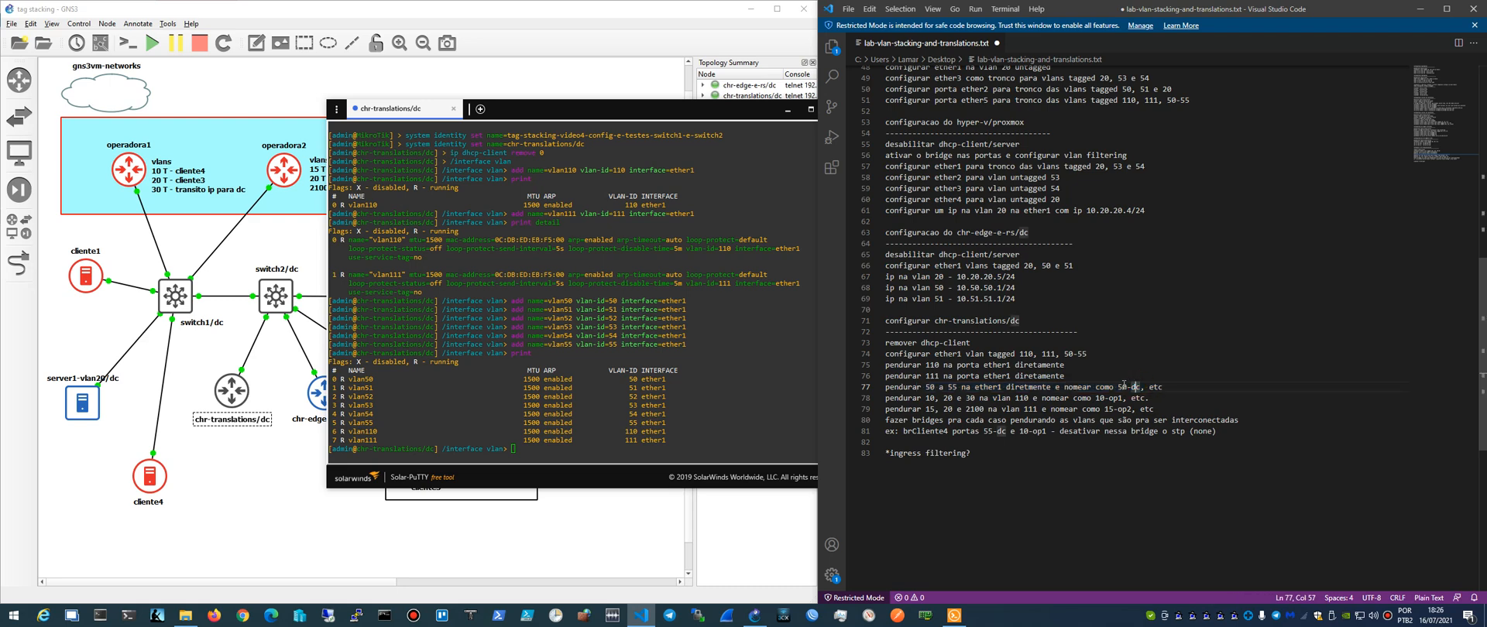
left_click_drag(1121, 386, 1148, 386)
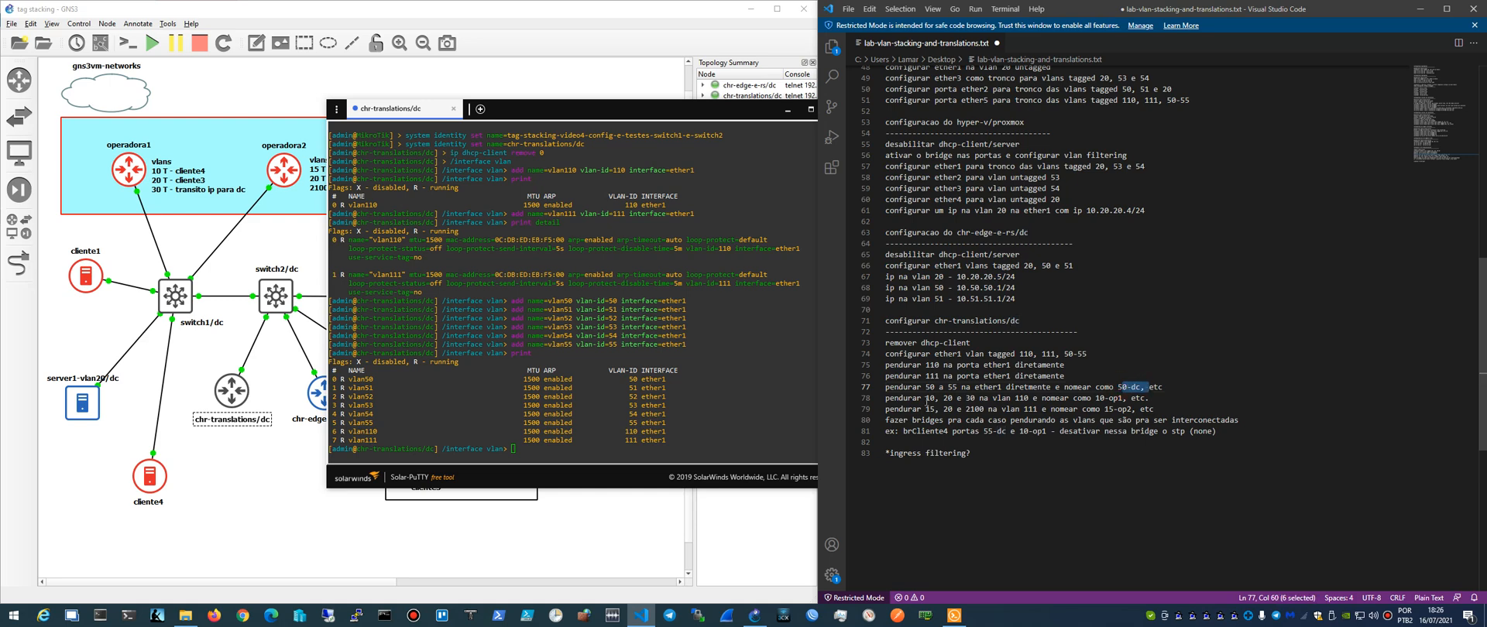
- Insert blank lines in the notes before and after the two lines about VLANs nested in 110 and 111
left_click(888, 398)
left_click(1179, 387)
key("Return")
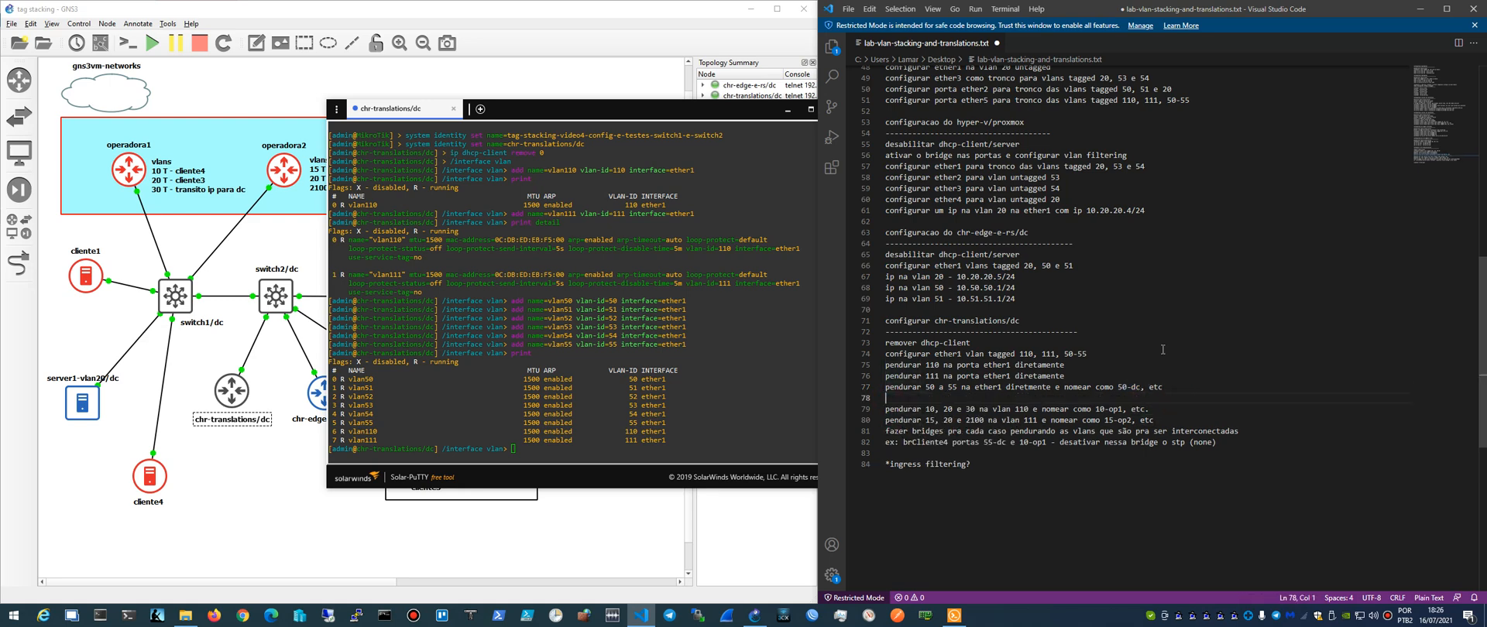
key("End")
key("Return")
key("Up")
key("Up")
- Print all router interfaces in the chr-translations/dc console and return to the base command level
left_click(546, 415)
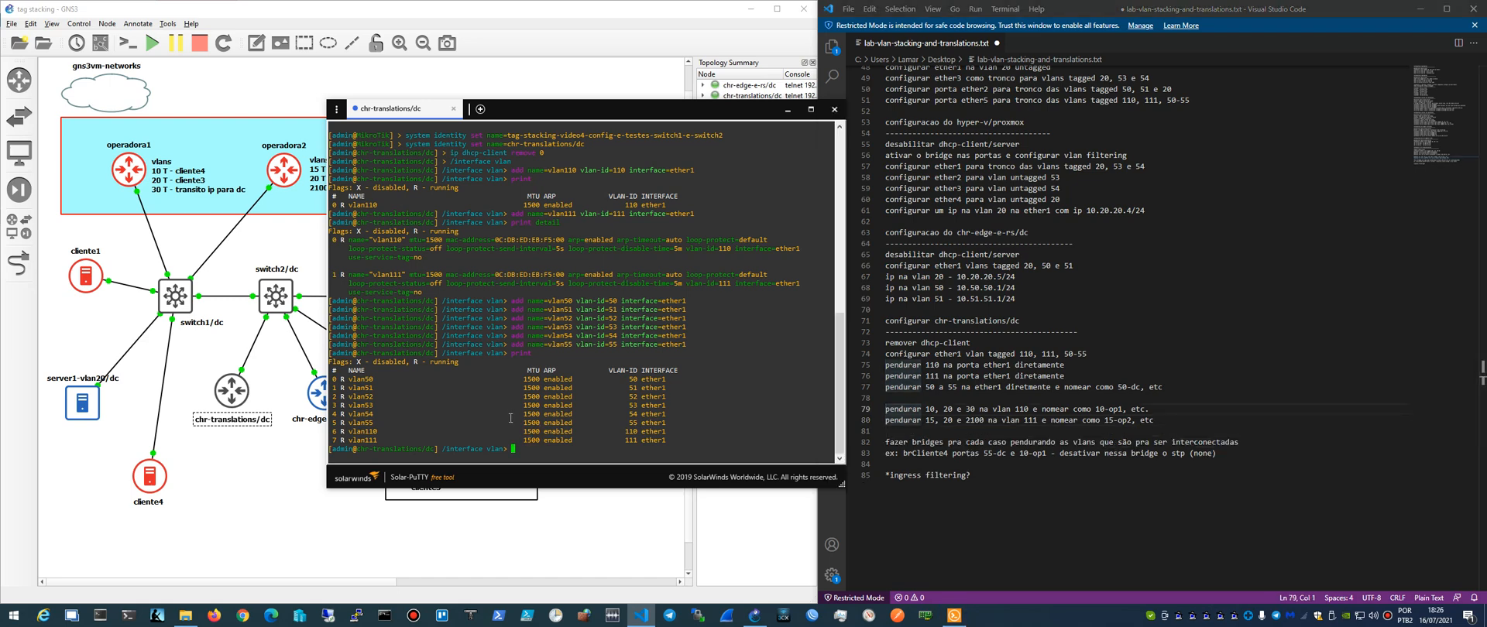
type("/interface br")
key("BackSpace")
key("BackSpace")
type("print")
key("Return")
type("/")
key("Return")
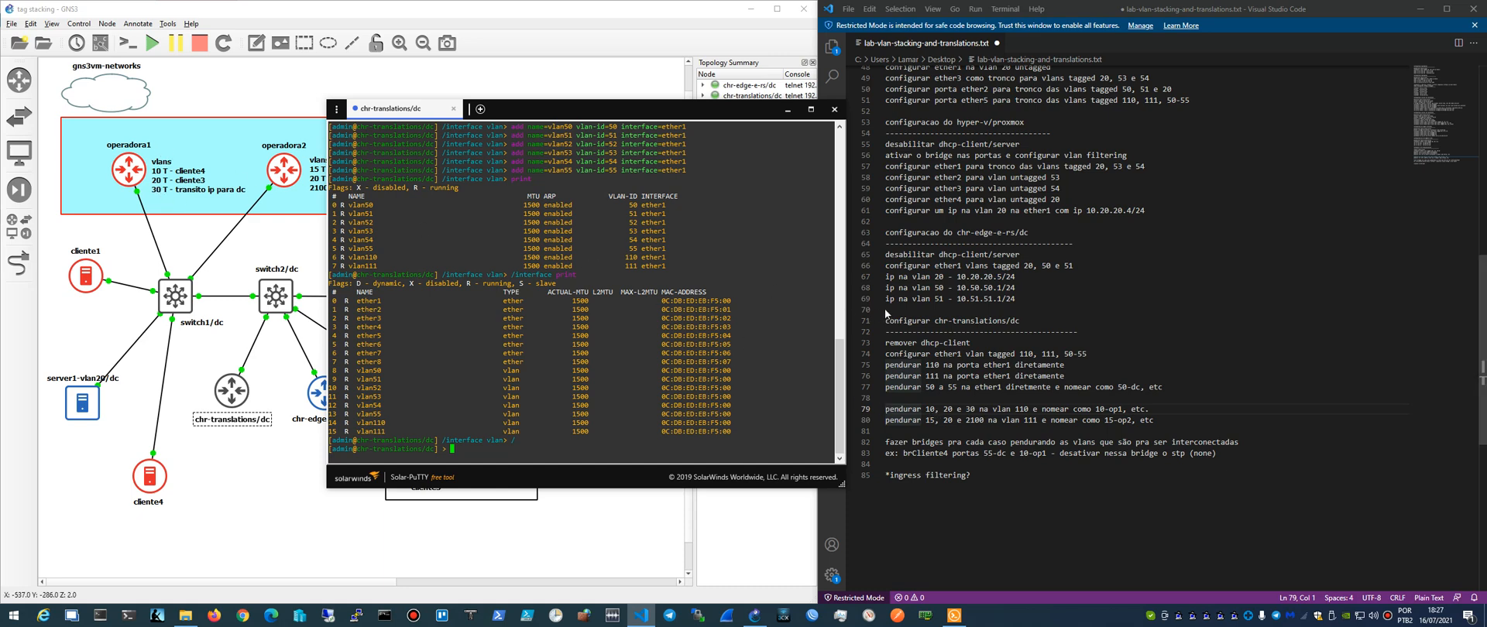
- Highlight the notes line on attaching VLANs 10, 20 and 30 to VLAN 110 and print the router's VLAN interfaces
left_click_drag(887, 411, 1153, 408)
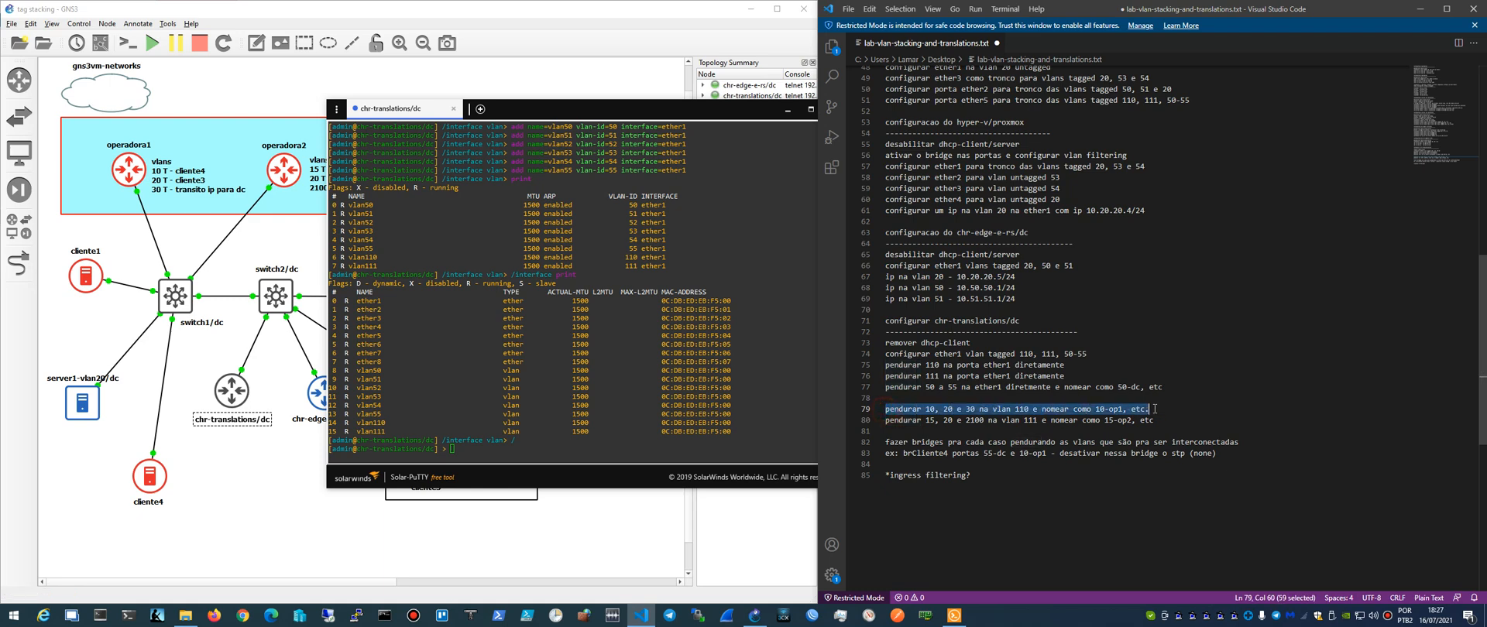
left_click(527, 362)
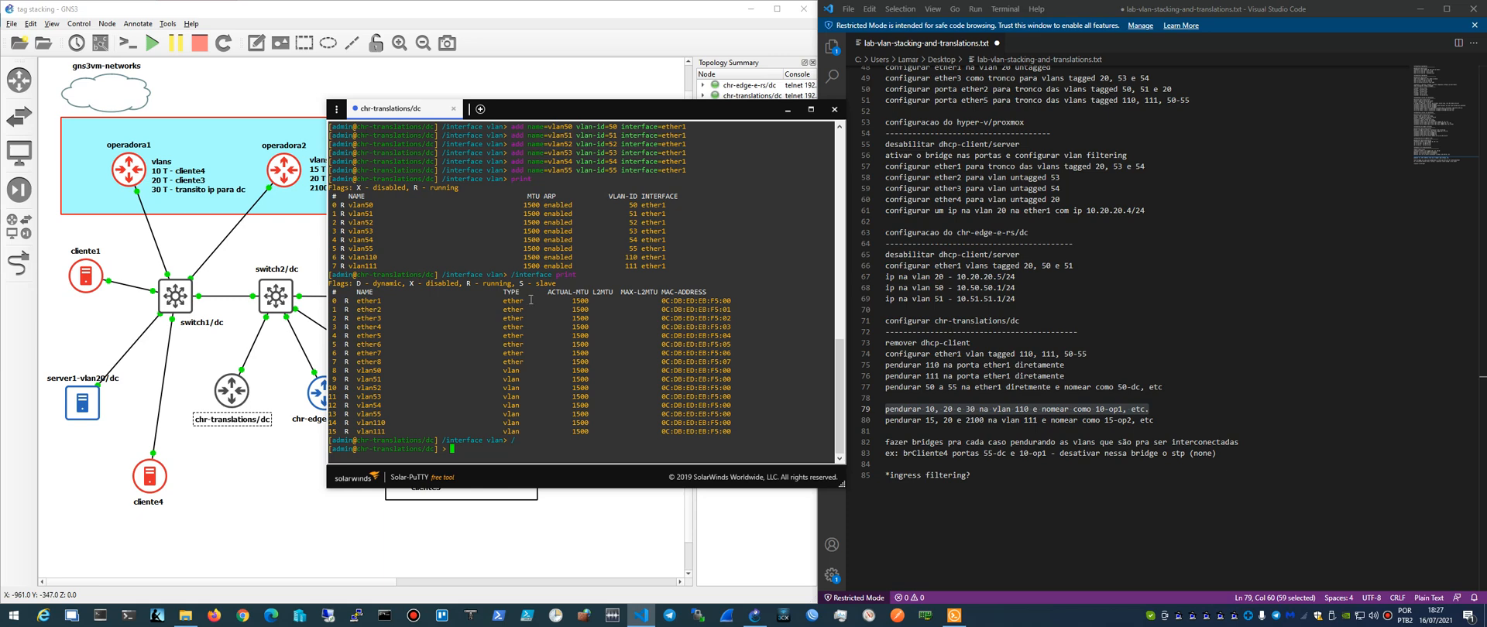
type("/interface vlan")
type(" ad")
type("print")
key("Return")
key("Up")
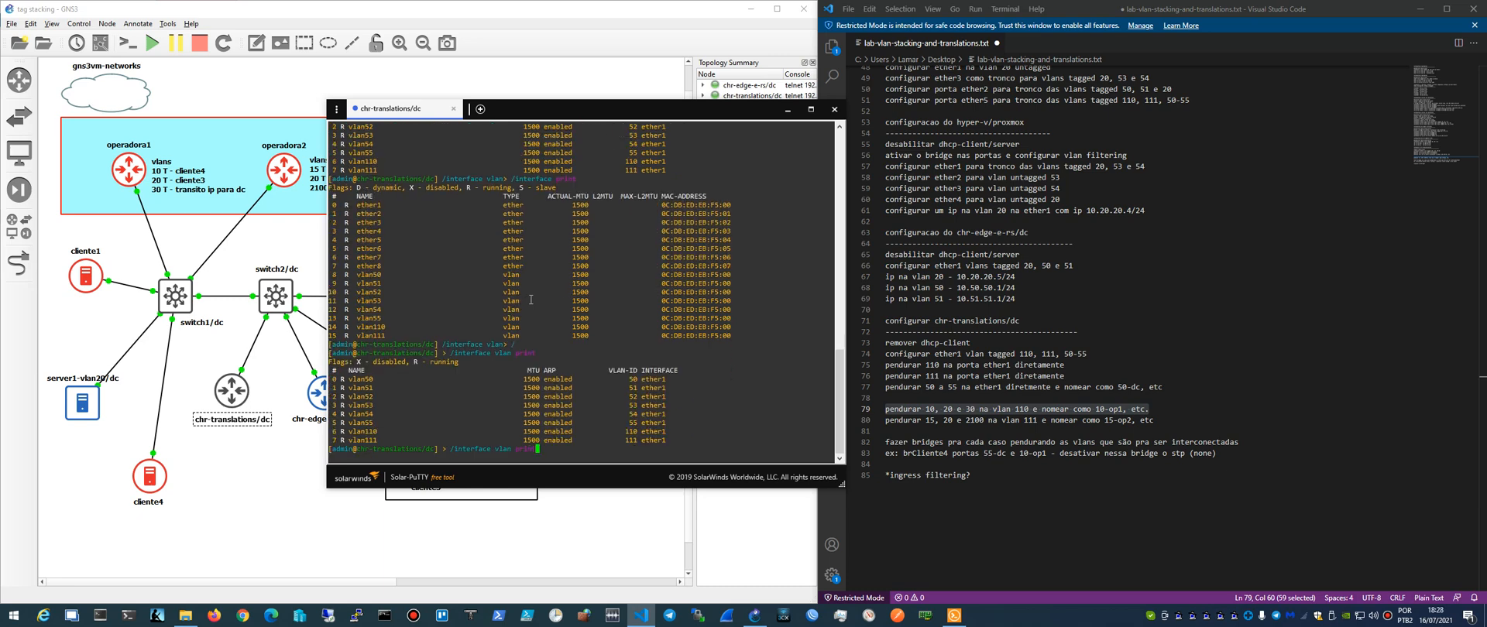
- Add a VLAN interface named 10-op1 with VLAN ID 10 on interface vlan110
key("BackSpace")
key("BackSpace")
key("BackSpace")
key("BackSpace")
key("BackSpace")
type("add name=10-op1")
type("vlan-id=10 interface=vlan100")
key("Return")
key("BackSpace")
key("BackSpace")
type("10")
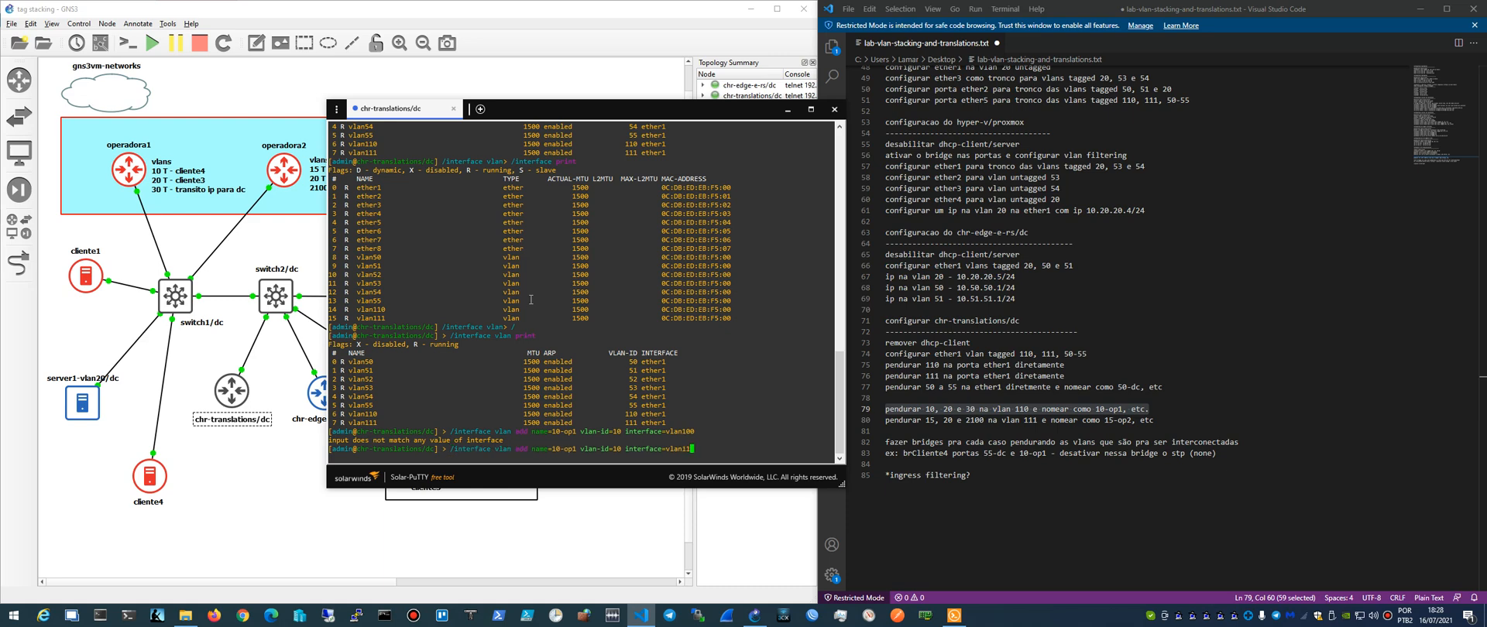
key("Return")
- Add a VLAN interface named 20-op1 with VLAN ID 20 on interface vlan110
key("Up")
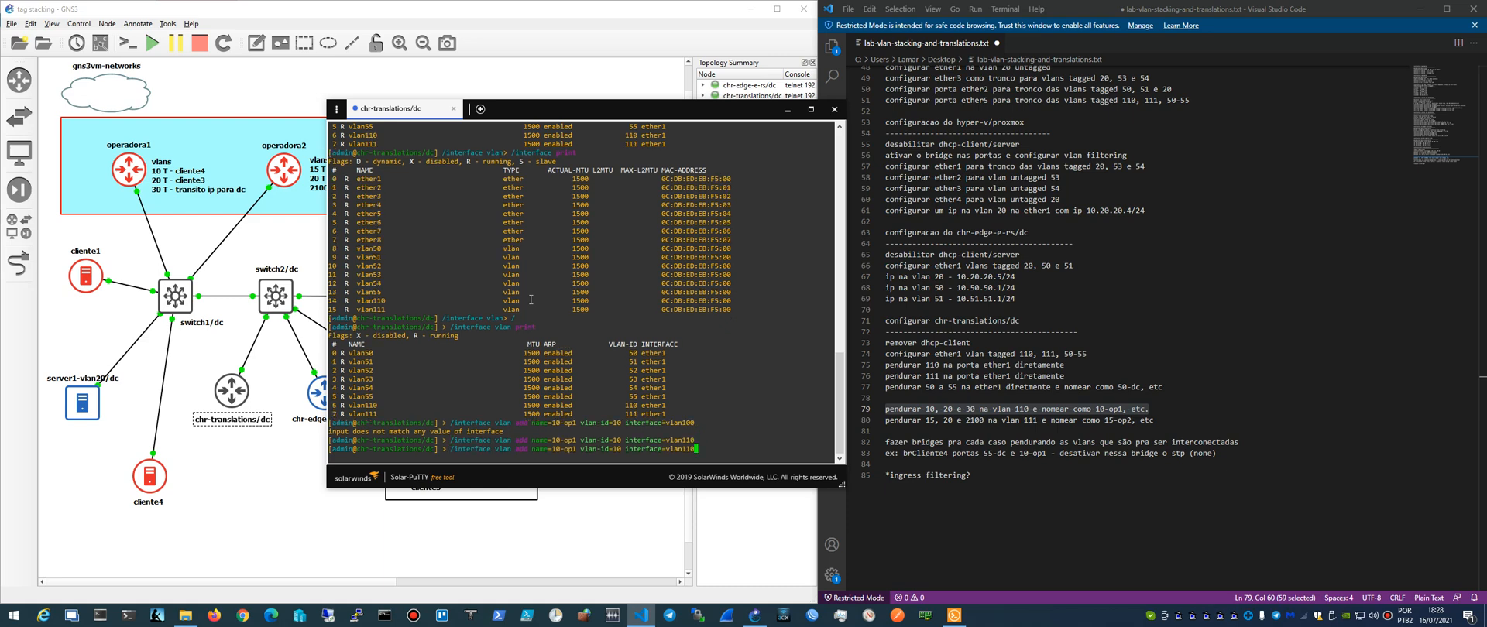
key("Left")
key("Left")
key("BackSpace")
type("2")
key("Right")
key("Left")
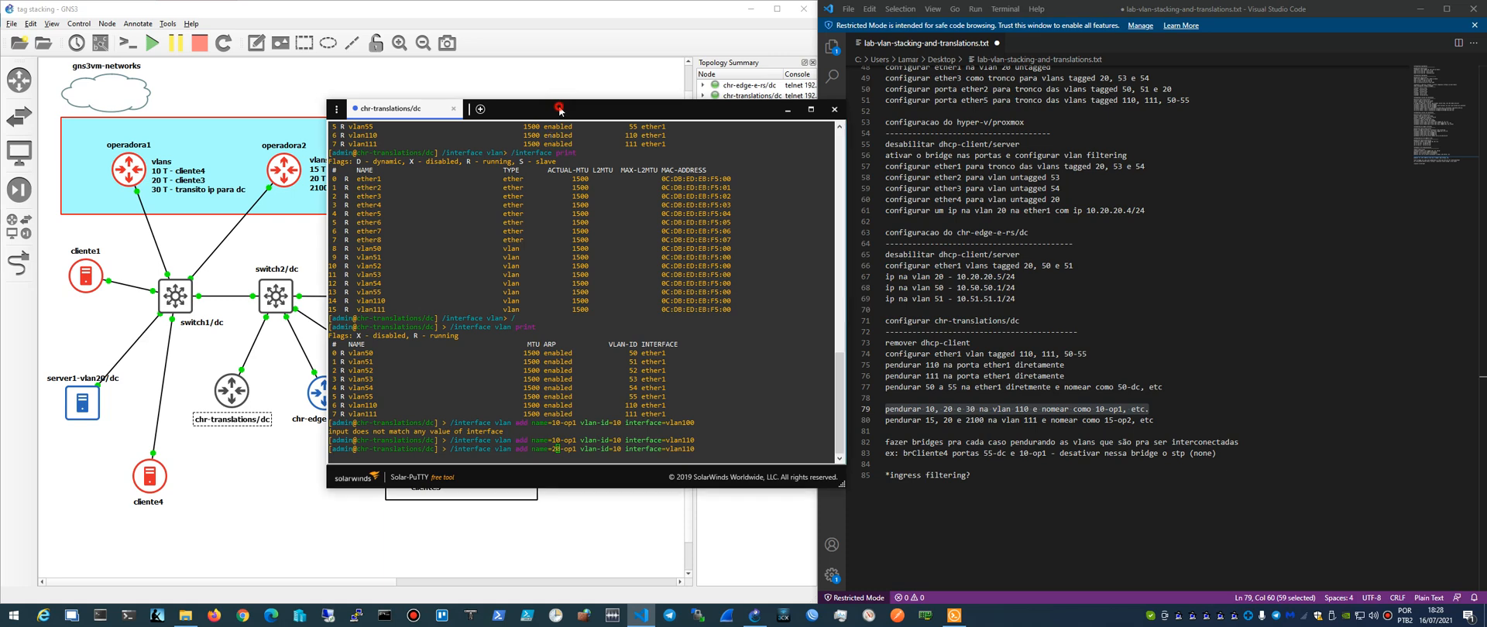
mouse_move(558, 113)
left_mouse_down()
mouse_move(525, 236)
mouse_move(584, 177)
mouse_move(550, 58)
mouse_move(558, 120)
left_mouse_up()
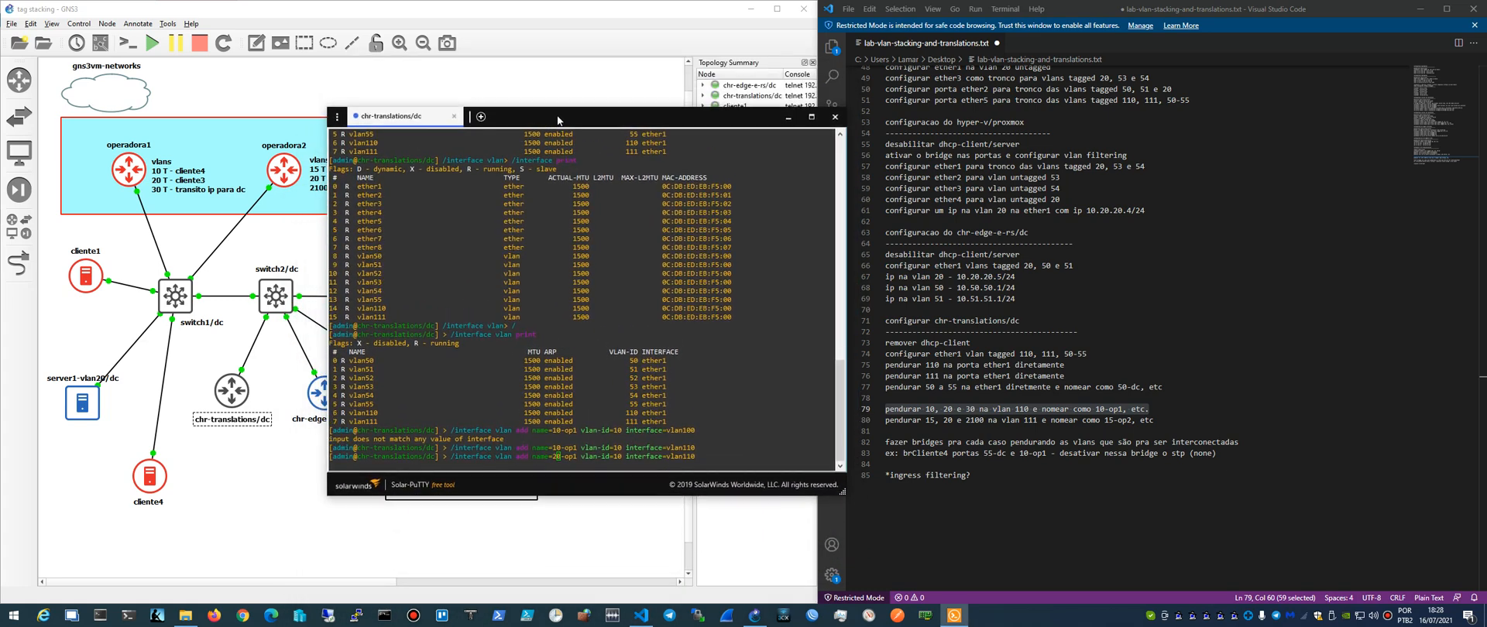
key("Right")
key("Right")
key("Right")
key("Right")
key("Right")
key("Right")
key("Right")
key("Right")
key("Right")
key("Right")
key("Right")
key("Right")
key("Right")
key("Right")
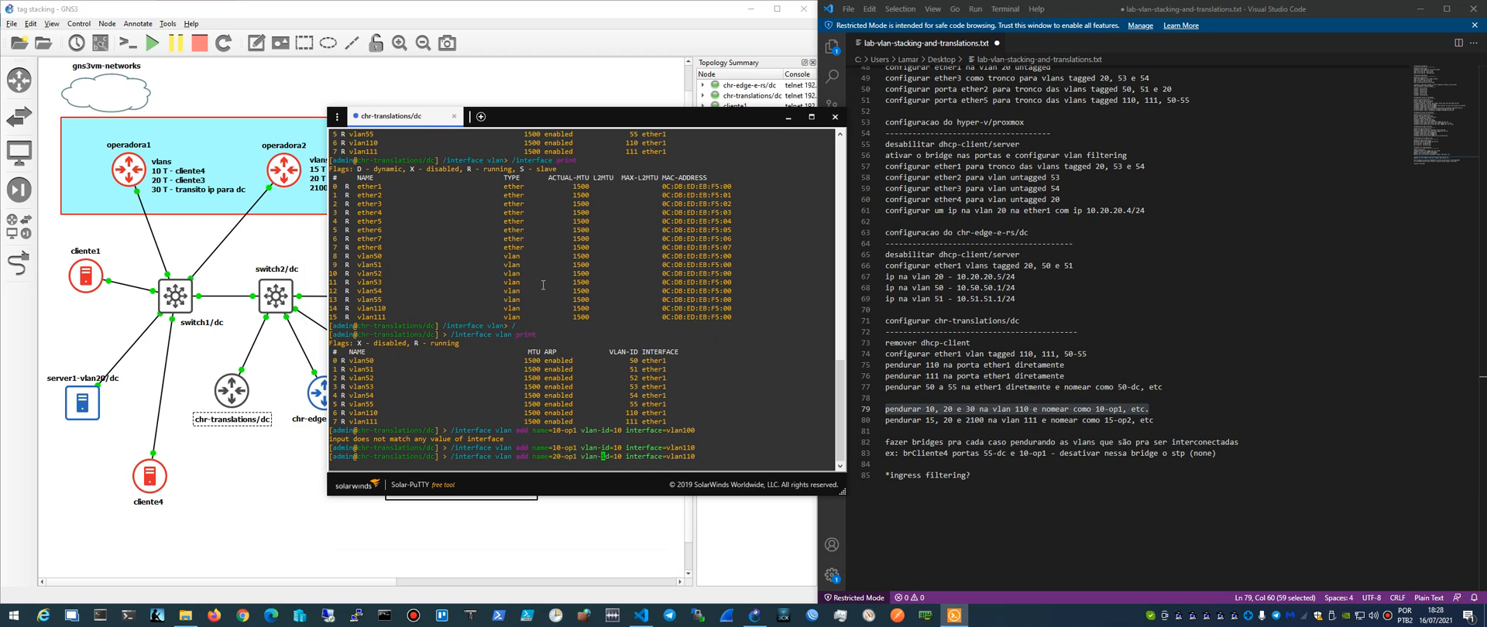
key("Delete")
type("2")
key("Right")
key("Right")
key("Right")
key("Right")
key("Right")
key("Right")
key("Right")
key("Right")
key("Right")
key("Right")
key("Right")
key("Right")
key("Right")
key("Right")
key("Right")
key("Right")
key("Right")
key("Right")
key("Right")
key("Return")
- Add a VLAN interface named 30-op1 with VLAN ID 30 on interface vlan110
key("Up")
key("Left")
key("Left")
key("Left")
key("Left")
key("Left")
key("Left")
key("Left")
key("Left")
key("Left")
key("Left")
key("Left")
key("Left")
key("Left")
key("Left")
key("Left")
key("Left")
key("Left")
key("Left")
key("Left")
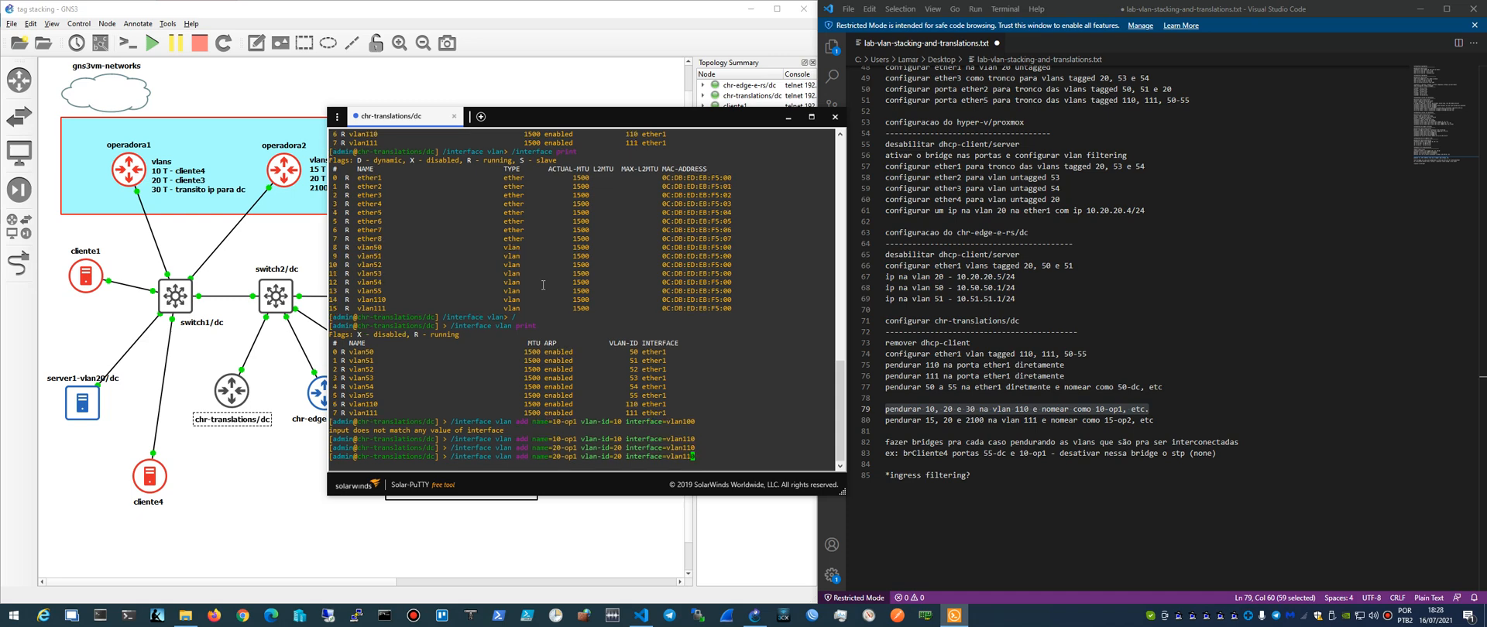
key("Left")
key("Left")
key("Left")
key("Left")
key("Left")
key("Left")
key("Left")
key("Left")
key("Left")
key("Left")
key("Left")
key("Left")
key("Left")
key("Left")
key("BackSpace")
key("BackSpace")
type("30")
key("Right")
key("Right")
key("Right")
key("Right")
key("Right")
key("Right")
key("Right")
key("Right")
key("Right")
key("Right")
key("Right")
key("Right")
key("Right")
key("Right")
key("Right")
key("Right")
key("Right")
key("Right")
key("Right")
key("Right")
key("Right")
key("Right")
key("Right")
key("Right")
key("Right")
key("Right")
key("Right")
key("Right")
key("Right")
key("Right")
key("Right")
key("Right")
key("Right")
key("Return")
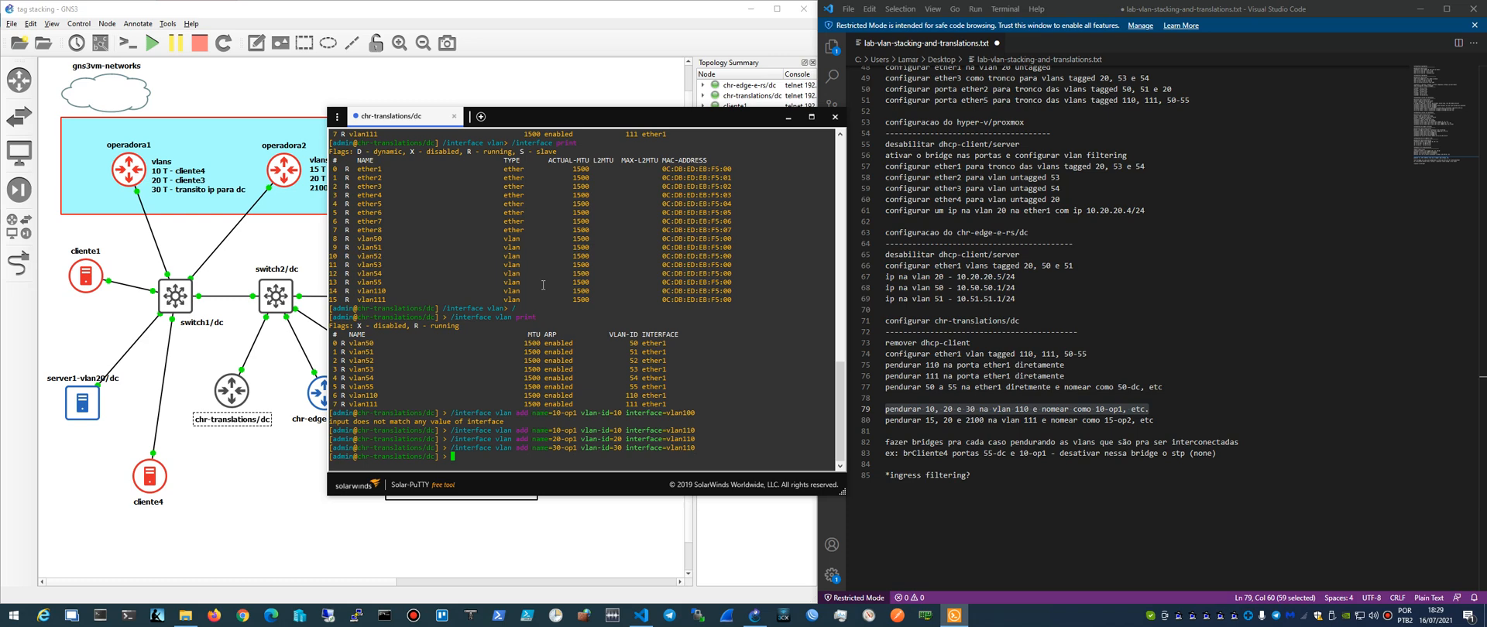
- Print all router interfaces and review the notes line on attaching VLANs 15, 20 and 2100 to VLAN 111
type("/interface print")
key("Return")
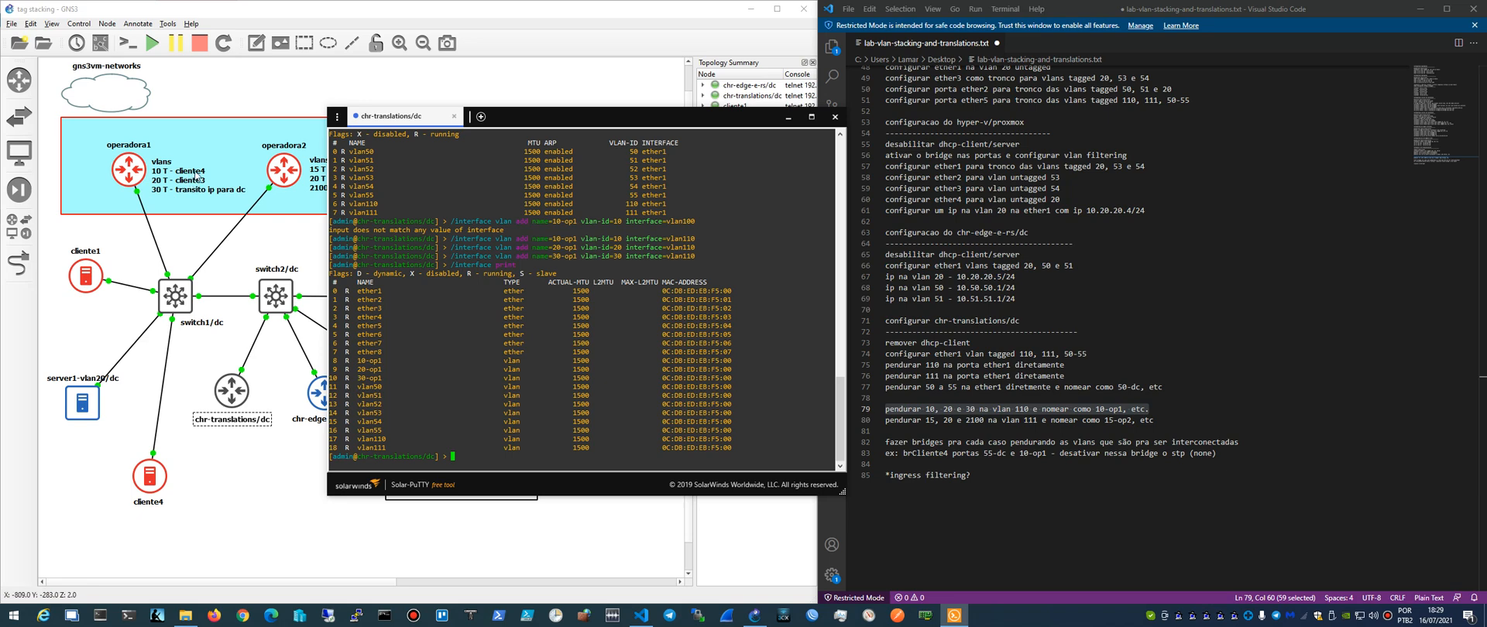
left_click(913, 189)
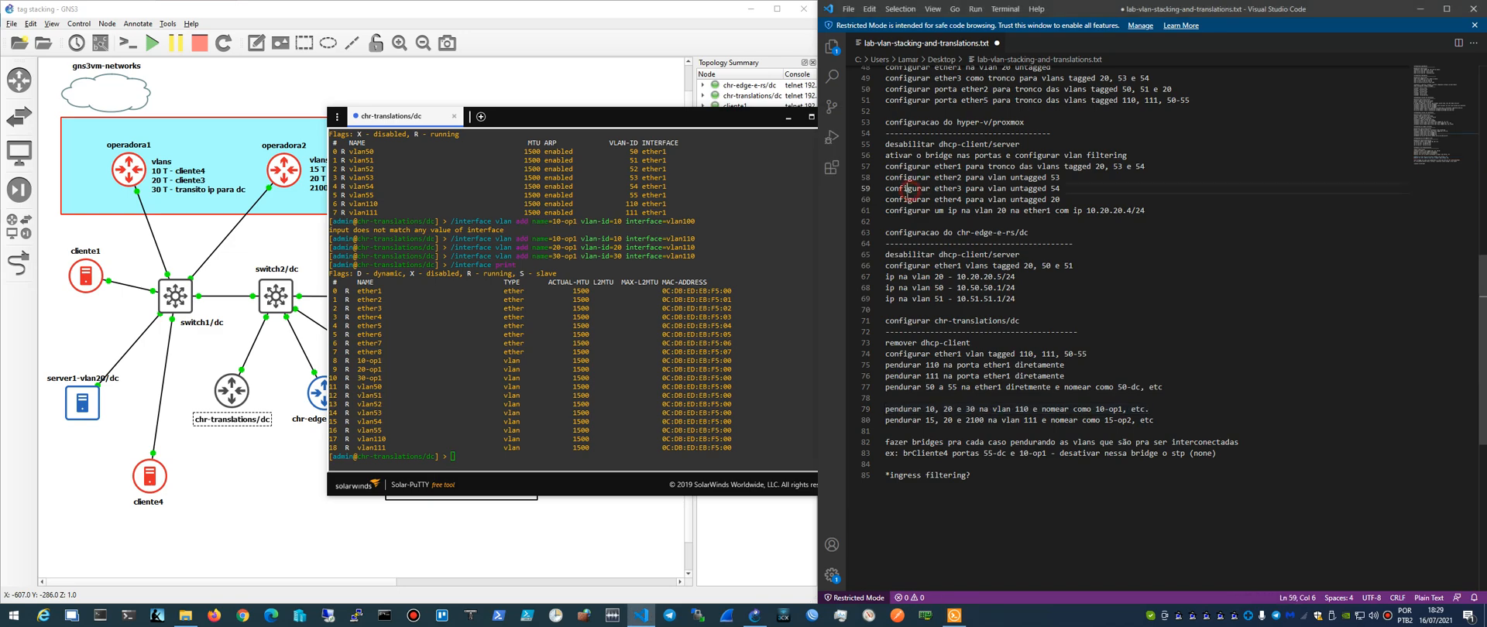
scroll(907, 196, "up", 15)
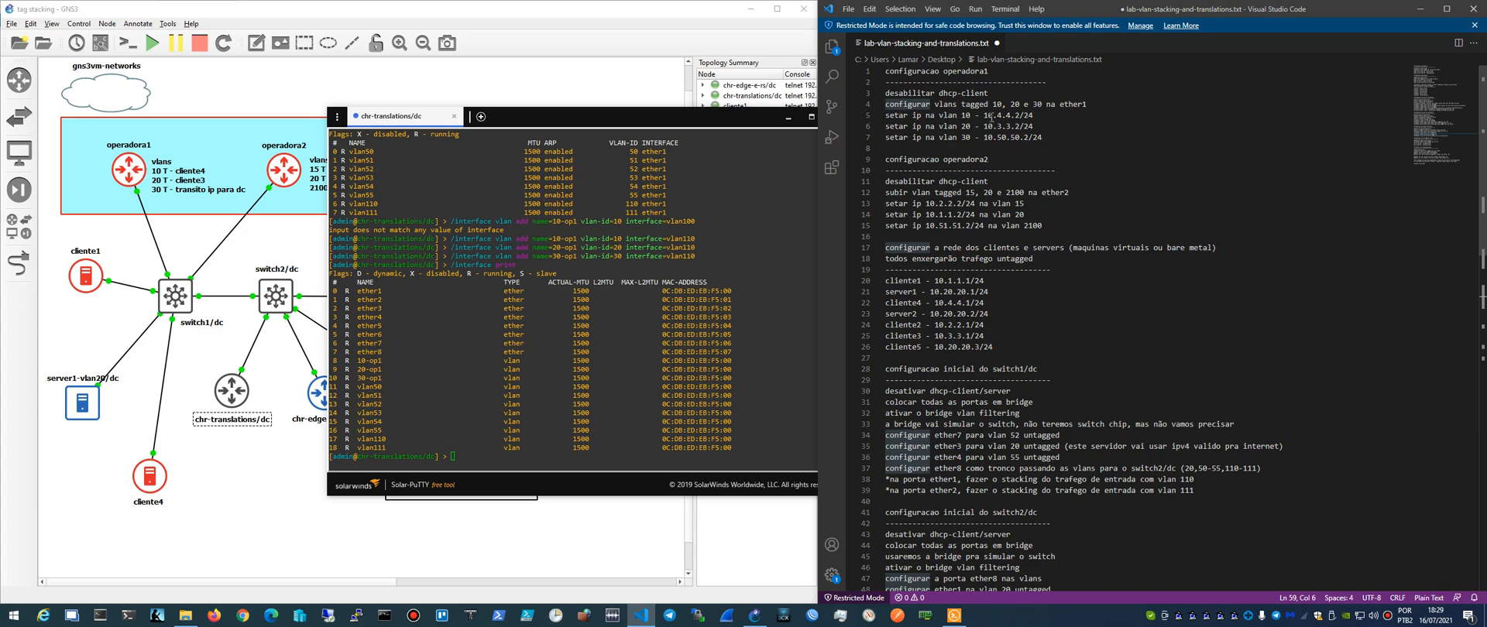
scroll(924, 267, "down", 15)
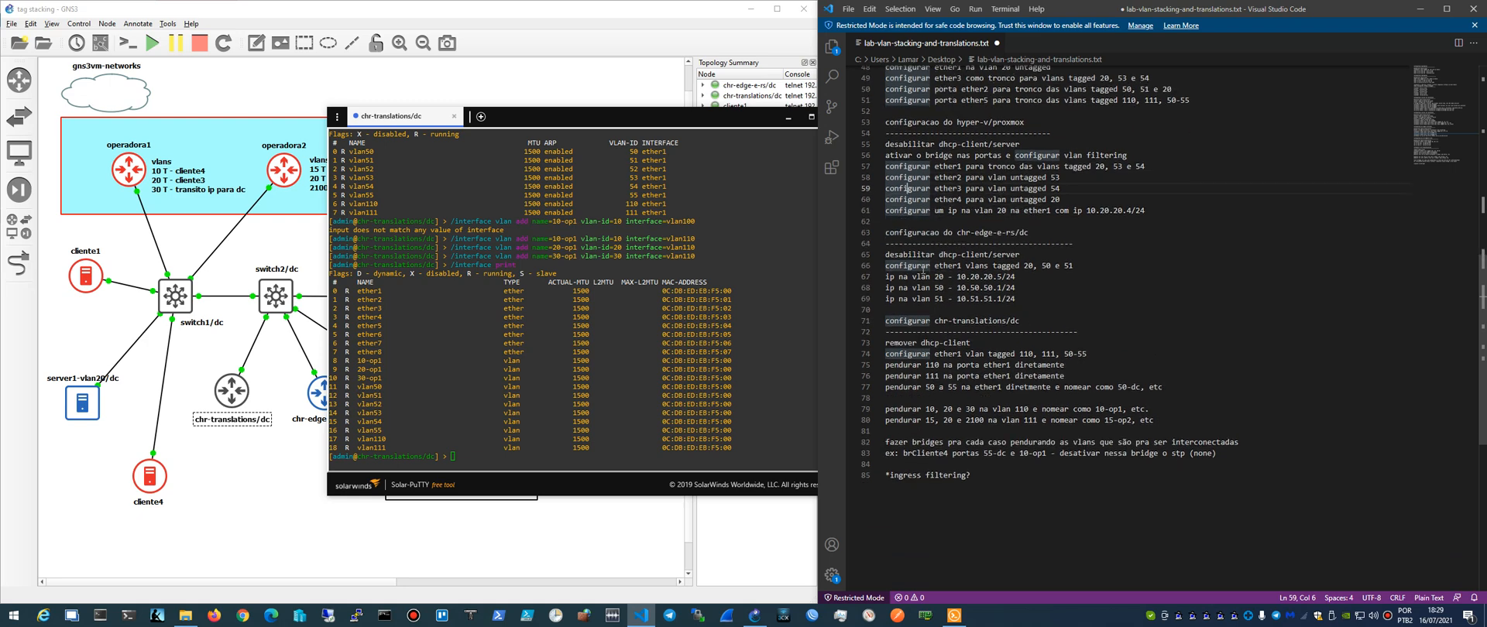
scroll(919, 340, "up", 2)
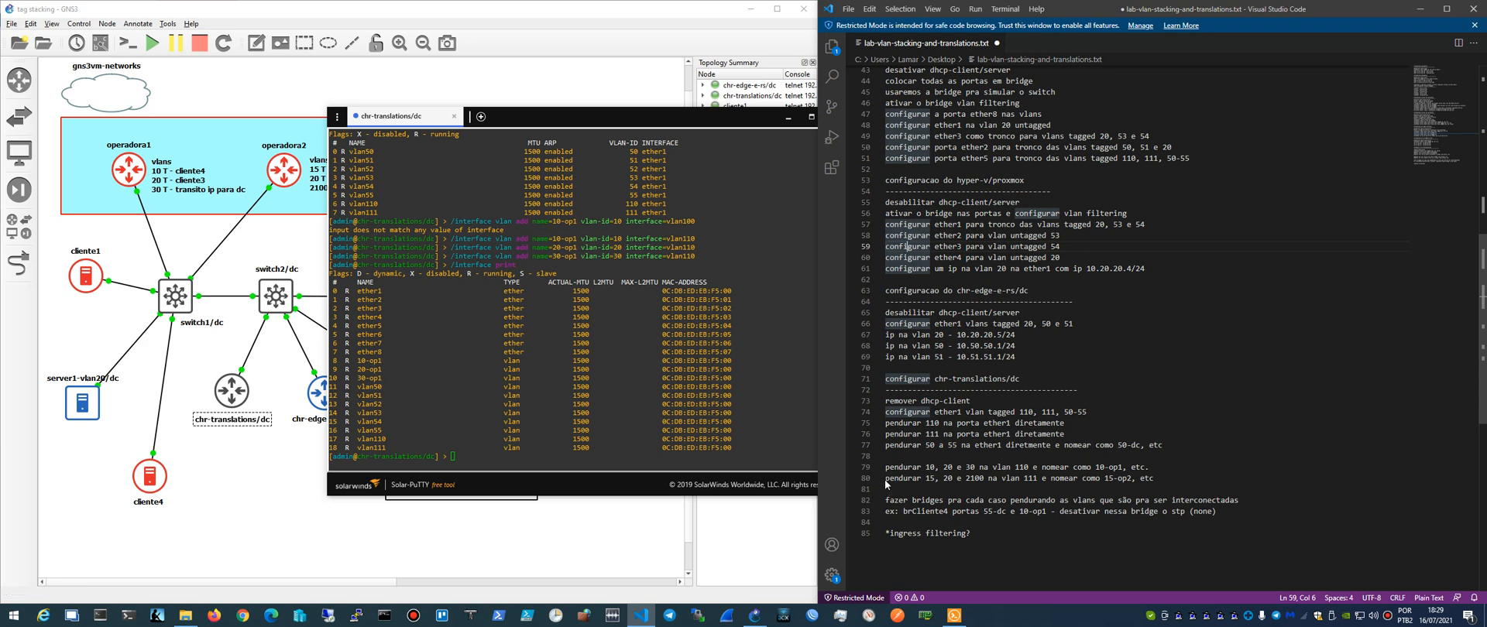
left_click_drag(885, 479, 997, 479)
left_click(997, 479)
- Add a VLAN interface named 15-op2 with VLAN ID 15 on interface vlan111
left_click(568, 358)
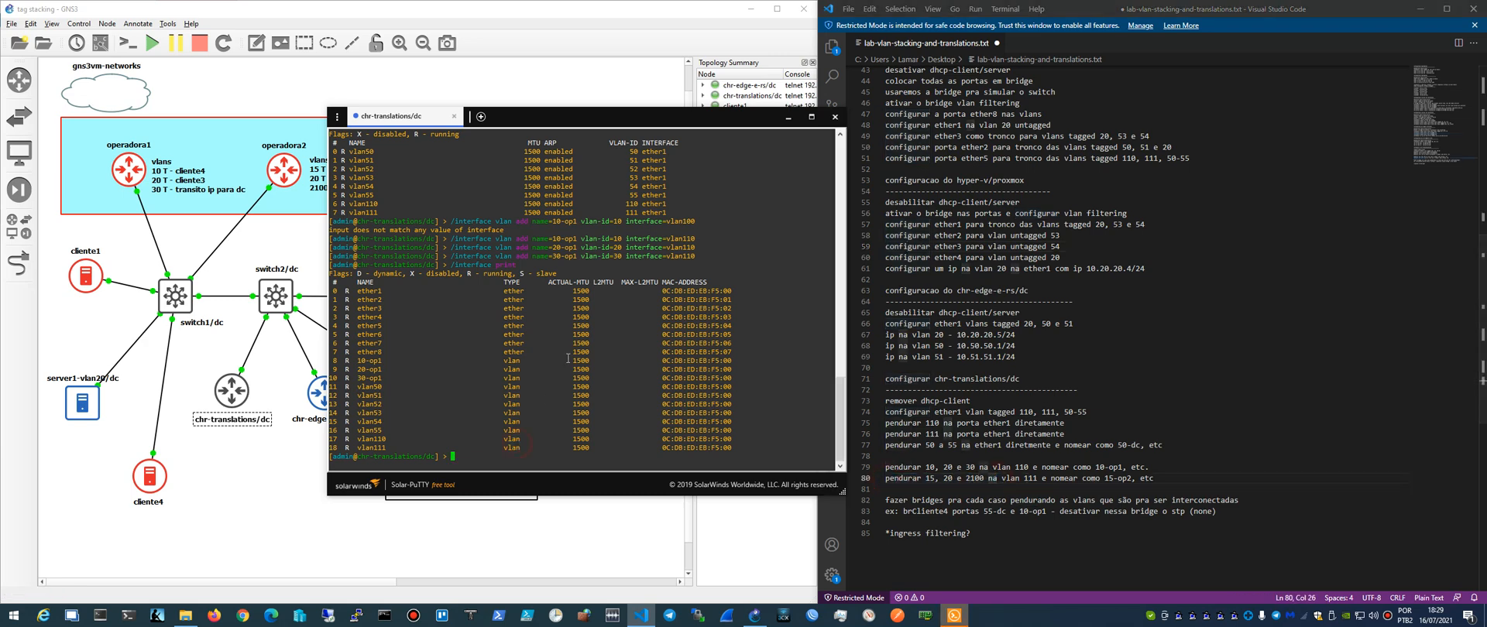
key("Up")
key("Up")
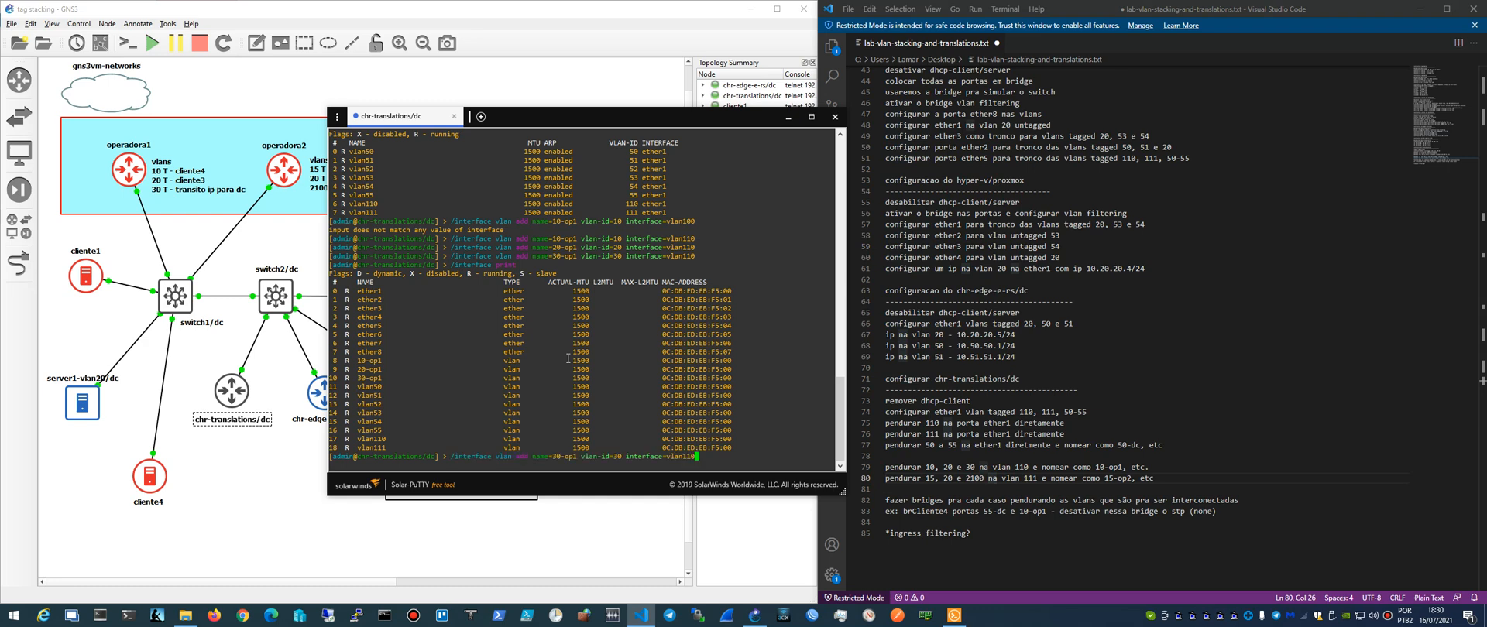
key("Left")
key("Left")
key("Left")
key("Left")
key("Left")
key("Left")
key("Left")
key("Left")
key("Left")
key("Left")
key("Left")
key("Left")
key("Left")
key("Left")
key("Left")
key("Left")
key("Left")
key("Left")
key("Left")
key("Left")
key("BackSpace")
key("BackSpace")
type("15")
key("Right")
key("Right")
key("Right")
key("Right")
key("BackSpace")
type("2")
key("Right")
key("Right")
key("Right")
key("Right")
key("Right")
key("Right")
key("Right")
key("Right")
key("BackSpace")
key("BackSpace")
type("15")
key("Right")
key("Right")
key("Right")
key("Right")
key("Right")
key("Right")
key("Right")
key("Right")
key("Right")
key("Right")
key("Right")
key("Right")
key("Right")
key("Right")
key("Right")
key("Right")
key("Right")
key("Right")
key("Return")
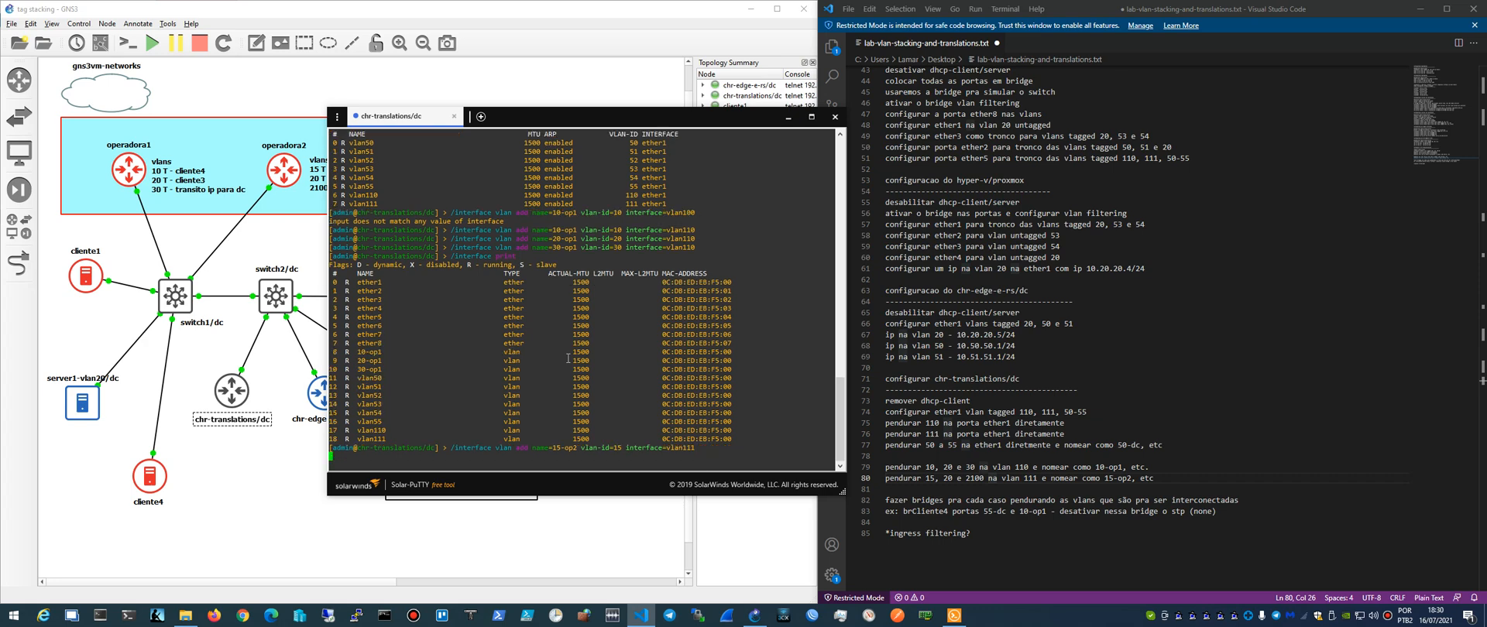
- Add a VLAN interface named 20-op2 with VLAN ID 20 on interface vlan111
key("Up")
key("Left")
key("Left")
key("Left")
key("Left")
key("Left")
key("Left")
key("Left")
key("Left")
key("Left")
key("Left")
key("Left")
key("Left")
key("Left")
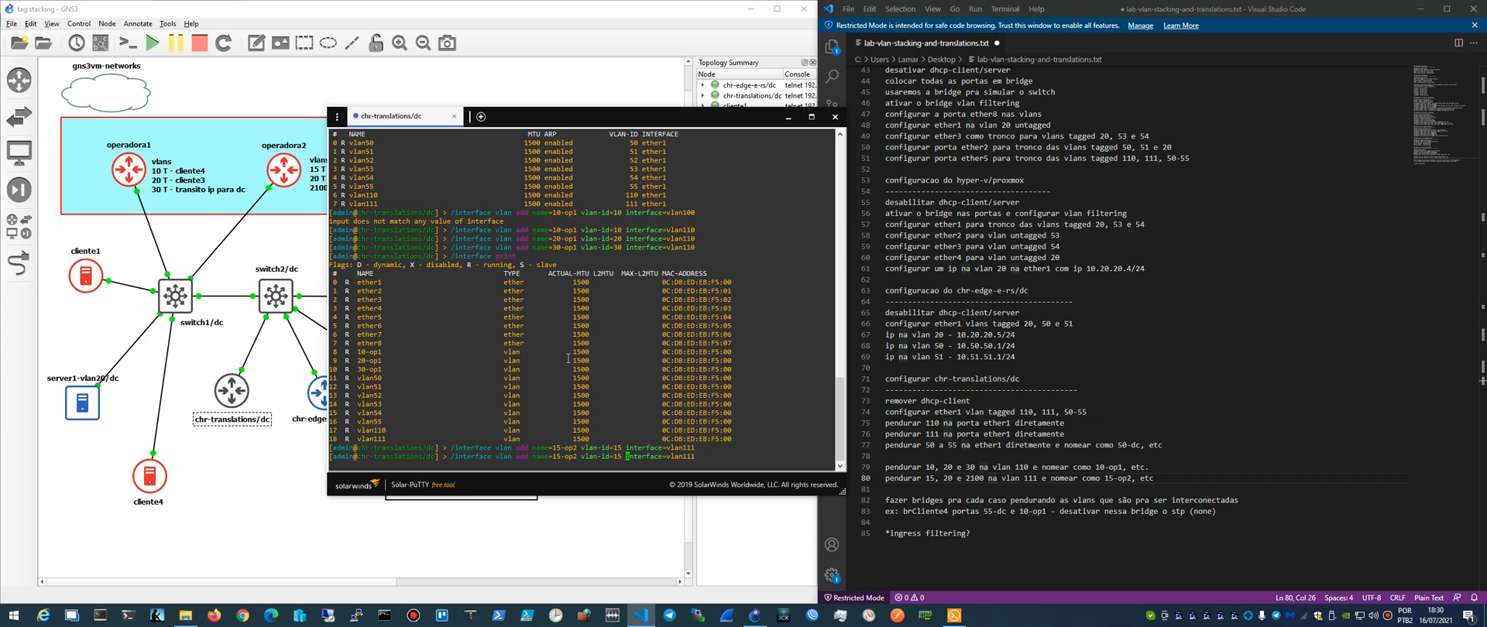
key("Left")
key("Left")
key("Left")
key("Left")
key("Left")
key("BackSpace")
key("BackSpace")
type("20")
key("Right")
key("Right")
key("Right")
key("Right")
key("Right")
key("Right")
key("Right")
key("BackSpace")
key("BackSpace")
type("20")
key("Return")
- Add a VLAN interface named 2100-op2 with VLAN ID 2100 on interface vlan111
key("Up")
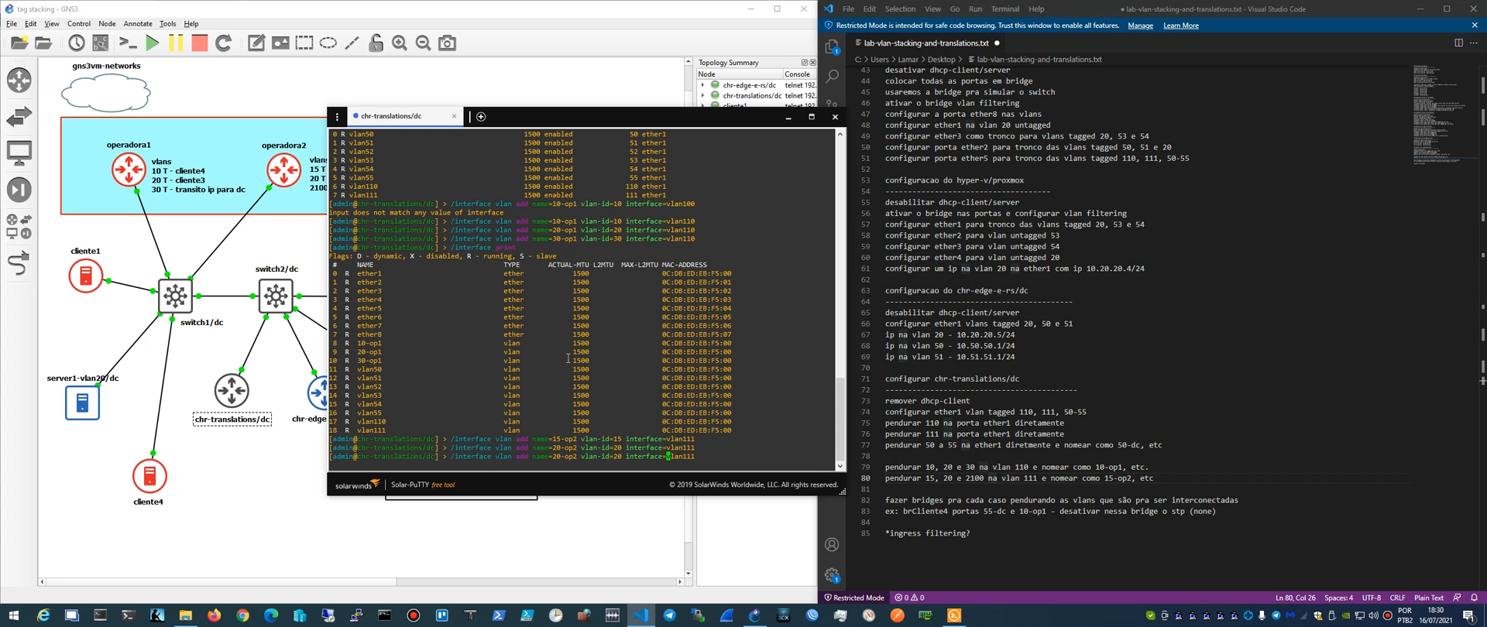
key("Left")
key("Left")
key("Left")
key("Left")
key("Left")
key("Left")
key("Left")
key("Left")
key("Left")
key("Left")
key("Left")
key("Left")
key("Left")
key("Left")
key("Left")
key("Left")
key("Left")
key("Left")
key("Left")
key("Left")
key("Left")
key("Left")
key("Left")
key("Left")
key("Left")
key("Left")
key("Left")
type("10")
key("Right")
key("Right")
key("Right")
key("Right")
key("Right")
key("Right")
key("Right")
key("Right")
key("Right")
key("Right")
key("Right")
key("Right")
key("Right")
key("Right")
key("Right")
type("10")
key("Right")
key("End")
key("Return")
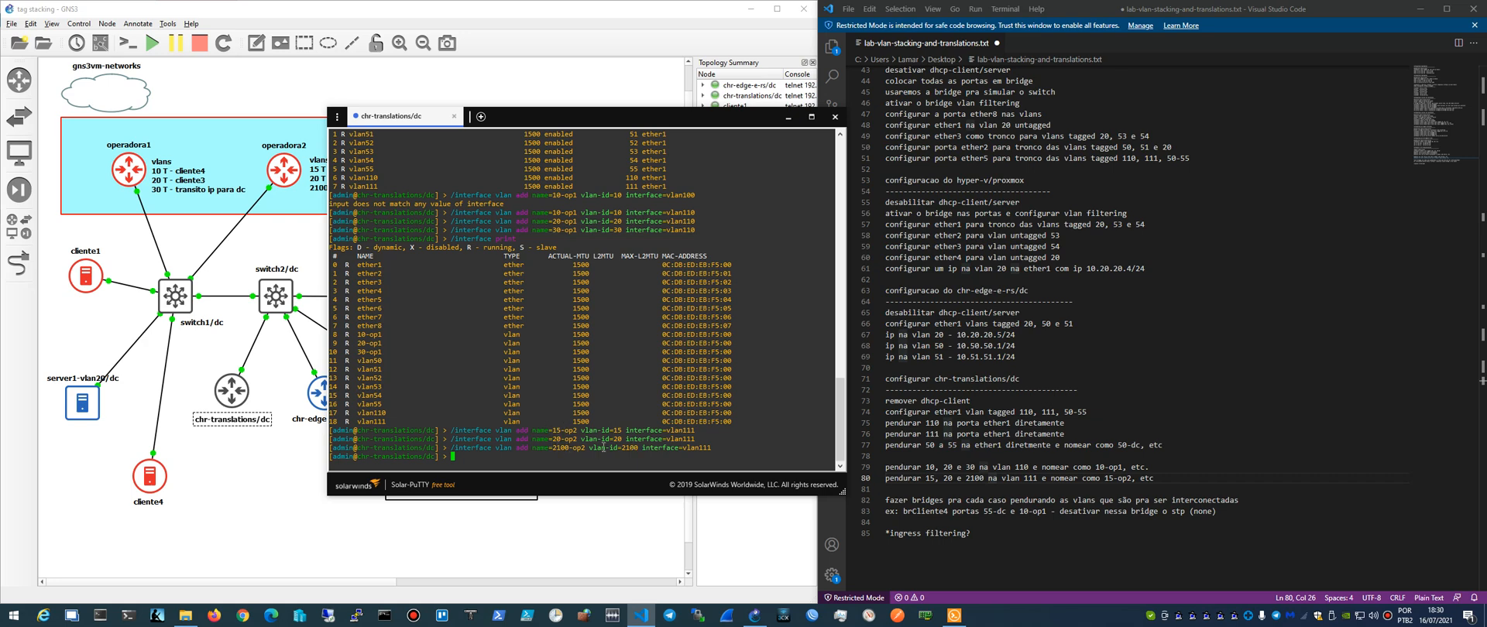
- Review the notes on bridging the interconnected VLANs and move the console aside to examine the VLAN labels in the topology
left_click(1013, 478)
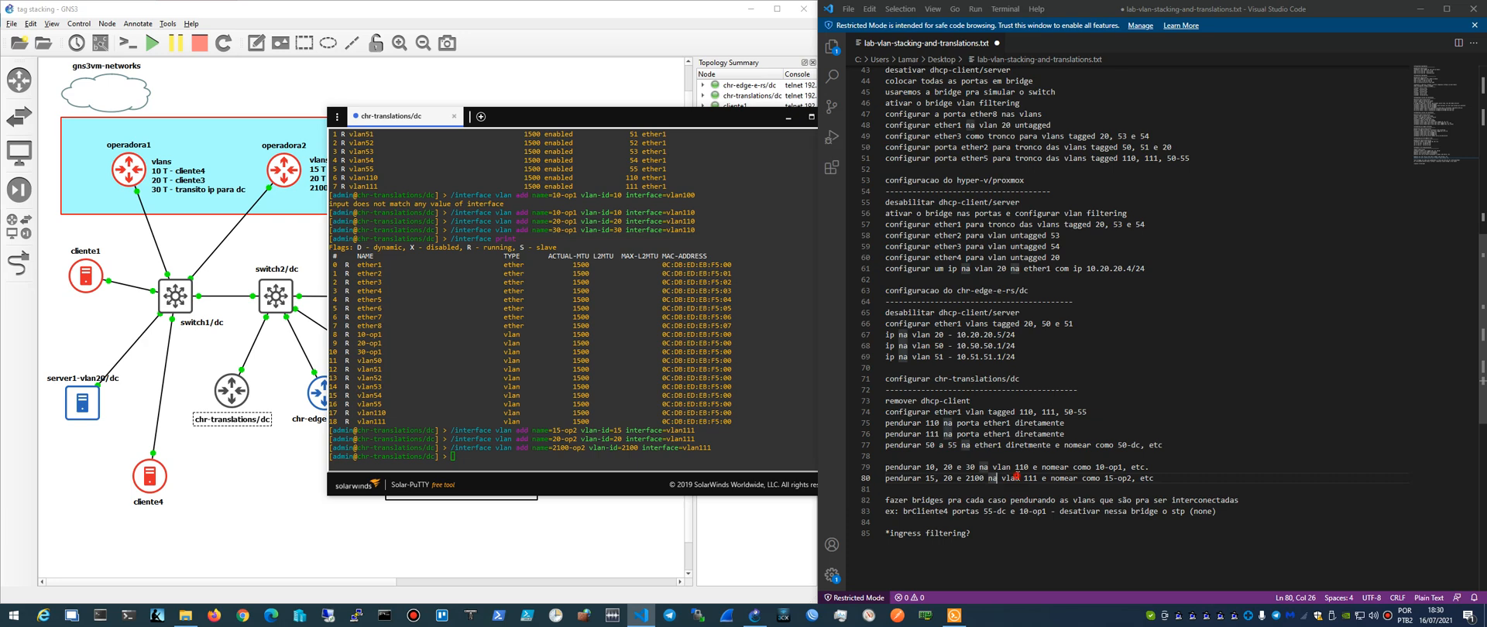
left_click(887, 501)
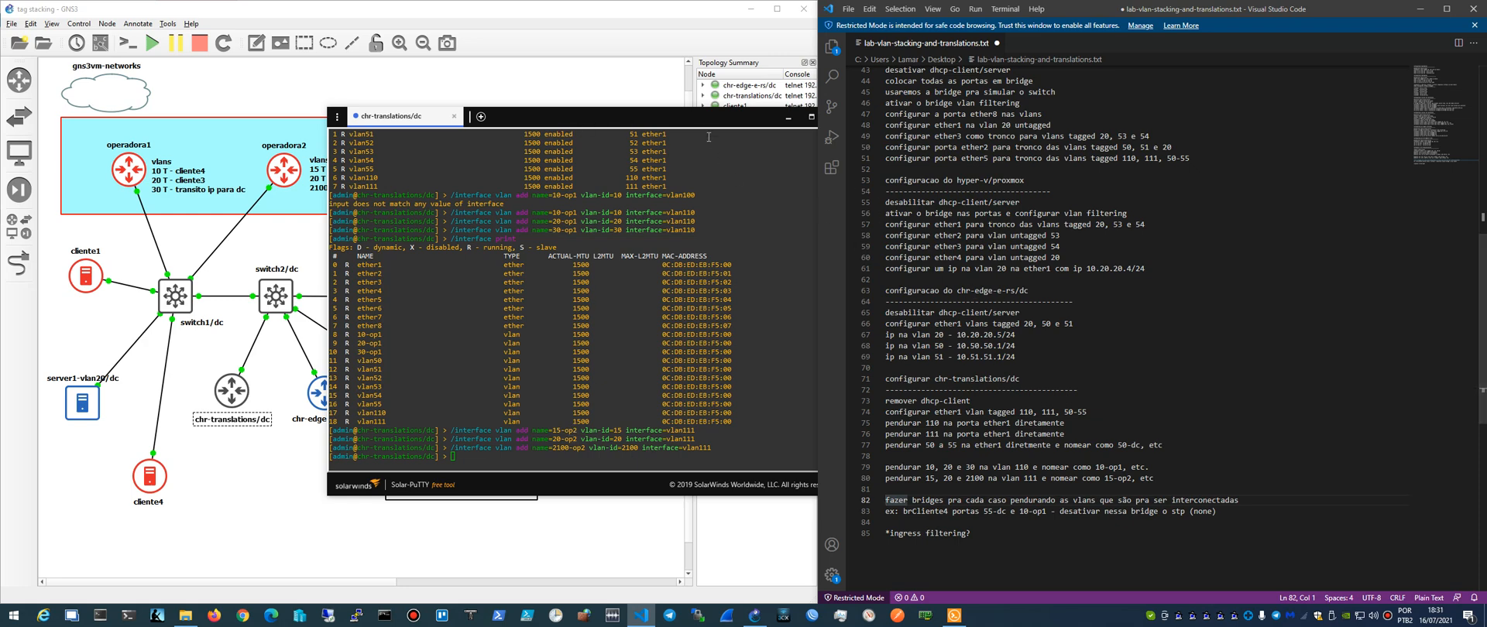
left_click_drag(705, 123, 687, 222)
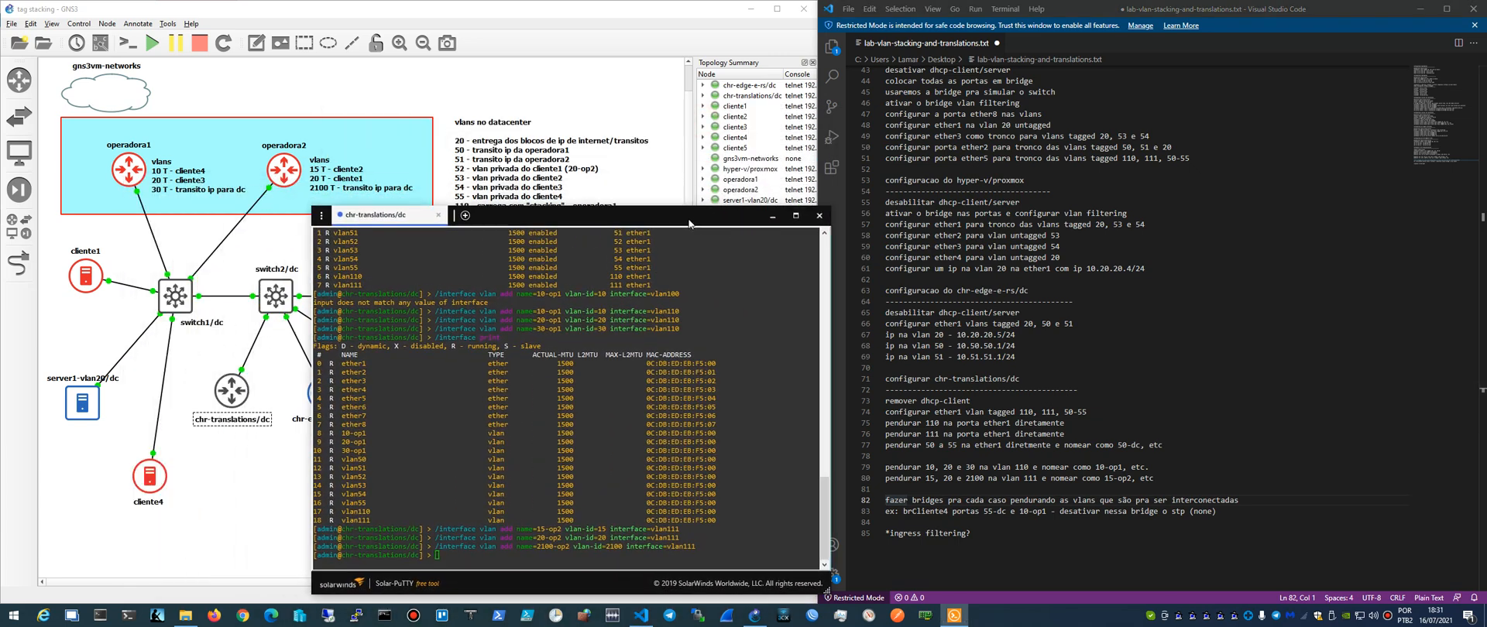
left_click(312, 181)
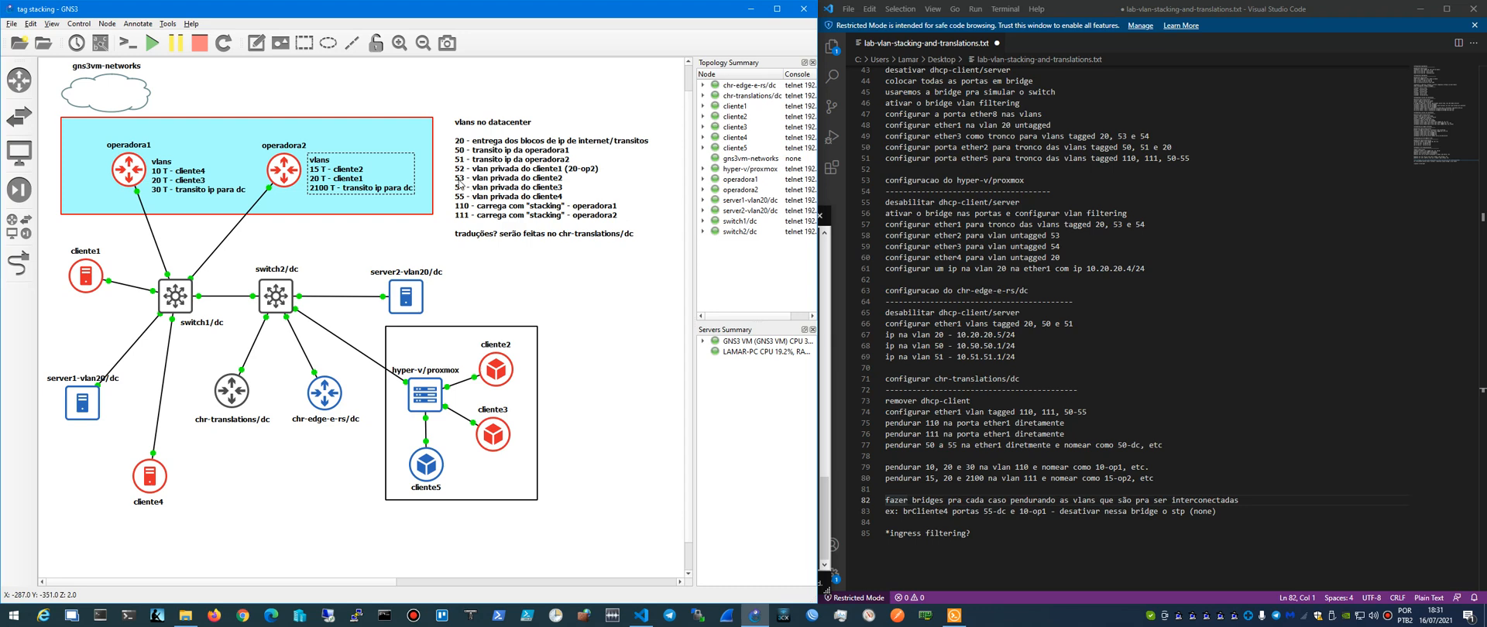
left_click(954, 616)
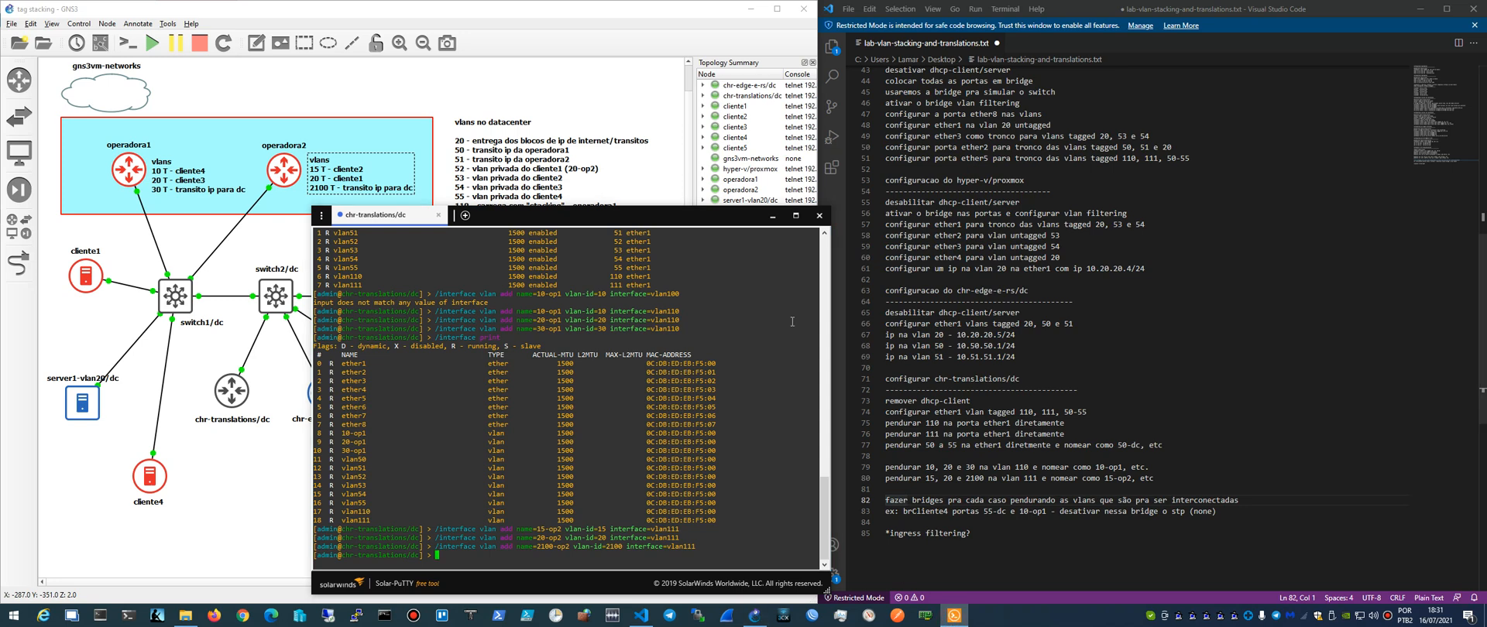
mouse_move(691, 218)
left_mouse_down()
mouse_move(670, 159)
mouse_move(674, 228)
left_mouse_up()
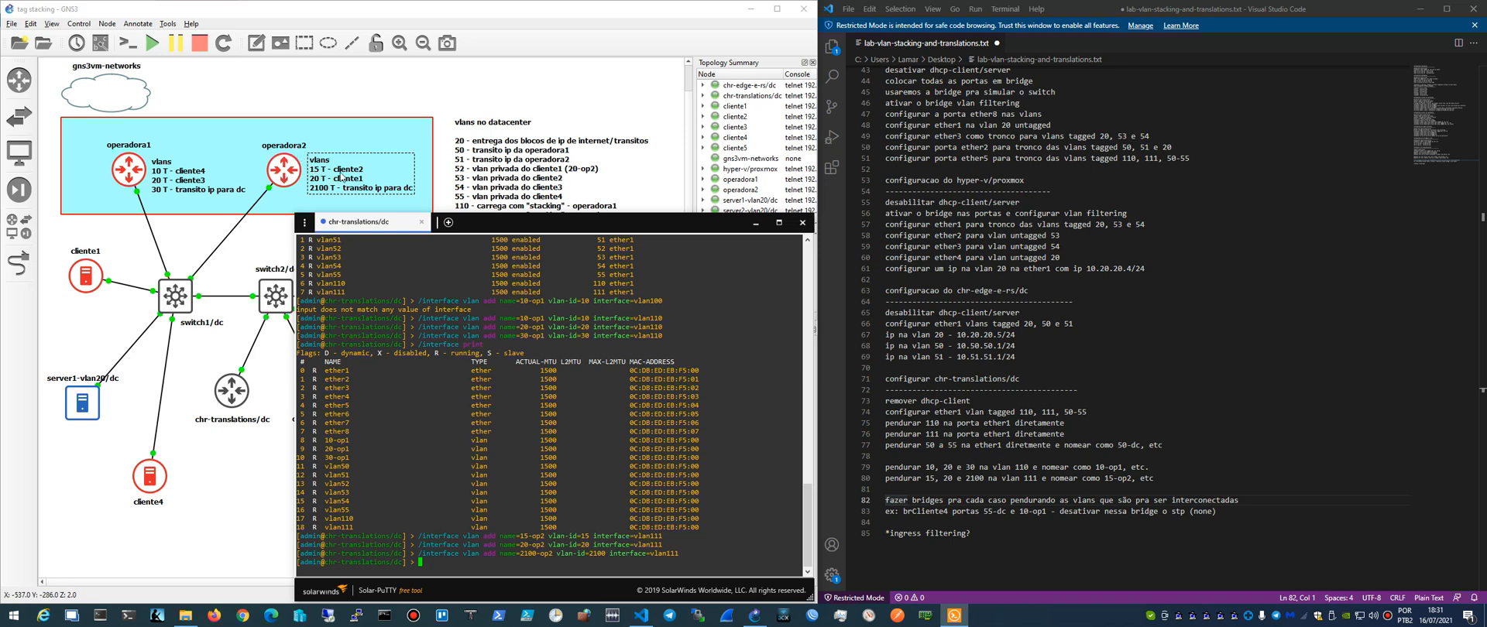
left_click_drag(509, 229, 501, 225)
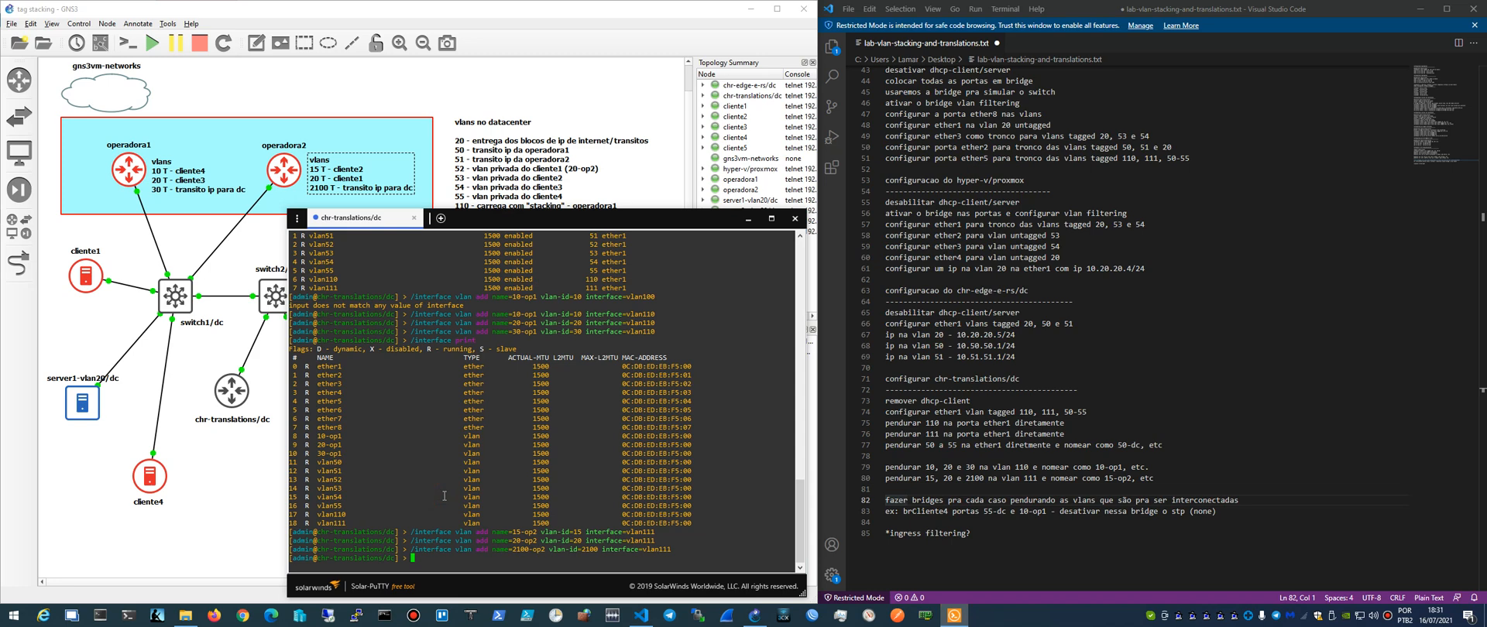
- Enter the /interface bridge level in the chr-translations/dc console and add a bridge named brCliente2
type("/interface bridge")
key("Return")
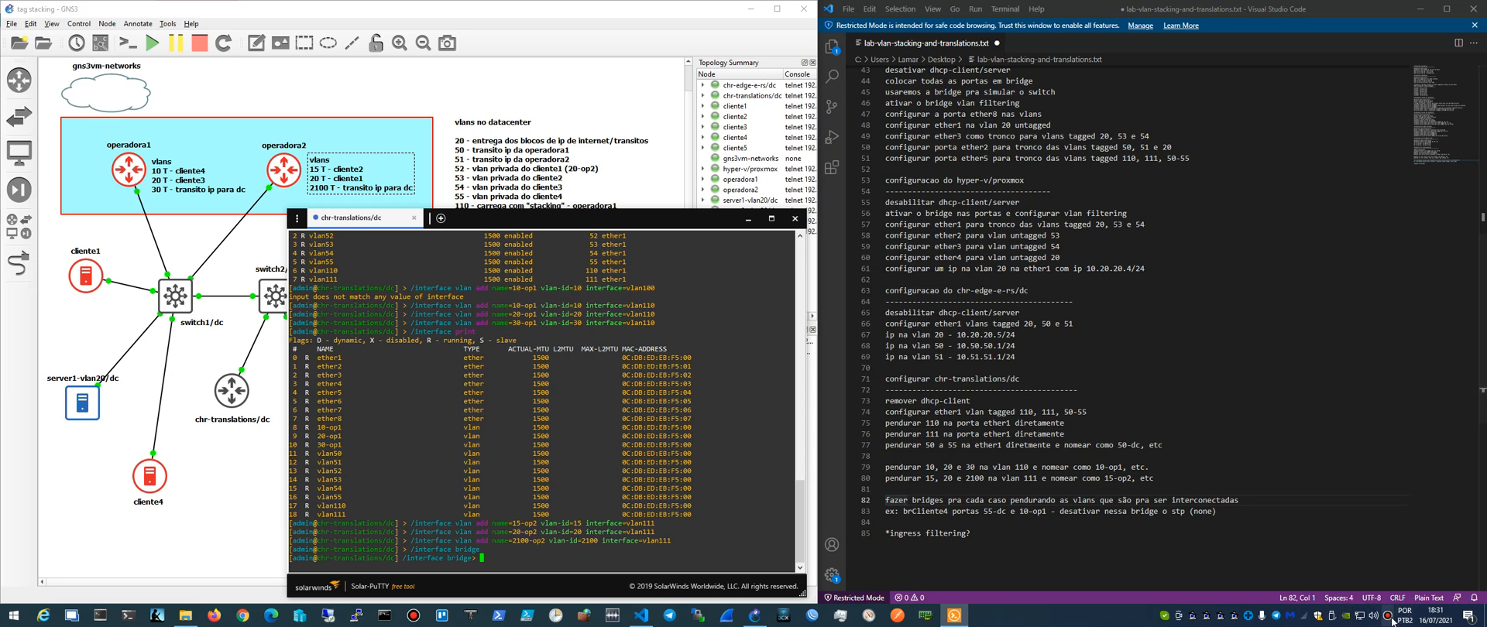
left_click(412, 615)
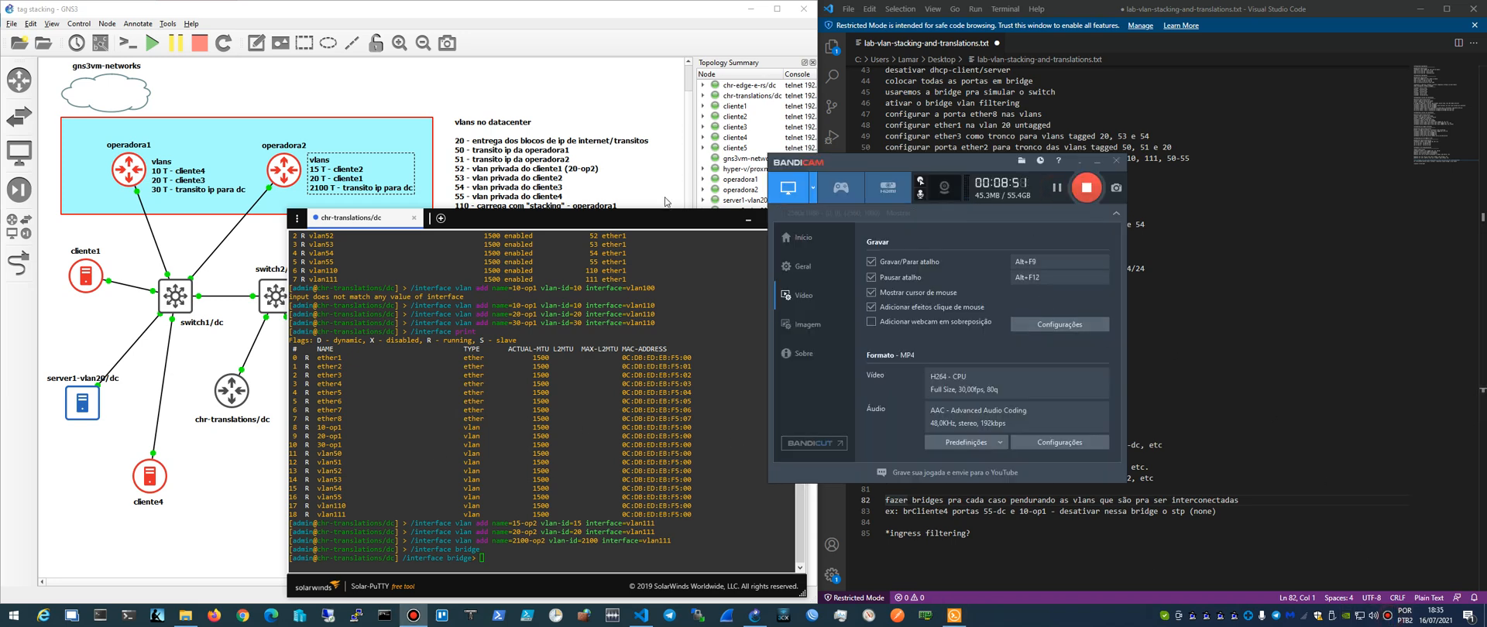
left_click(623, 224)
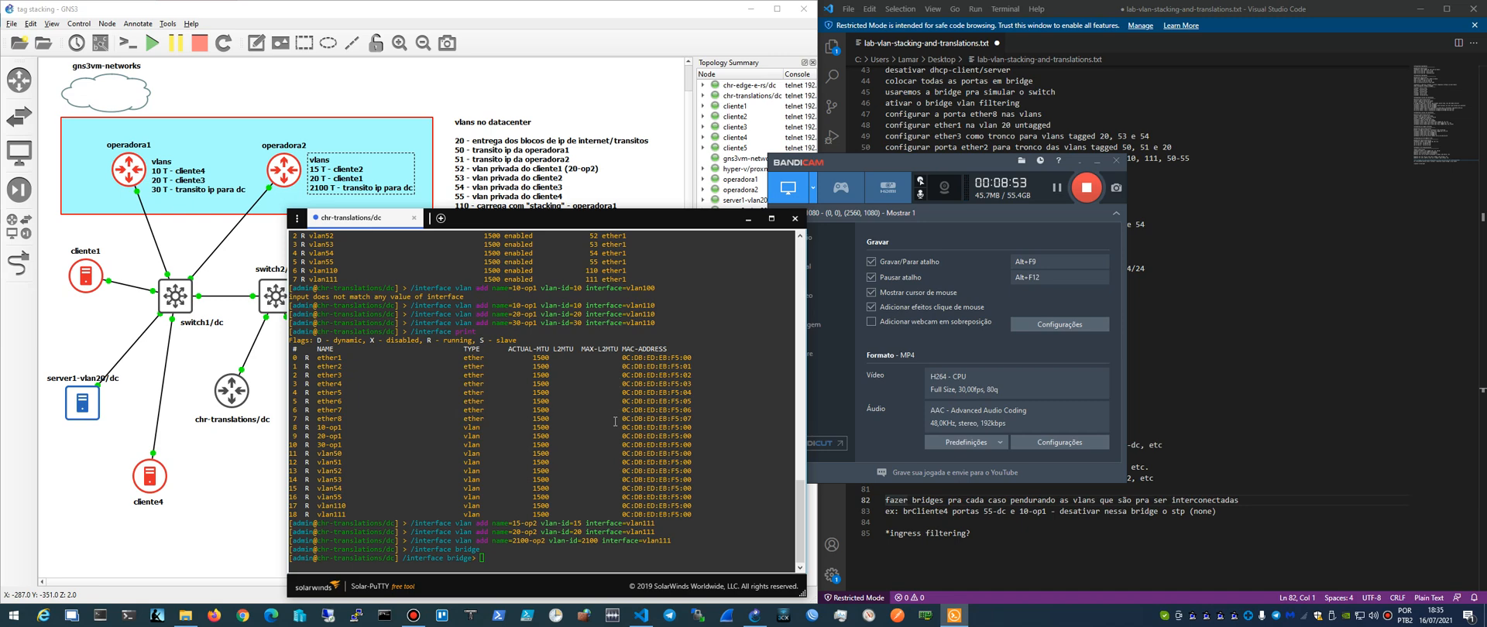
left_click(557, 373)
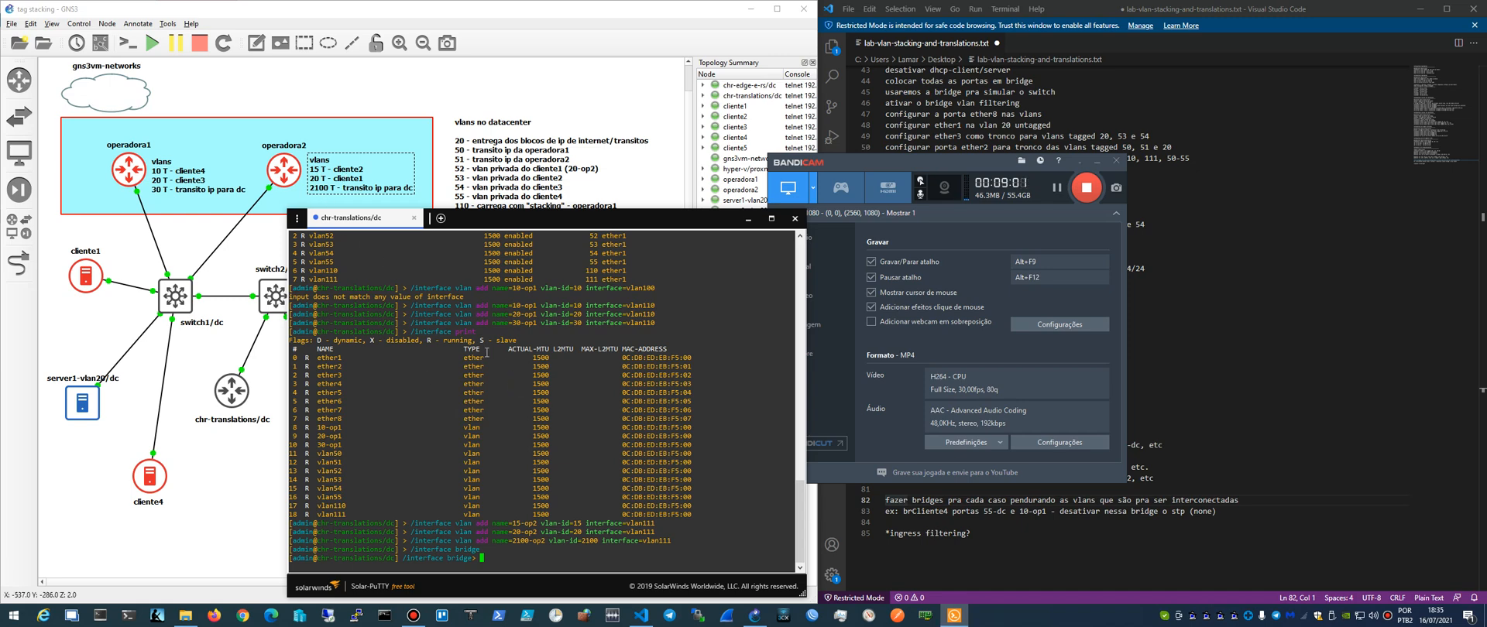
type("add name=brCliente2")
key("Return")
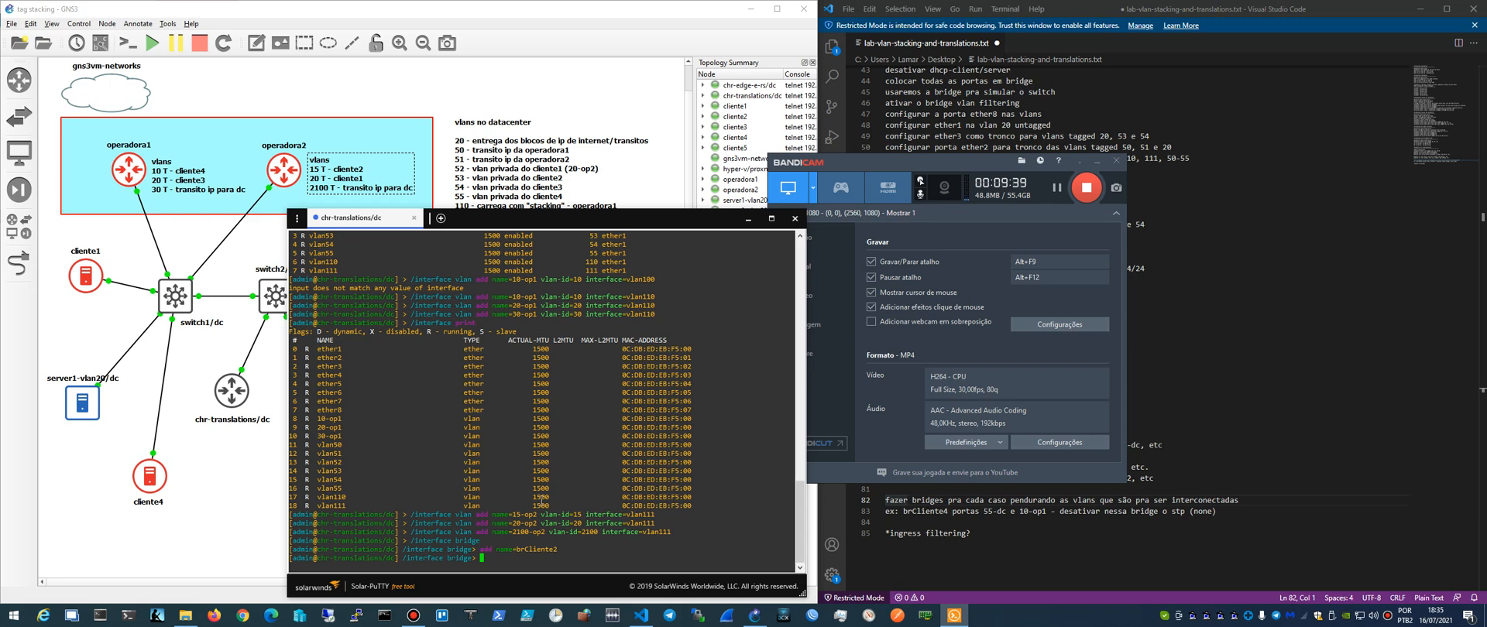
- Print the detailed bridge properties, try the stp command and list the commands available at the bridge level
type("print detail")
key("Return")
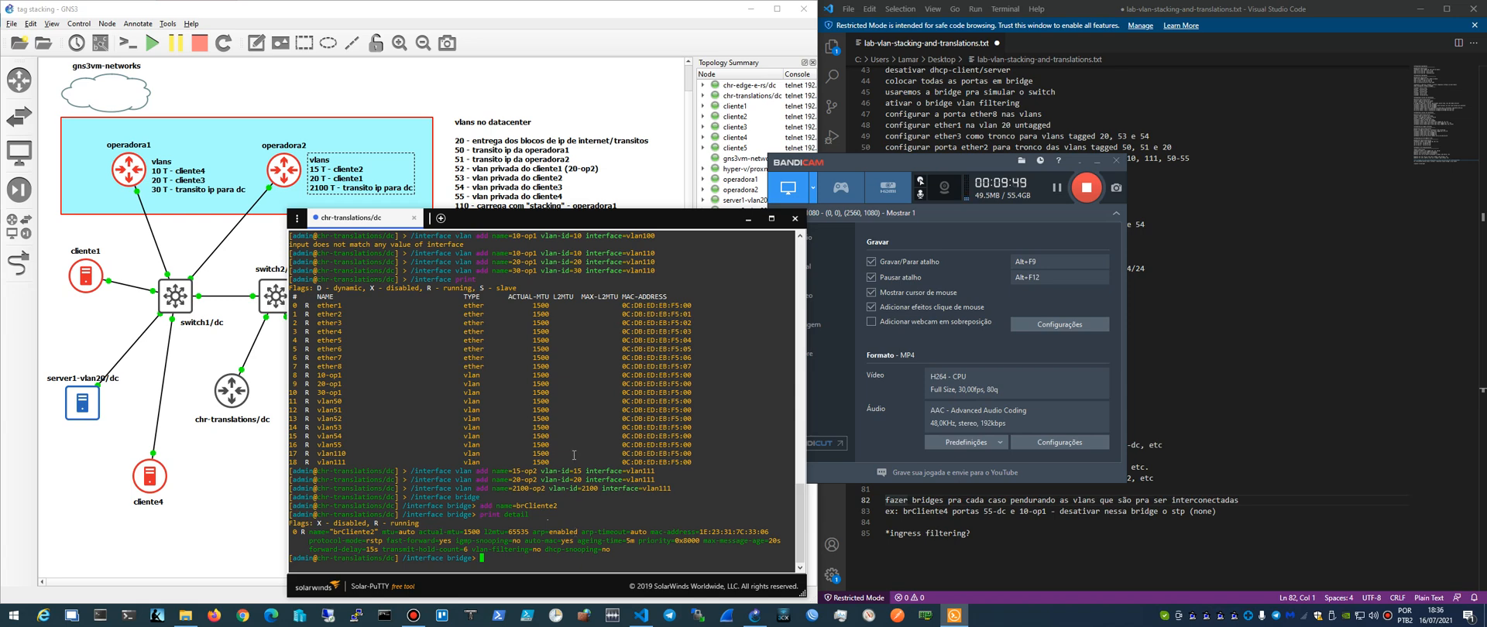
type("stp")
key("Return")
key("question")
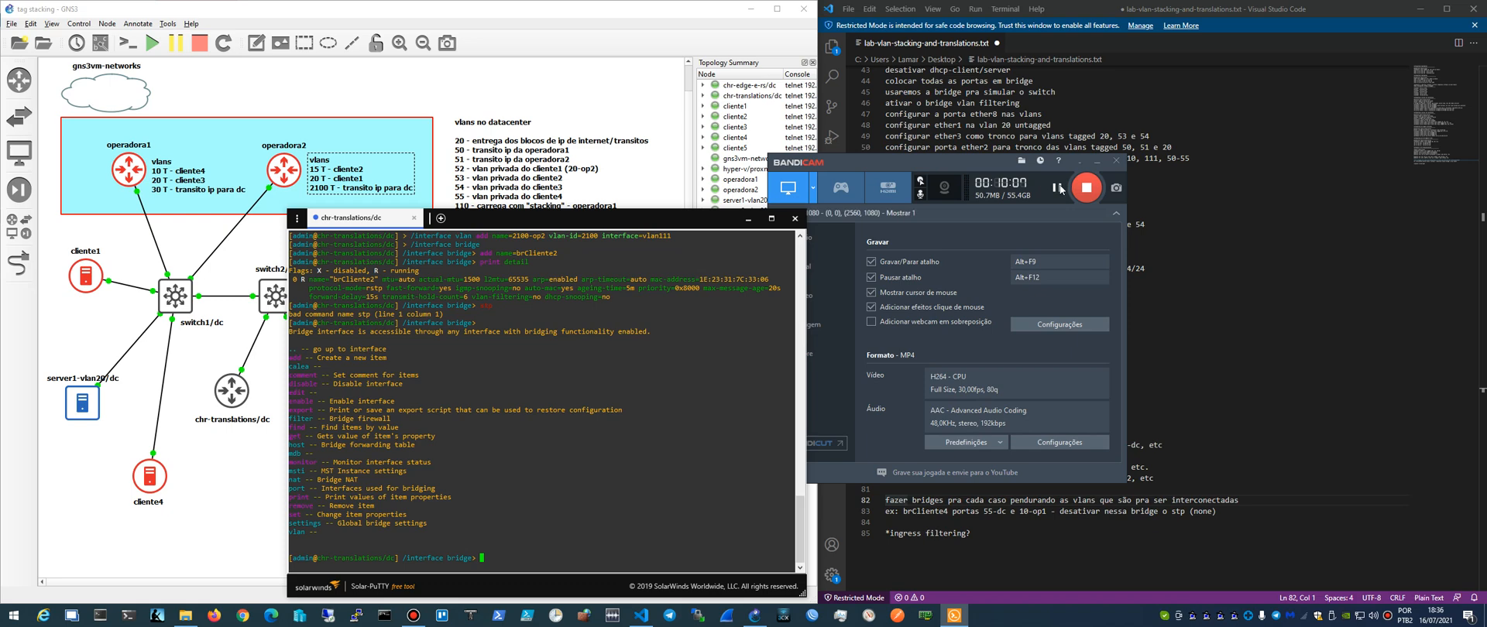
- Highlight the protocol-mode property in the detailed output of brCliente2 and move the console clear of the notes
left_click(1057, 188)
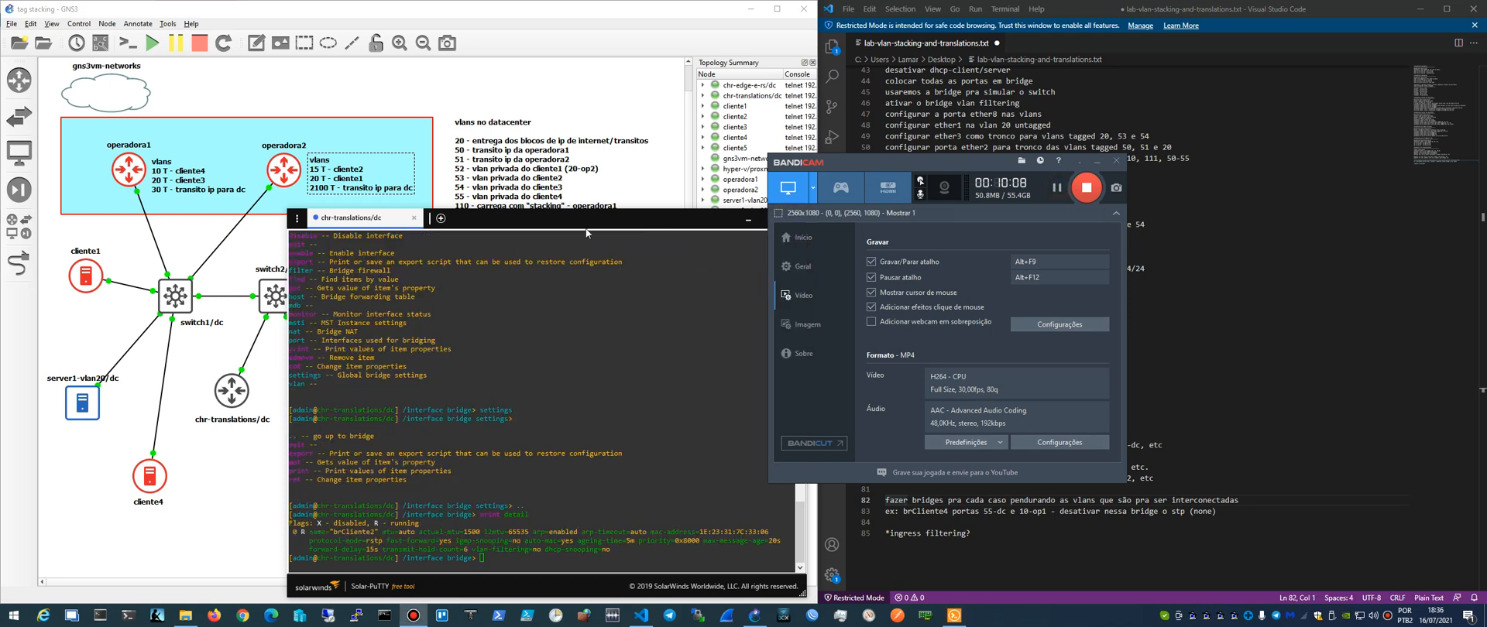
left_click(585, 221)
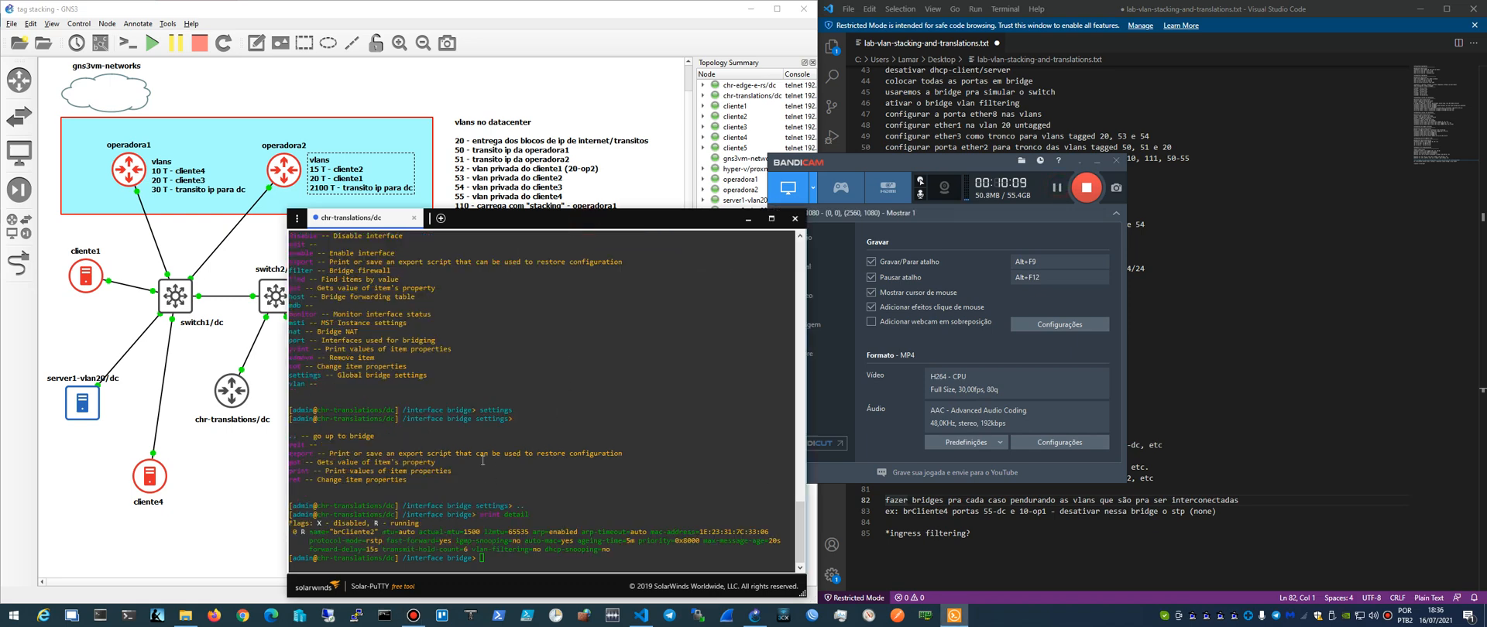
left_click_drag(308, 541, 389, 541)
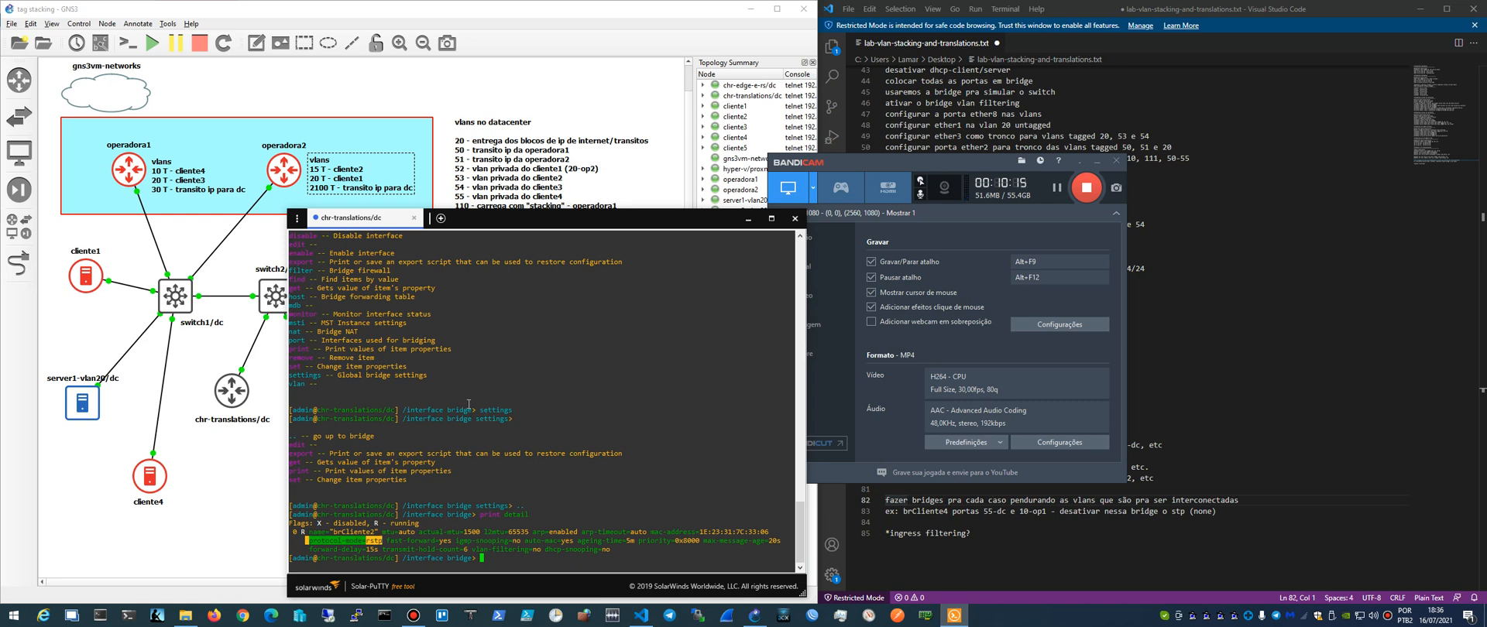
left_click(491, 551)
left_click_drag(595, 219, 528, 227)
left_click(1079, 161)
left_click(520, 232)
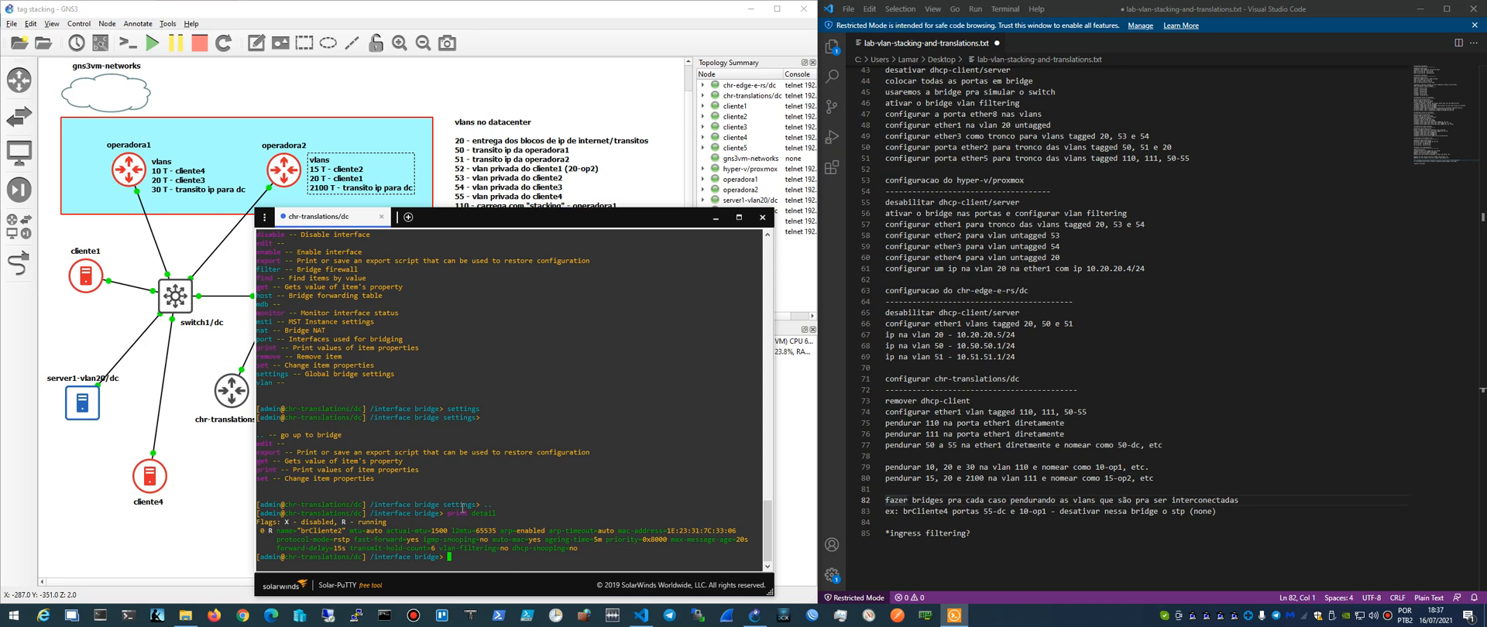
type("port")
key("Return")
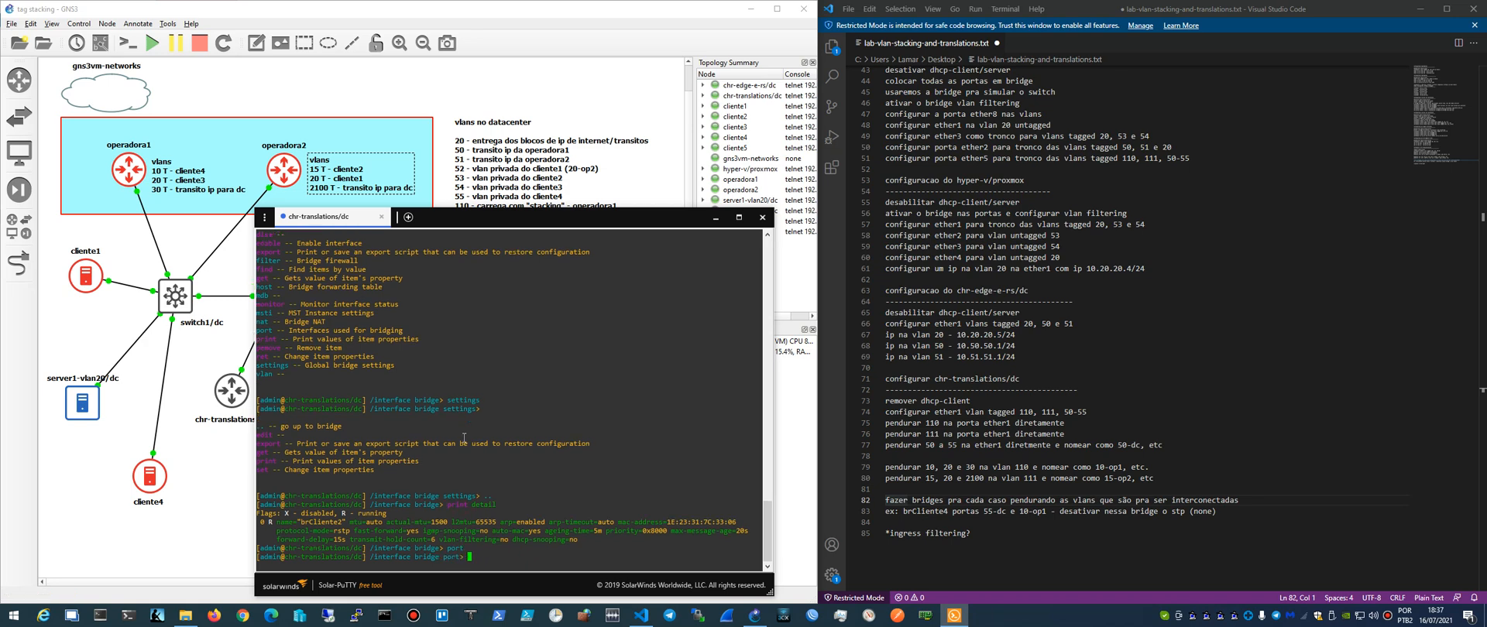
type("add bridge=brcliente2")
key("BackSpace")
key("BackSpace")
key("BackSpace")
key("BackSpace")
key("Tab")
key("Tab")
key("BackSpace")
key("BackSpace")
key("BackSpace")
key("BackSpace")
key("BackSpace")
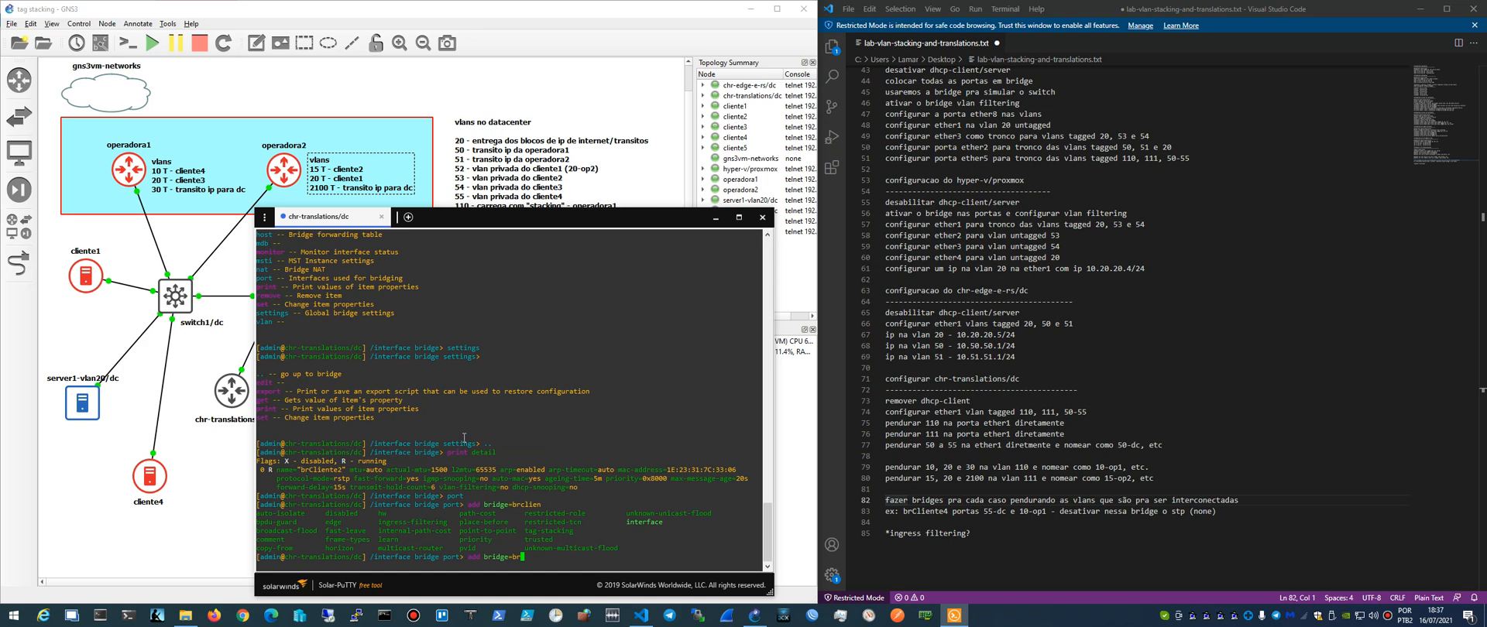
key("BackSpace")
key("BackSpace")
key("BackSpace")
key("BackSpace")
key("BackSpace")
key("BackSpace")
key("BackSpace")
key("BackSpace")
key("BackSpace")
key("BackSpace")
key("BackSpace")
key("BackSpace")
key("BackSpace")
- Return to the /interface bridge level and print the configured bridges to check the exact bridge name
type("..")
key("Return")
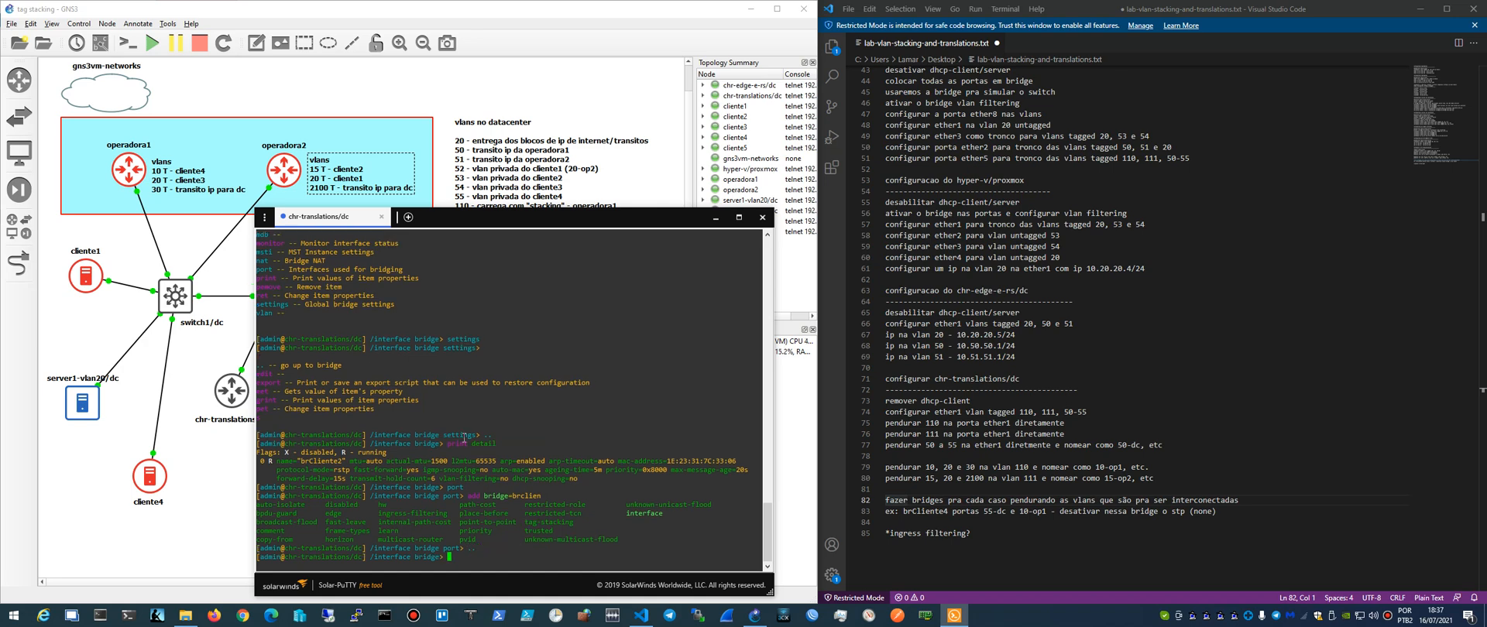
type("print")
key("Return")
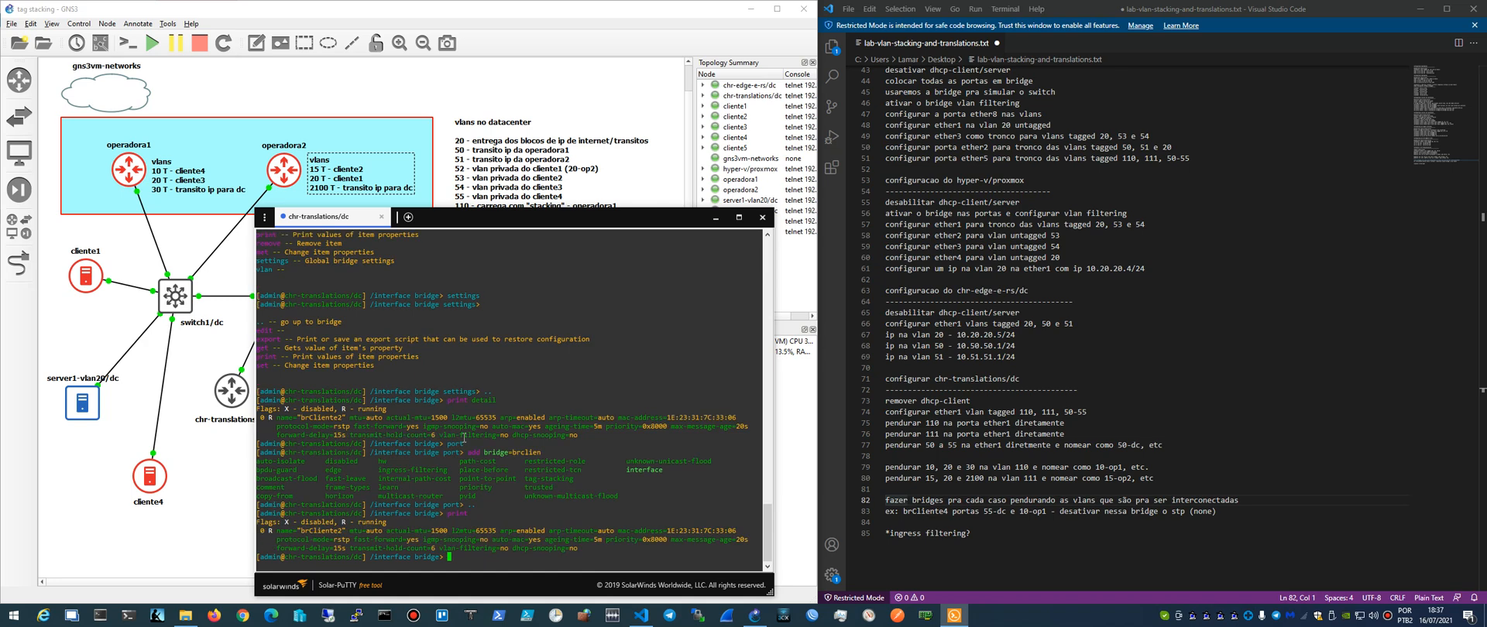
- Enter the bridge port level and add interface 15-op2 as a port of brCliente2
type("port")
key("Return")
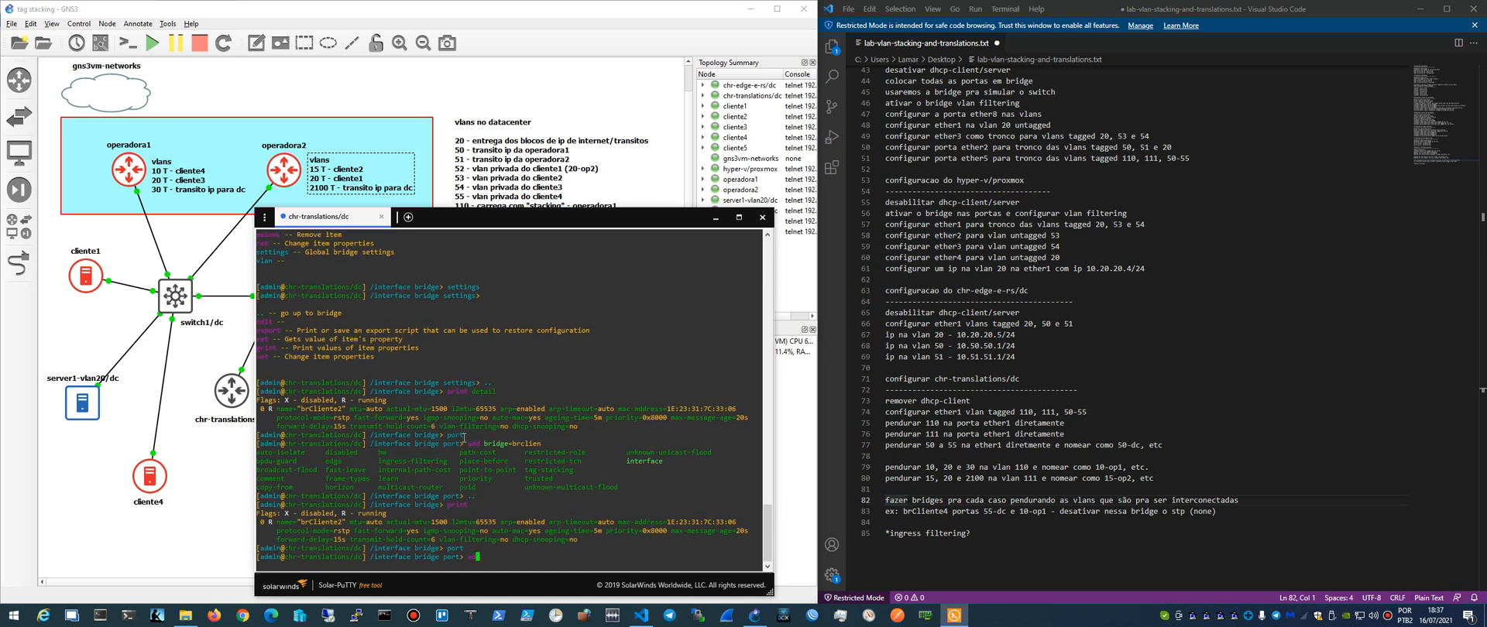
type("add bridge=brCliente2 interface=15-op2")
key("Left")
key("Left")
key("Left")
key("Left")
key("Left")
key("Left")
key("Left")
key("Left")
key("Left")
key("Left")
key("Left")
key("End")
key("Return")
- Add interface vlan53 as a port of brCliente2 and print the bridge port list
key("Up")
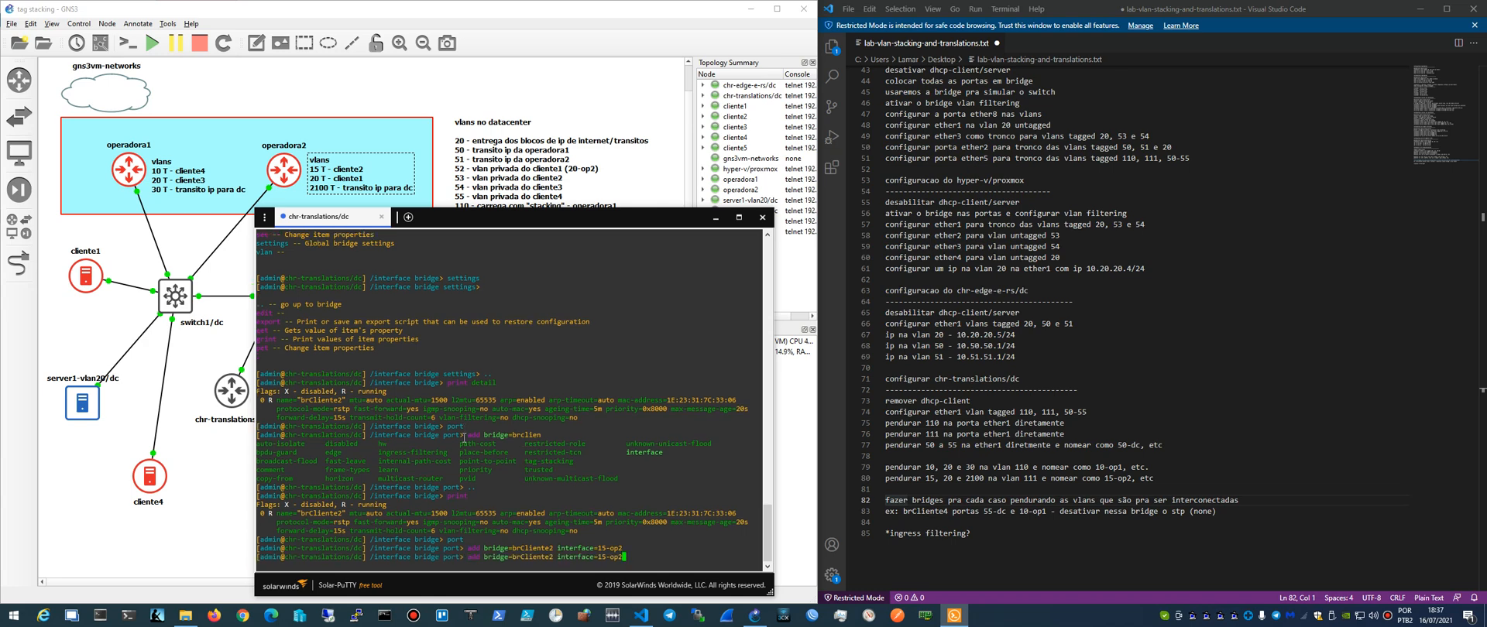
key("BackSpace")
key("BackSpace")
key("BackSpace")
key("BackSpace")
key("BackSpace")
key("BackSpace")
type("vlan53")
key("Return")
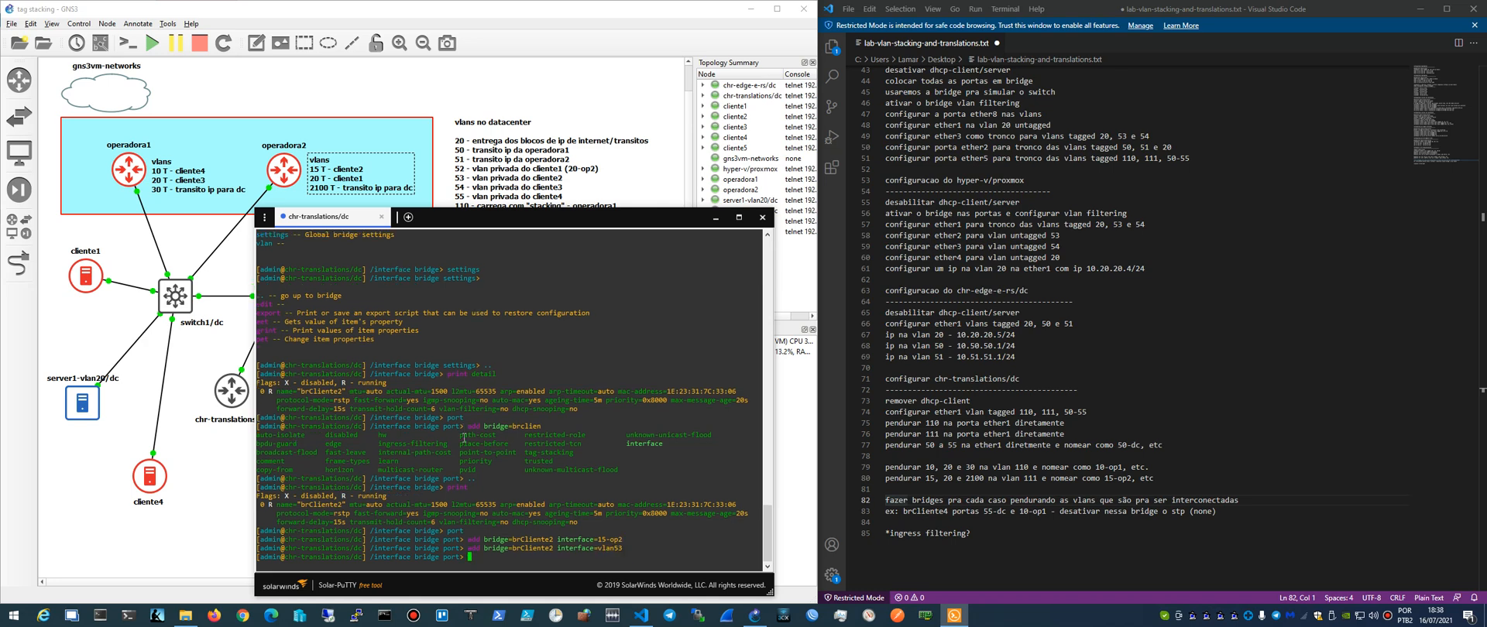
type("print")
key("Return")
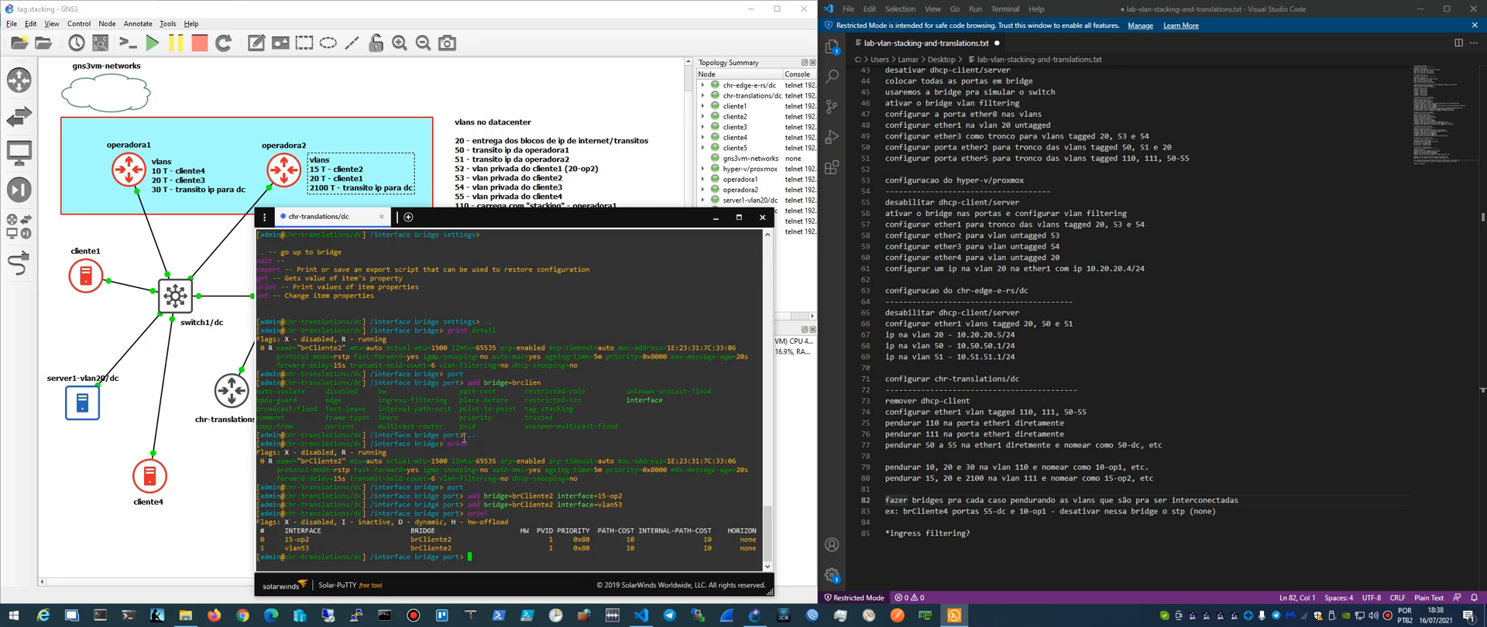
- Return to the /interface bridge level and add a bridge named brCliente1
type("..")
key("BackSpace")
key("BackSpace")
type("..")
key("Return")
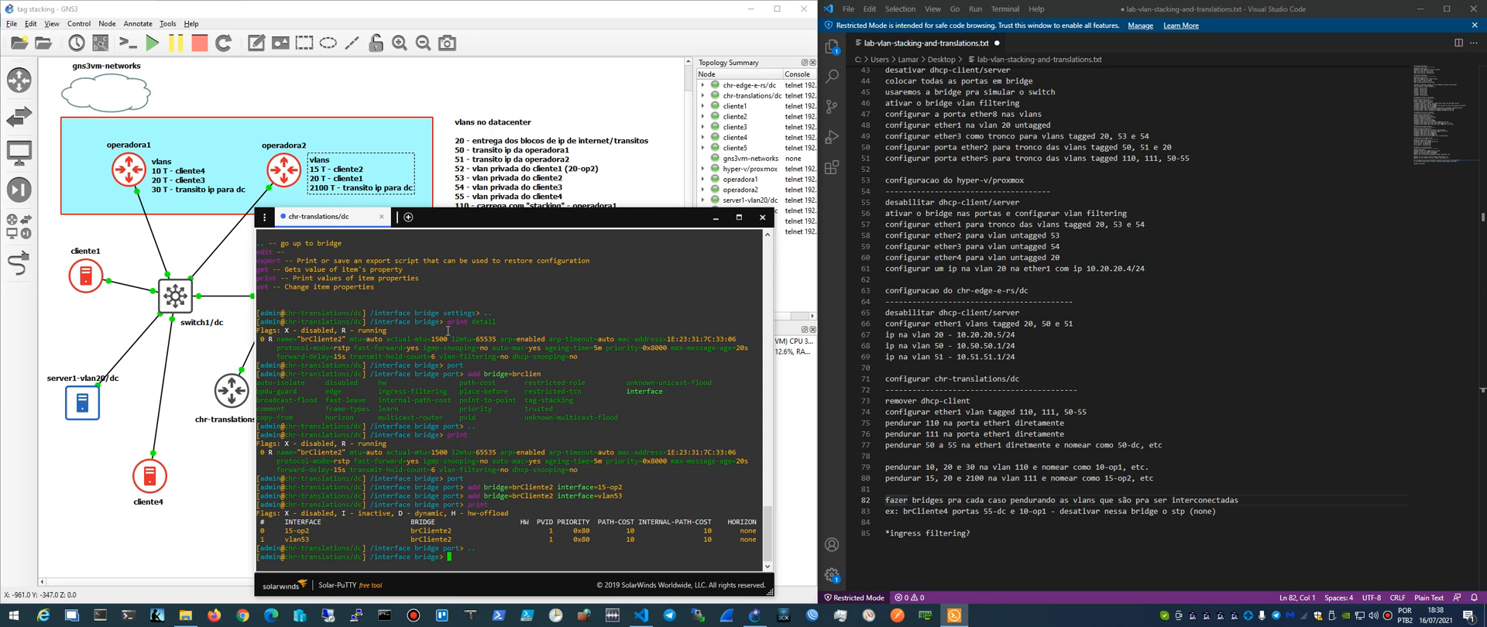
type("brCliente1add name=")
key("Return")
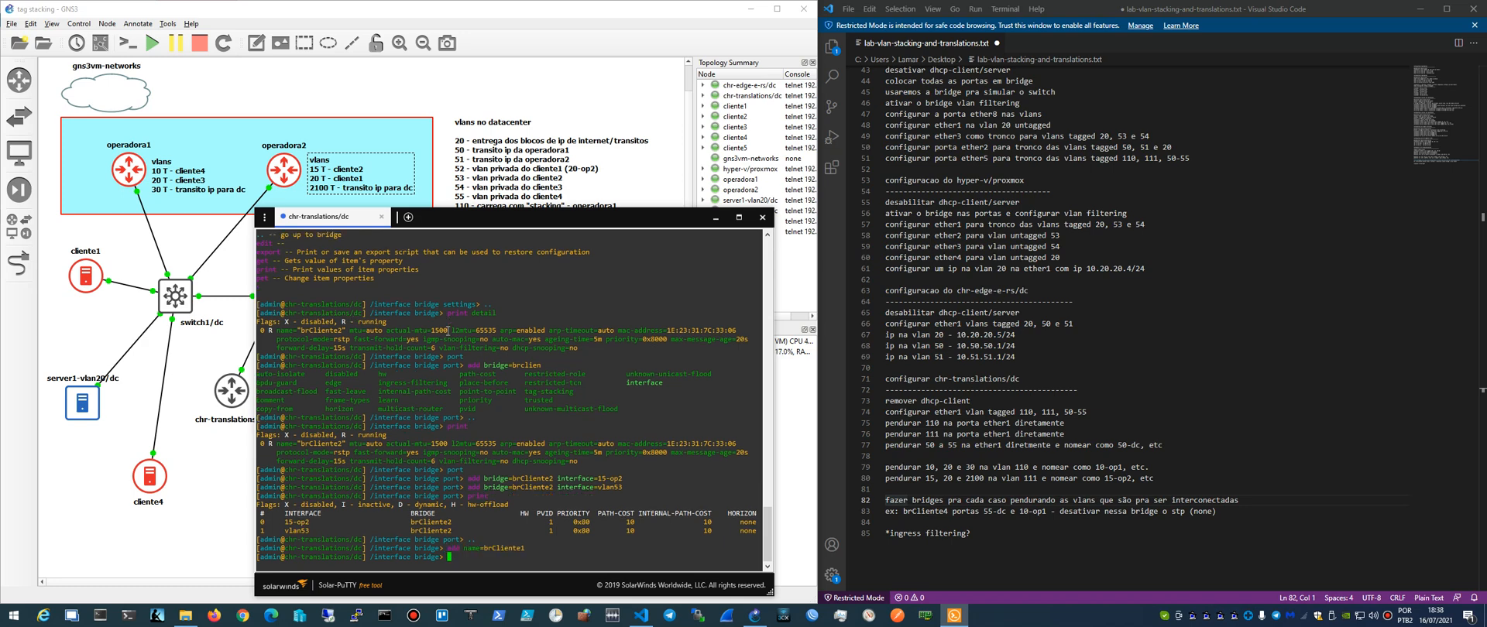
- Enter the bridge port level and add interface vlan52 as a port of brCliente1
type("port")
key("Return")
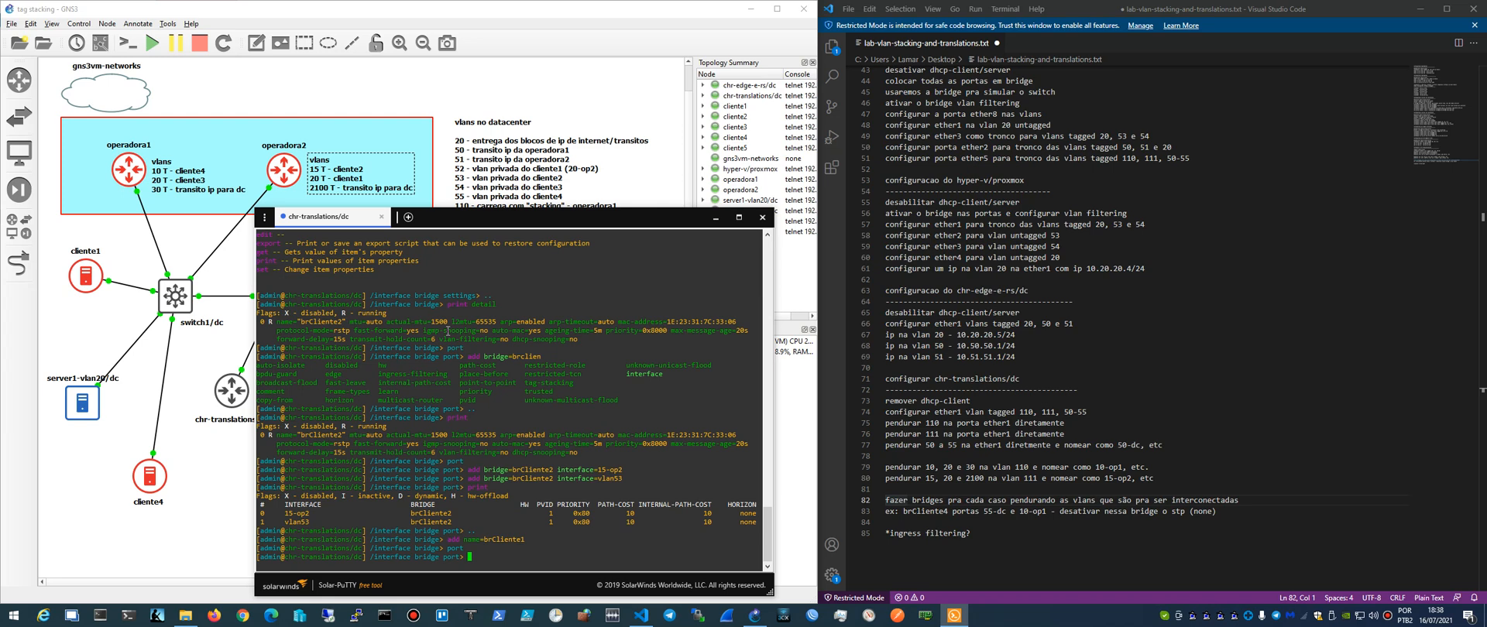
key("Up")
key("Up")
key("Up")
key("Up")
key("Up")
key("Left")
key("Left")
key("Left")
key("Left")
key("Left")
key("Left")
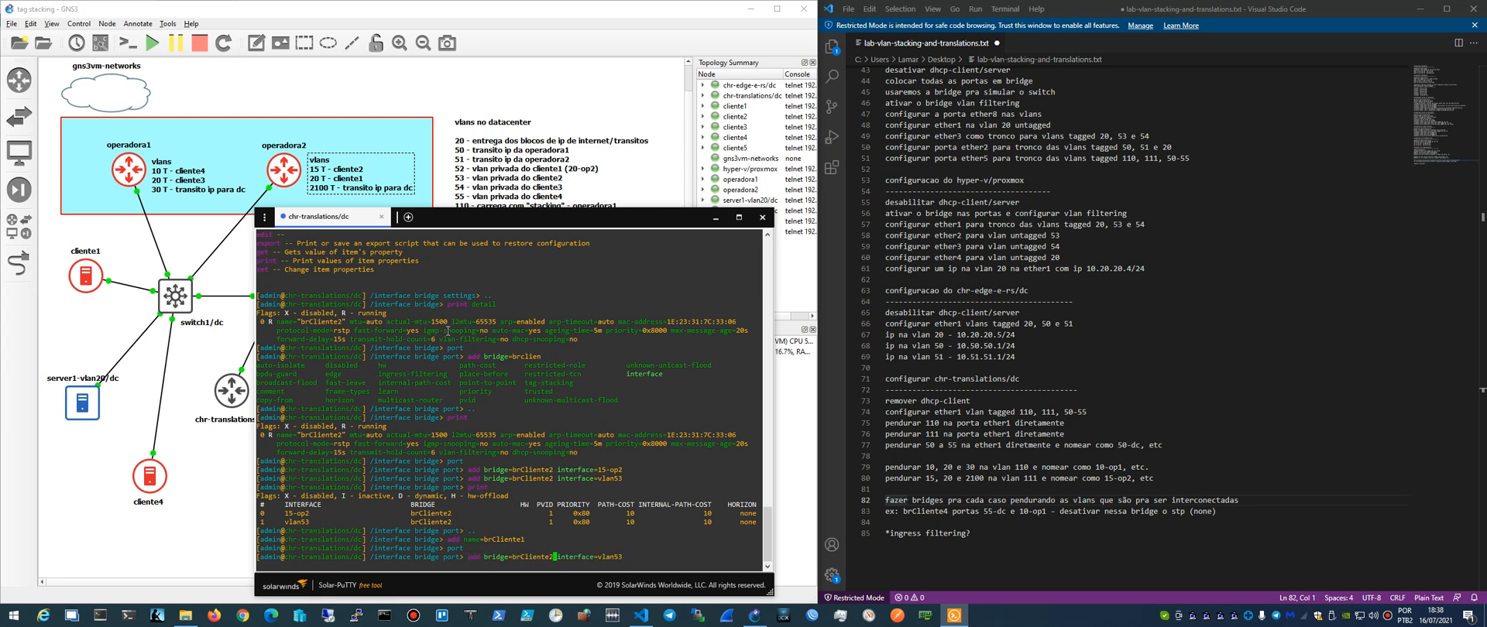
key("BackSpace")
type("1")
key("End")
key("BackSpace")
type("2")
key("Return")
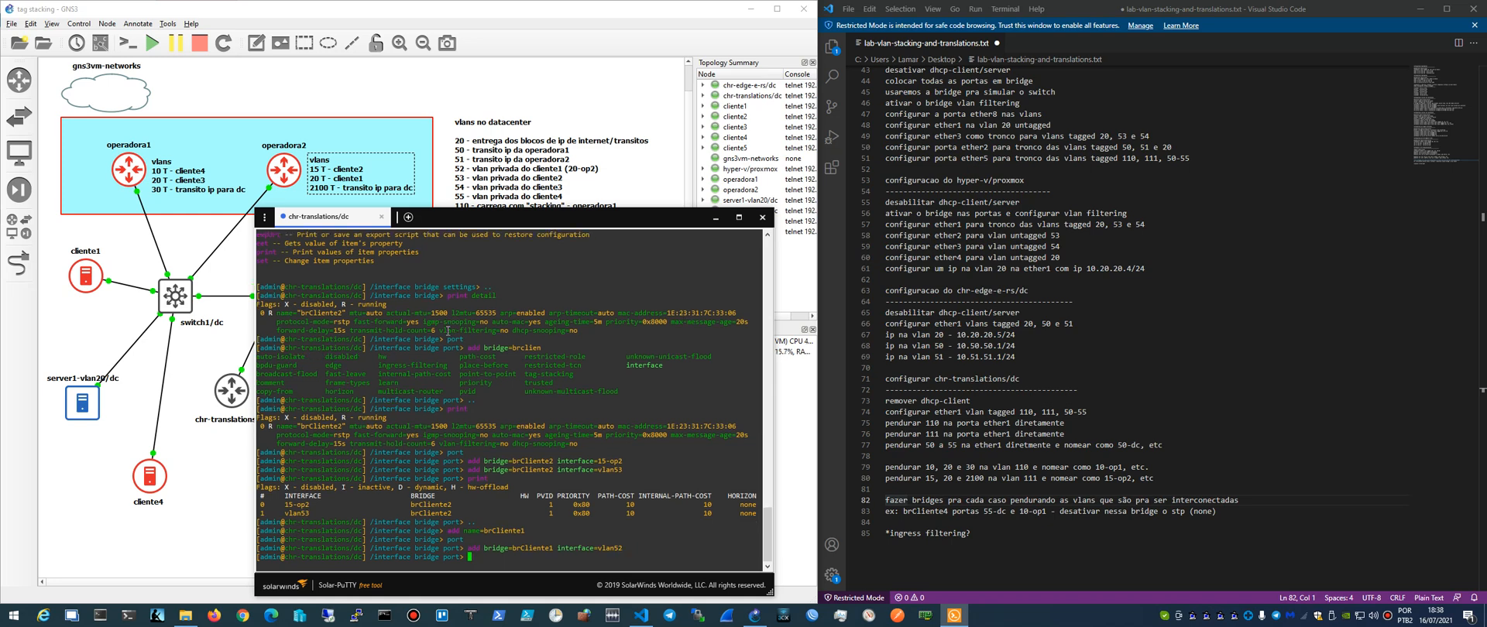
- Add interface 20-op2 as a port of brCliente1 and print the bridge port list
key("Up")
key("BackSpace")
key("BackSpace")
key("BackSpace")
key("BackSpace")
key("BackSpace")
key("BackSpace")
type("20-op2")
key("Return")
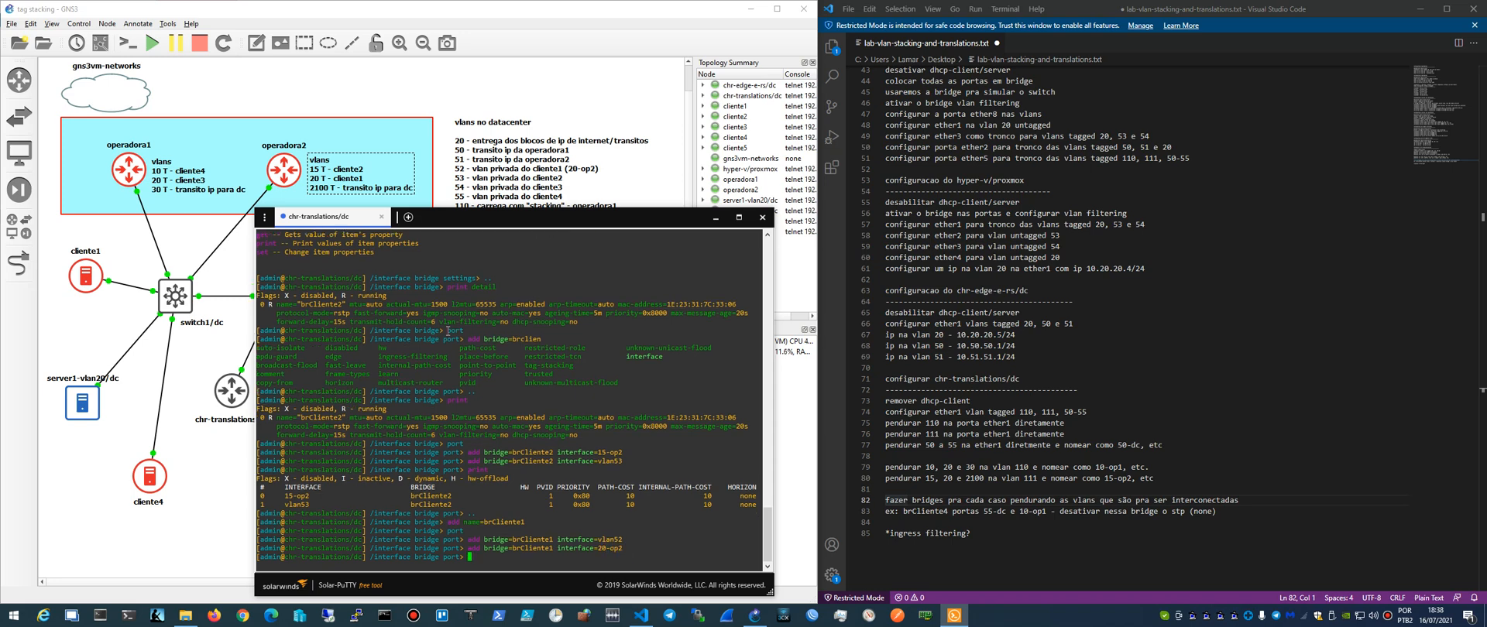
type("print")
key("Return")
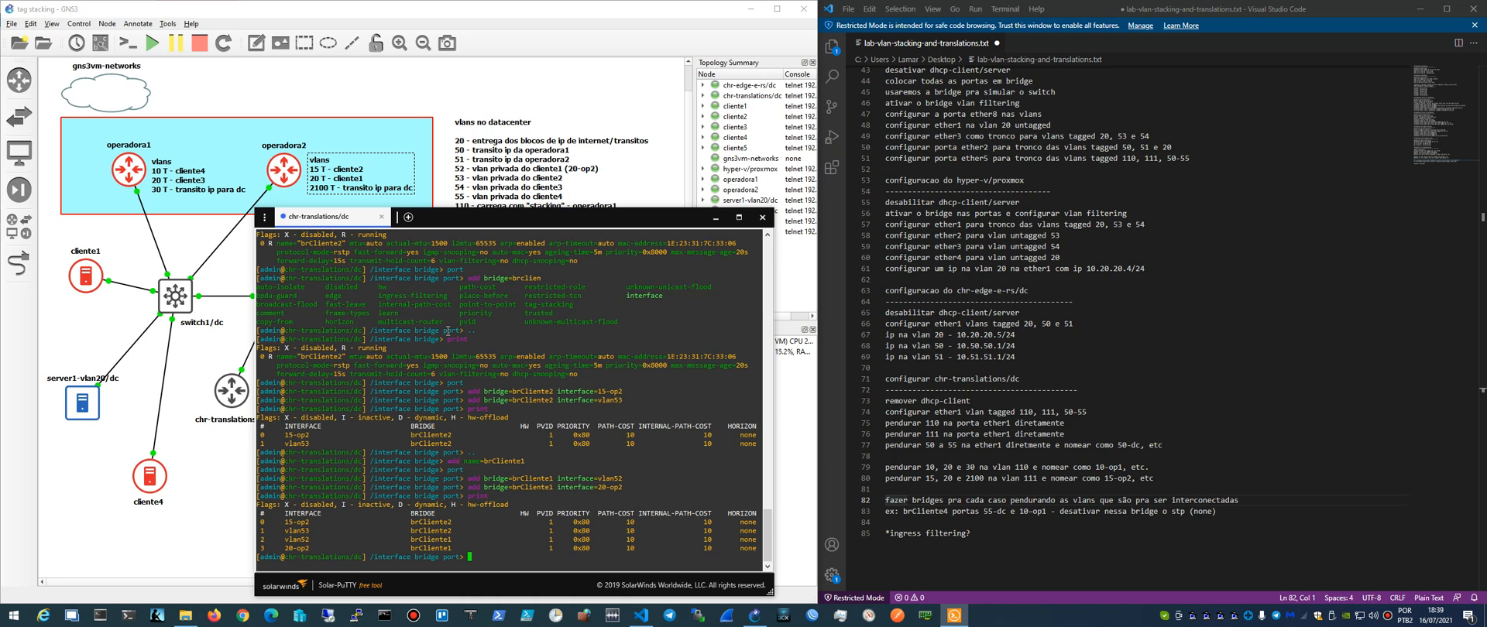
- Return to the /interface bridge level and add a bridge named brCliente4
type("..")
key("Return")
type("add ")
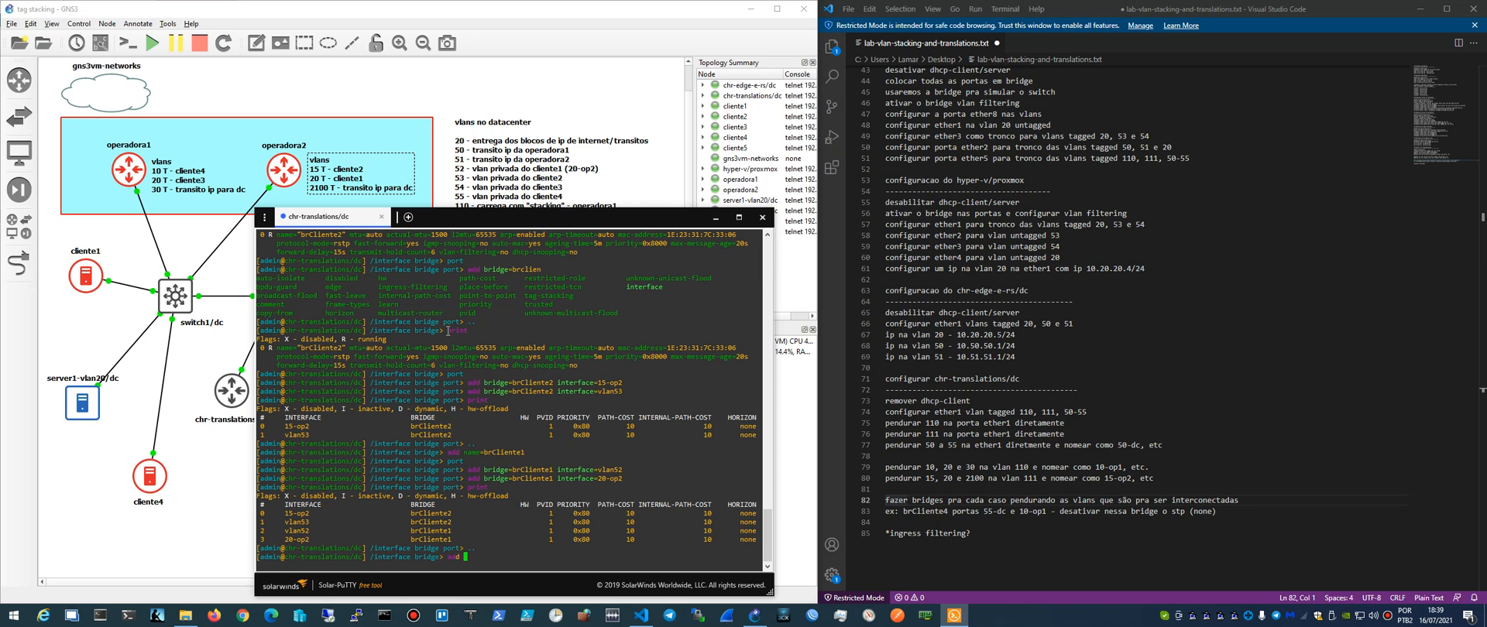
type("name=brCliente4")
key("Return")
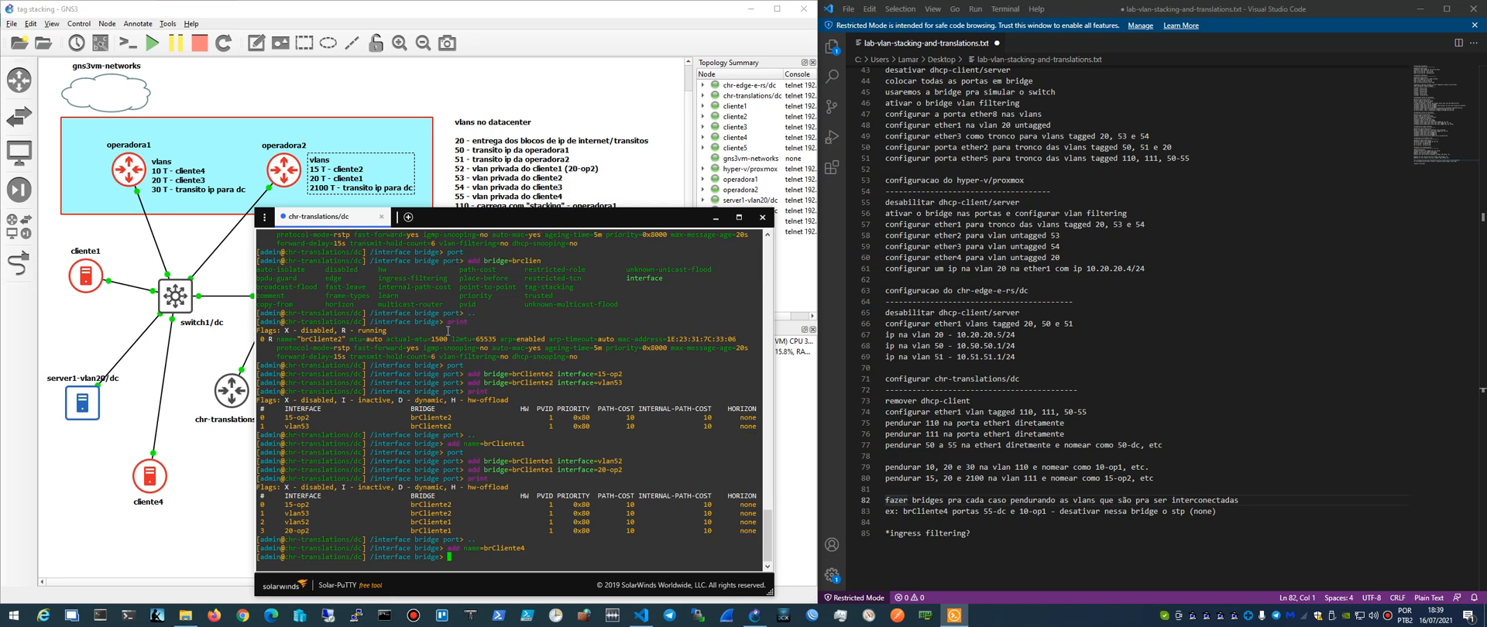
- Enter the bridge port level and add interface vlan55 as a port of brCliente4
type("c")
key("BackSpace")
type("port")
key("Return")
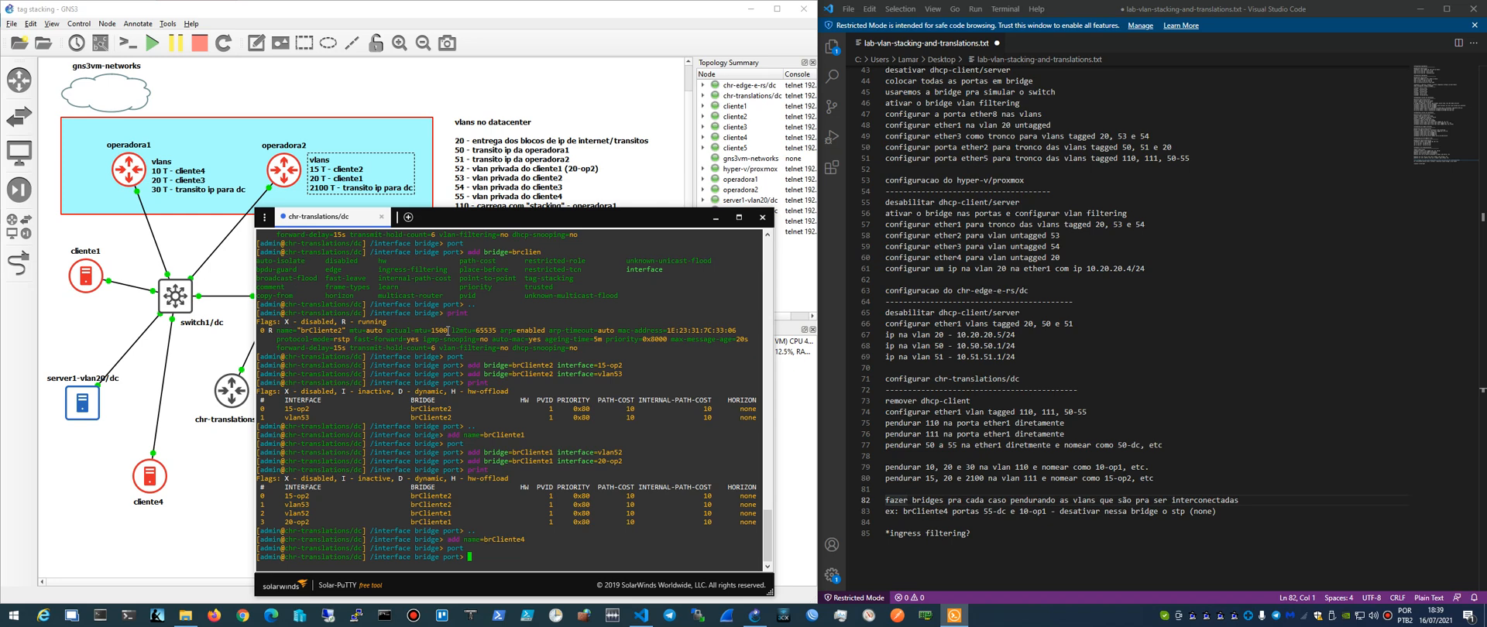
type("add bridge=brCliente4 interface=")
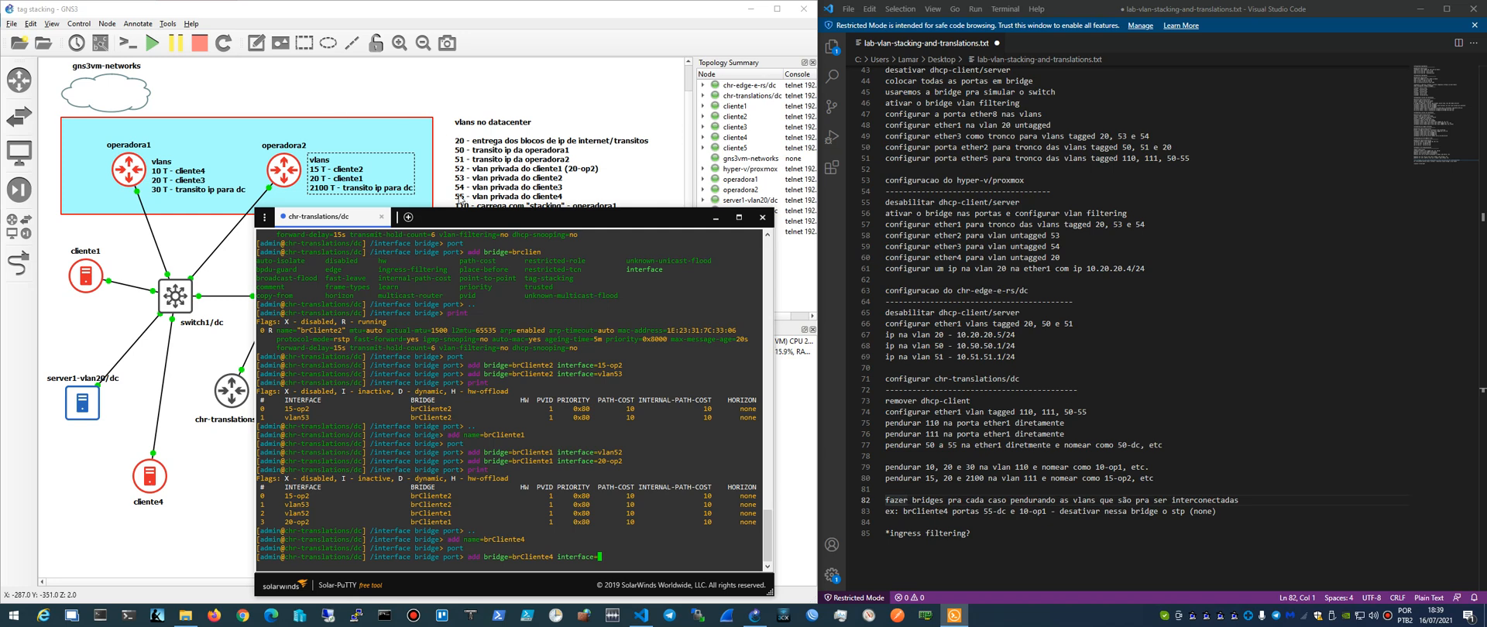
type("vlan55")
key("Return")
- Add interface 10-op1 as a port of brCliente4, reusing the previous port command
key("Up")
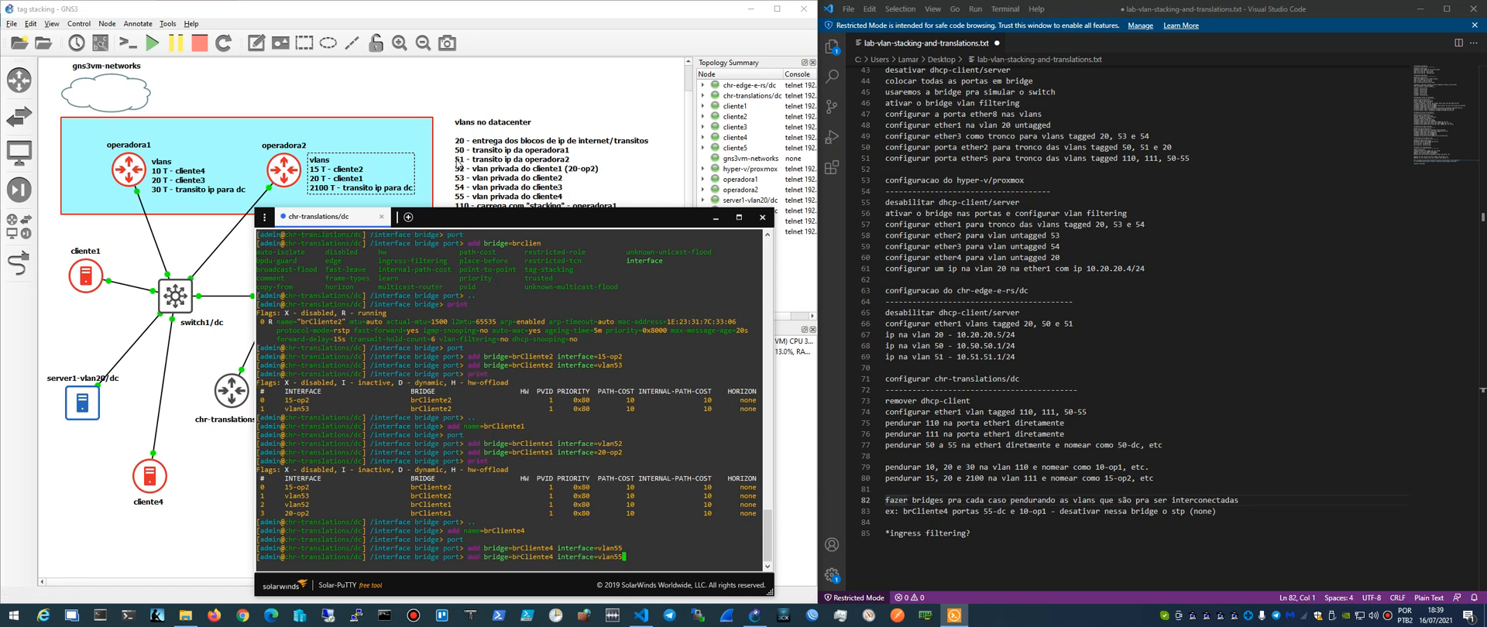
key("BackSpace")
key("BackSpace")
key("BackSpace")
key("BackSpace")
key("BackSpace")
key("BackSpace")
type("10-op1")
key("Return")
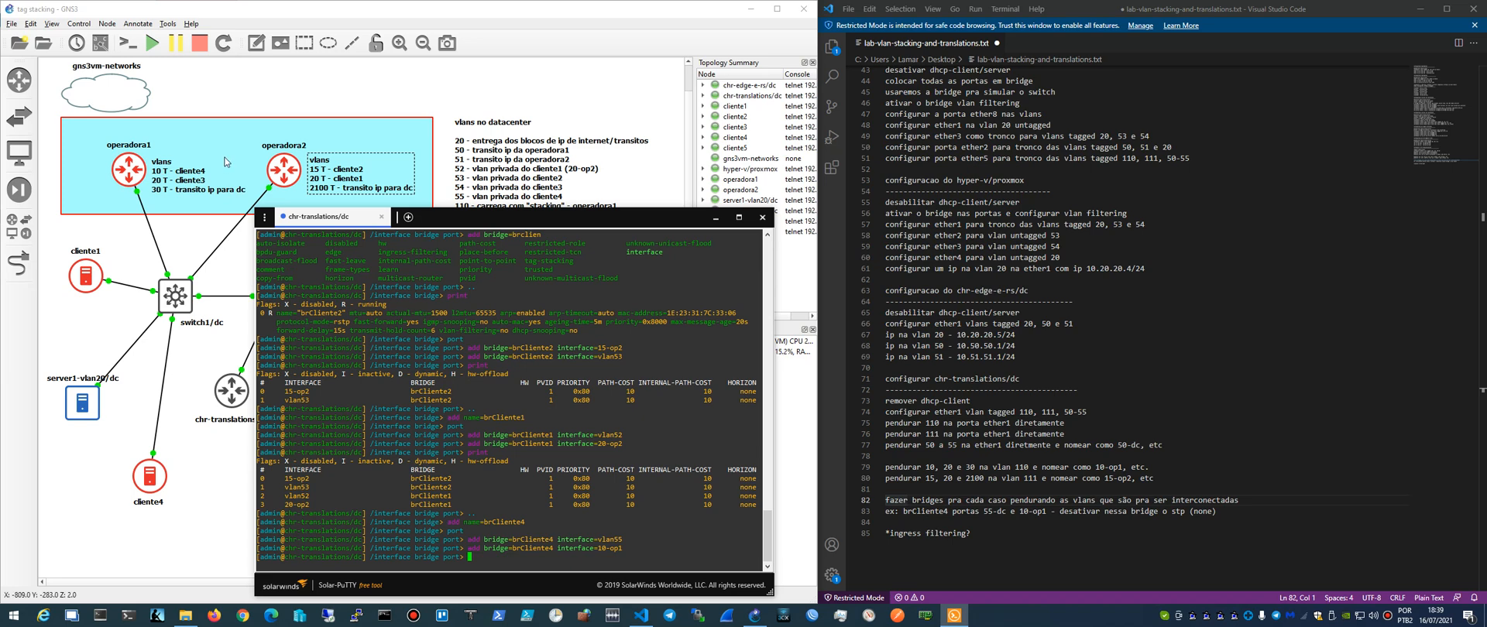
- Return to the /interface bridge level and add a bridge named brCliente3
type("..")
key("Return")
type("add")
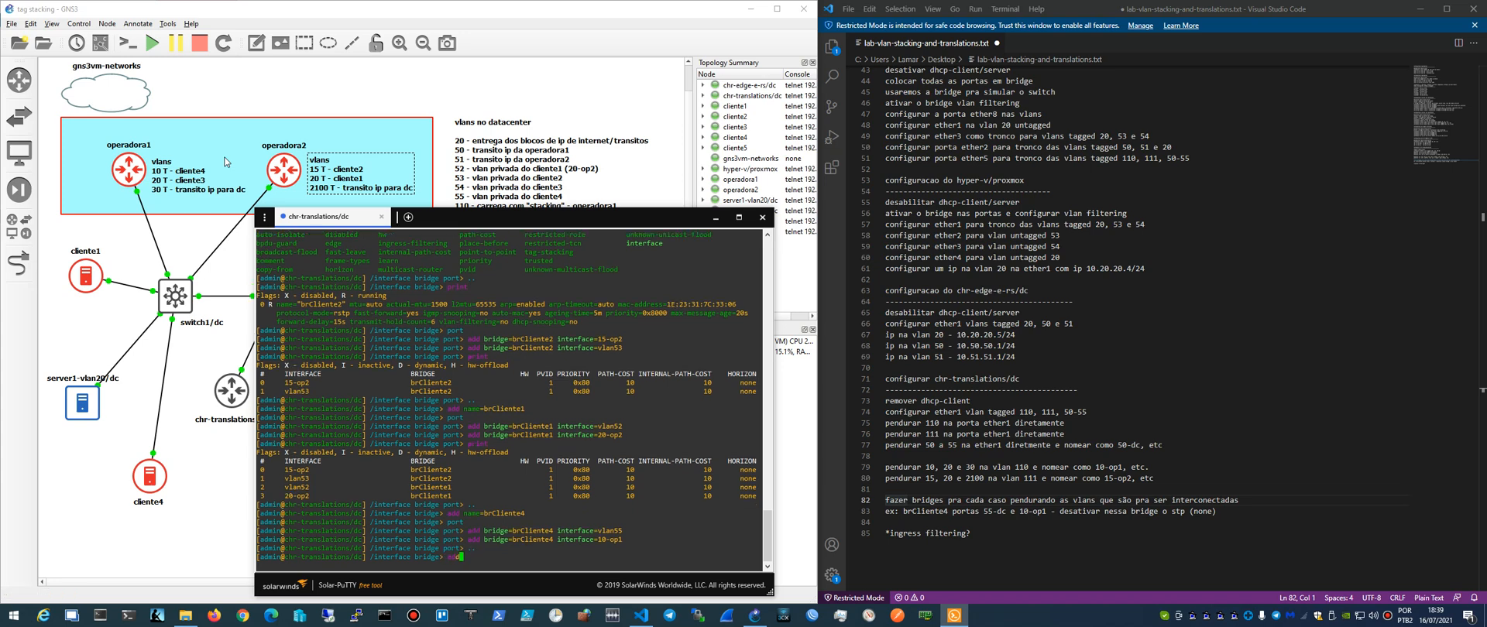
type(" name=brCliente3")
key("Return")
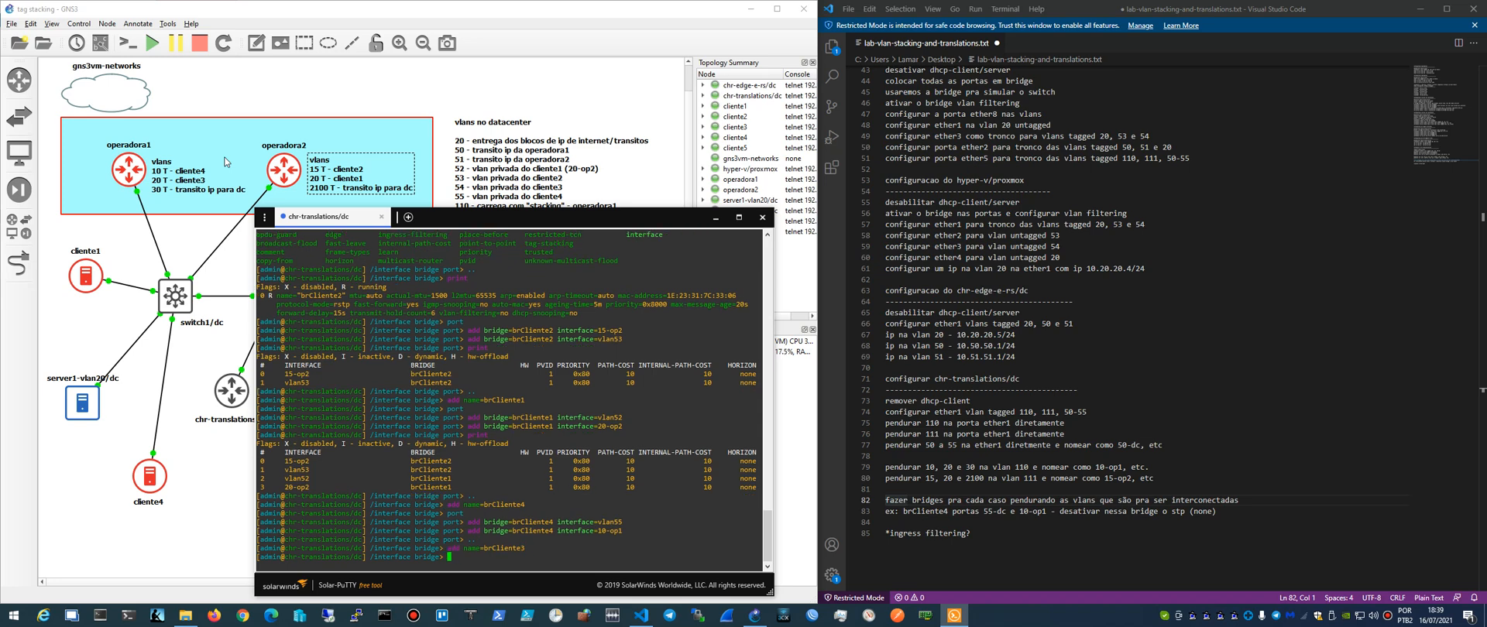
- Enter the bridge port level and add interface vlan54 as a port of brCliente3
type("port")
key("Return")
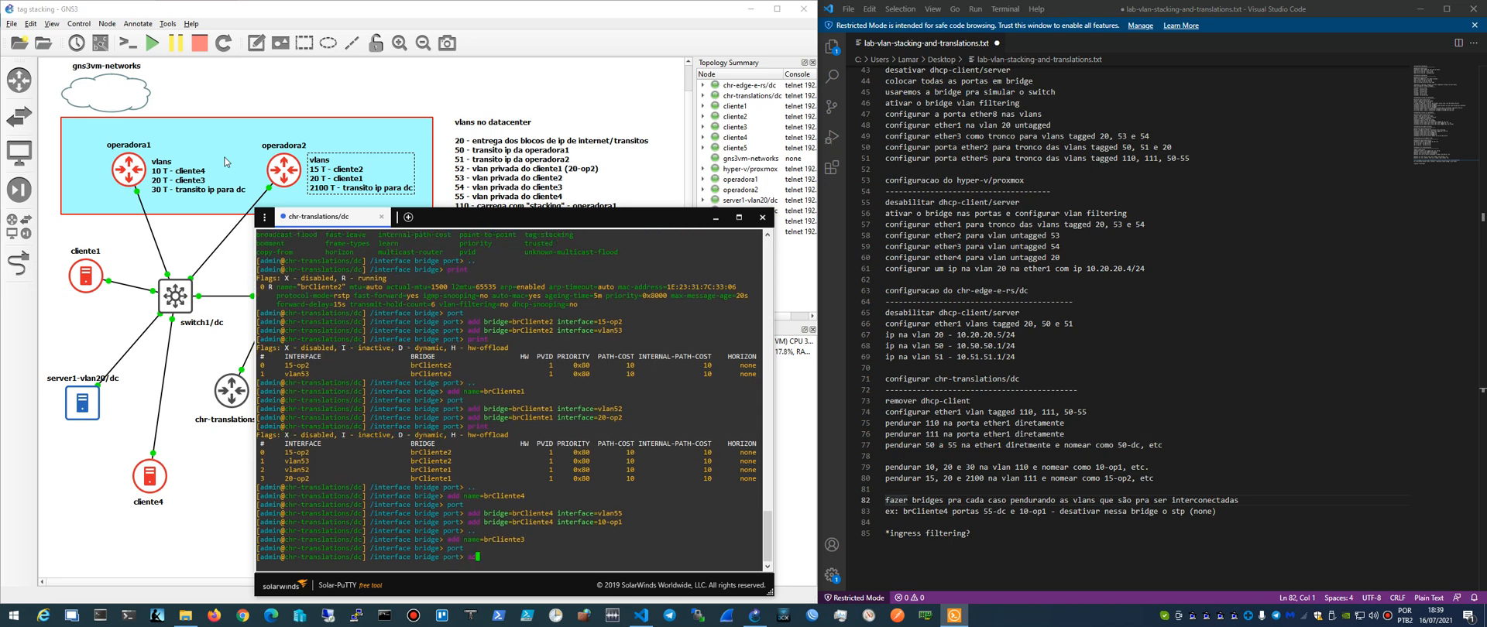
type("add bridge=brCliente3 interface")
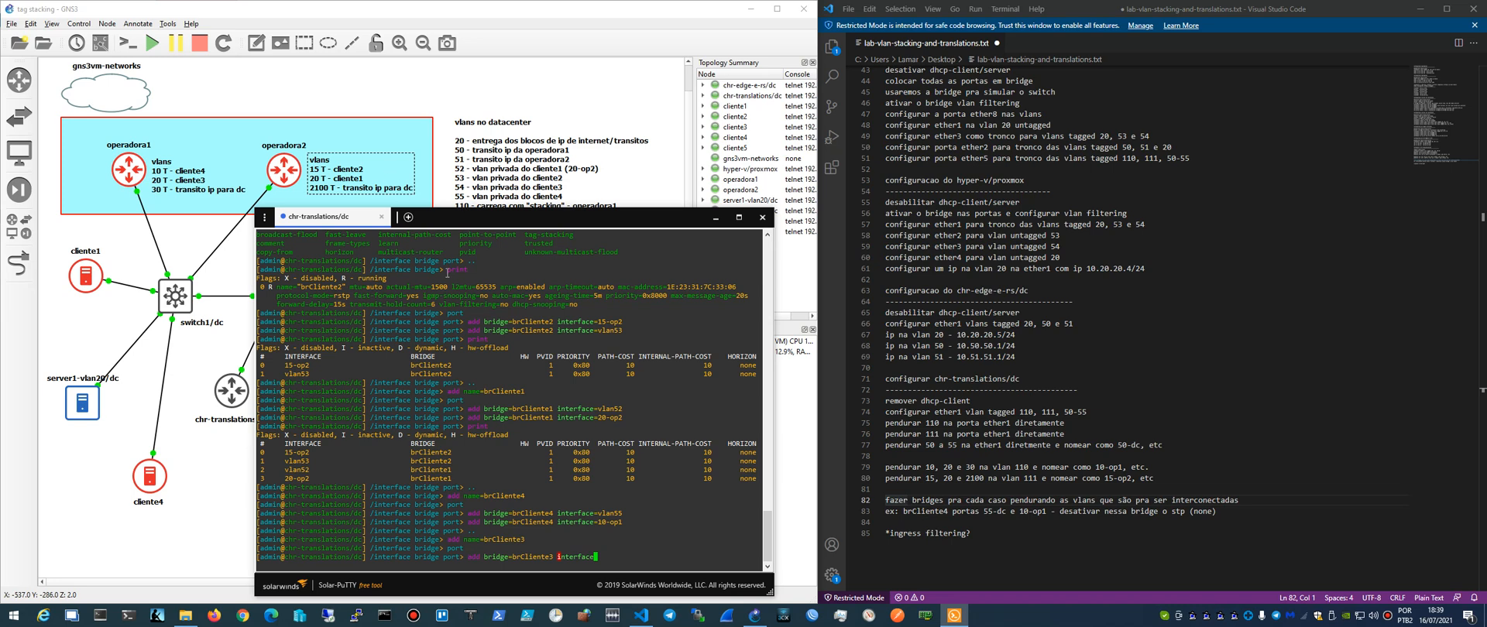
type("=vlan54")
key("Return")
- Add interface 20-op1 as a port of brCliente3, reusing the previous port command
key("Up")
key("BackSpace")
key("BackSpace")
key("BackSpace")
key("BackSpace")
key("BackSpace")
key("BackSpace")
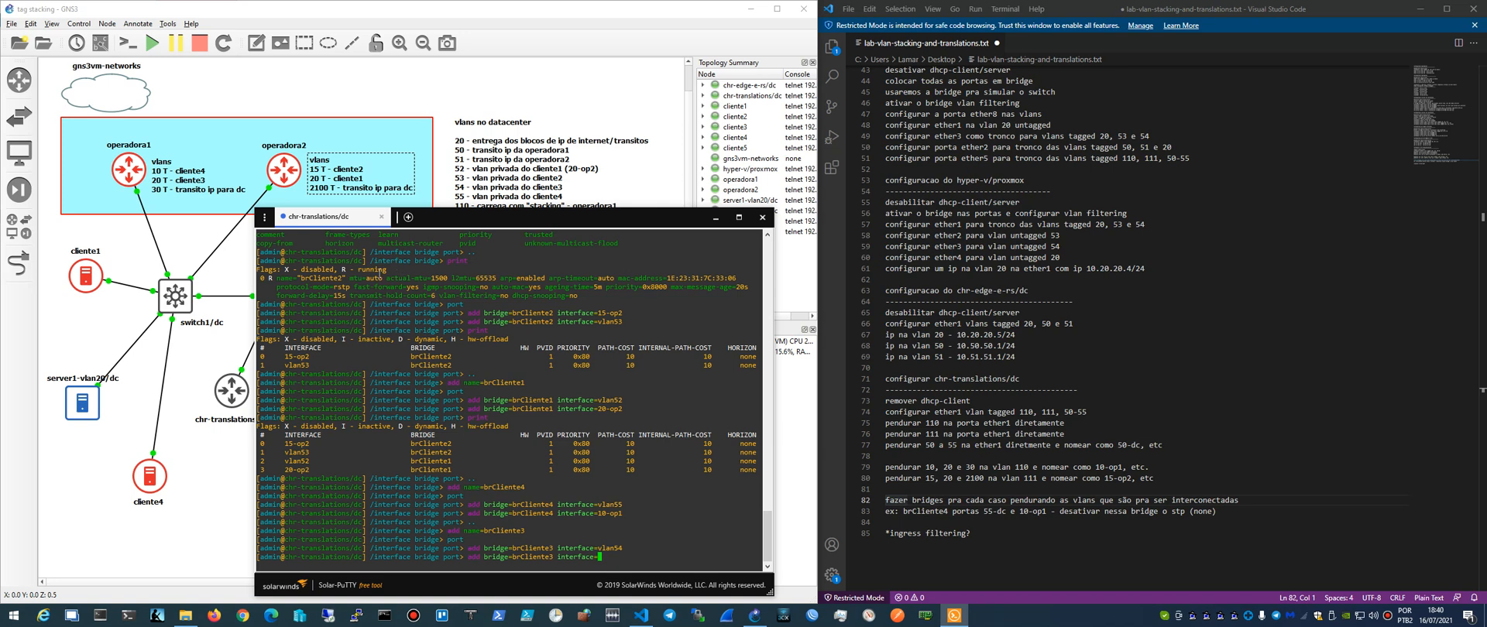
type("20-op1")
key("Return")
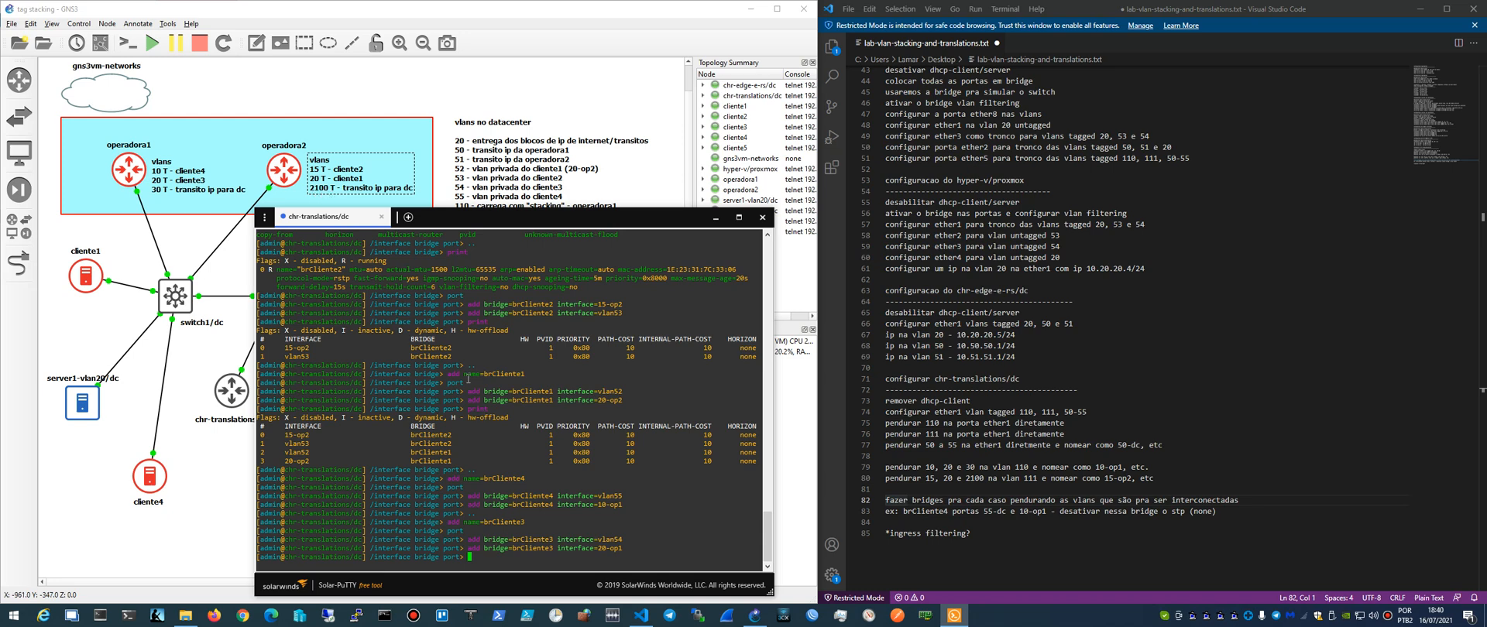
- Return to the /interface bridge level and add a bridge named brTransito2
type("..")
key("Return")
type("add")
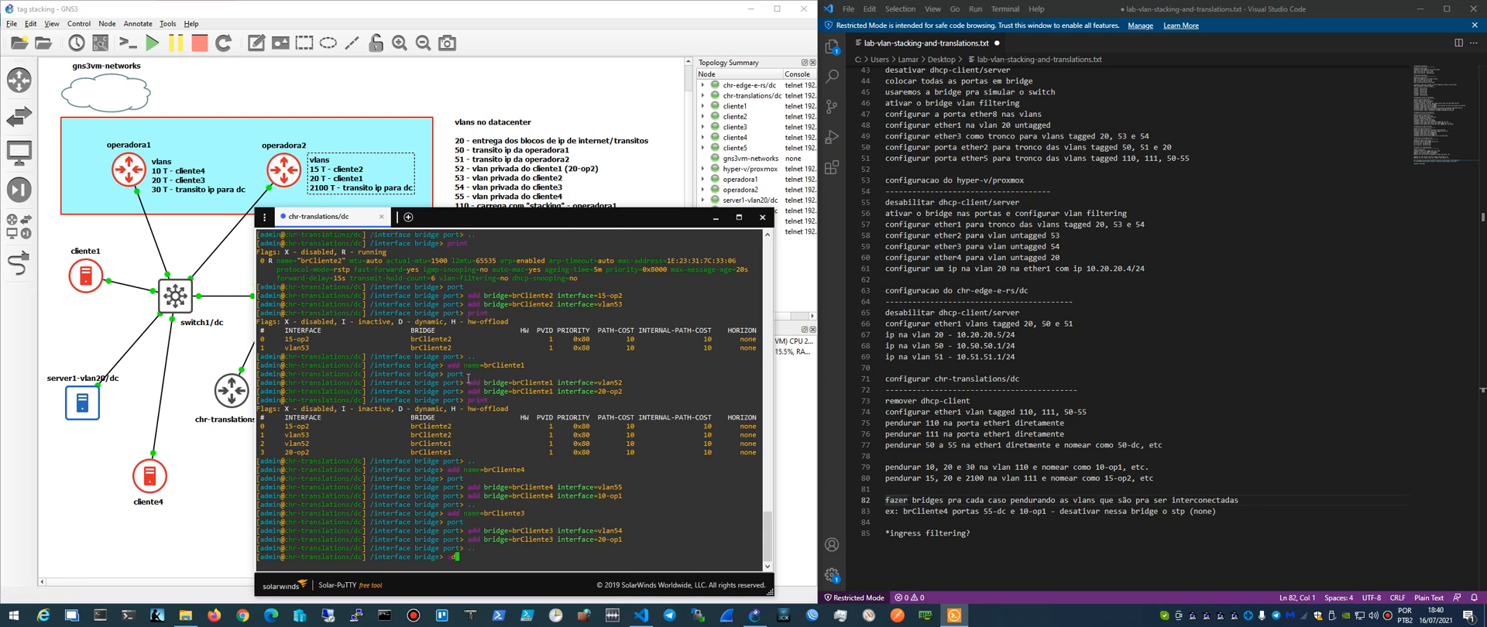
type(" name=")
type("brTransito2")
key("Return")
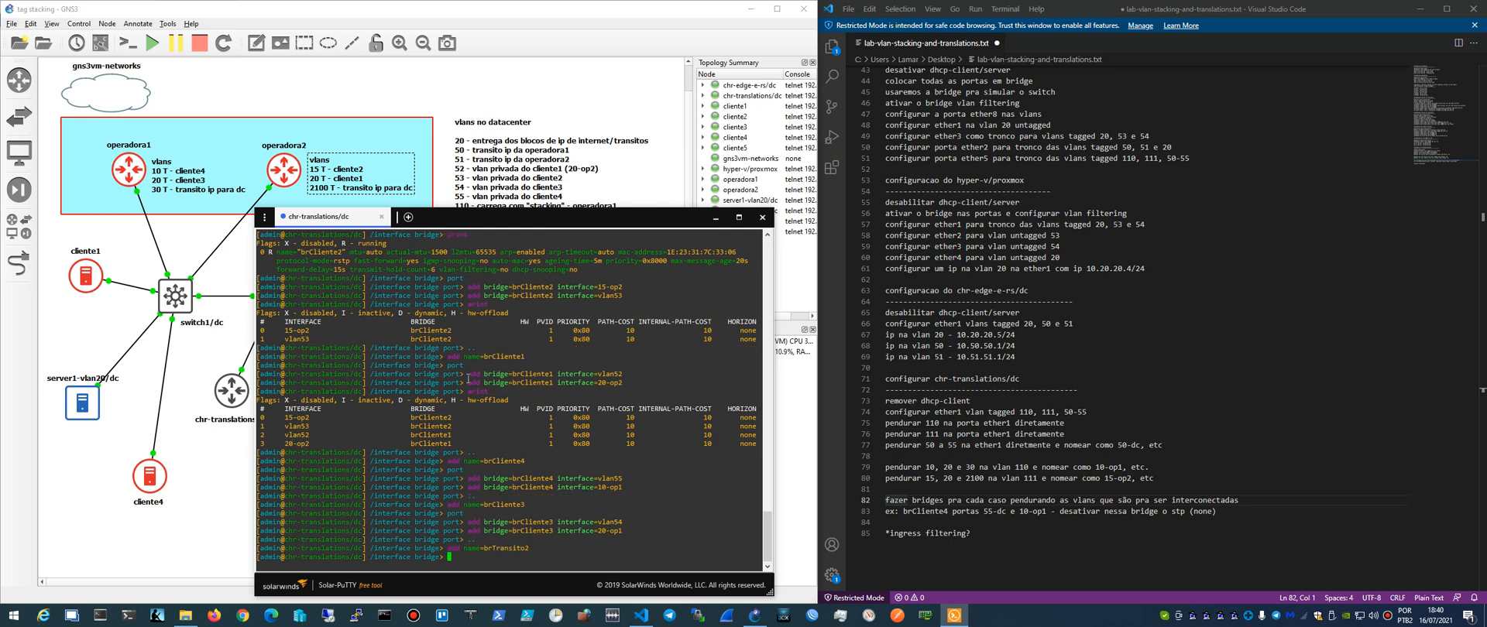
- Enter the bridge port level and add interface vlan51 as a port of brTransito2
type("port")
key("Return")
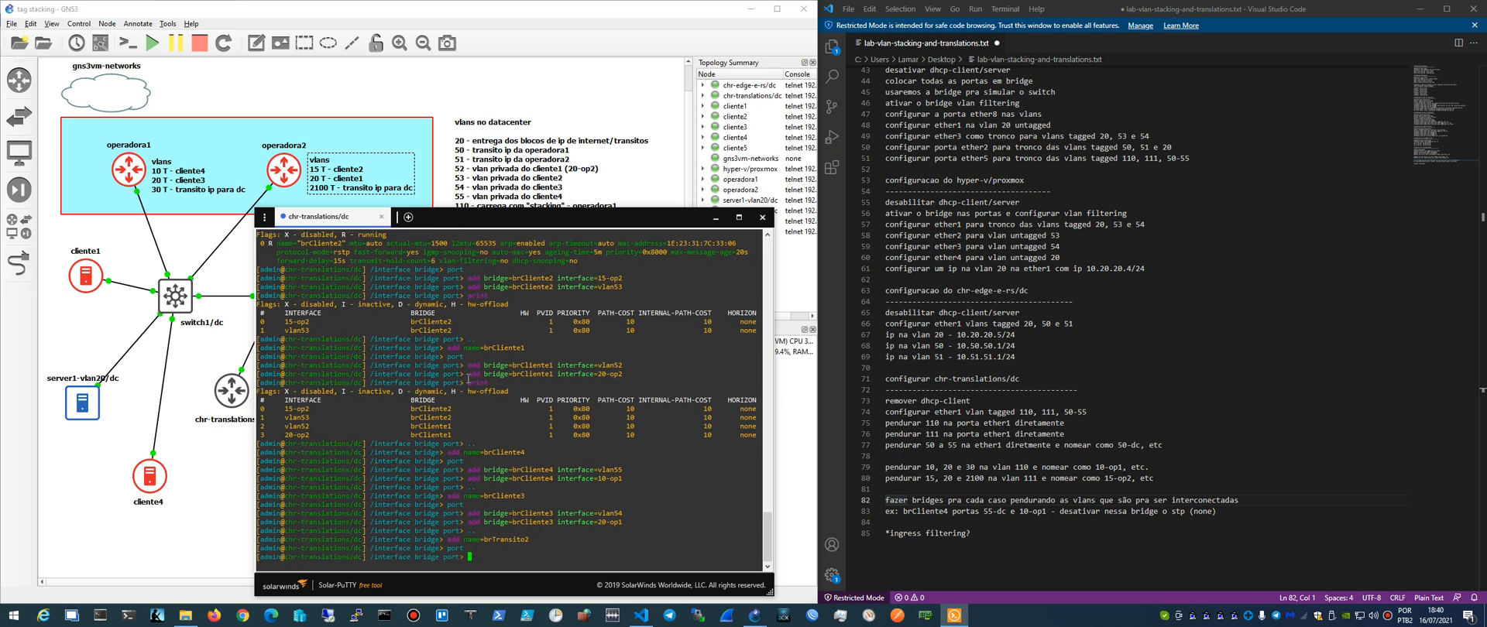
type("add bridge=brTransito2 interface=")
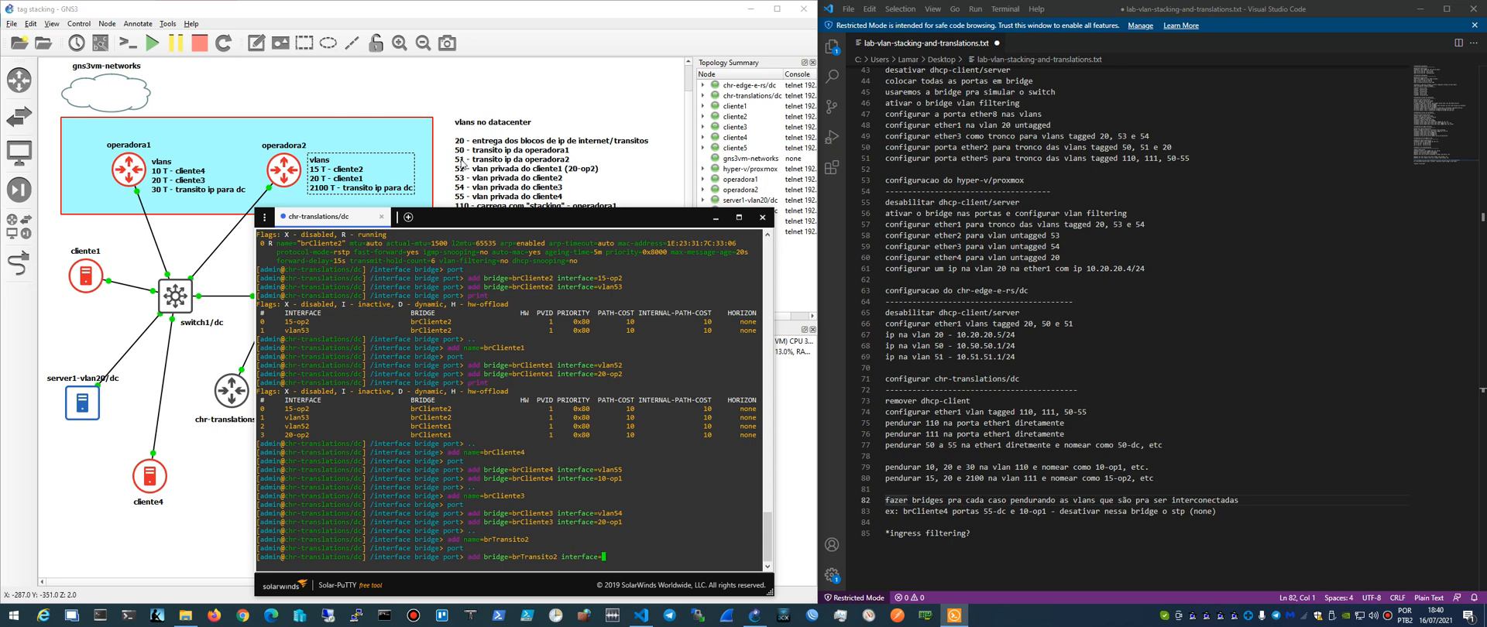
type("vlan51")
key("Return")
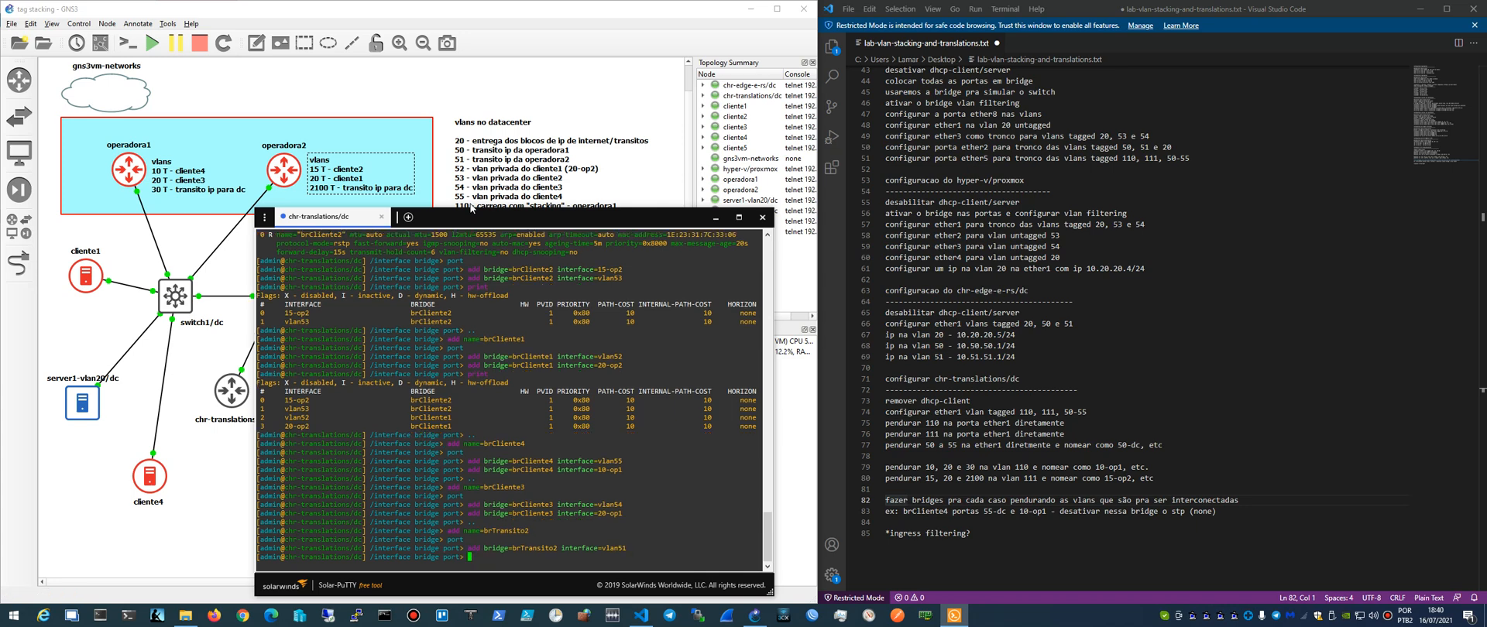
- Add interface 2100-op2 as a port of brTransito2, reusing the previous port command
key("Up")
key("BackSpace")
key("BackSpace")
key("BackSpace")
key("BackSpace")
key("BackSpace")
key("BackSpace")
type("2 interface=2")
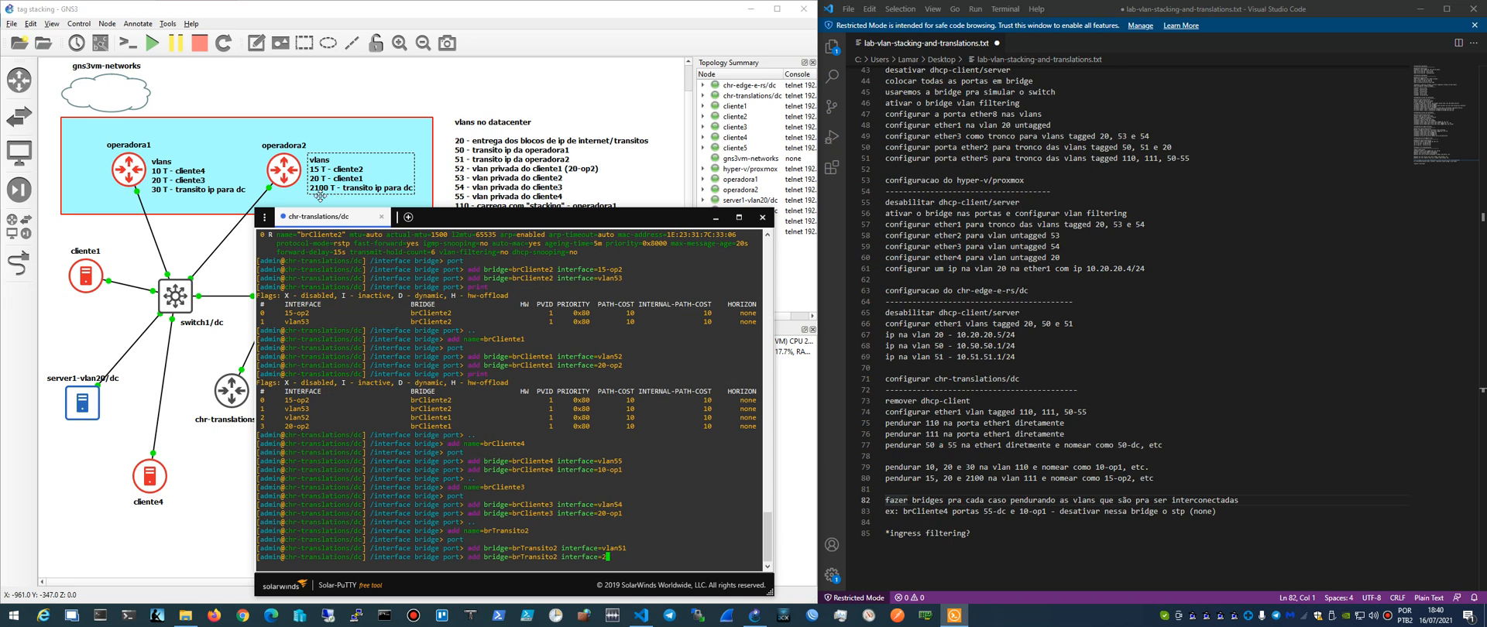
type("100-op2")
key("Return")
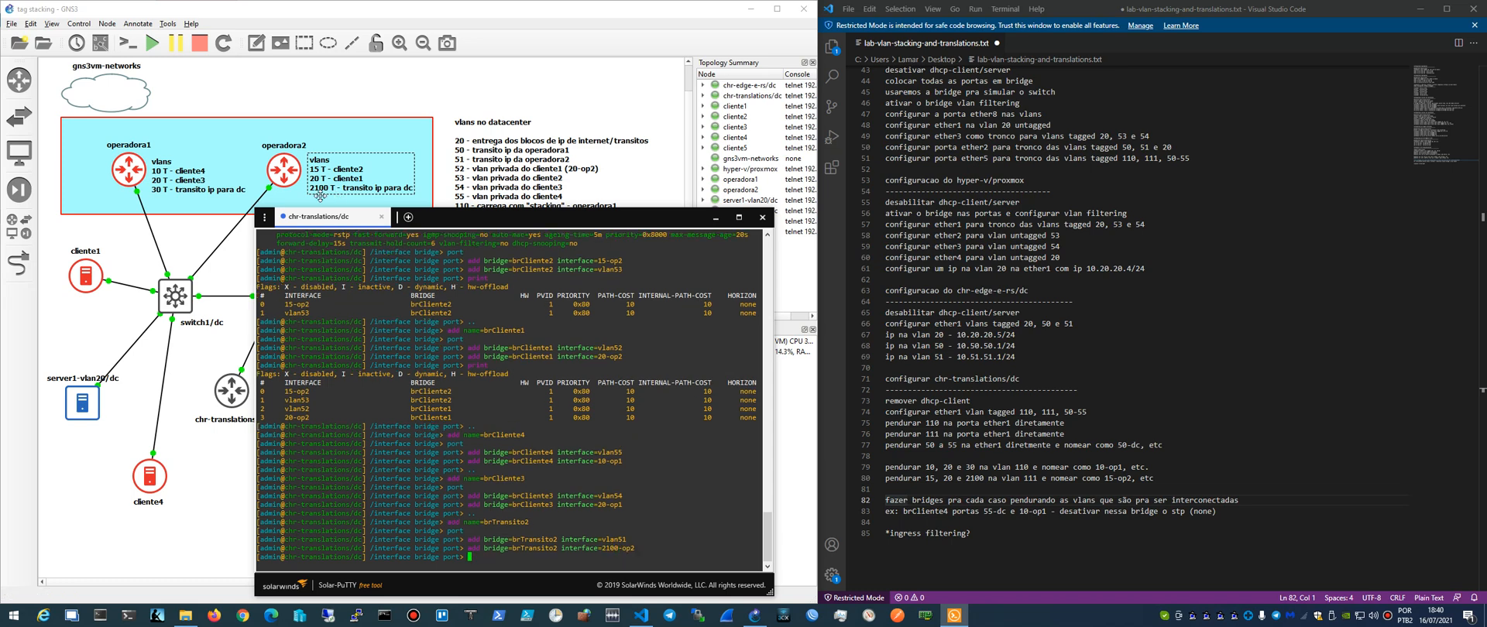
- Return to the /interface bridge level and add a bridge named brTransito1
type("..")
key("Return")
type("add brid")
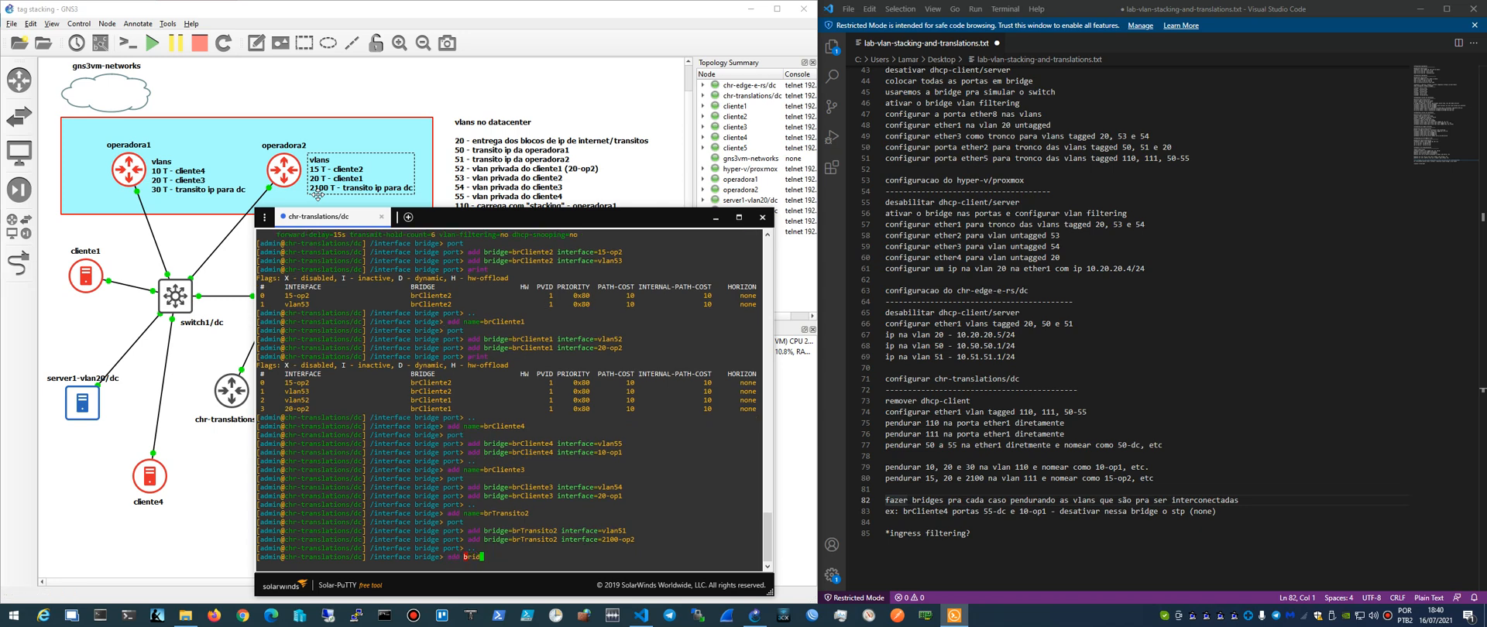
key("BackSpace")
key("BackSpace")
type("name=brTransito1")
key("Return")
- Enter the bridge port level and add interface vlan50 as a port of brTransito1
type("port")
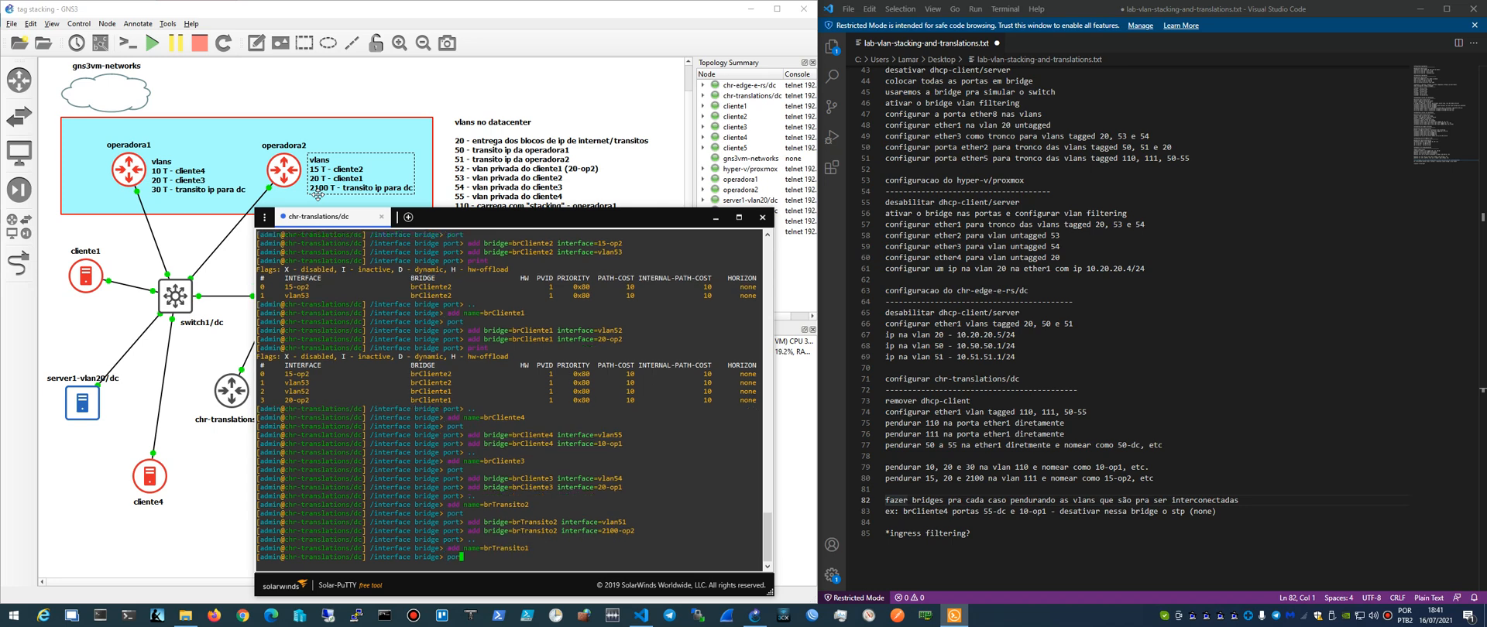
key("Return")
type("add b")
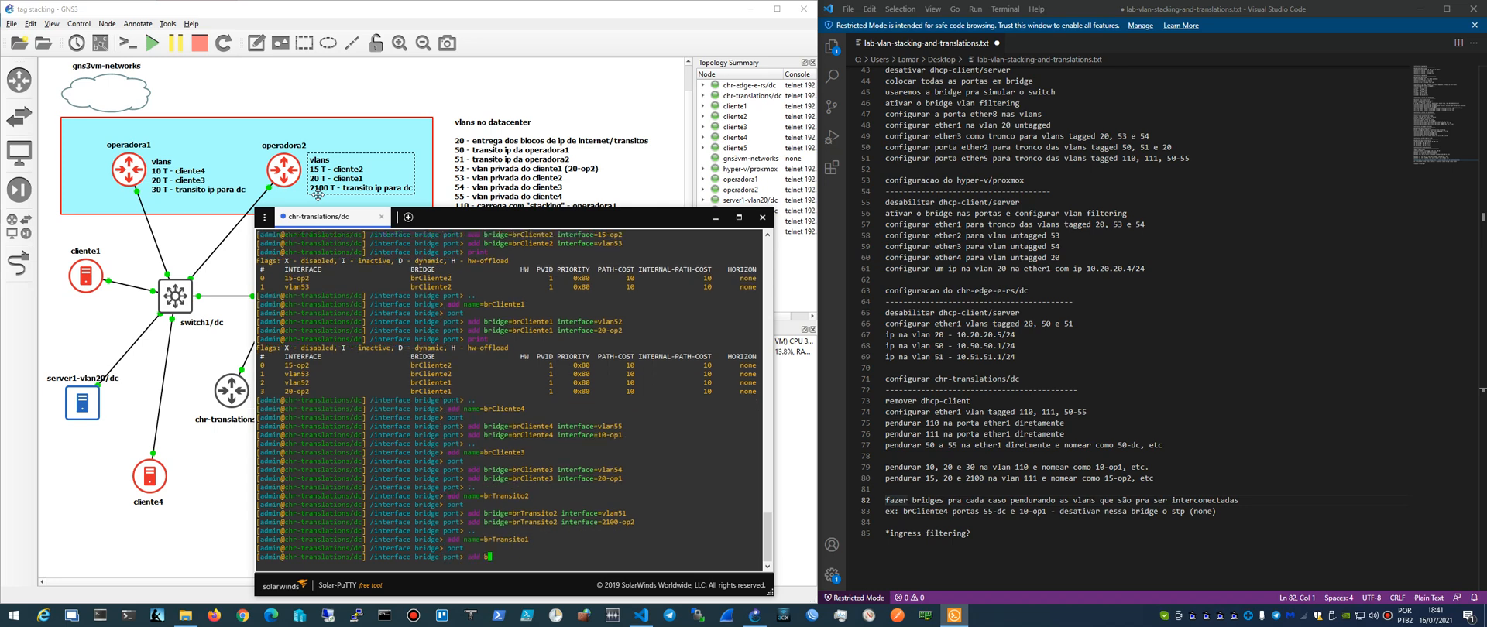
type("ridge=brtr")
type("ransito1 interface=")
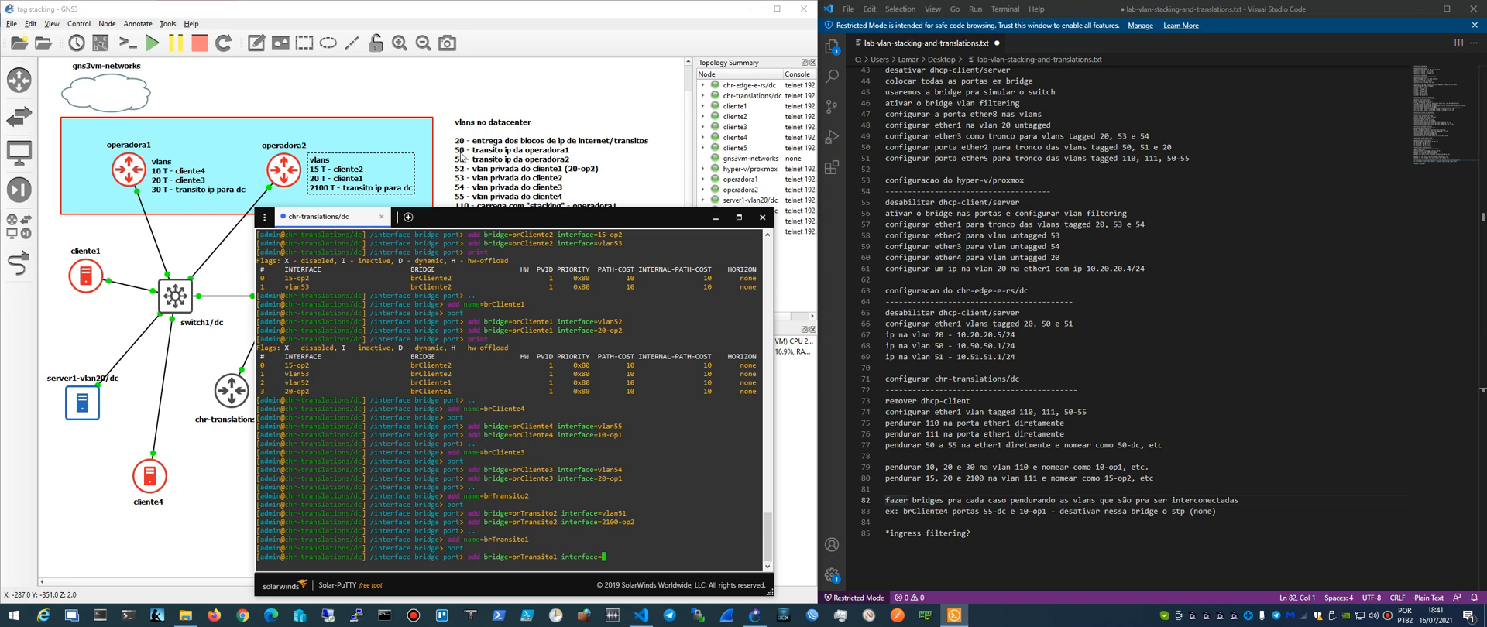
type("vlan50")
key("Return")
- Add interface 30-op1 as a port of brTransito1, reusing the previous port command
key("Up")
key("BackSpace")
key("BackSpace")
key("BackSpace")
key("BackSpace")
key("BackSpace")
key("BackSpace")
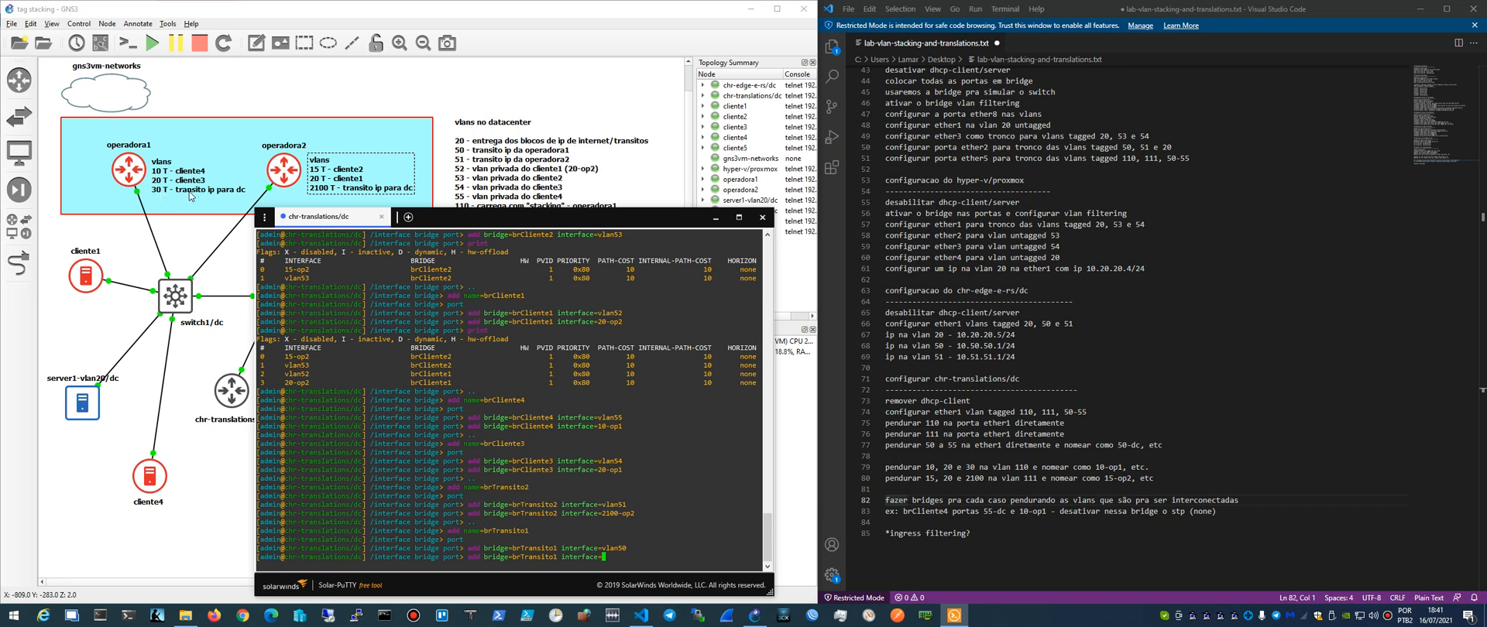
type("30-op1")
key("Return")
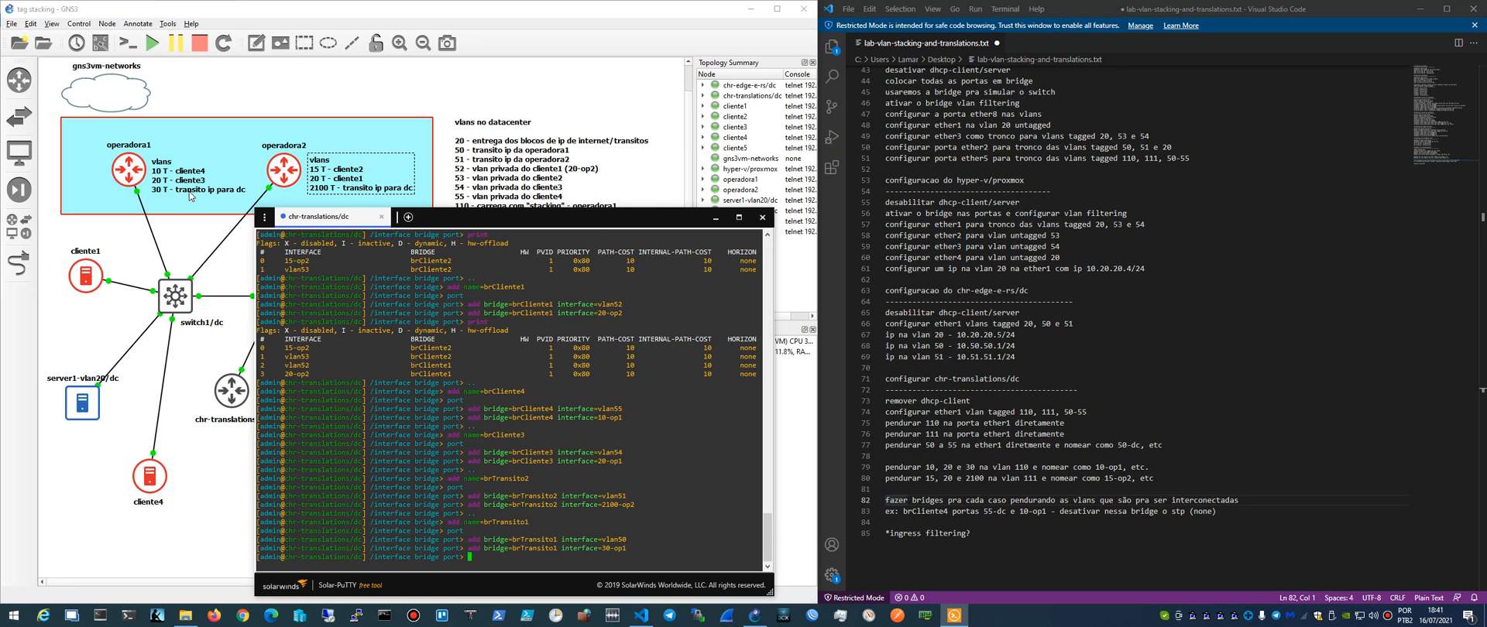
- Print all bridge ports and move the terminal window aside to compare them with the topology and the notes
type("print")
key("Return")
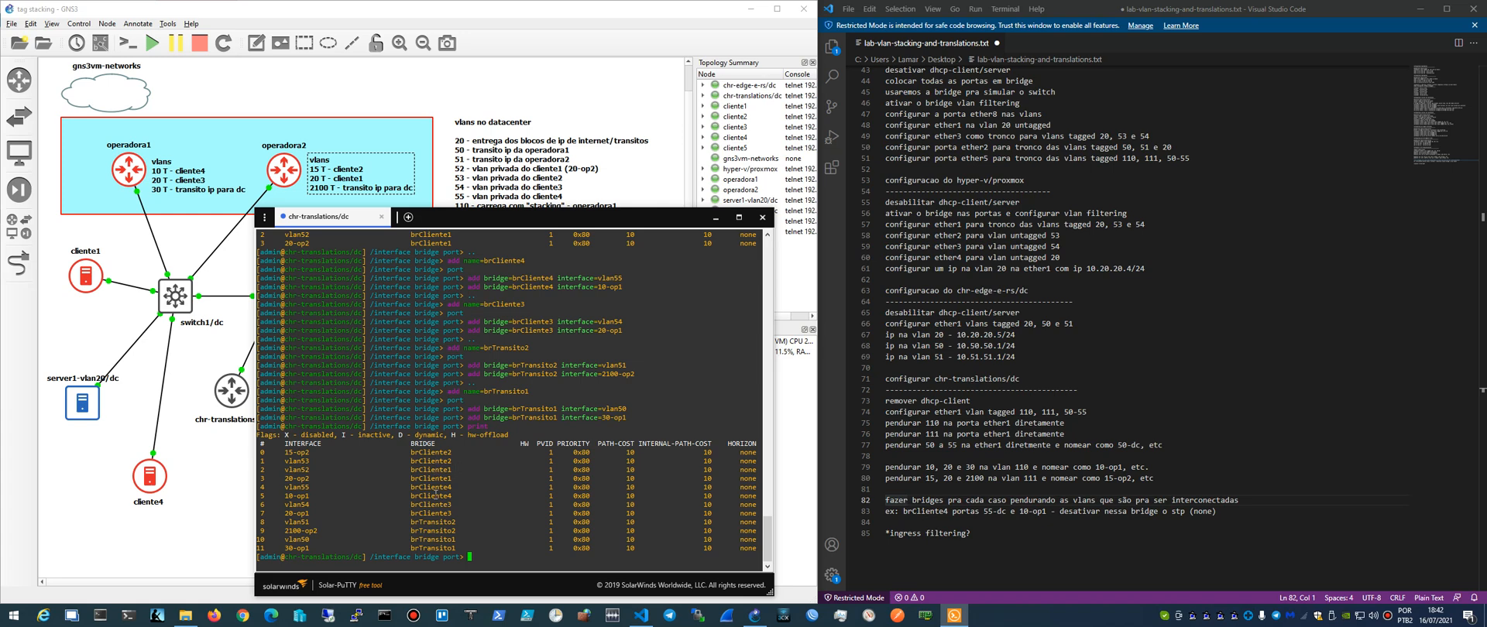
left_click_drag(628, 218, 1006, 159)
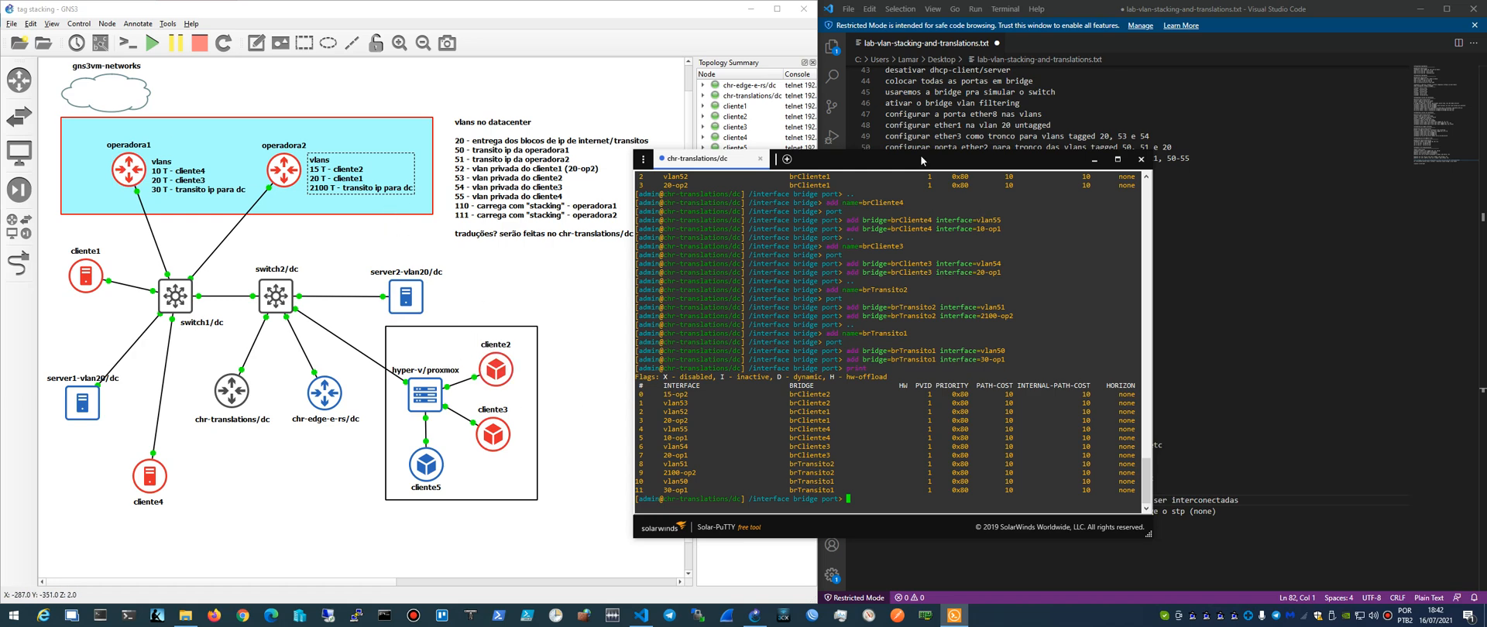
left_click_drag(921, 160, 836, 162)
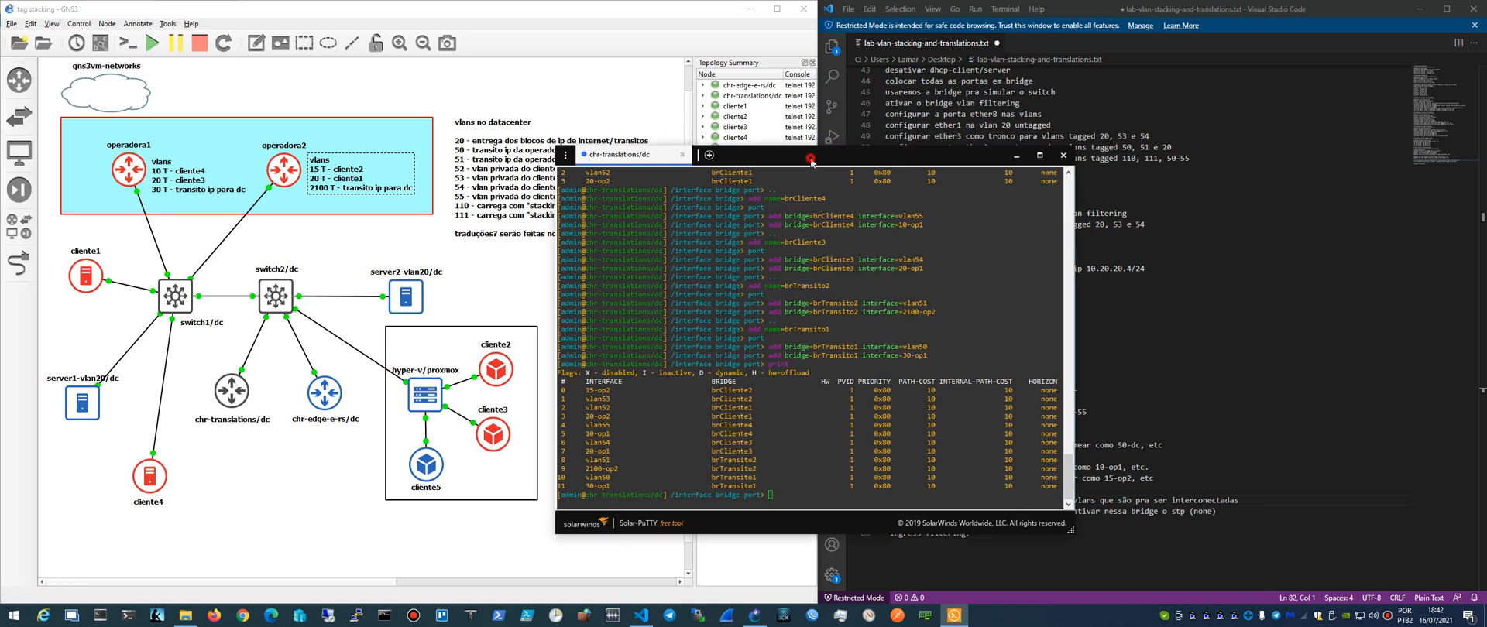
left_click_drag(811, 163, 527, 163)
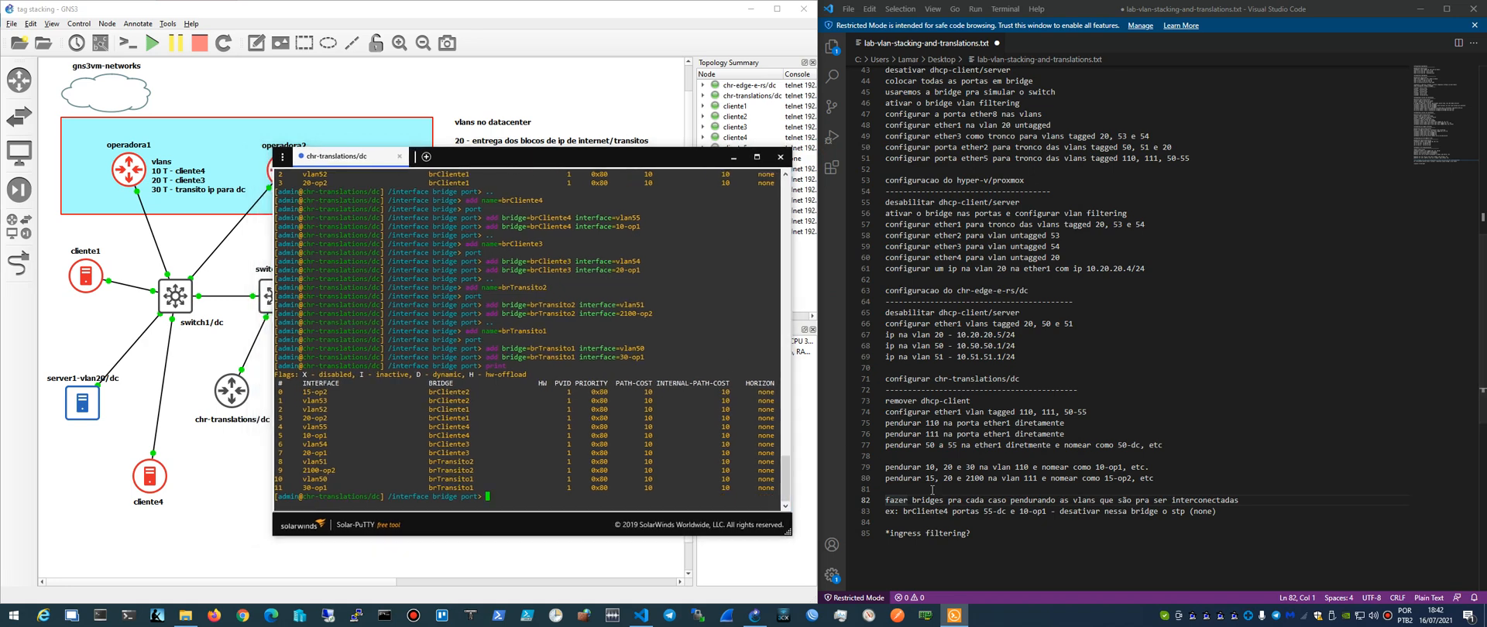
left_click_drag(617, 162, 937, 154)
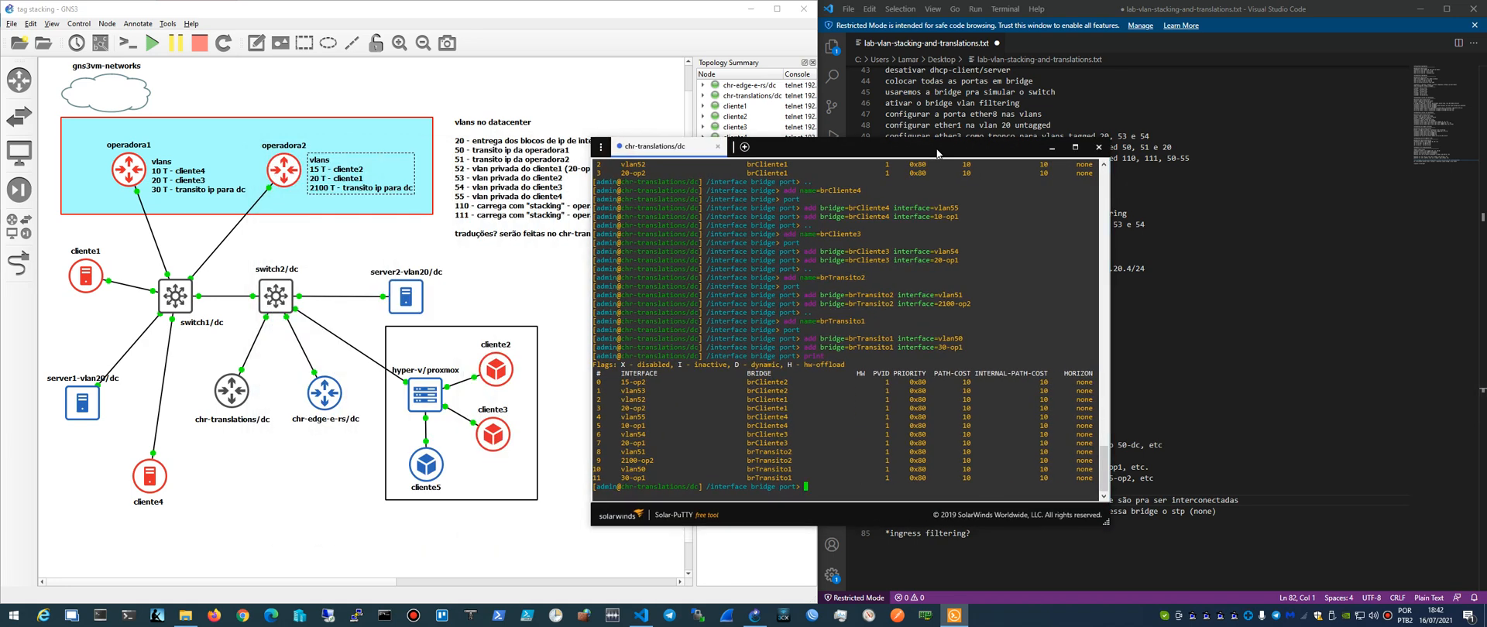
- Enter the /ip address level and print the router's configured addresses
type("/ip address")
key("Return")
type("print")
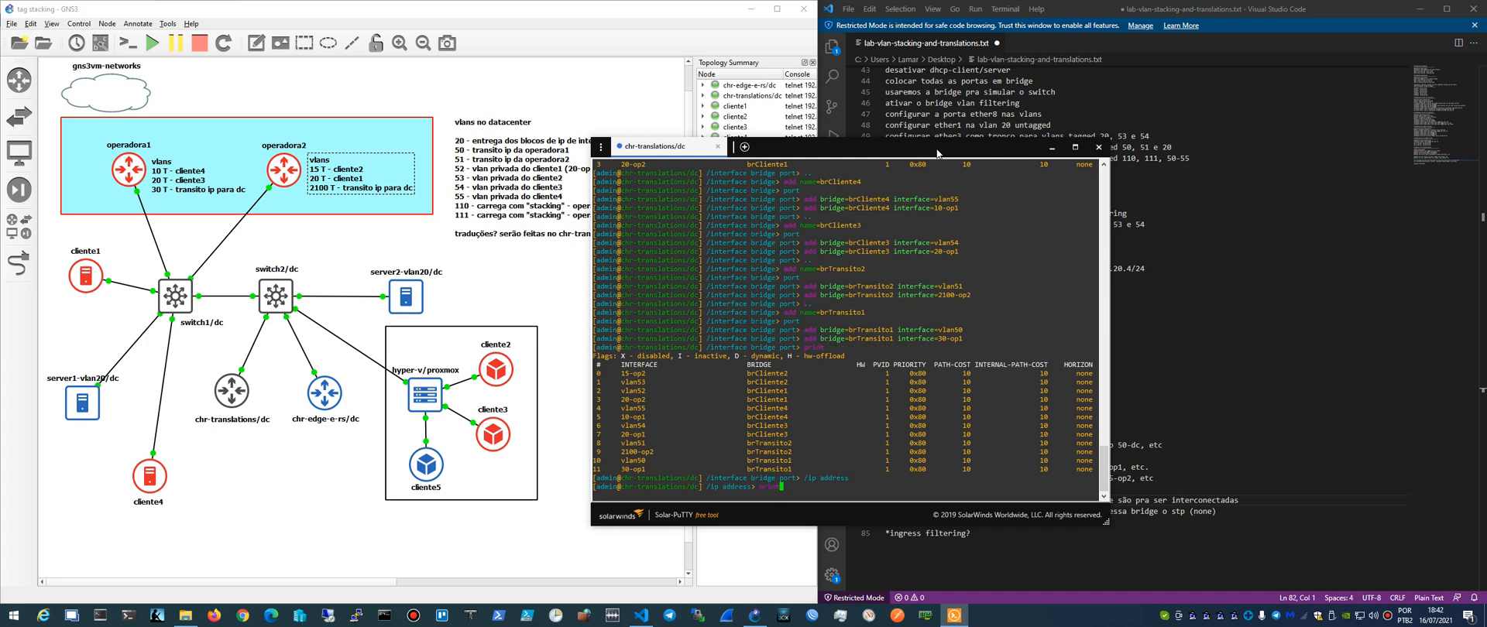
key("Return")
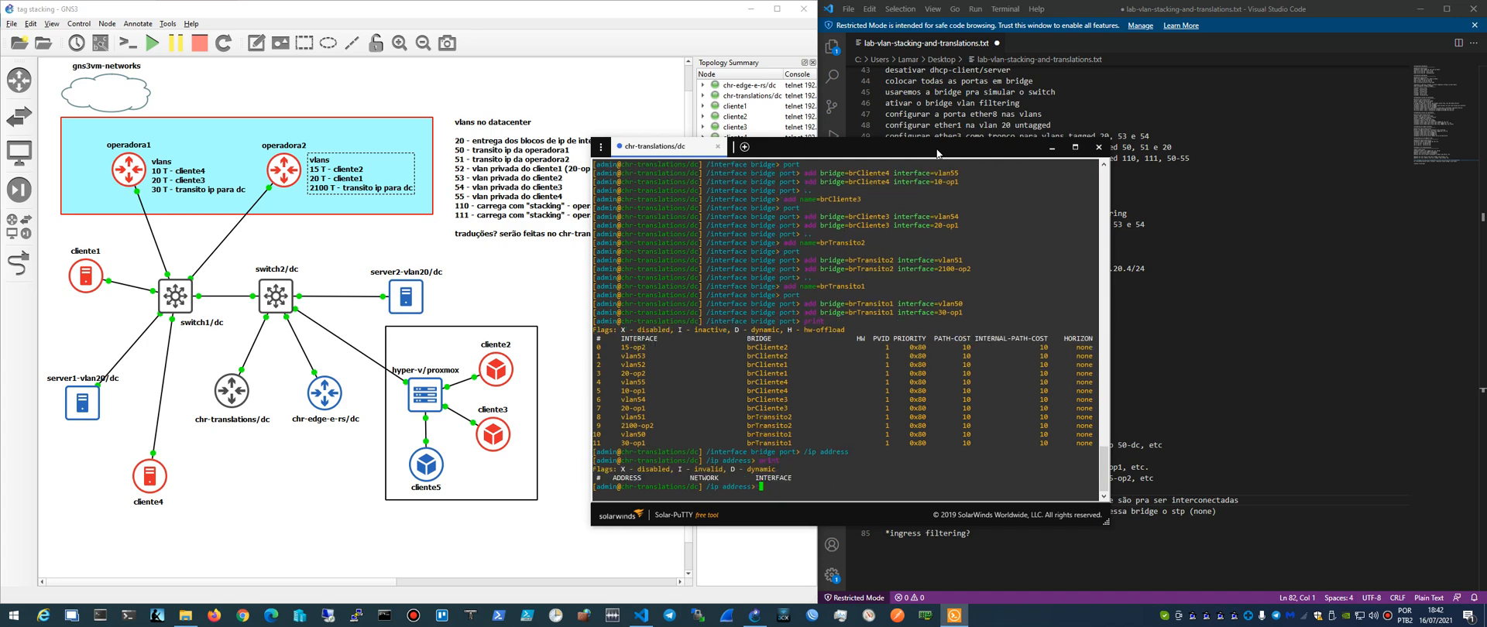
- Move the terminal off the notes and review the IP assignments in lab-vlan-stacking-and-translations.txt
left_click_drag(937, 153, 663, 165)
left_click(977, 214)
scroll(914, 406, "up", 3)
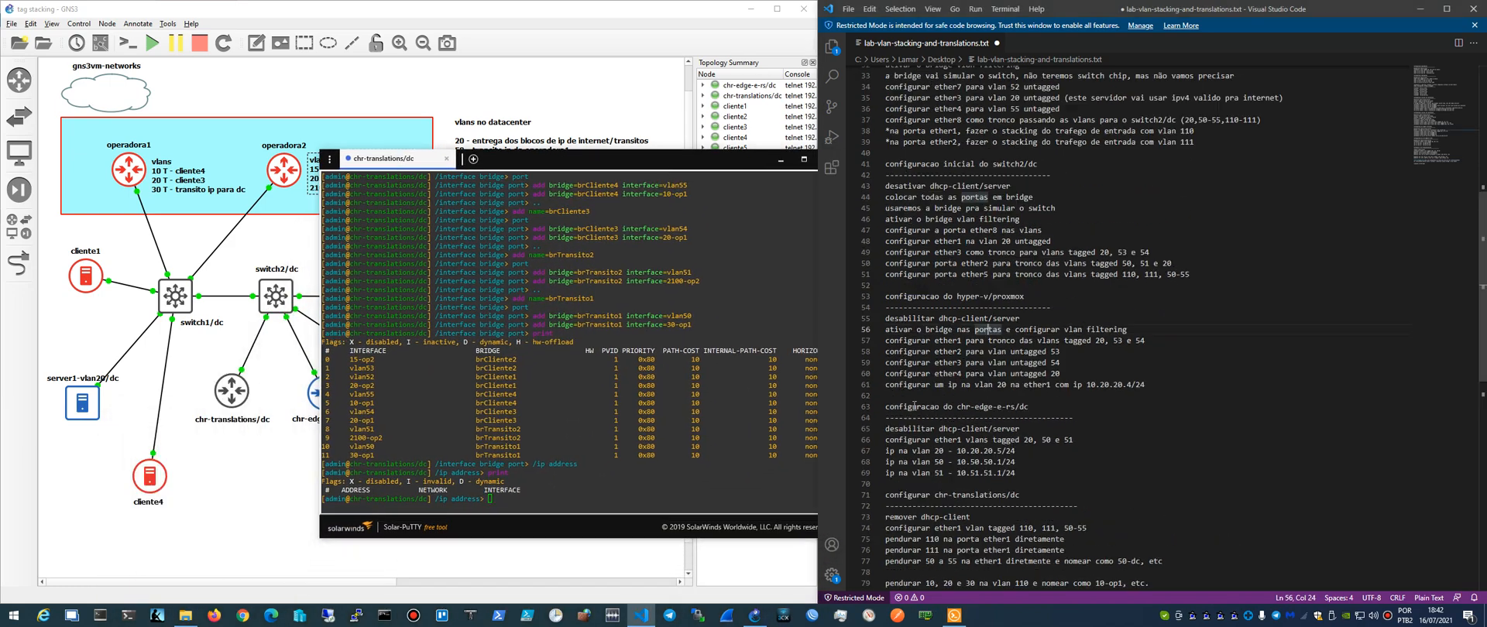
scroll(914, 406, "up", 10)
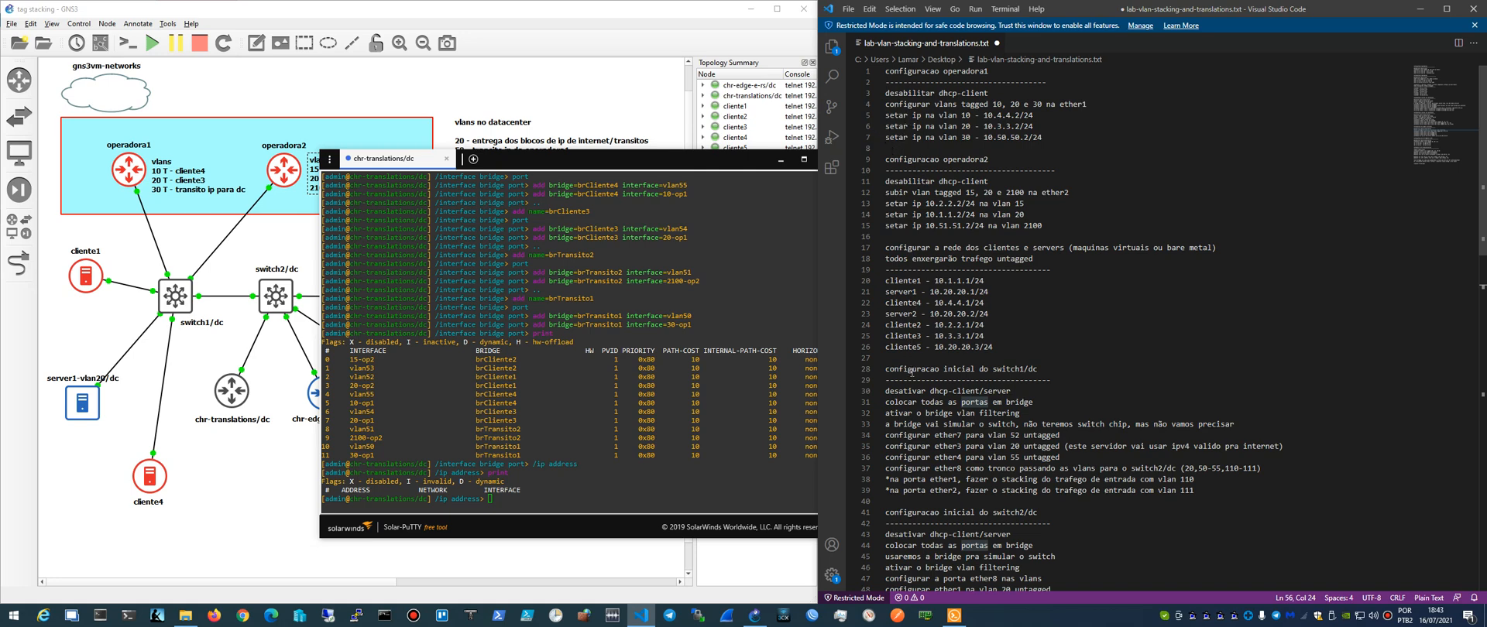
scroll(912, 374, "down", 6)
scroll(924, 378, "up", 6)
scroll(951, 335, "down", 13)
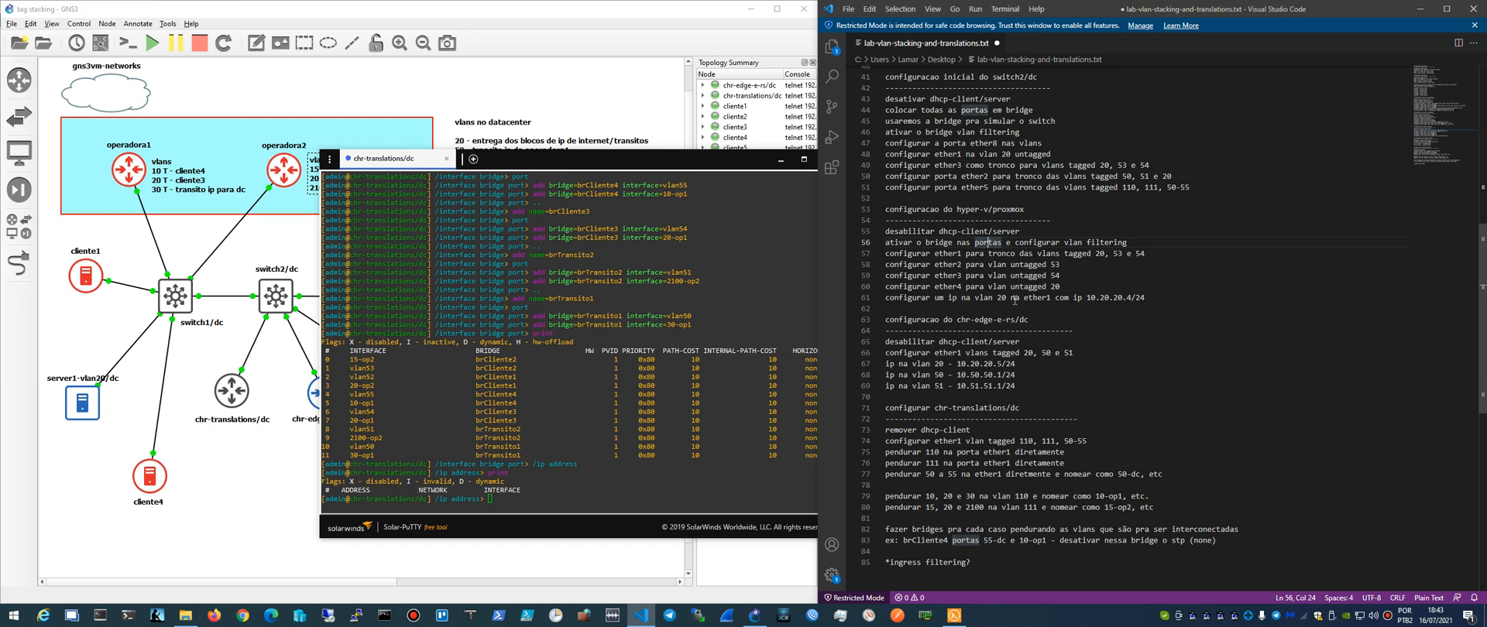
- Search the lab notes from the beginning for 10.20.20 addresses and step through the matches to check which are used
key("ctrl+Home")
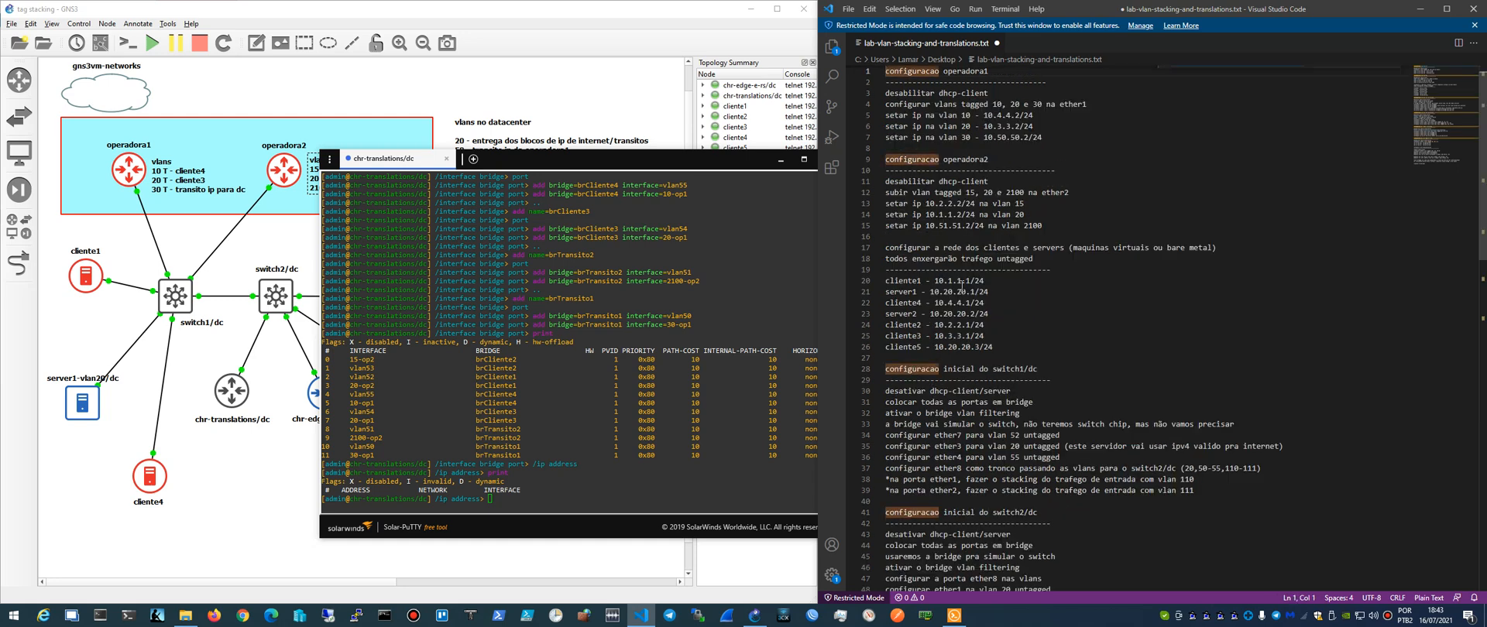
key("ctrl+f")
type("10.20.20.5")
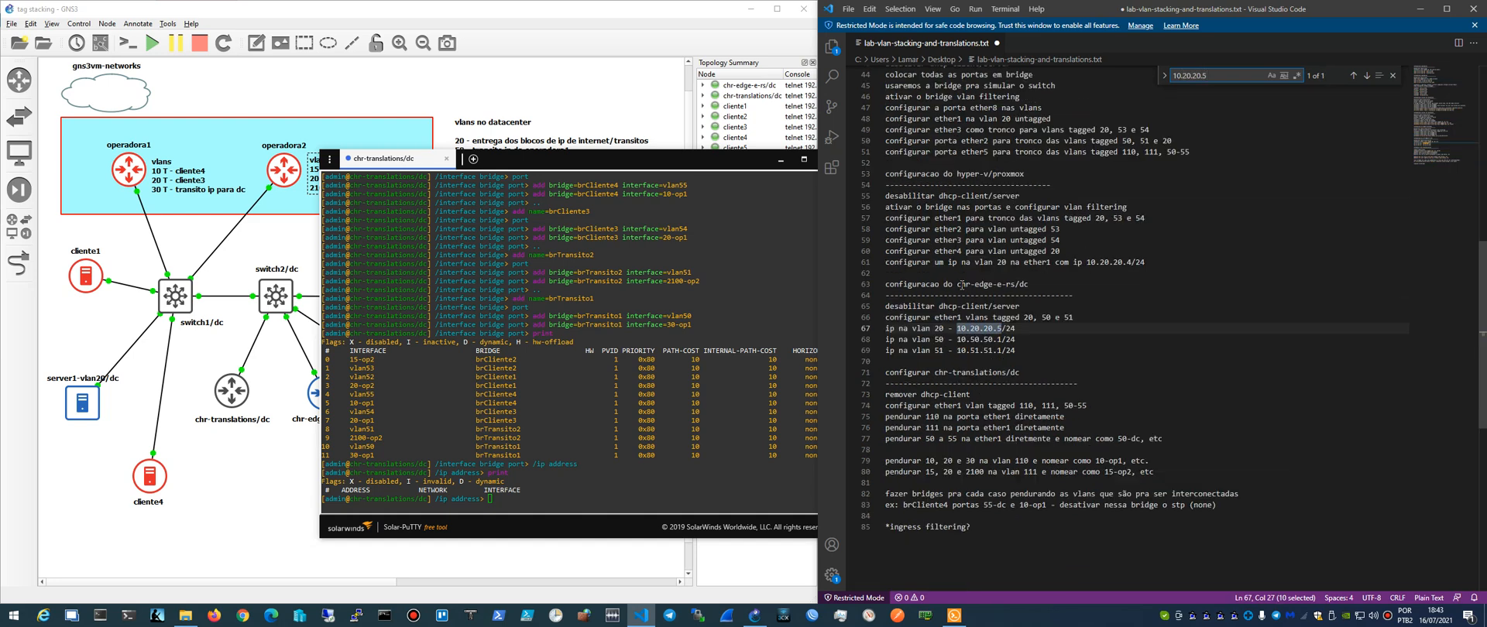
key("BackSpace")
key("BackSpace")
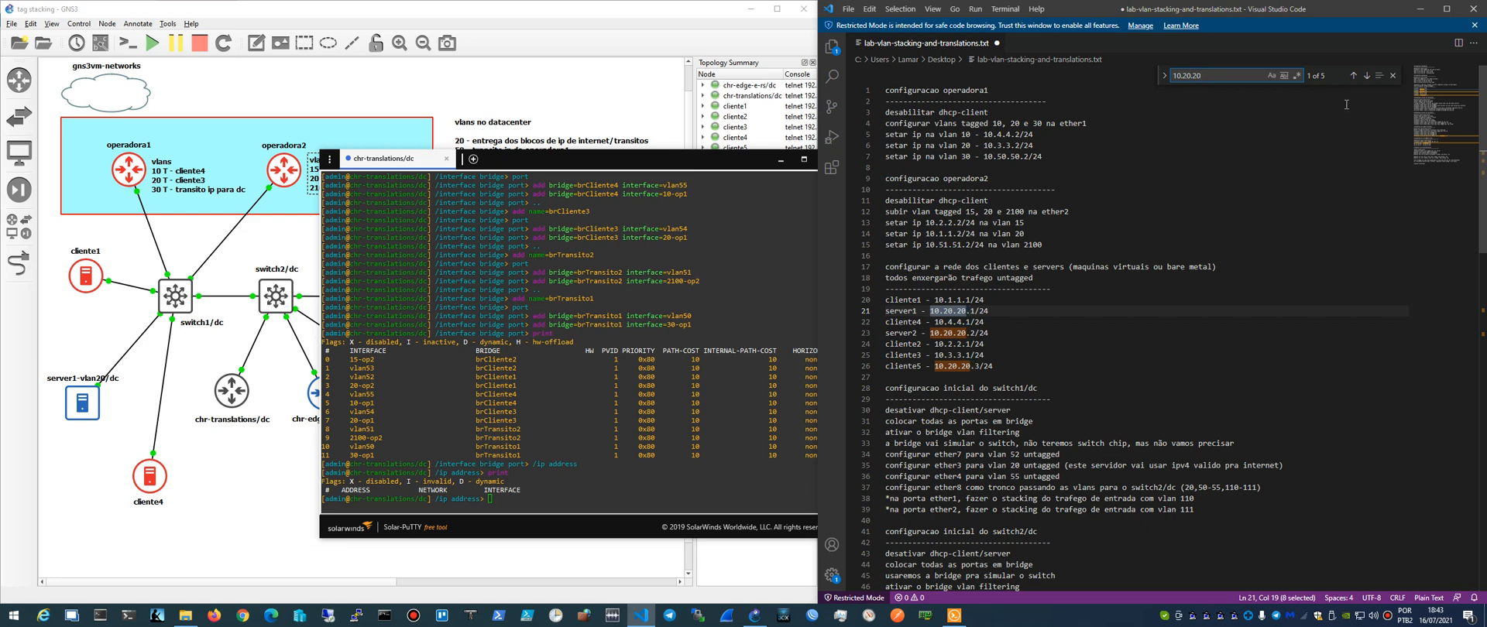
left_click(1366, 76)
left_click(1366, 76)
left_click(1366, 76)
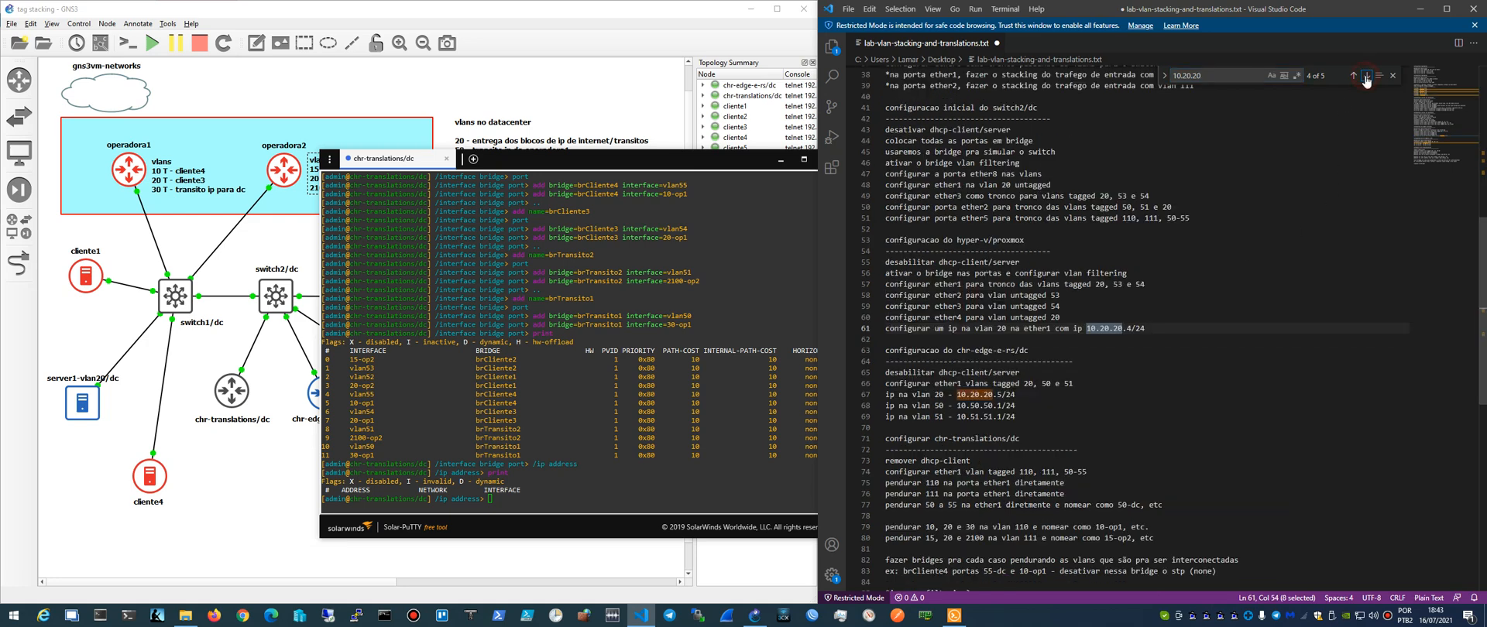
left_click(1366, 76)
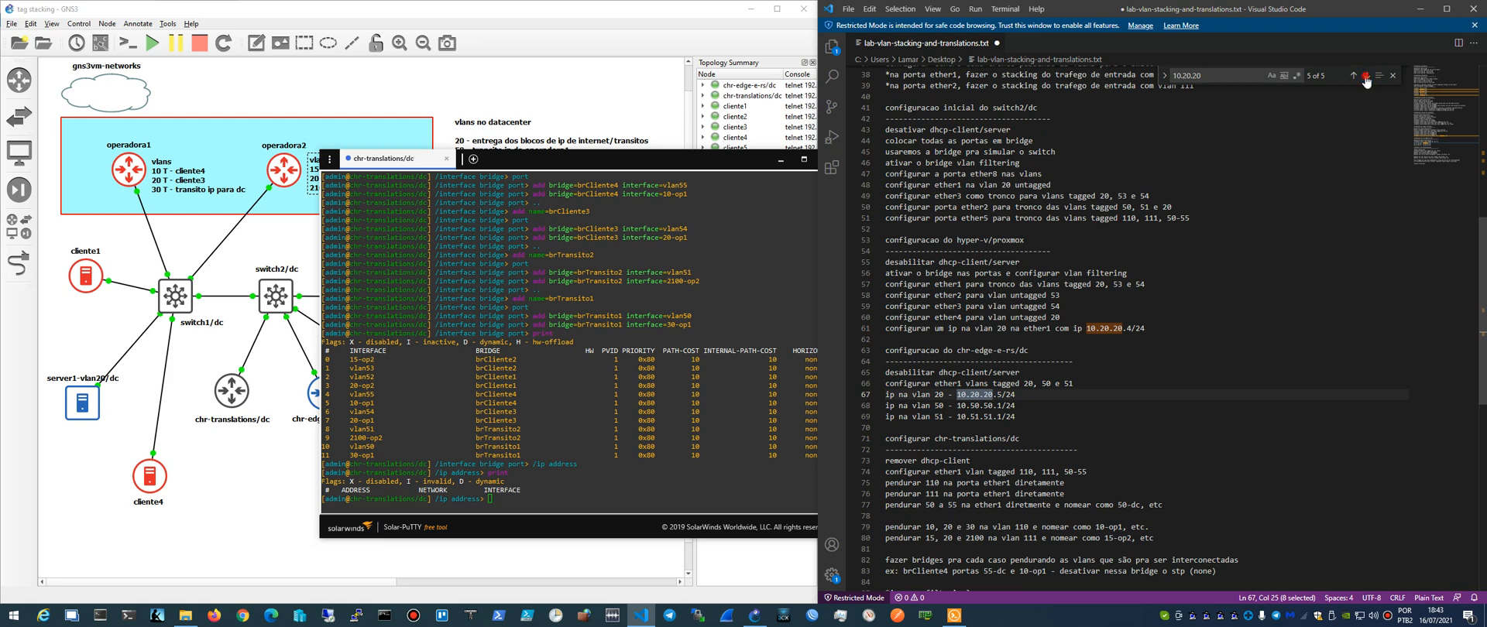
left_click(1366, 76)
left_click(1366, 76)
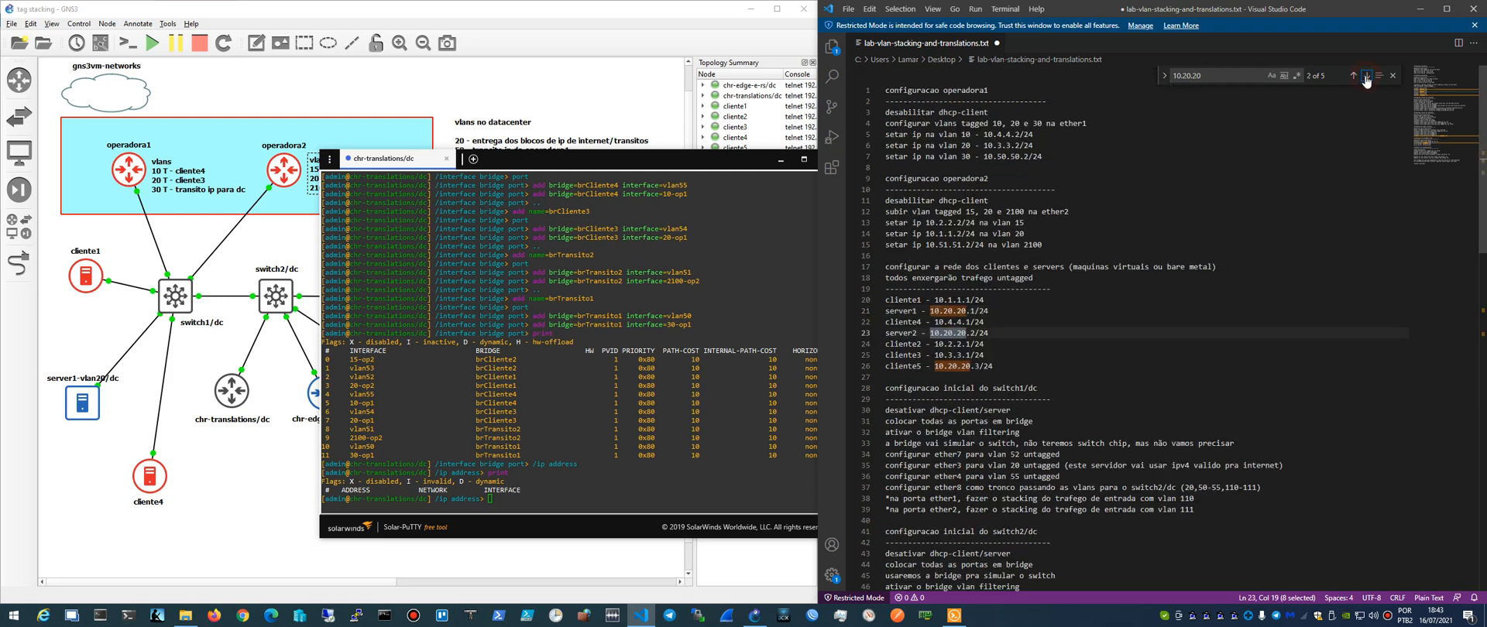
left_click(1366, 76)
left_click(1366, 76)
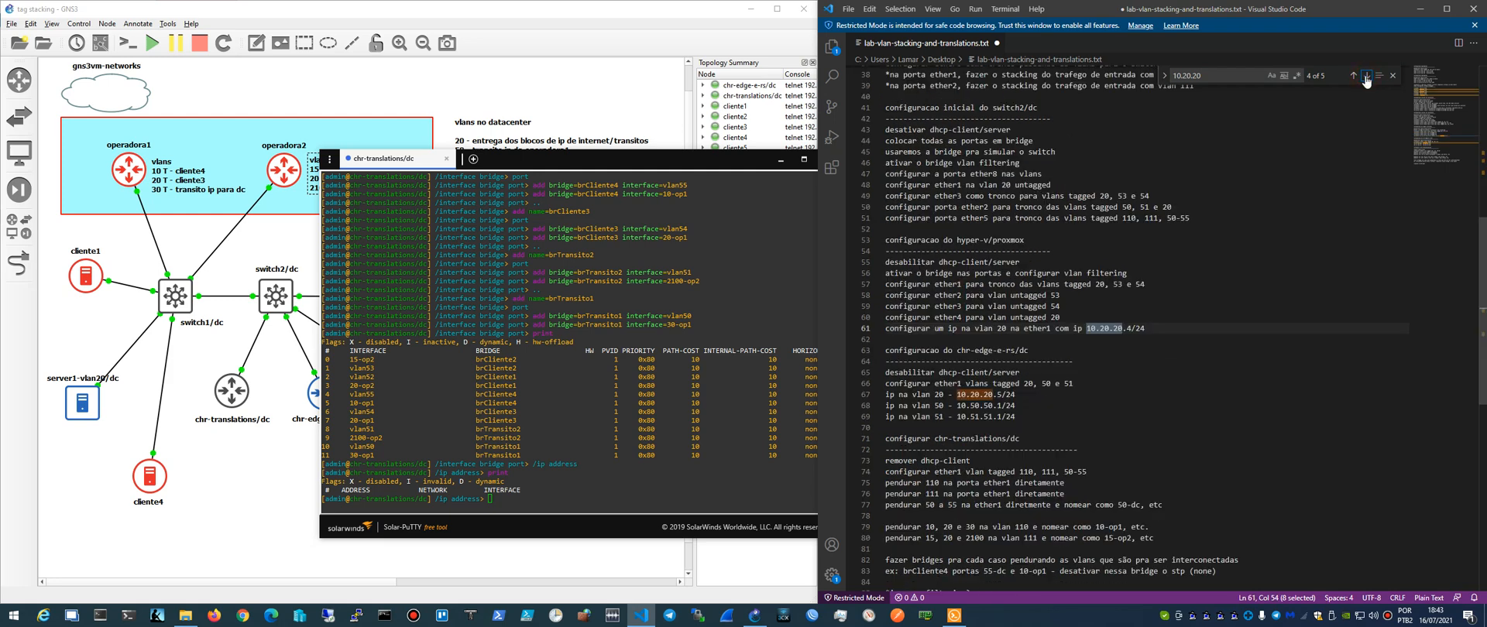
left_click(1366, 76)
left_click(1366, 76)
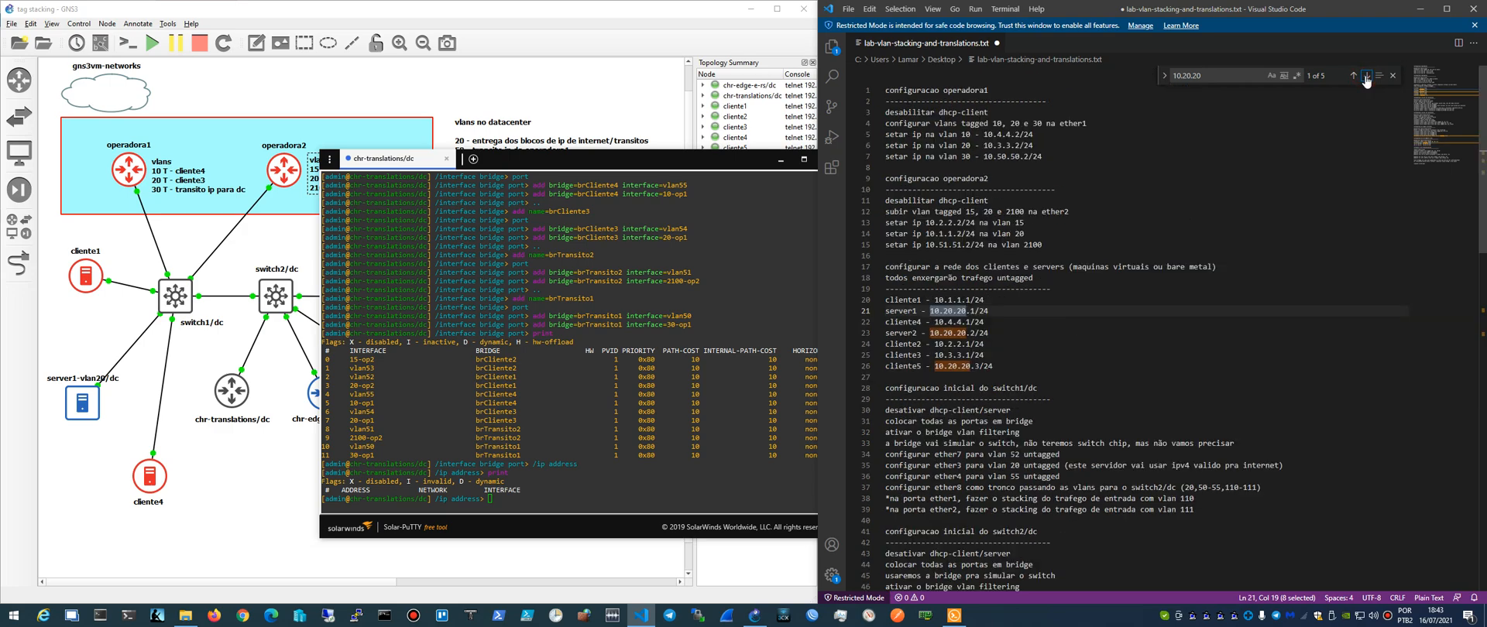
left_click(1366, 76)
left_click(1366, 76)
scroll(1012, 412, "down", 15)
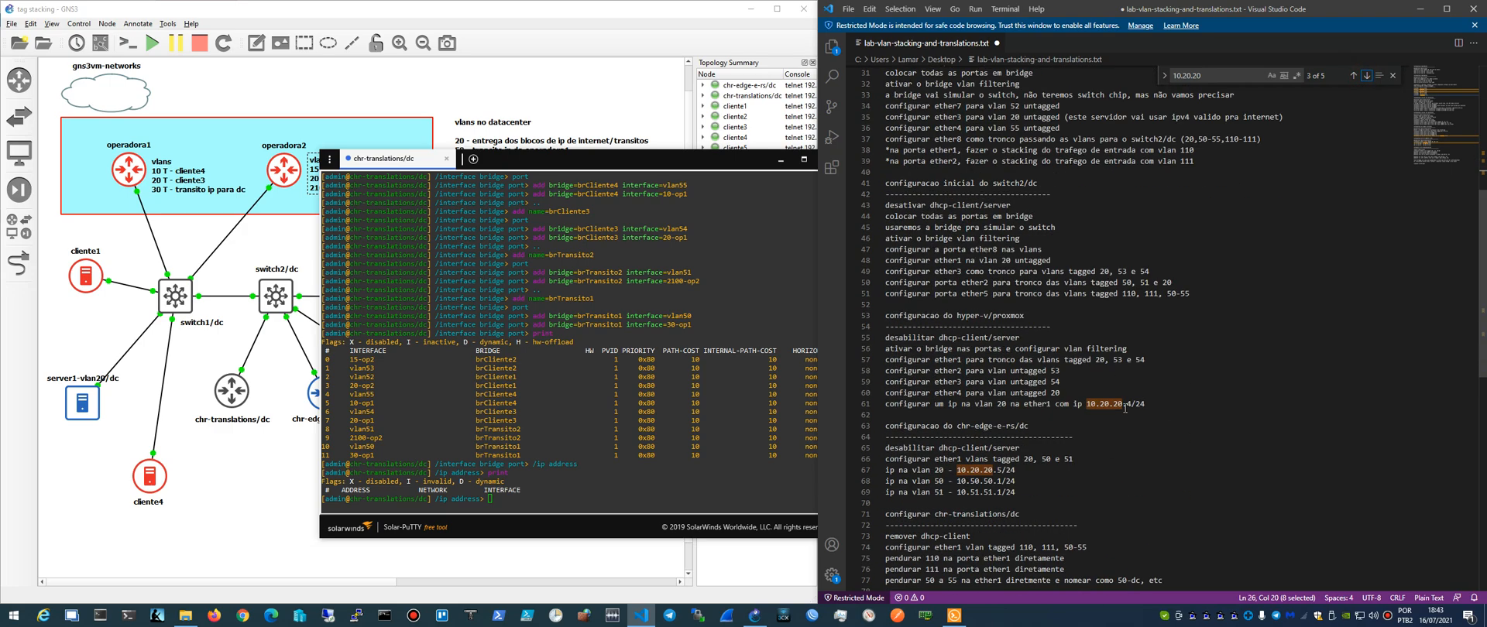
scroll(1010, 412, "up", 2)
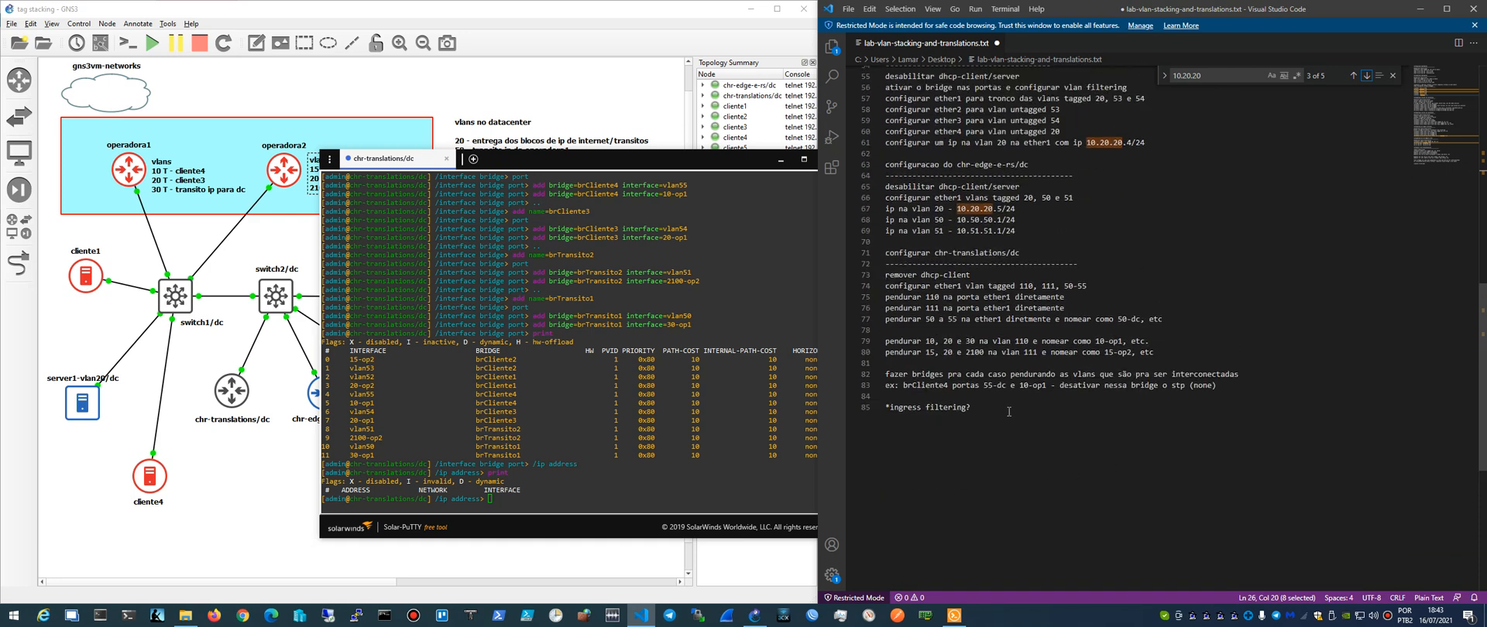
left_click(935, 326)
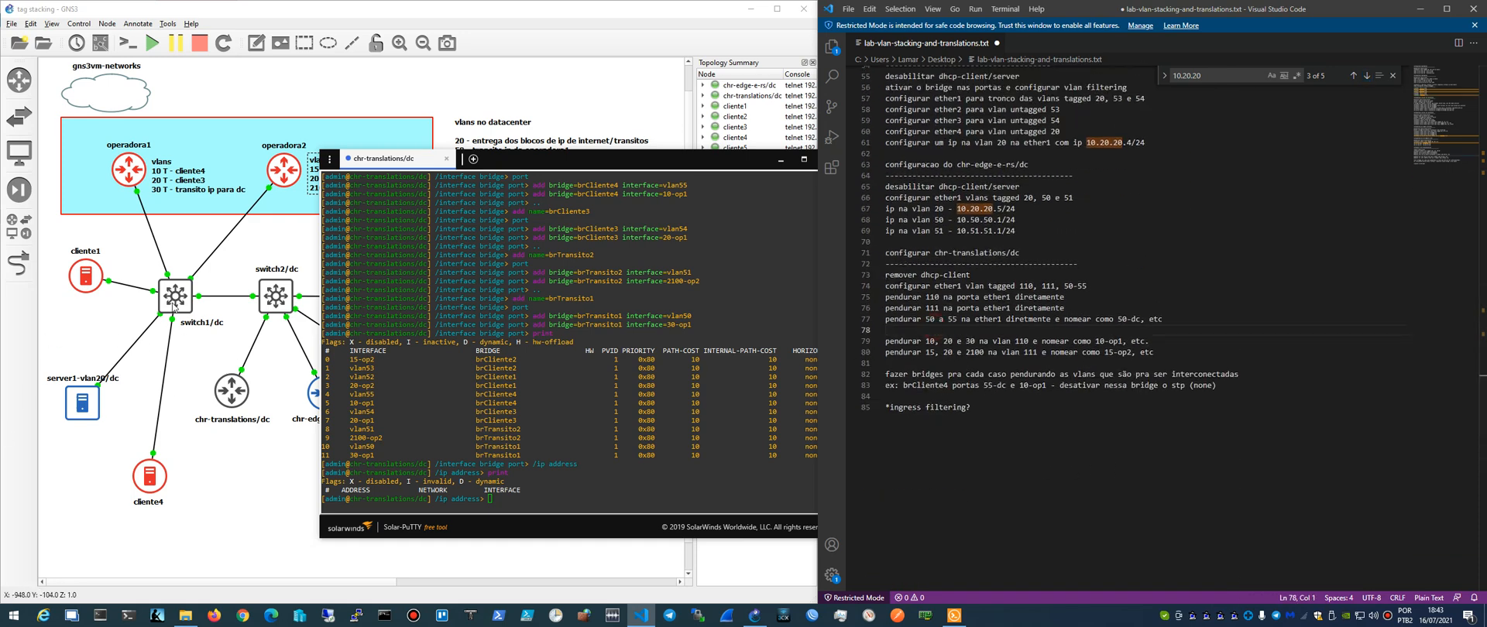
left_click(553, 508)
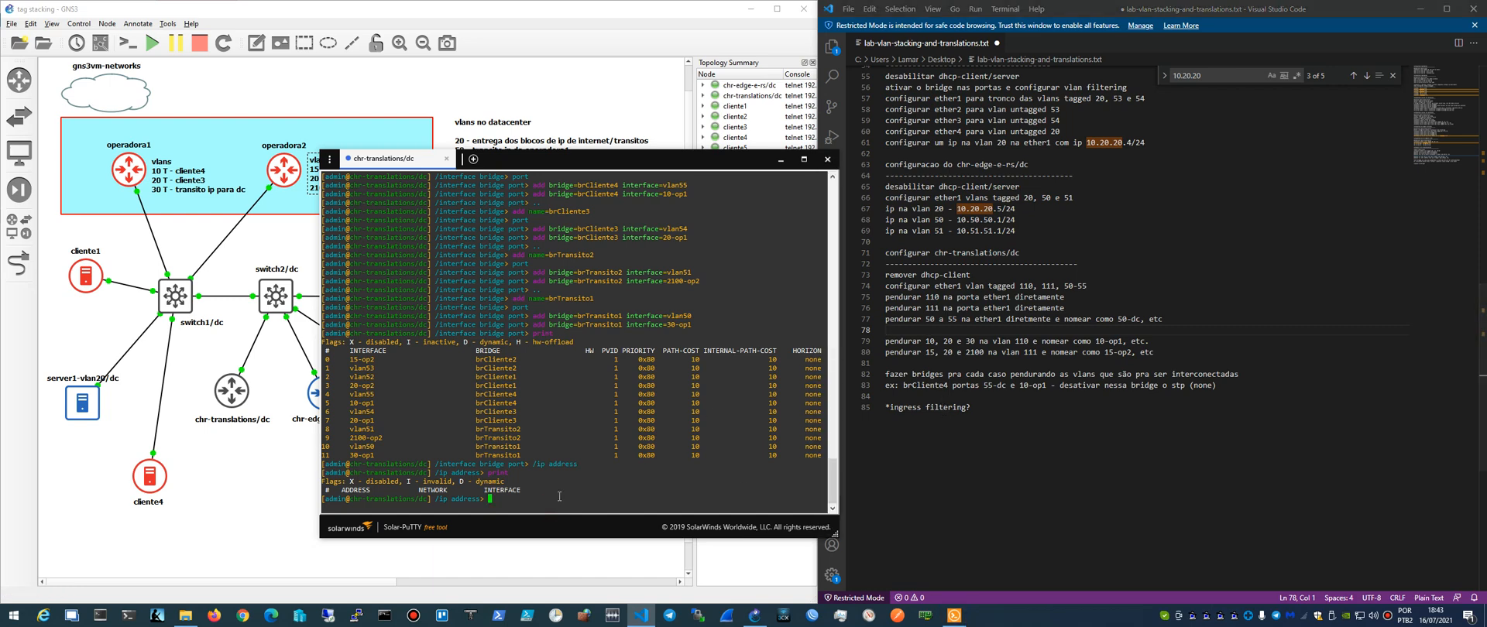
left_click(1390, 618)
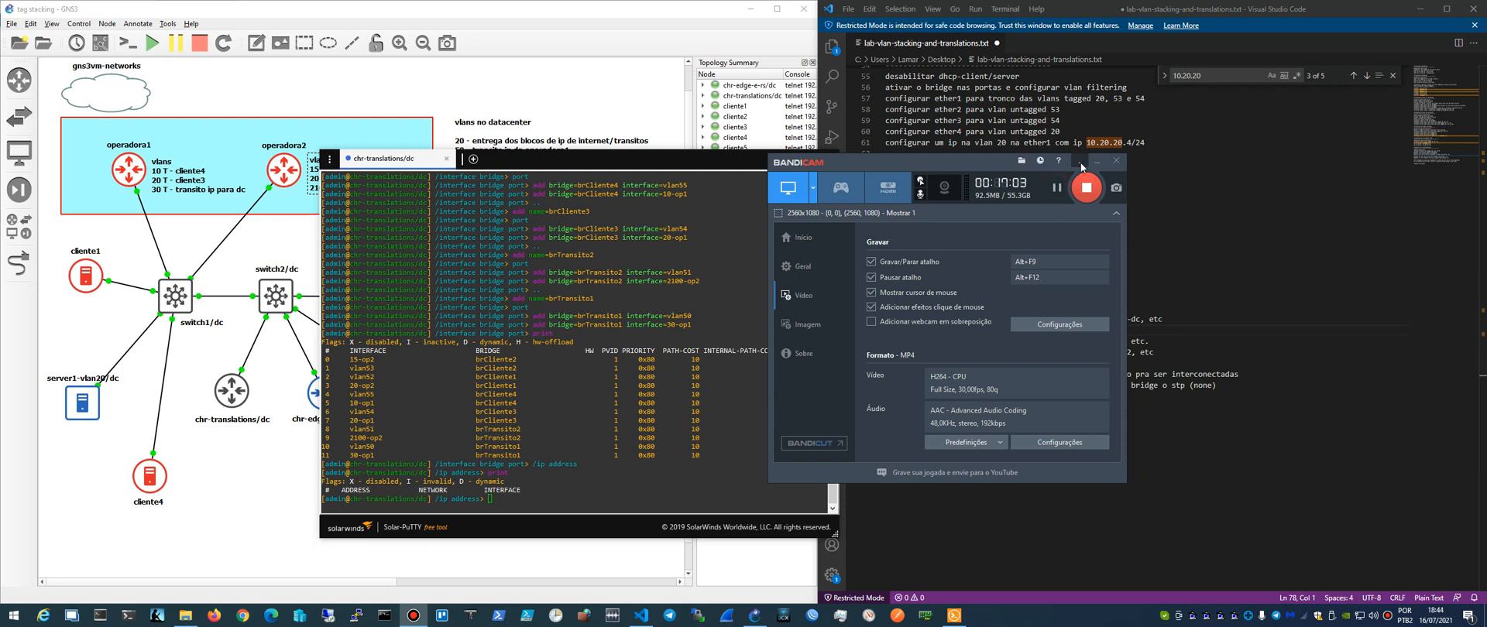
left_click(1082, 166)
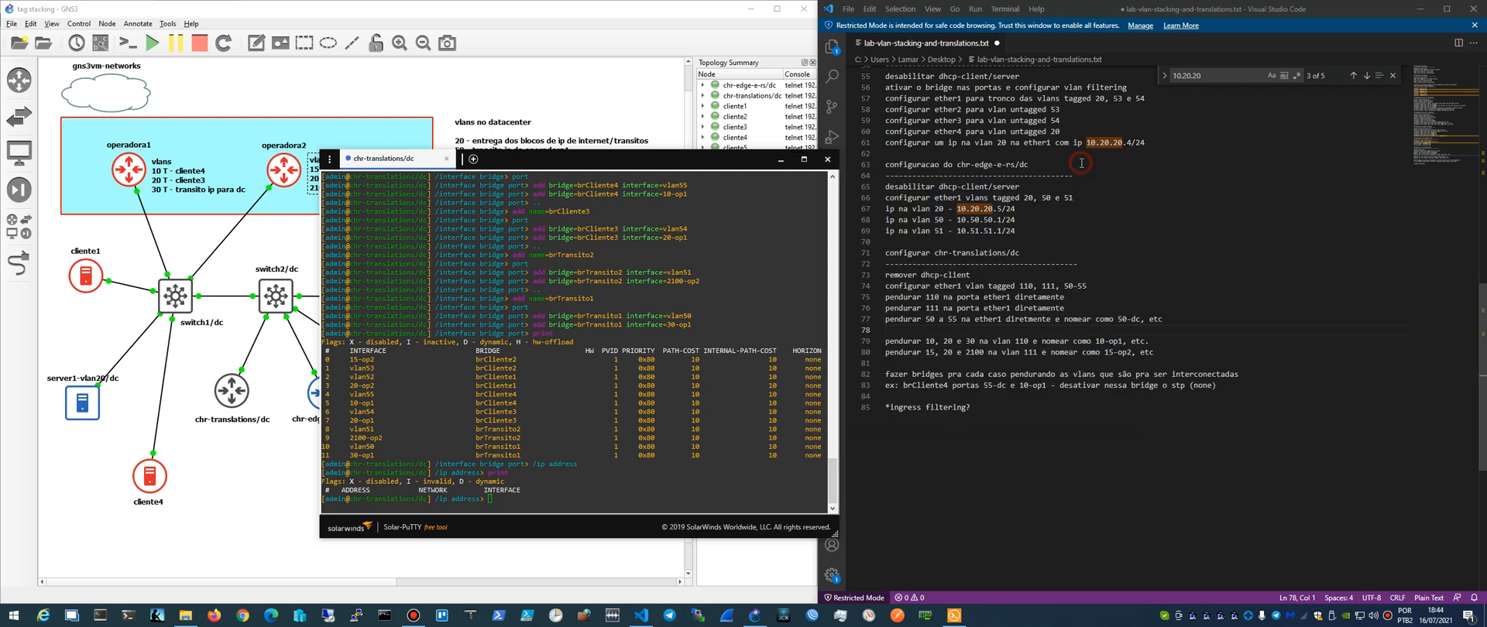
left_click(540, 170)
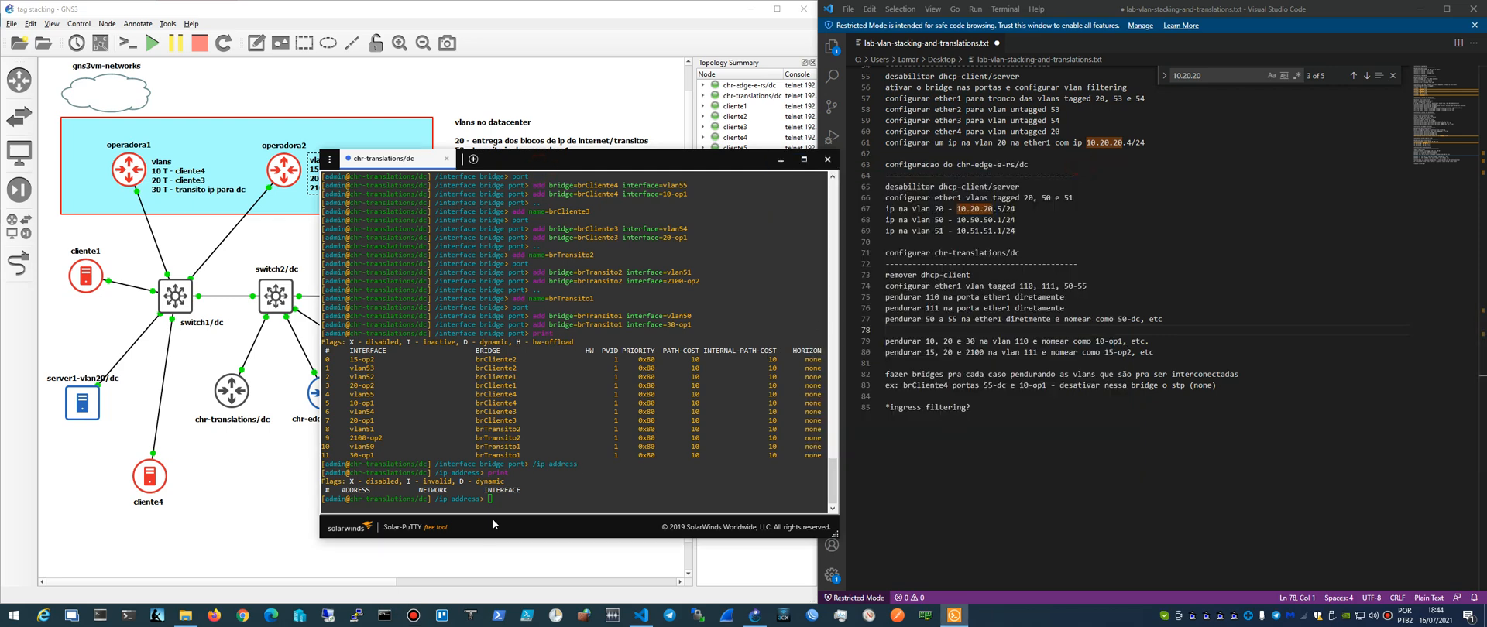
left_click(488, 493)
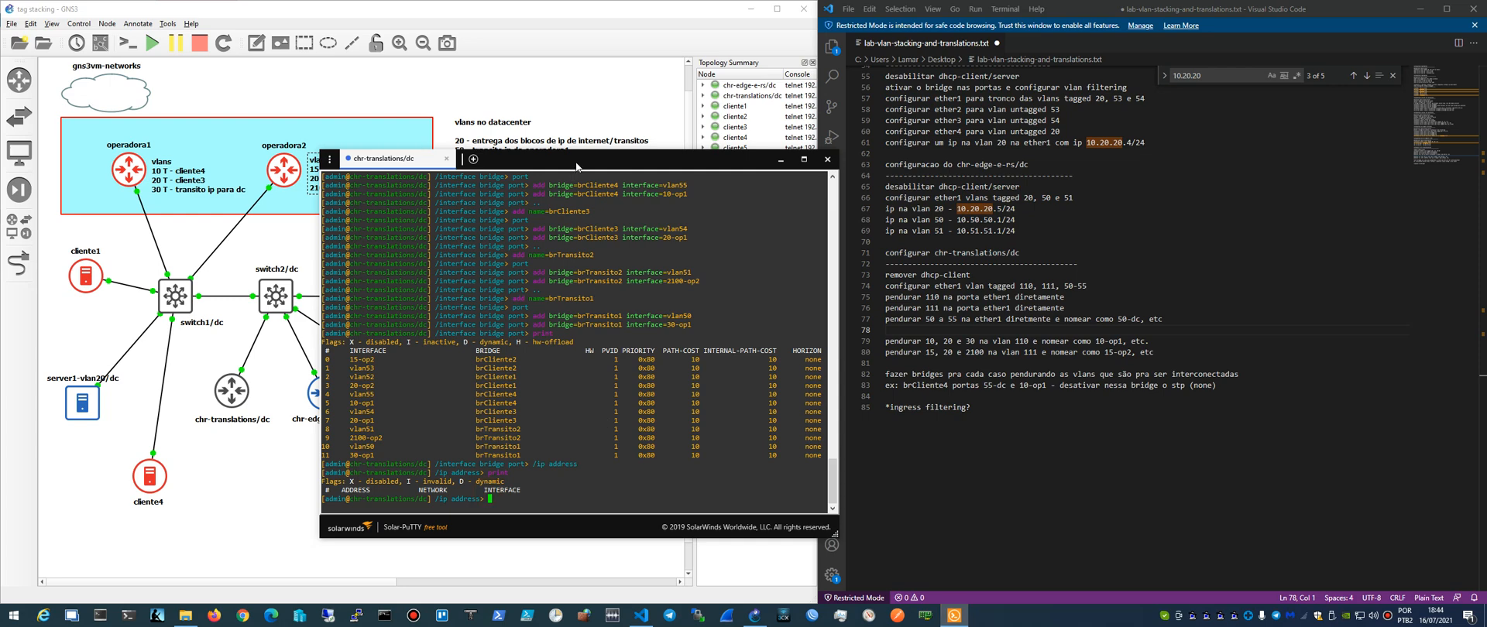
mouse_move(577, 167)
left_mouse_down()
mouse_move(563, 140)
mouse_move(575, 163)
left_mouse_up()
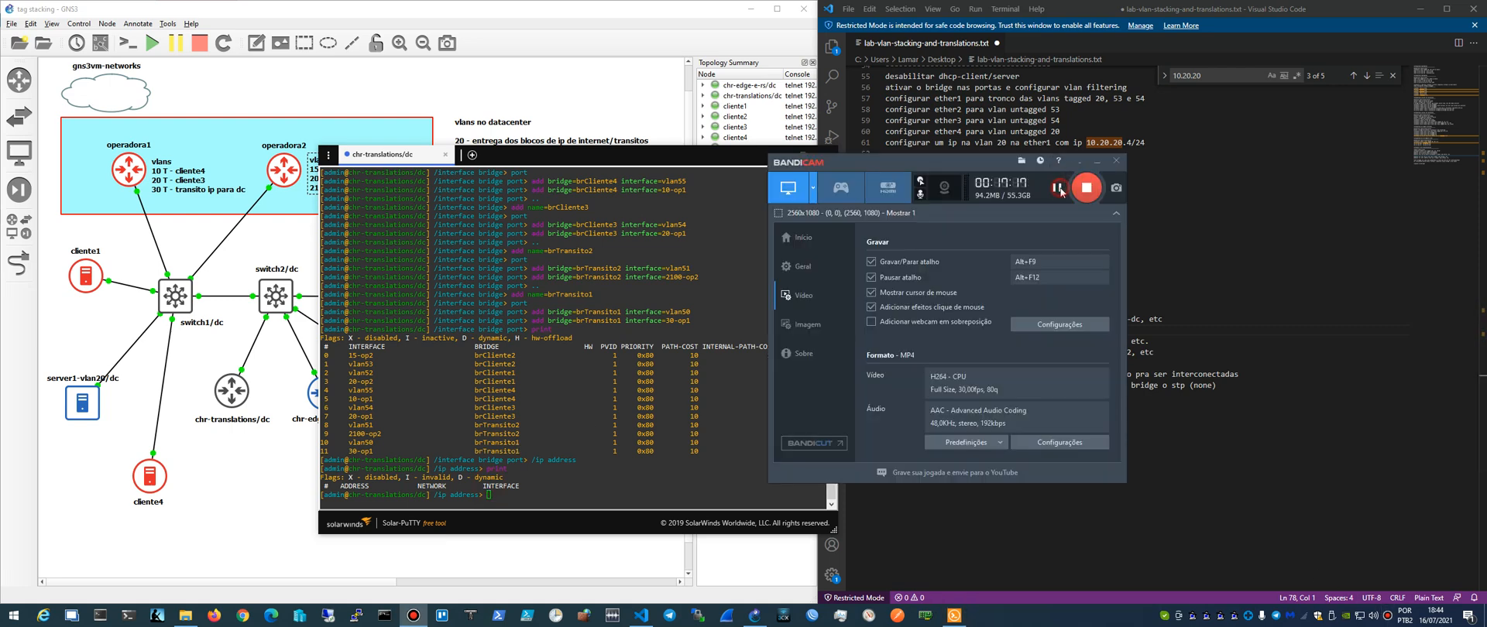
left_click(1078, 162)
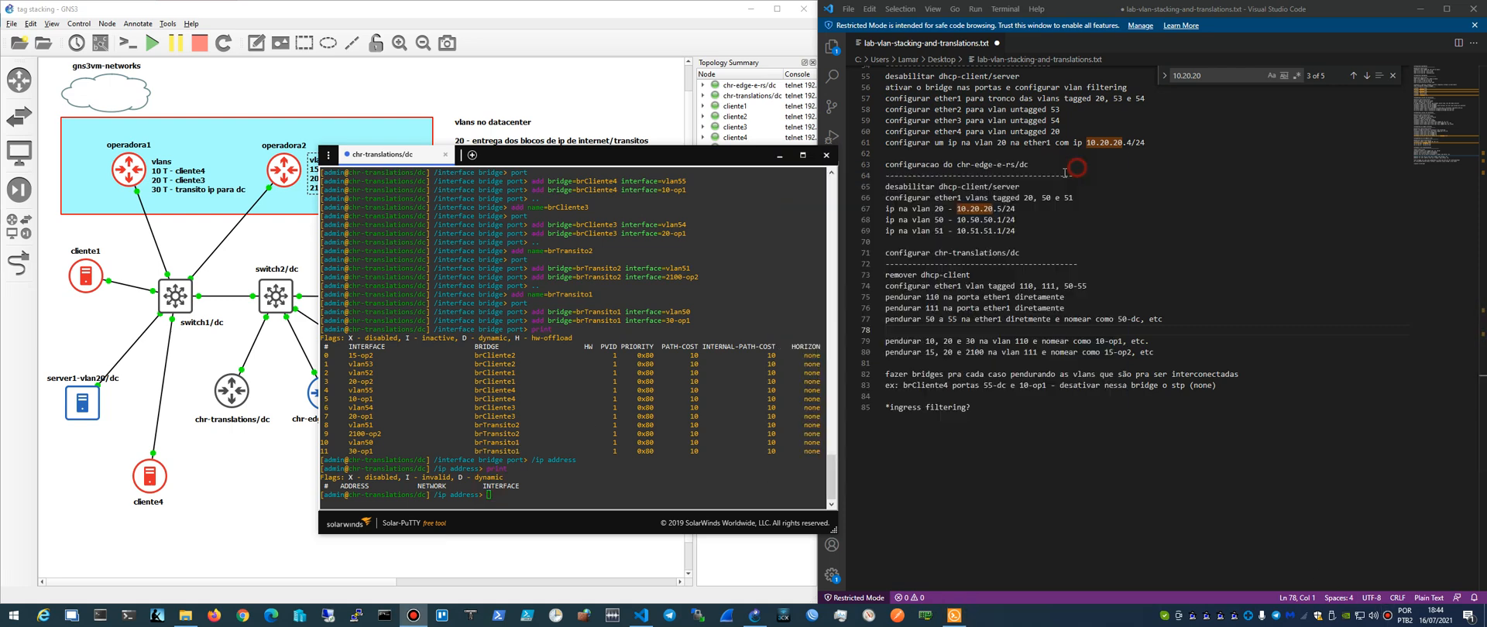
left_click(534, 484)
type("dd address=10.20.20.6")
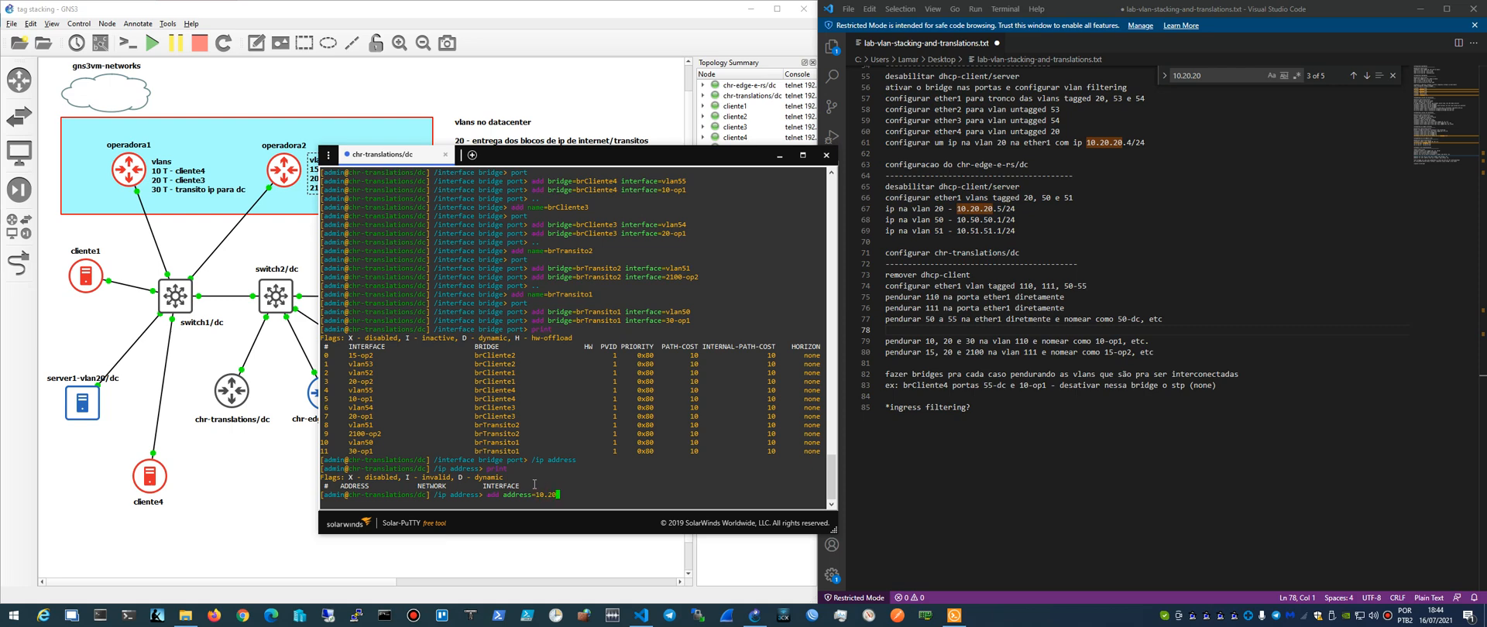
type(" interface=")
left_click_drag(563, 158, 774, 185)
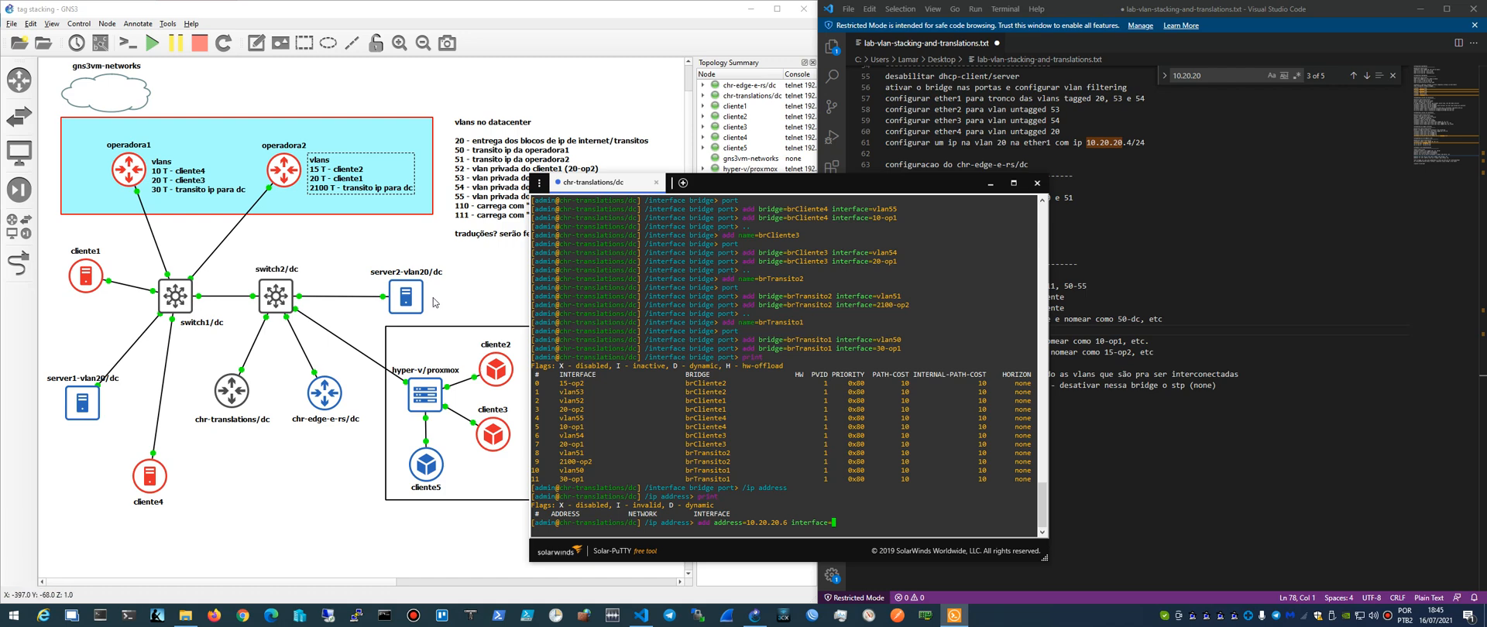
left_click_drag(841, 188, 761, 124)
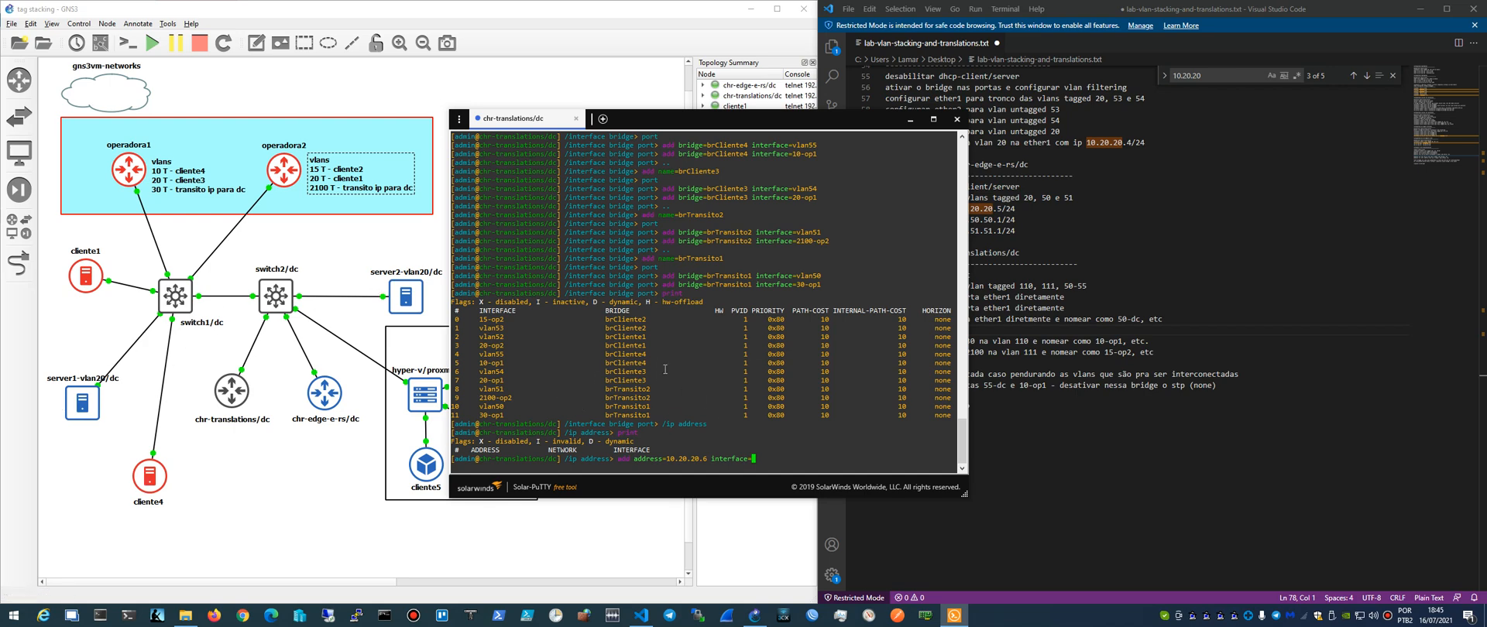
key("BackSpace")
key("BackSpace")
key("BackSpace")
key("BackSpace")
key("BackSpace")
key("BackSpace")
key("BackSpace")
key("BackSpace")
key("BackSpace")
key("BackSpace")
key("BackSpace")
key("BackSpace")
key("BackSpace")
key("BackSpace")
key("BackSpace")
key("BackSpace")
key("BackSpace")
key("BackSpace")
key("BackSpace")
key("BackSpace")
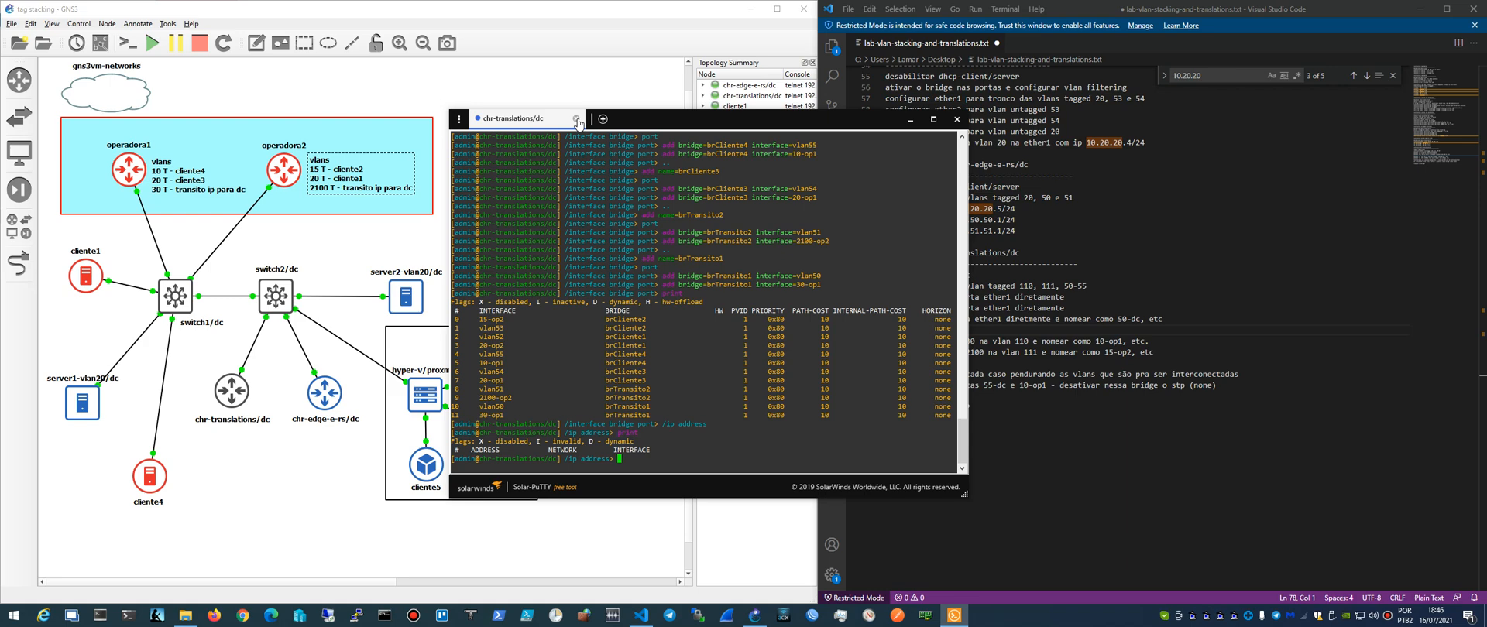
- Close the chr-translations/dc session and its terminal, and look over the chr-edge-e-rs/dc and chr-translations/dc sections of the lab notes
left_click(577, 120)
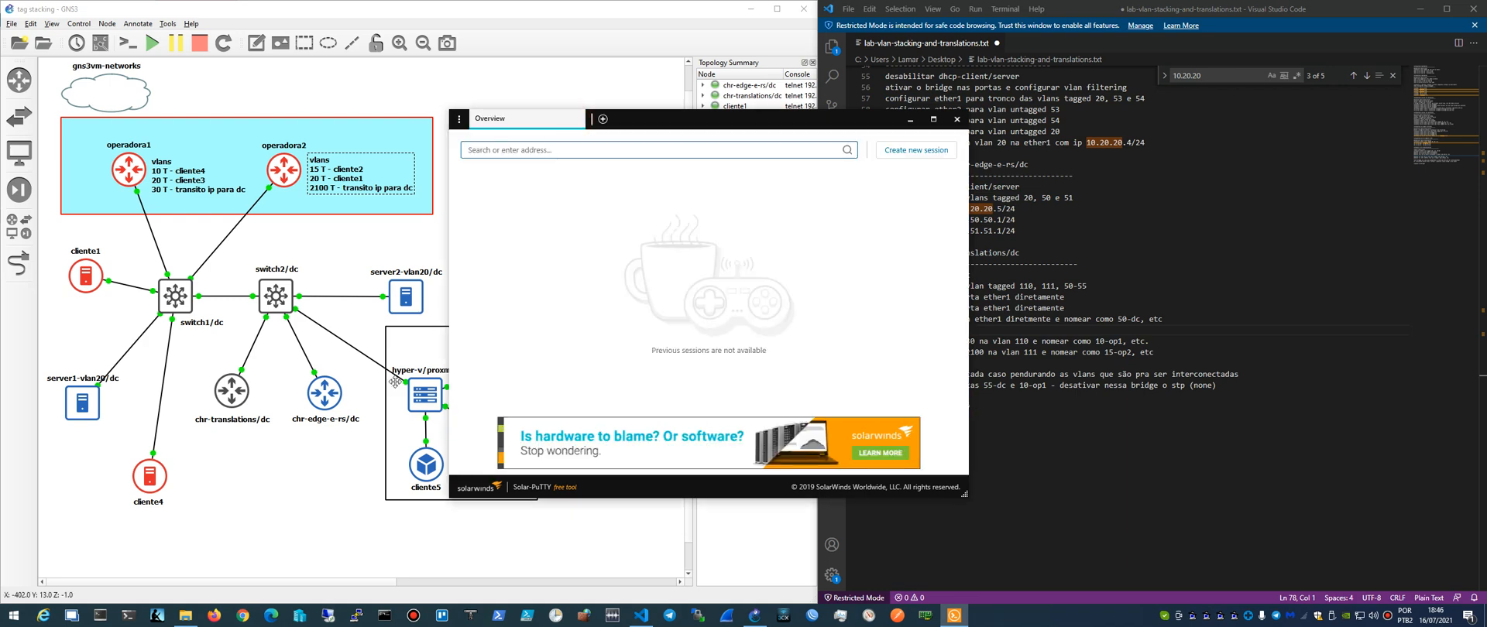
left_click(957, 119)
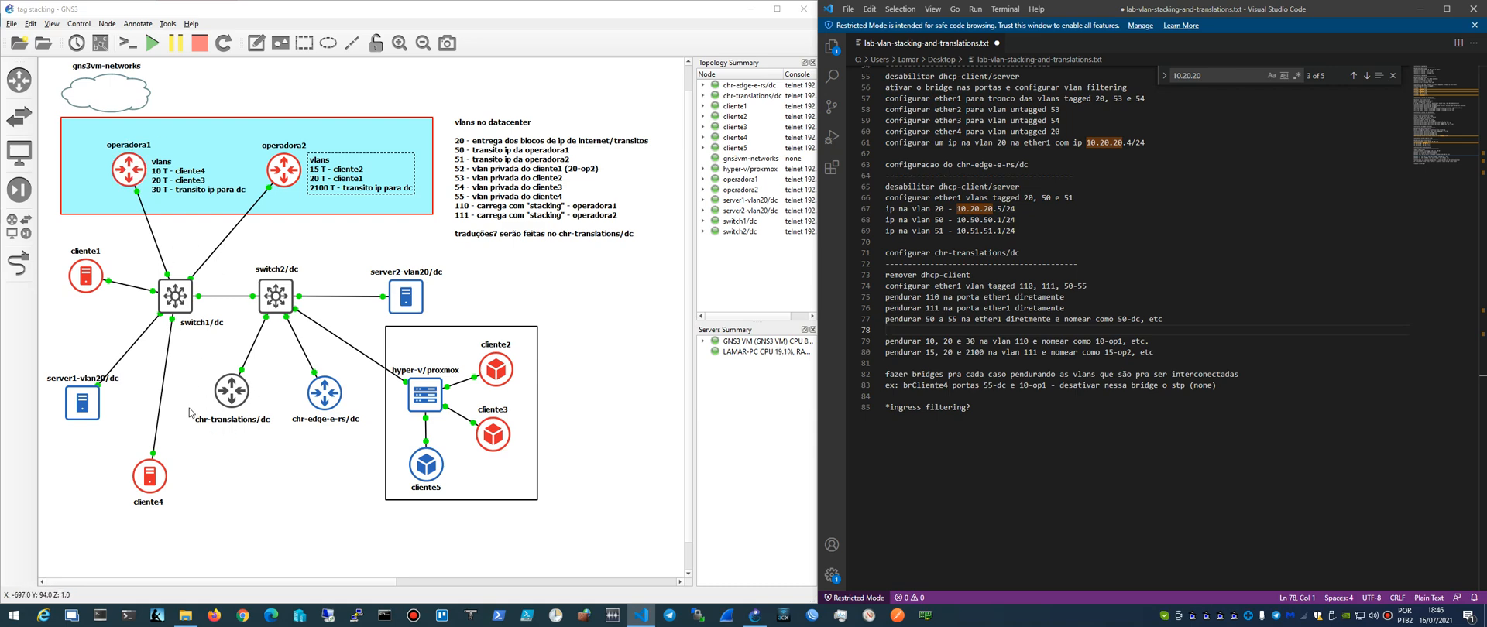
scroll(963, 387, "up", 13)
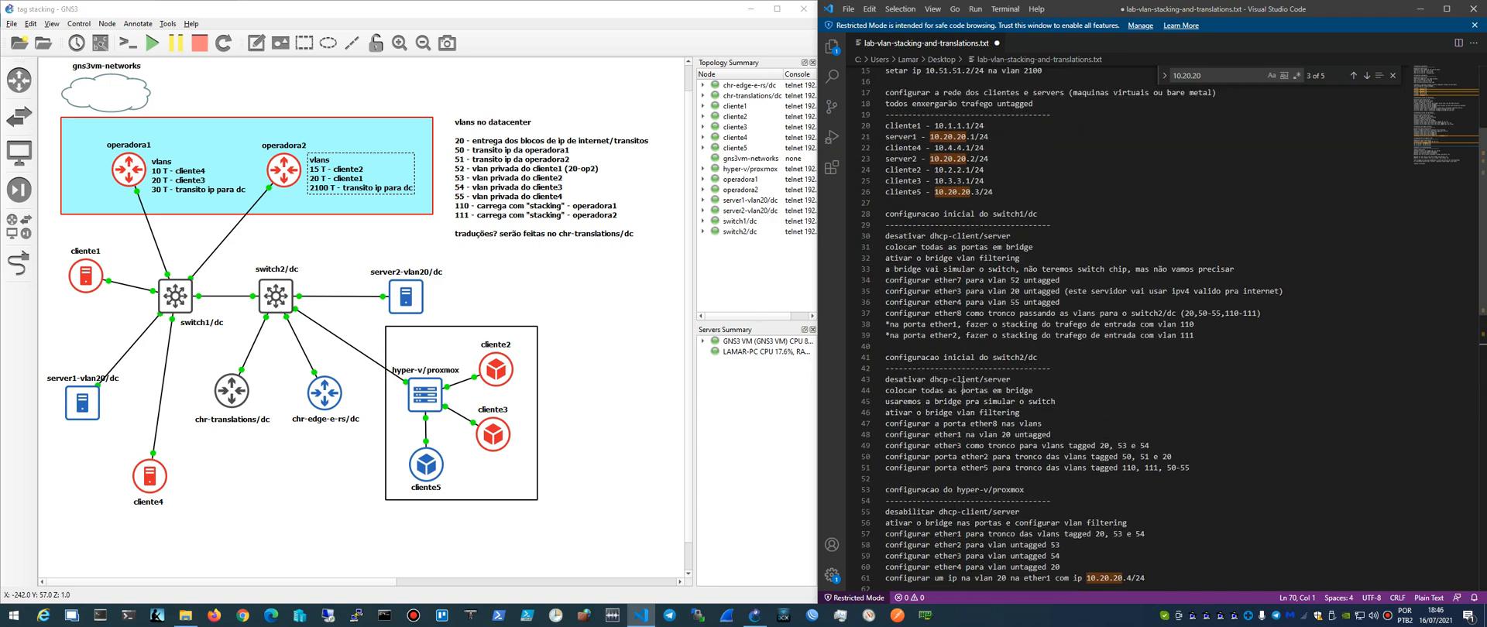
scroll(963, 387, "down", 11)
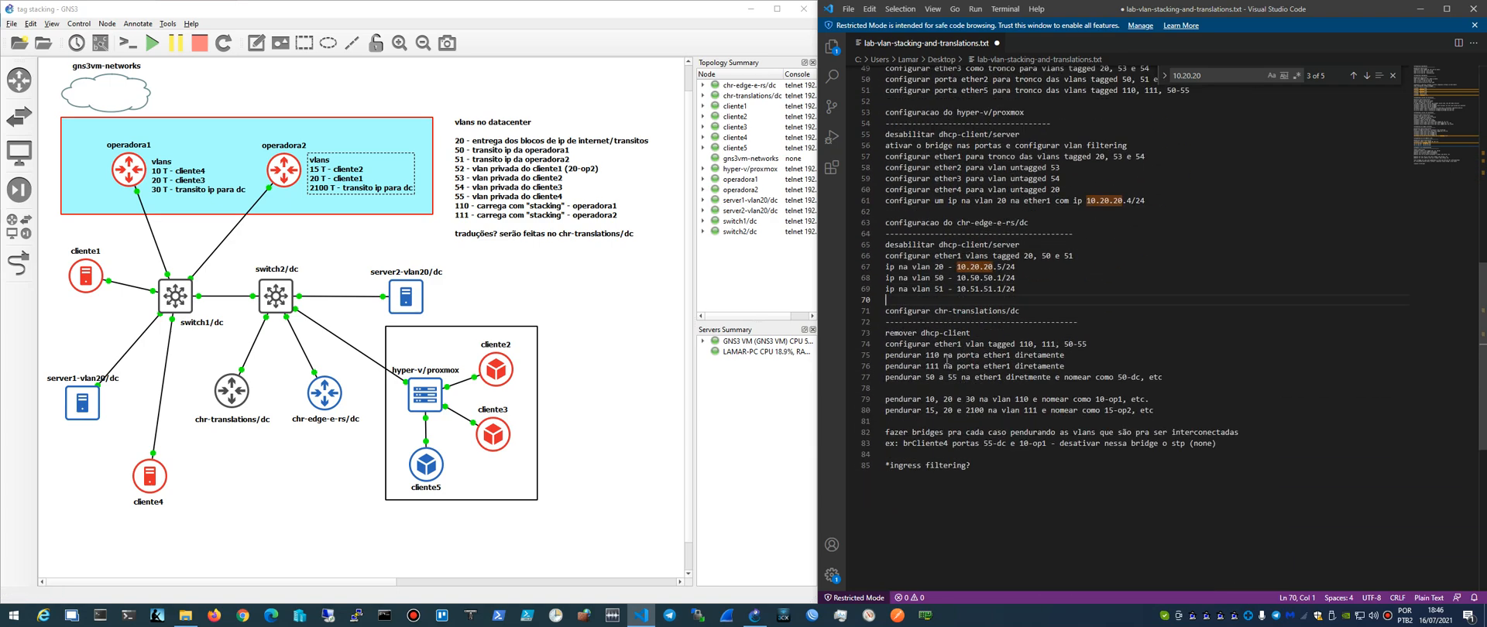
scroll(980, 424, "up", 3)
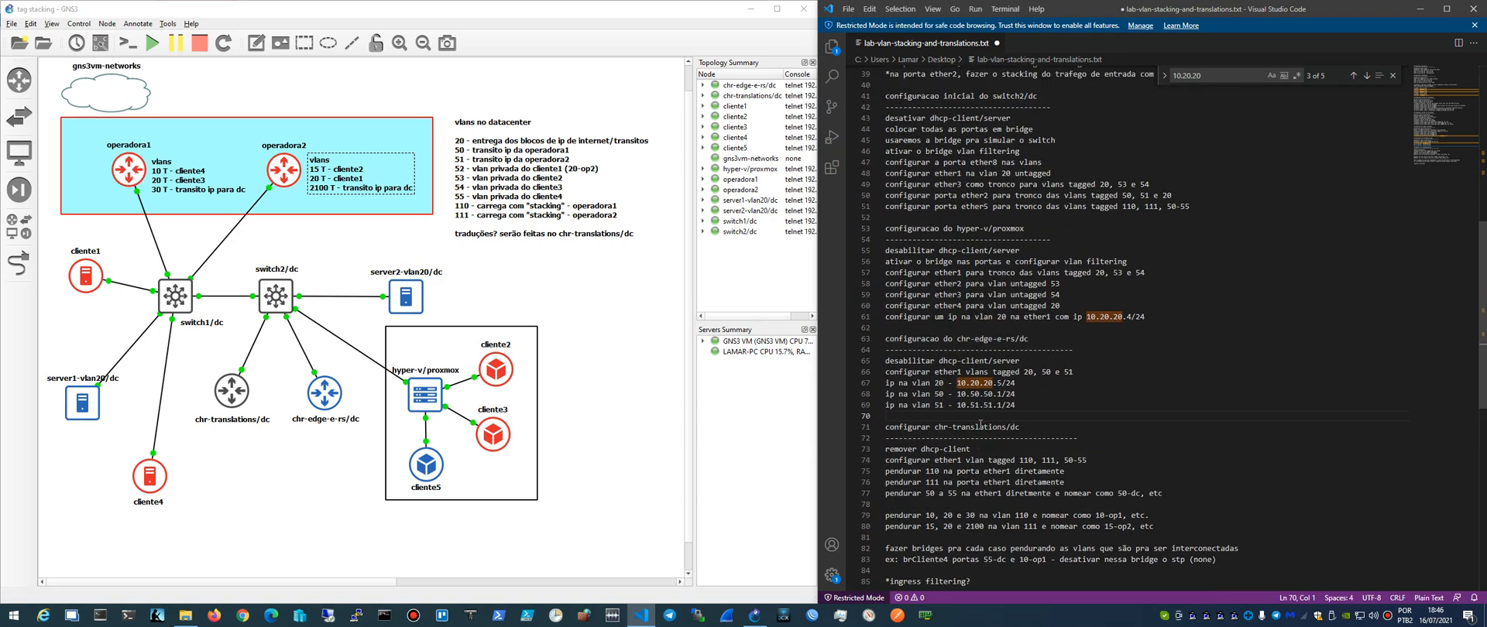
- Remove the blank lines before the "pendurar 10, 20 e 30" and "fazer bridges" entries in the chr-translations/dc notes
left_click(936, 505)
key("BackSpace")
key("Down")
key("Down")
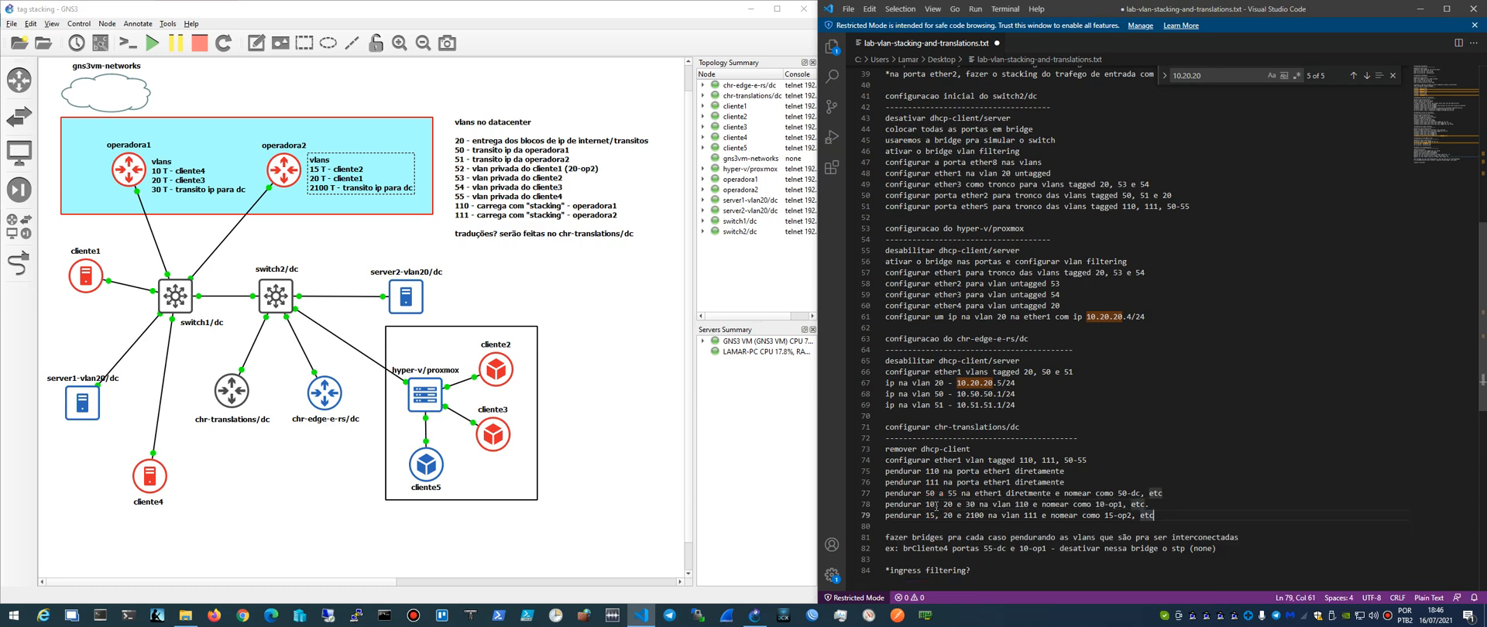
key("Delete")
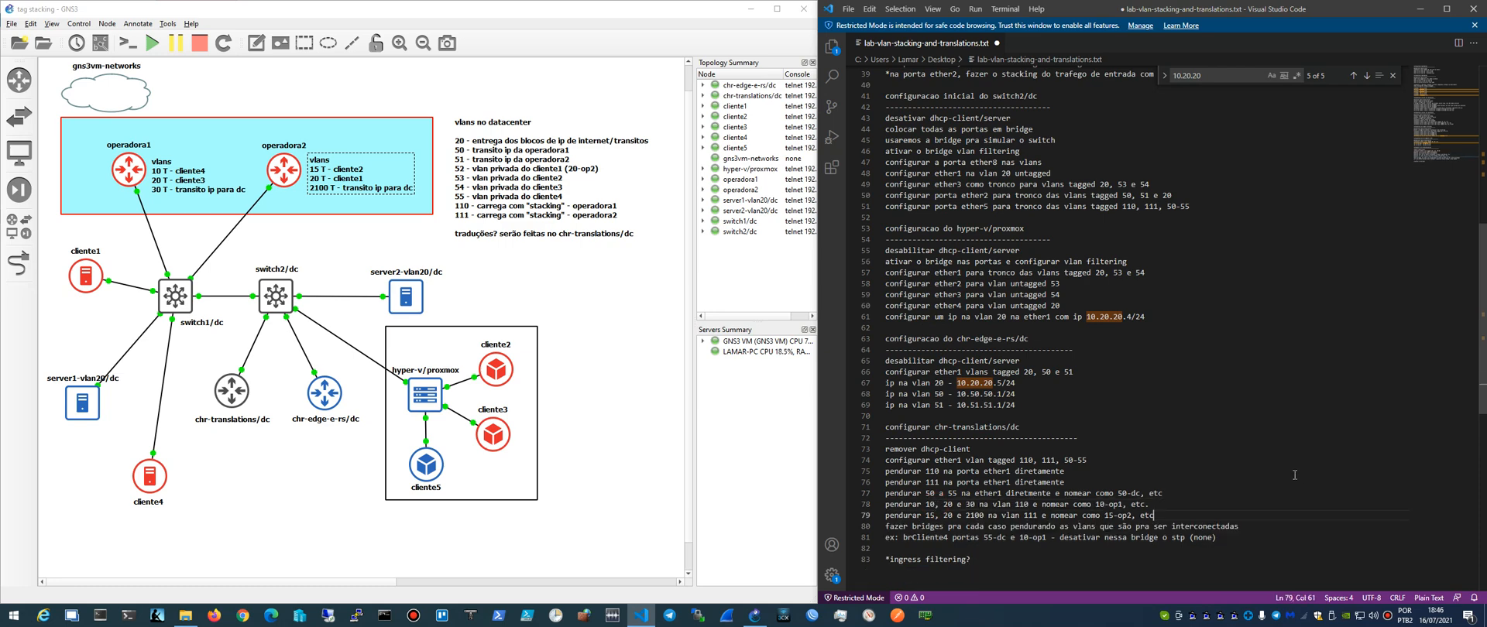
- Locate the ether1 and ether2 stacking notes for switch1/dc and open the switch1/dc console beside them
scroll(1294, 474, "up", 10)
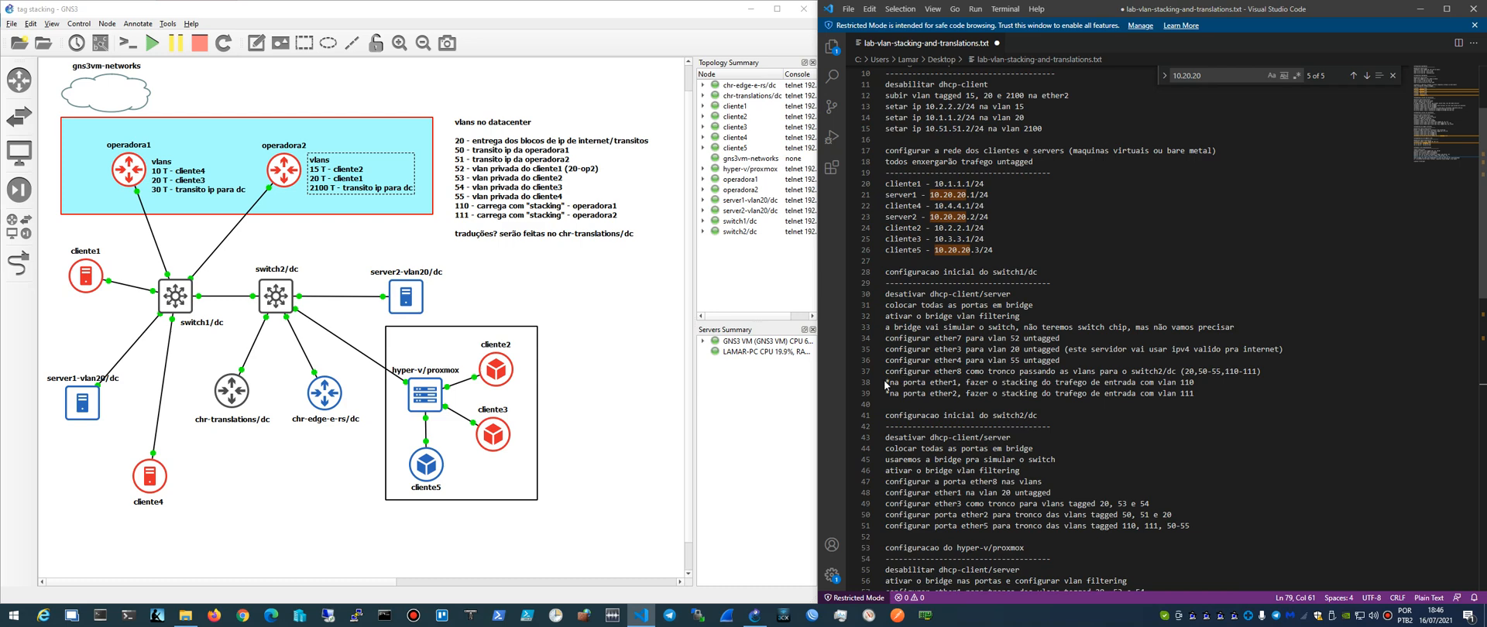
left_click(887, 384)
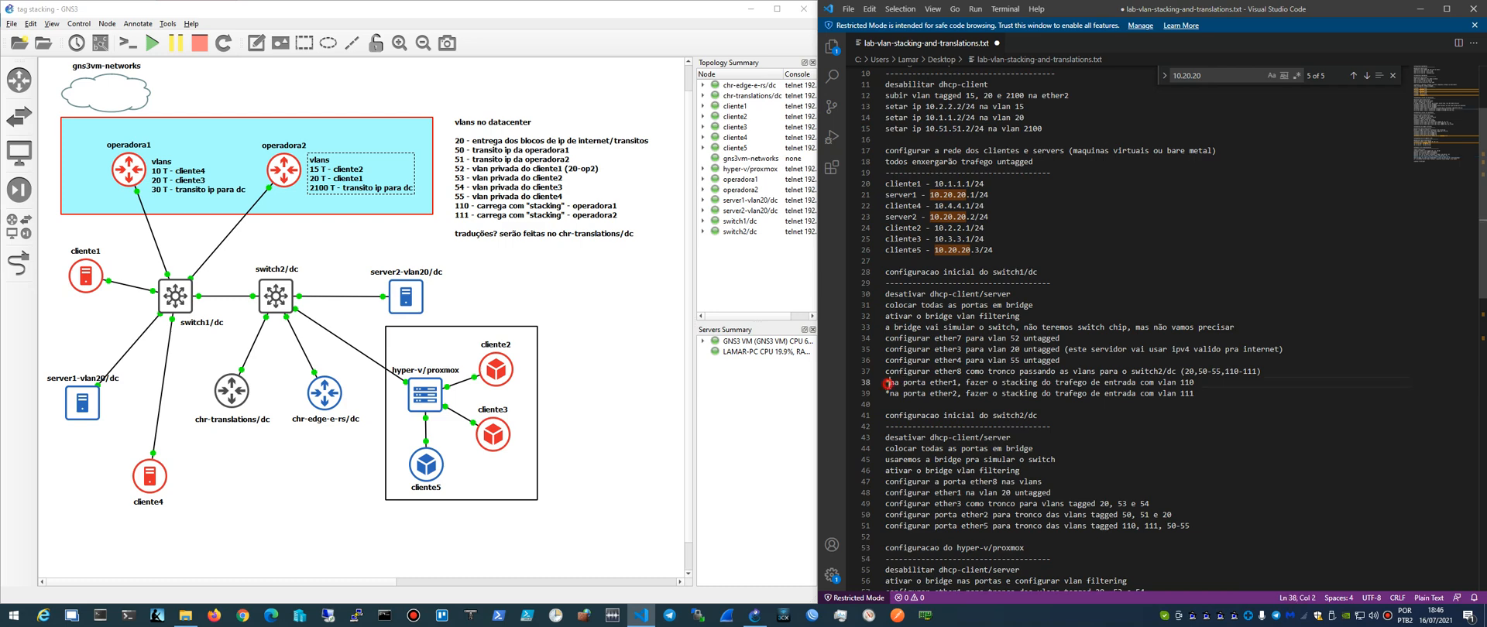
double_click(184, 298)
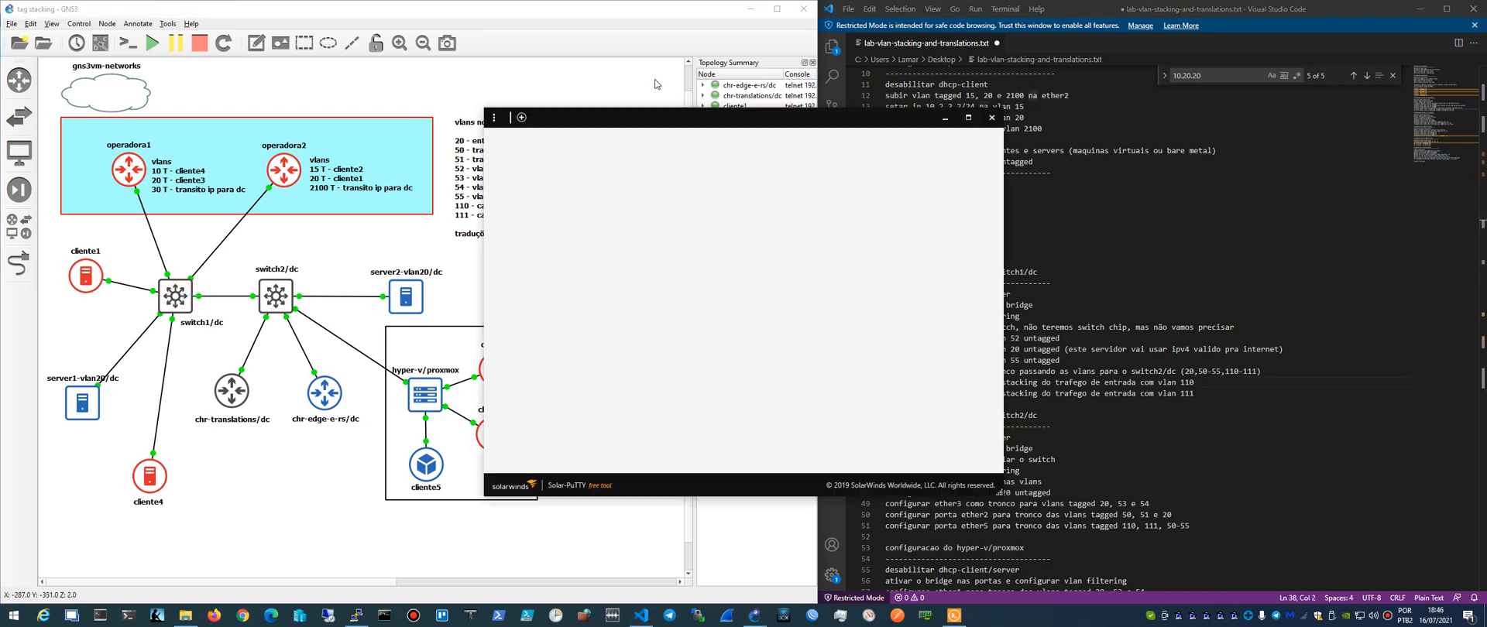
left_click_drag(737, 122, 544, 127)
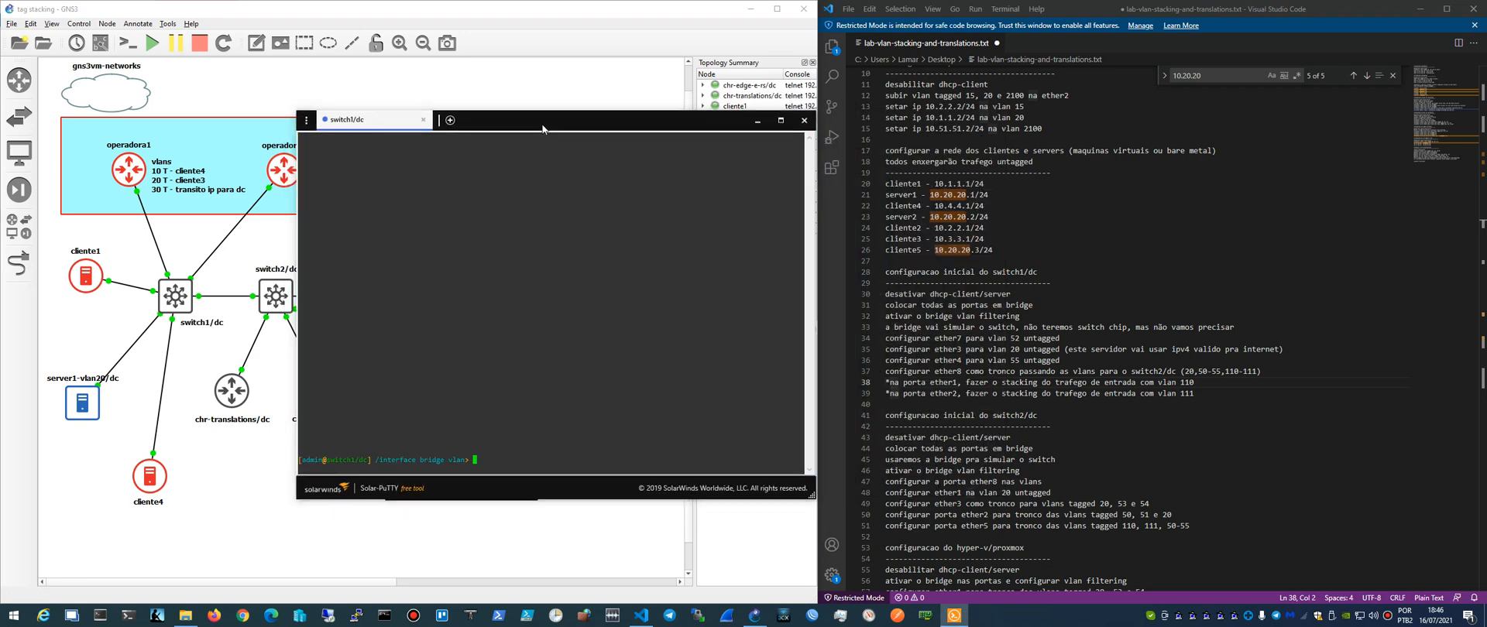
- Print the bridge configuration of switch1/dc and the list of its bridge ports
type("/interface bri")
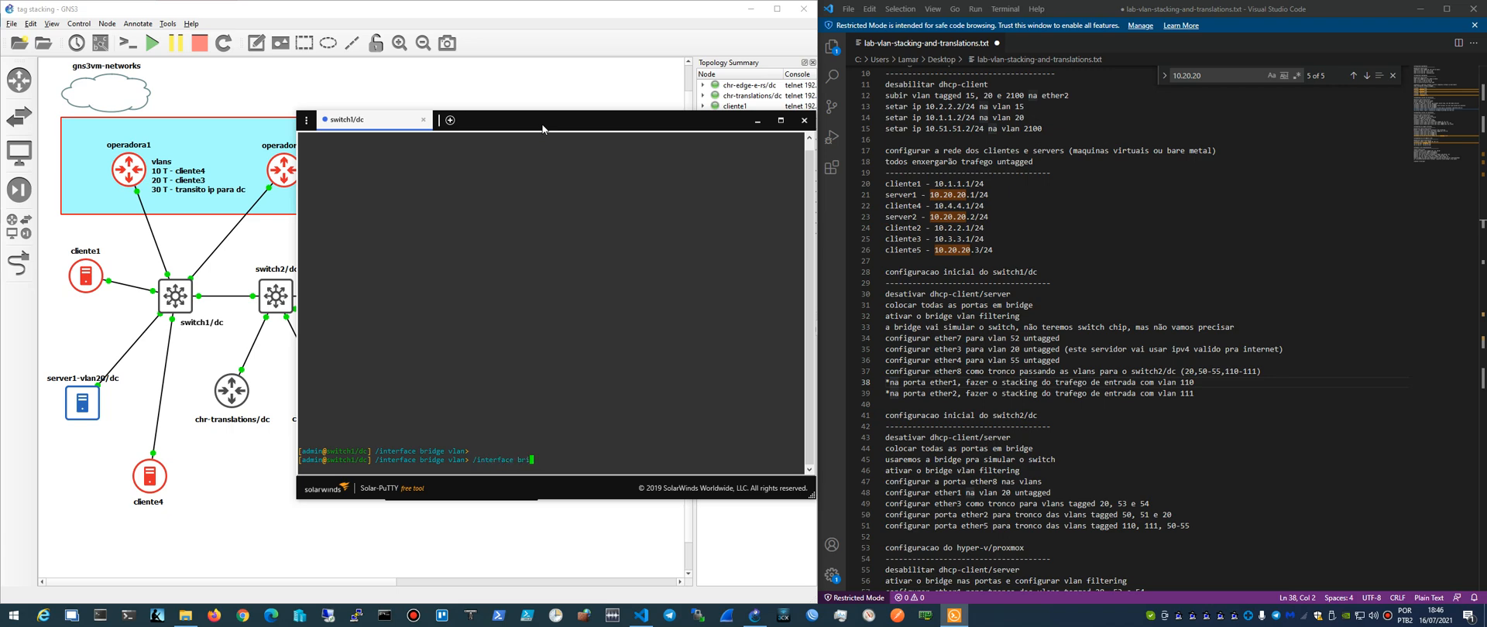
type("dge")
key("Return")
type("print")
key("Return")
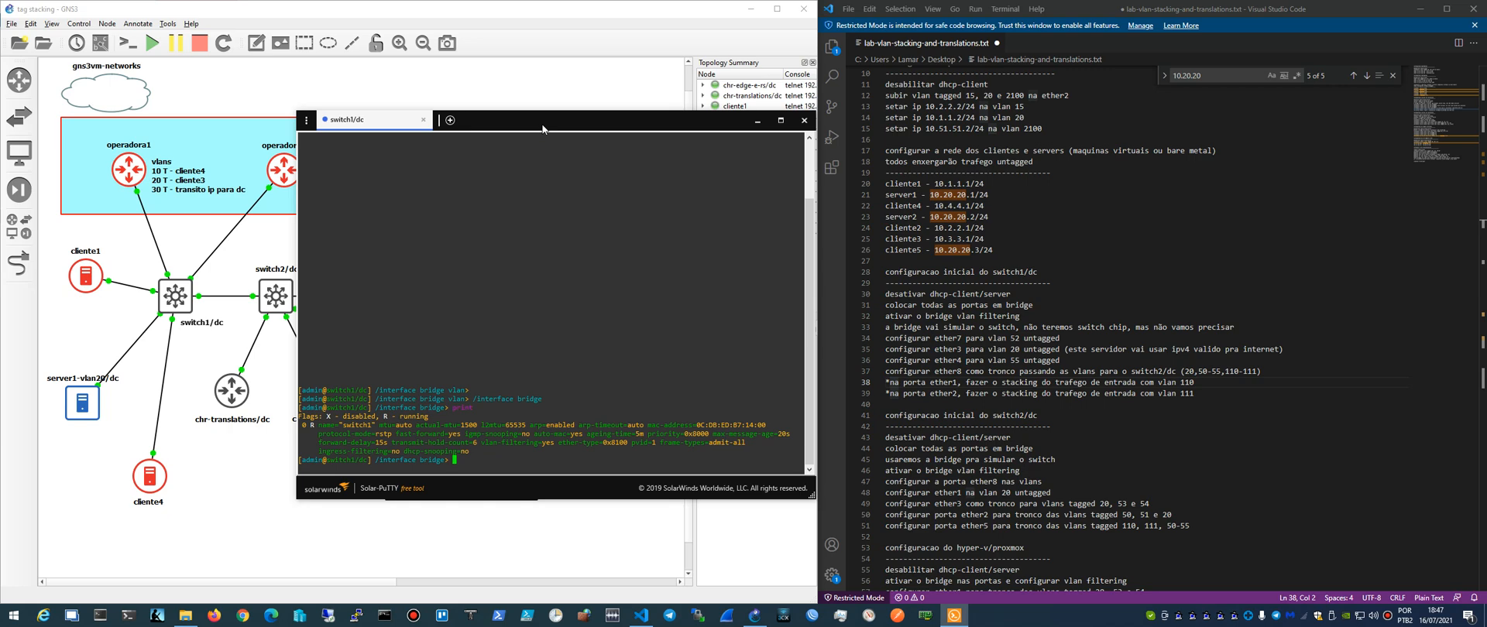
type("port")
key("Return")
type("print")
key("Return")
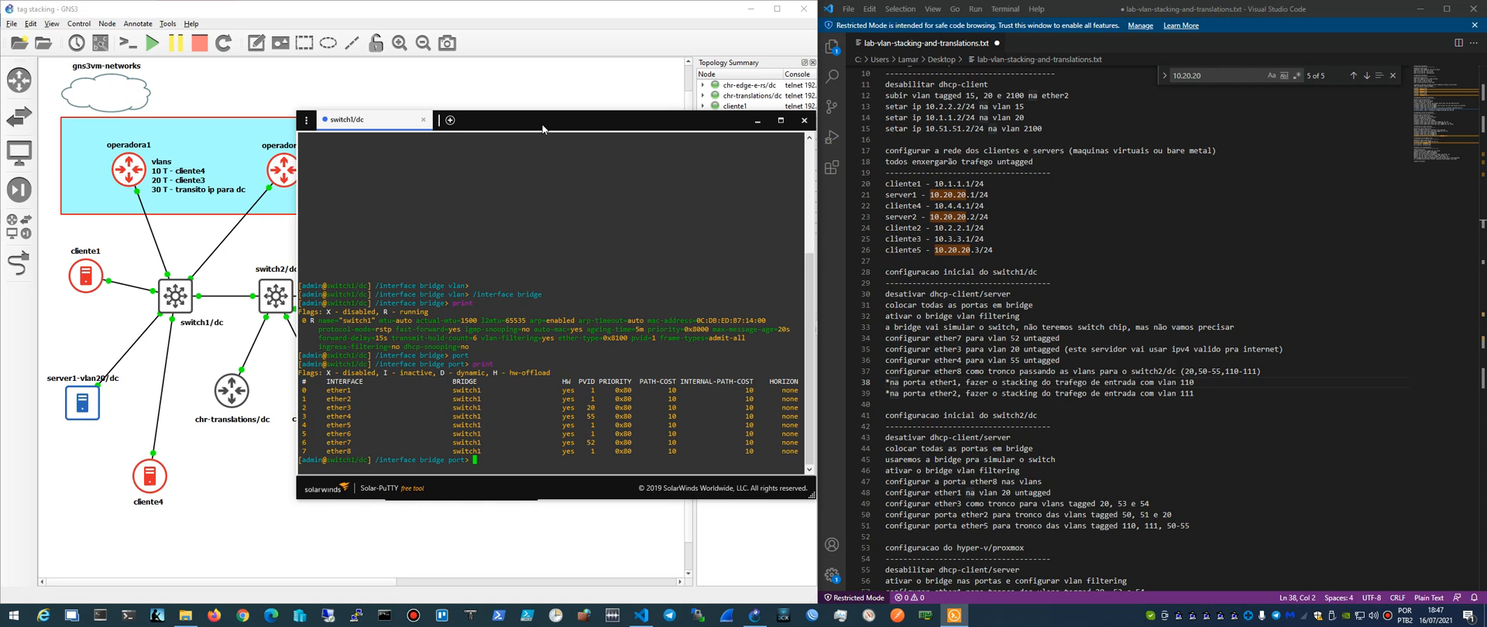
- Try to print the detailed settings of bridge port 0 with print detail 0
type("print detail 0")
key("Return")
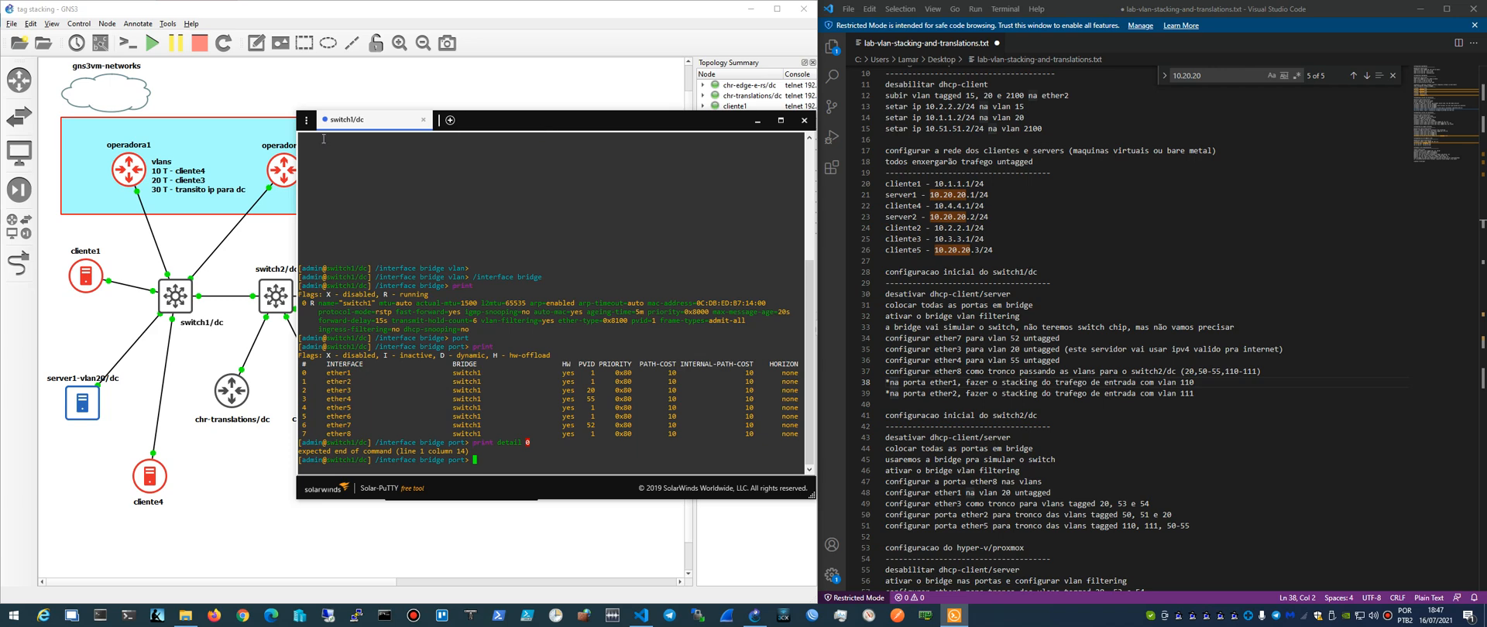
- Check which ports link operadora1 and switch1/dc in the topology, and bring the switch1/dc terminal back without covering the lower topology
left_click(194, 240)
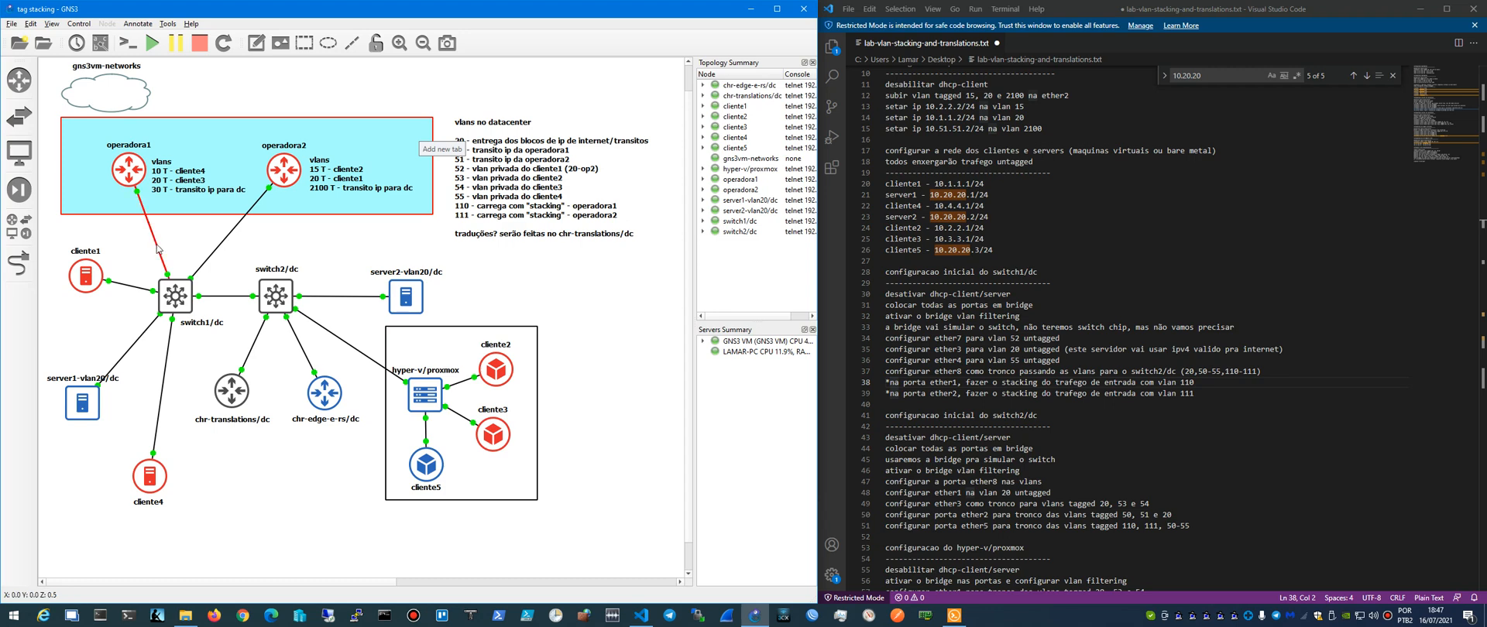
mouse_move(158, 249)
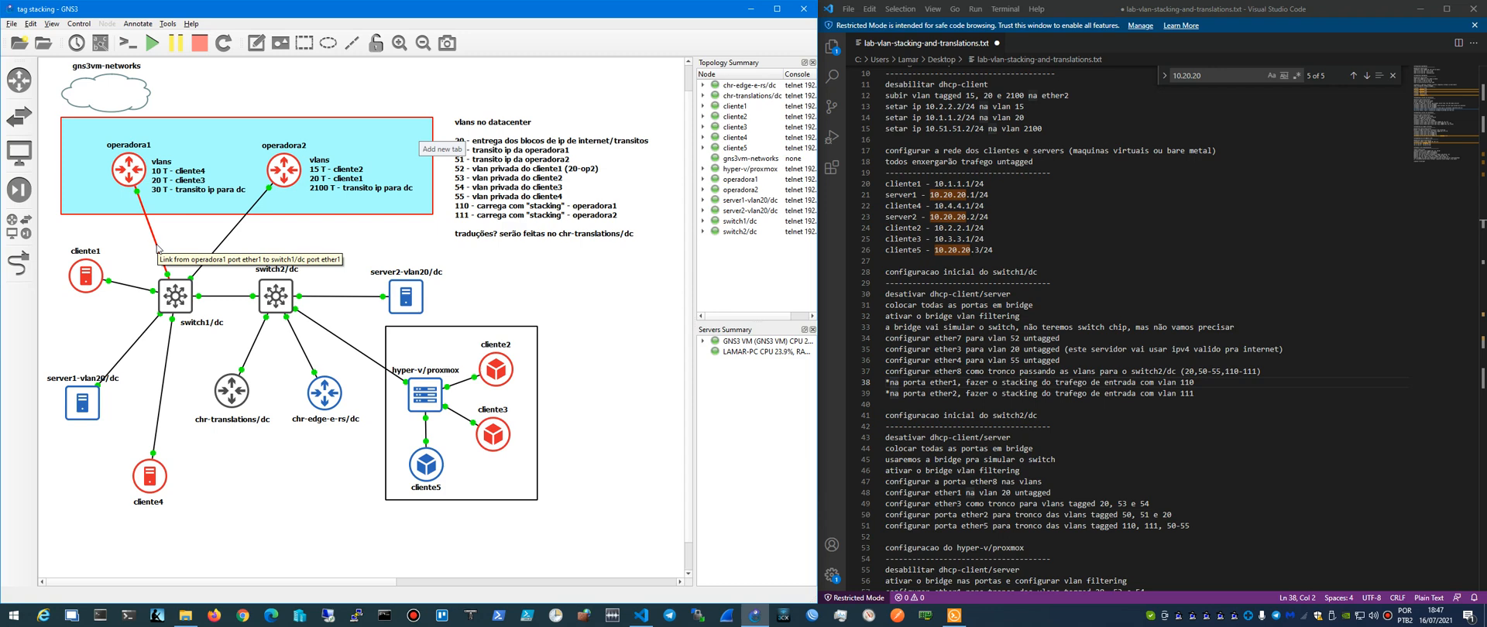
left_click(954, 616)
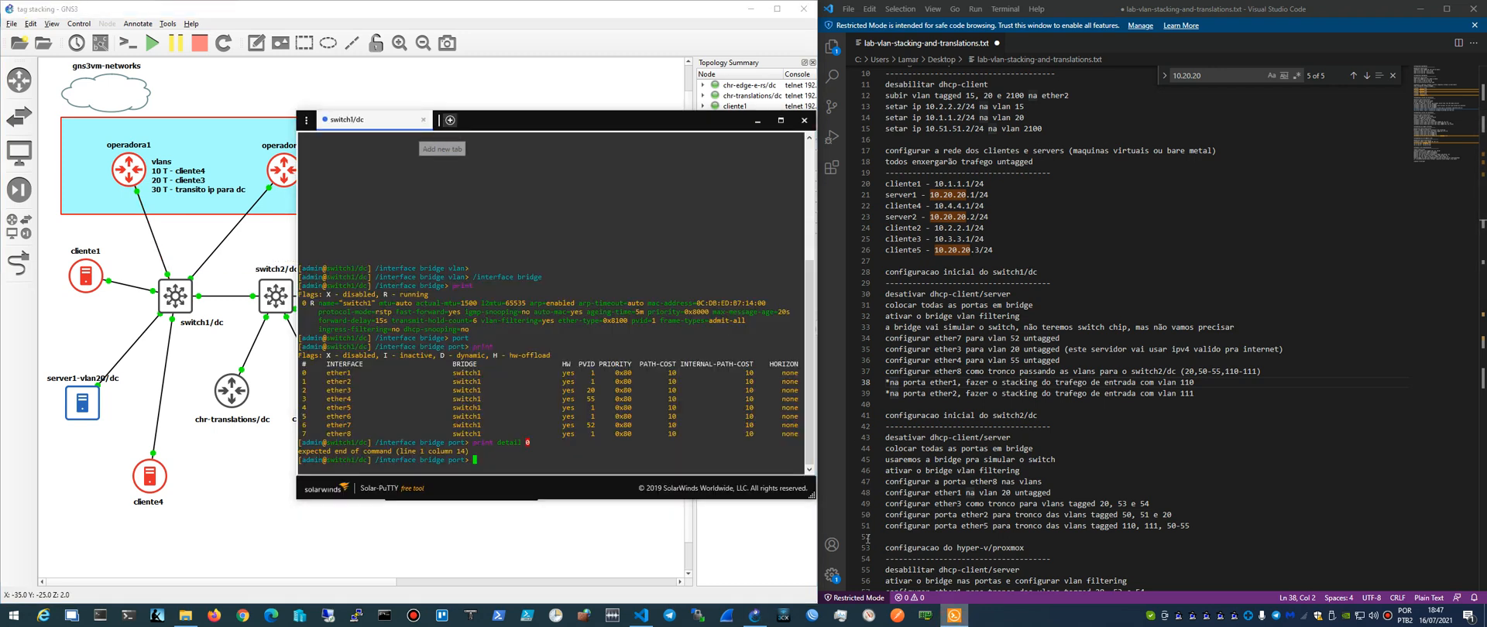
mouse_move(612, 126)
left_mouse_down()
mouse_move(592, 118)
mouse_move(608, 124)
left_mouse_up()
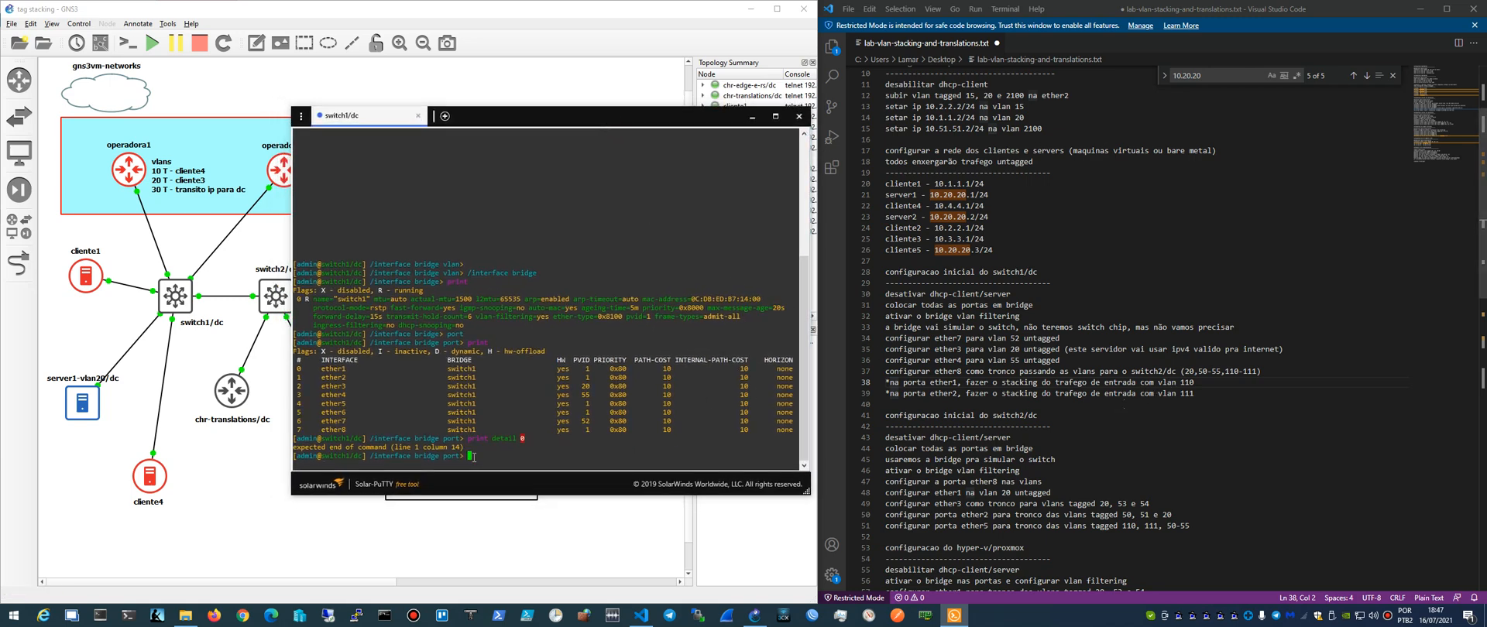
left_click_drag(601, 118, 606, 9)
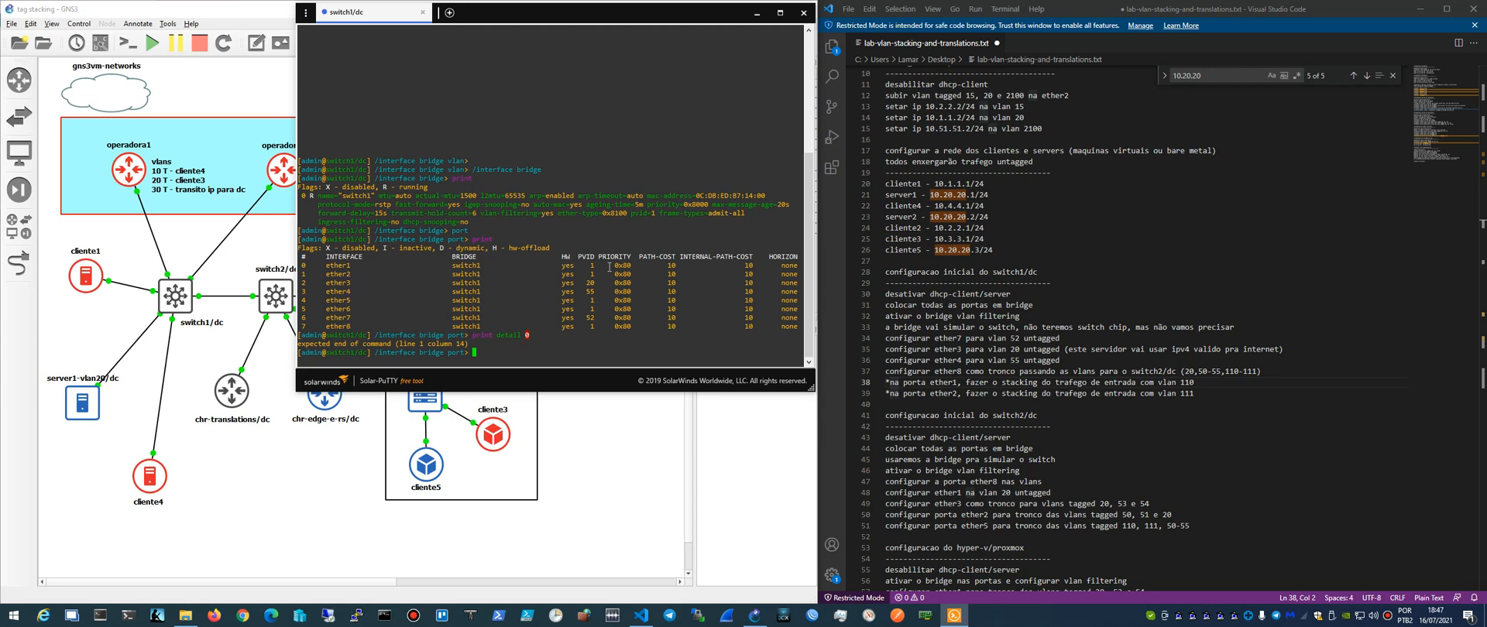
- Print the switch1/dc bridge ports again and try to show port 0 with print 0 detail
type("print")
key("Return")
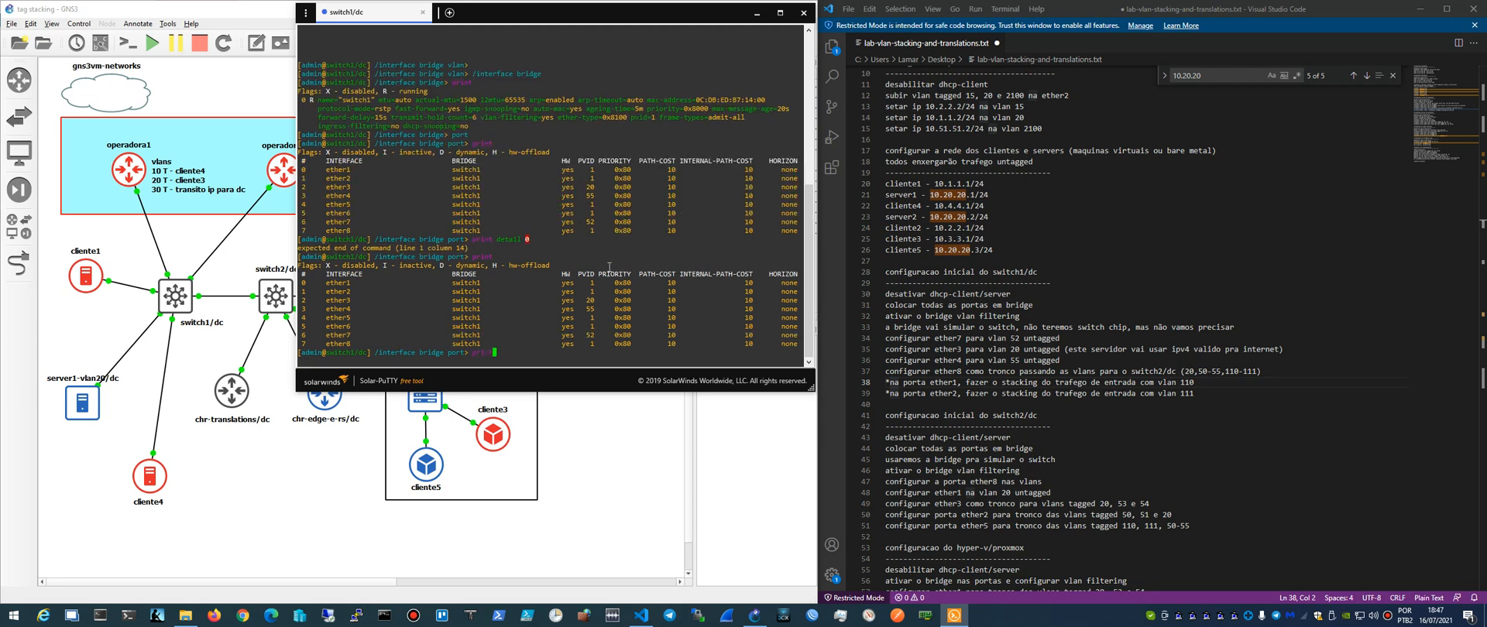
type("print 0 detail")
key("Return")
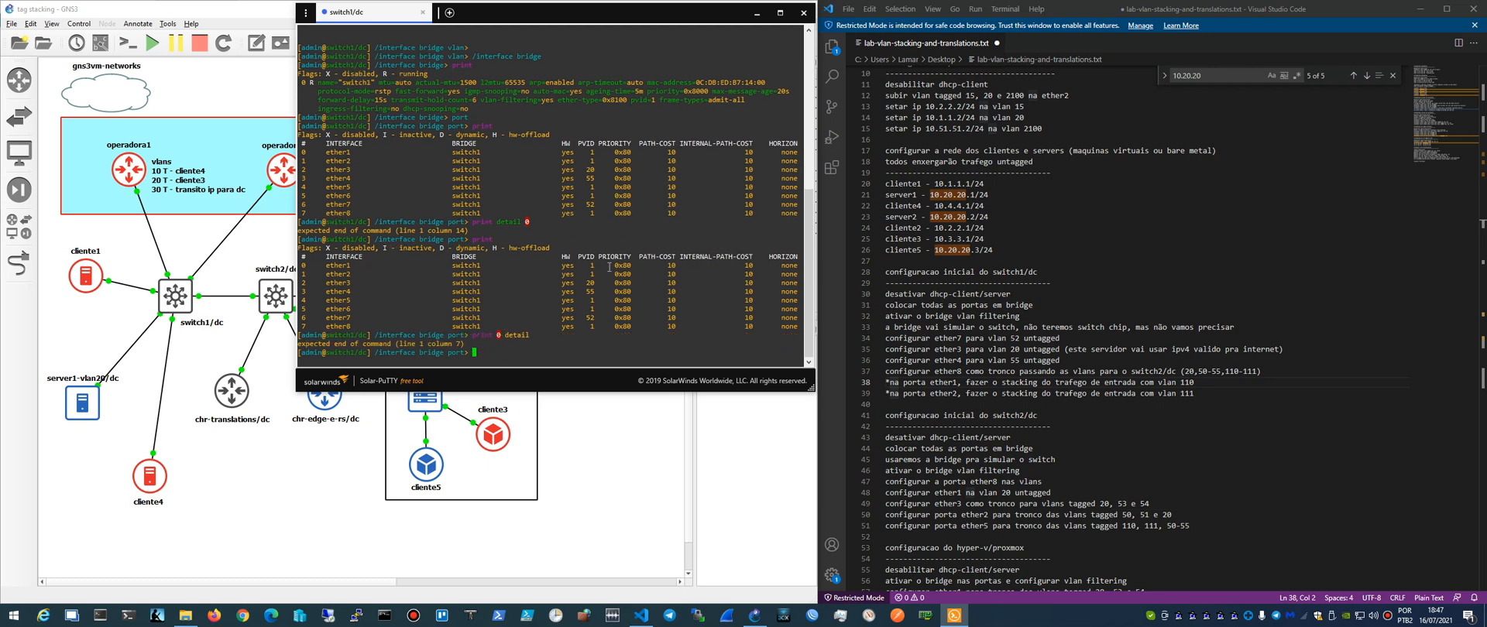
- Print the detailed settings of all bridge ports on switch1/dc
type("print detail")
key("Return")
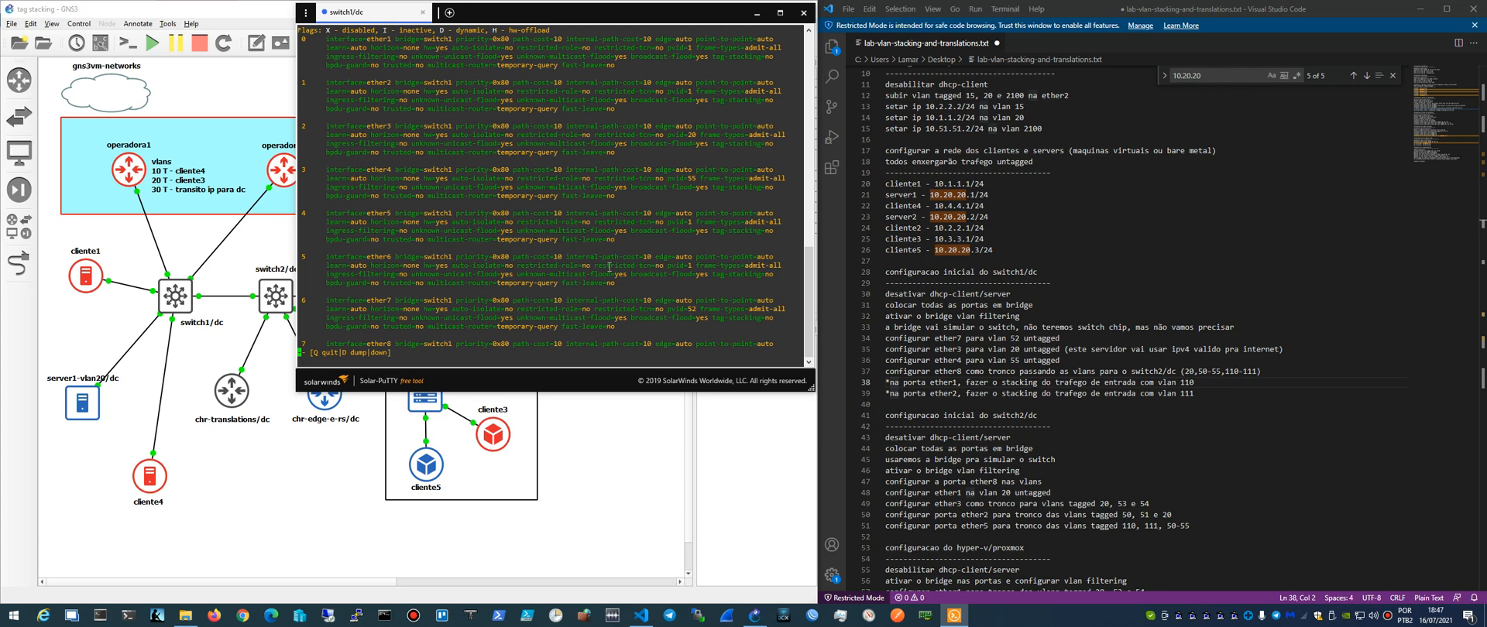
- Quit the paged listing and print the detailed bridge port settings only where interface=ether1
type("qprint")
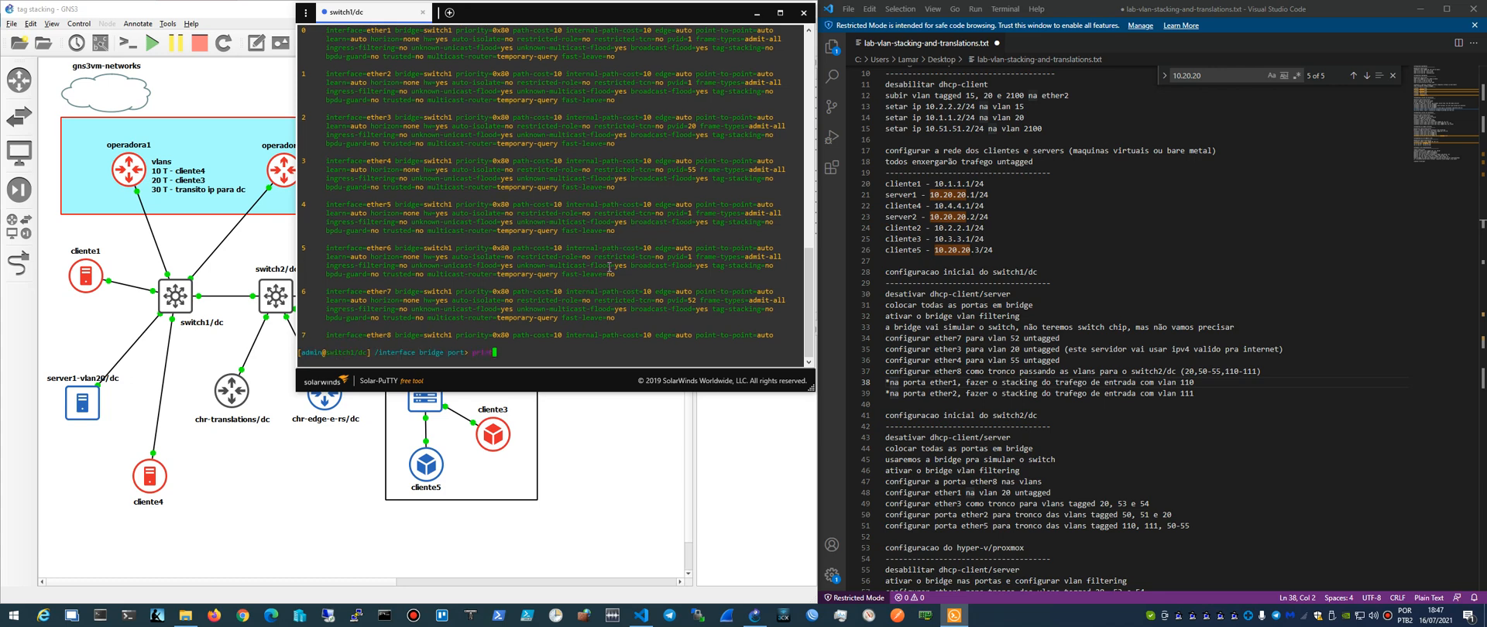
type(" detail where interface =ether1")
key("Return")
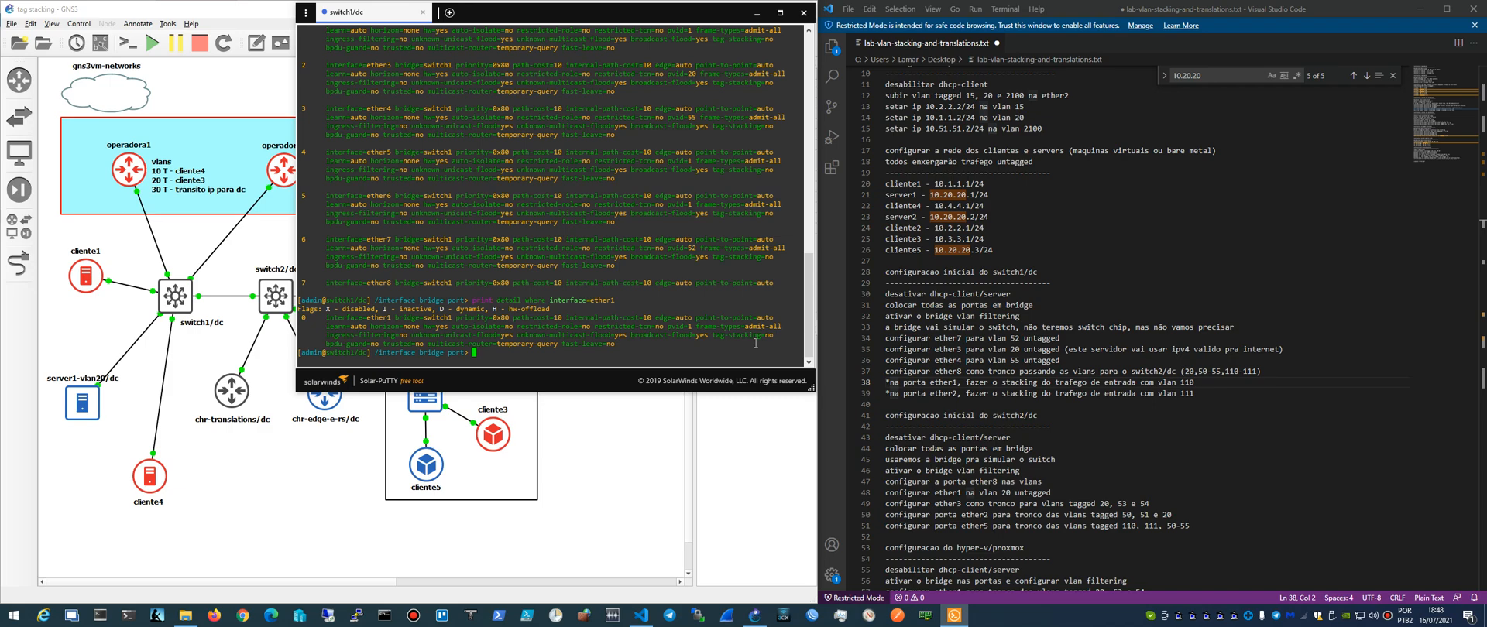
- Switch to WinBox and connect to the RESERVA neighbor by its MAC address, with login admin and the account password
left_click(810, 615)
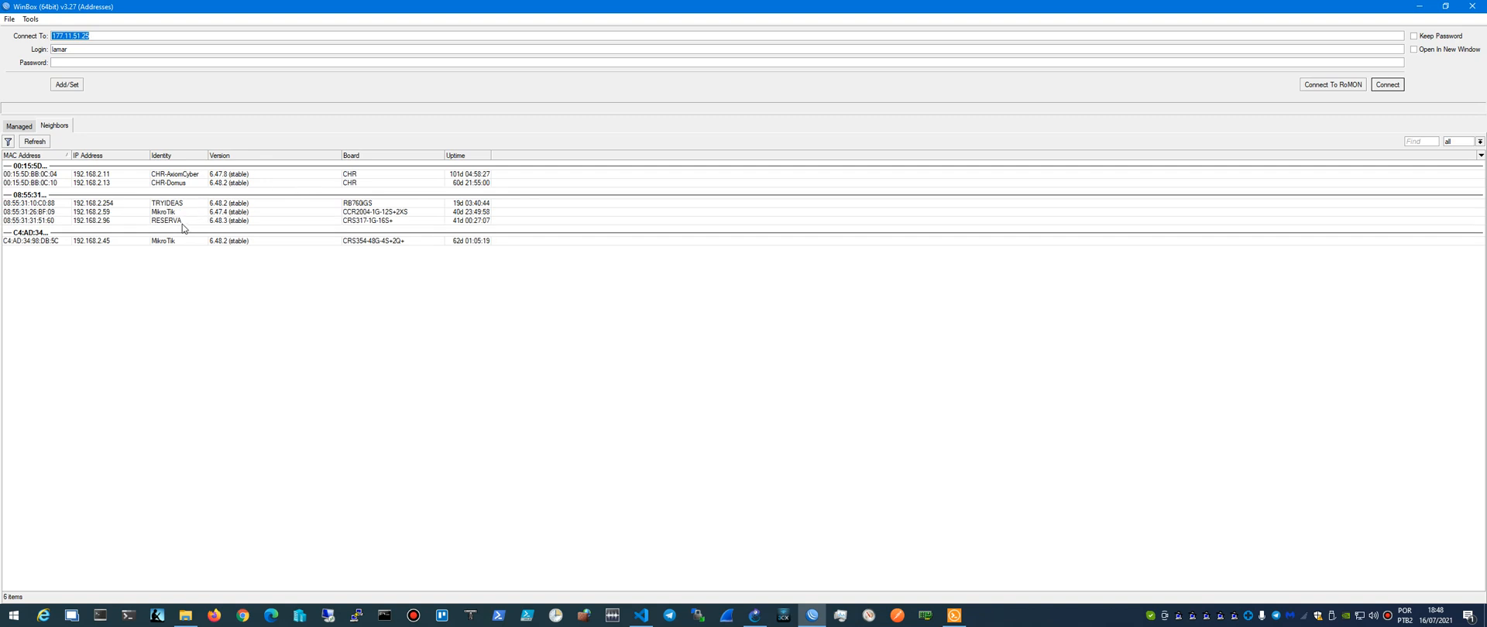
left_click(159, 229)
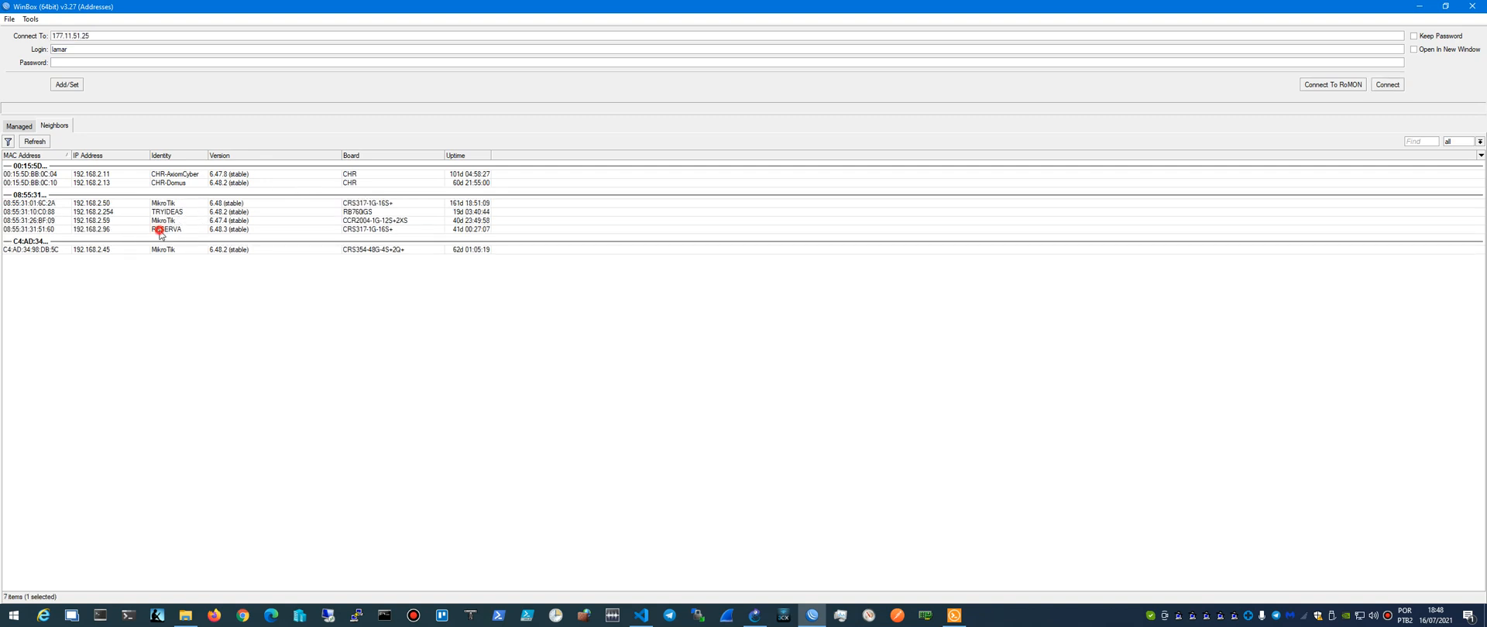
left_click(54, 229)
left_click(90, 63)
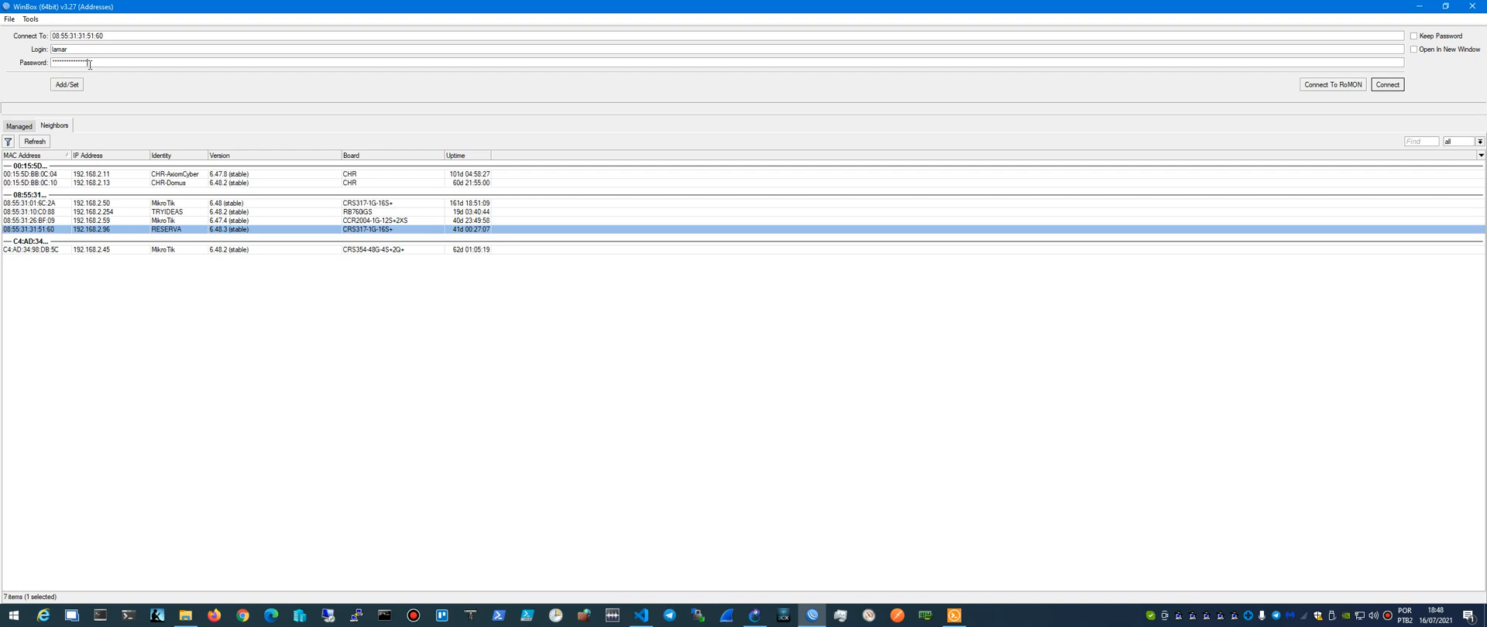
key("shift+Tab")
type("admin")
left_click(1391, 87)
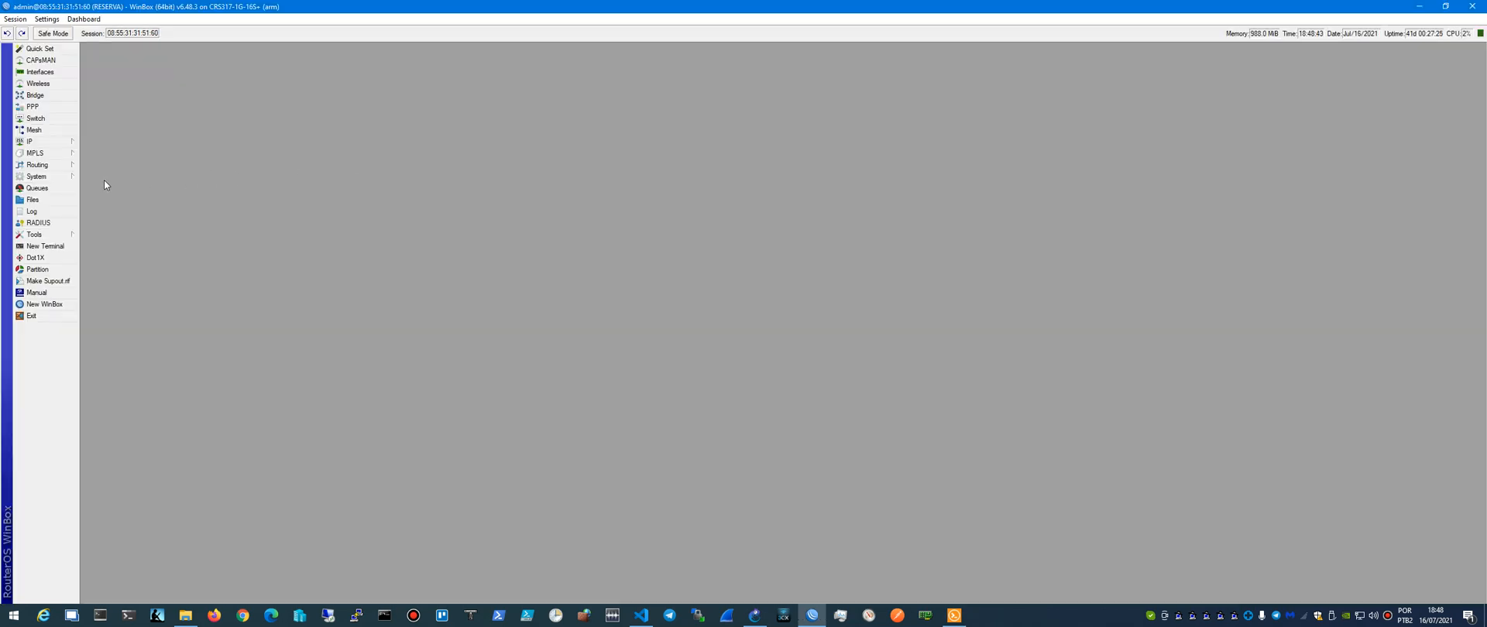
- Open the sfp-sfpplus5 bridge port on RESERVA and examine its VLAN, STP and general settings
left_click(53, 142)
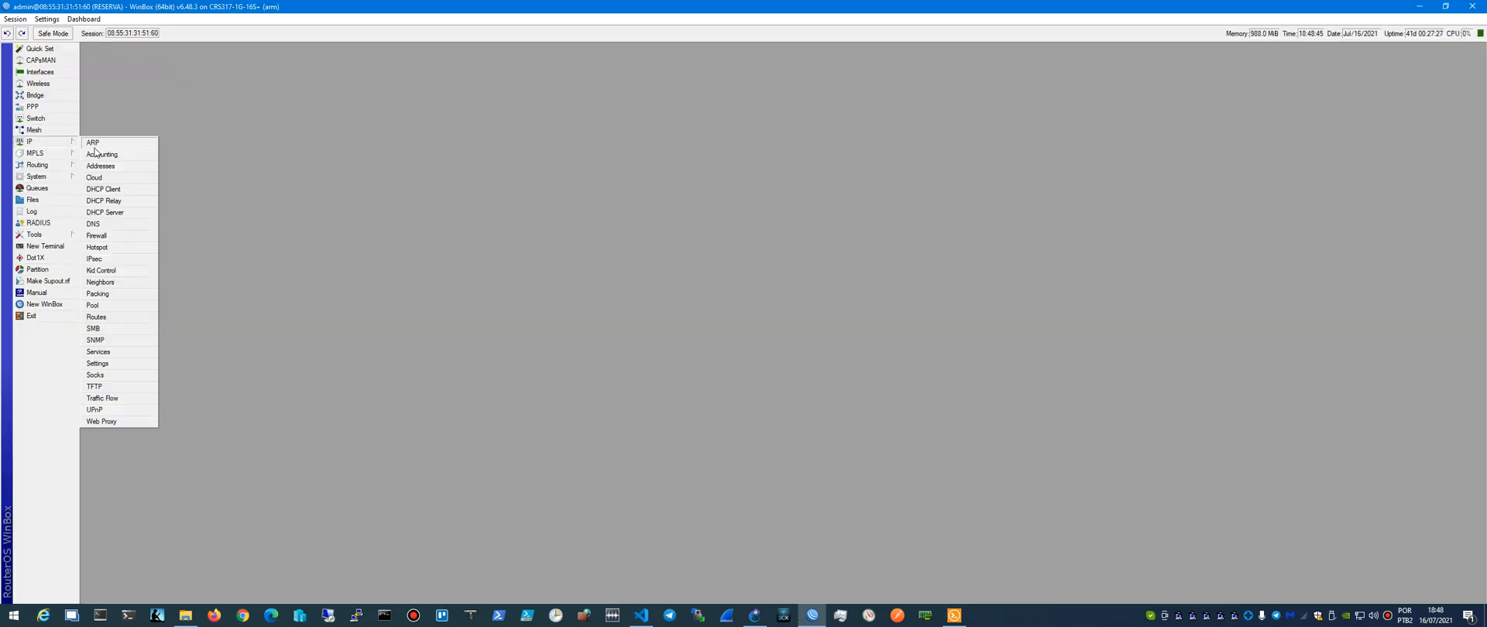
left_click(46, 95)
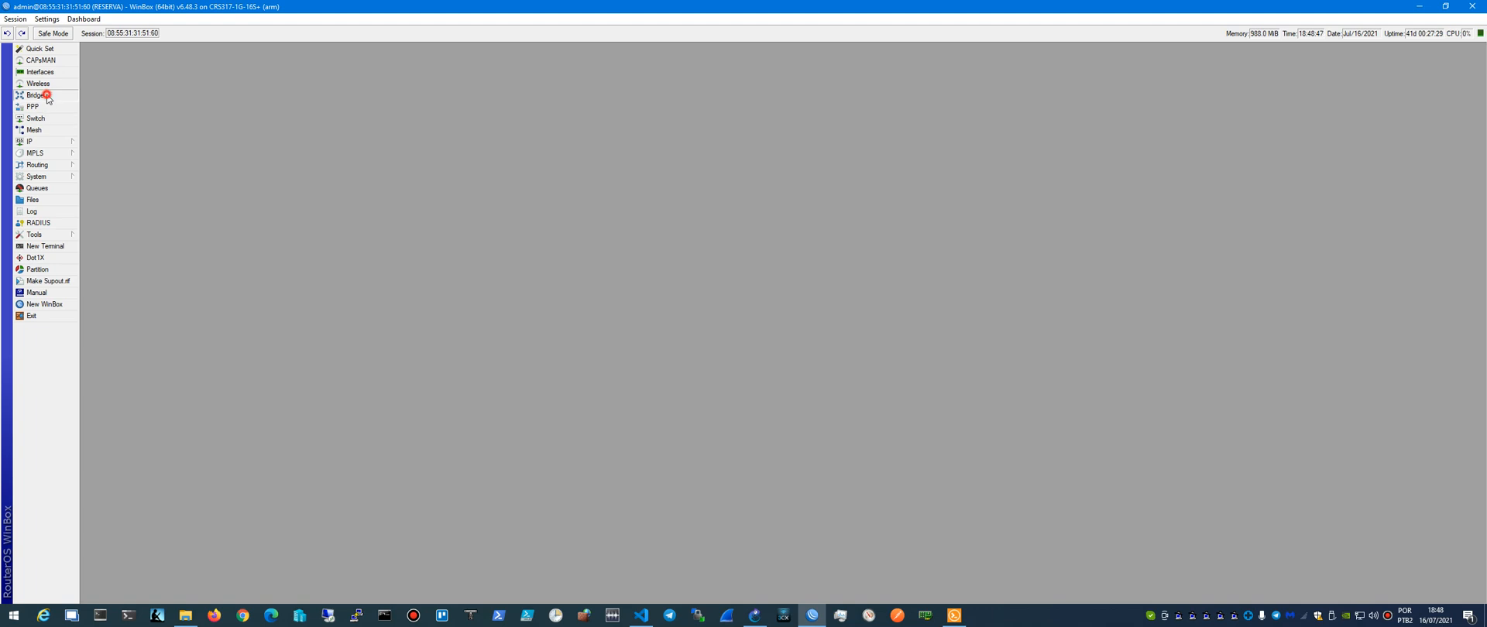
left_click(118, 65)
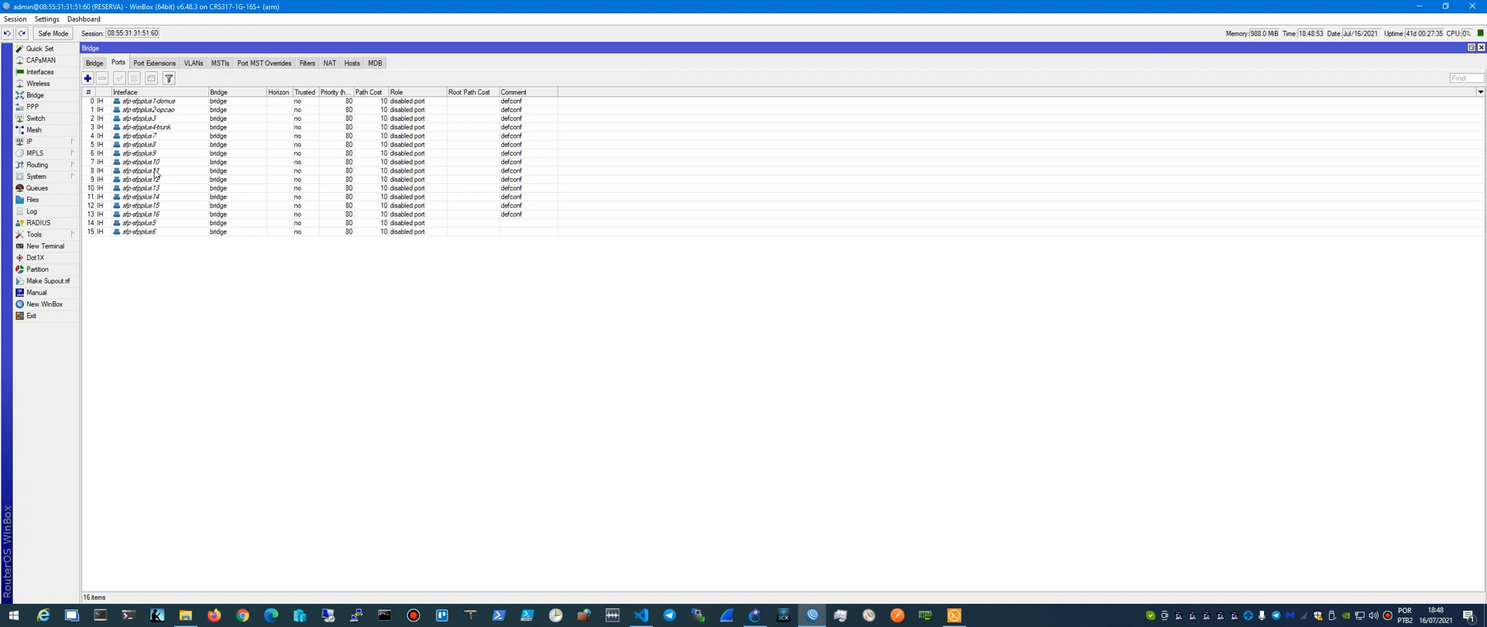
double_click(154, 223)
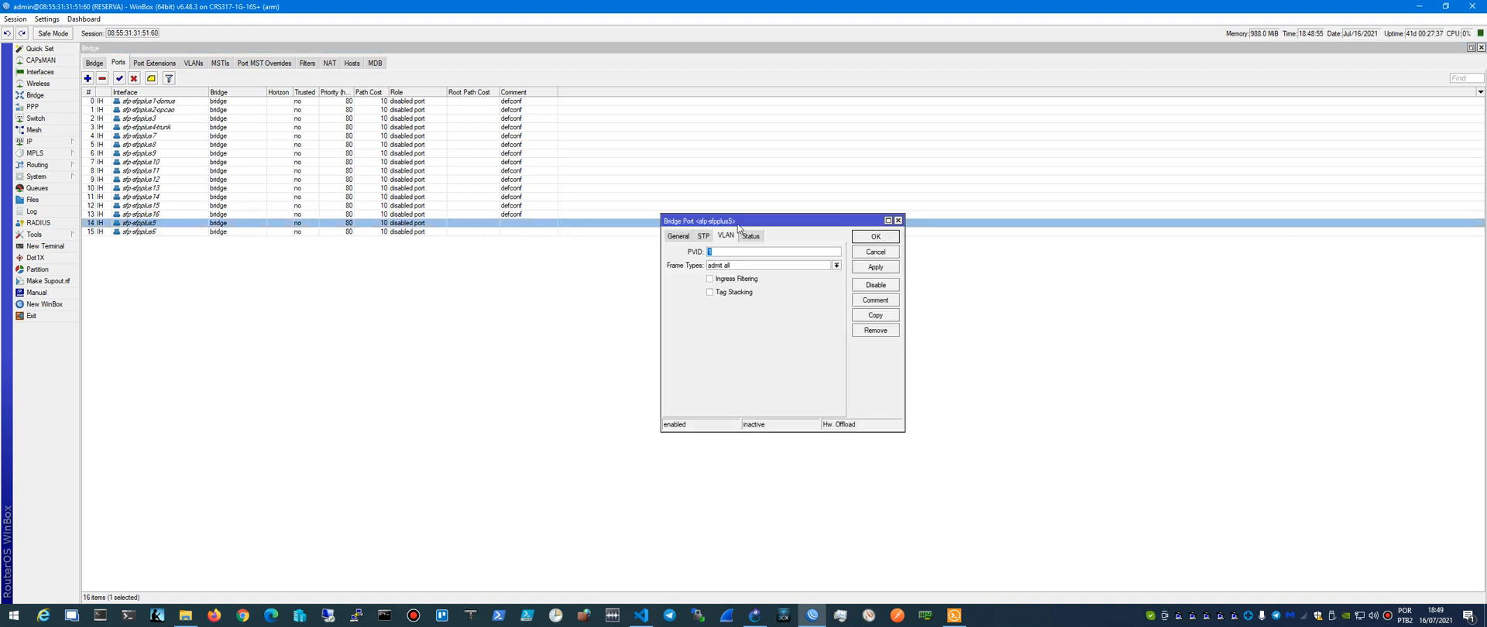
left_click(709, 236)
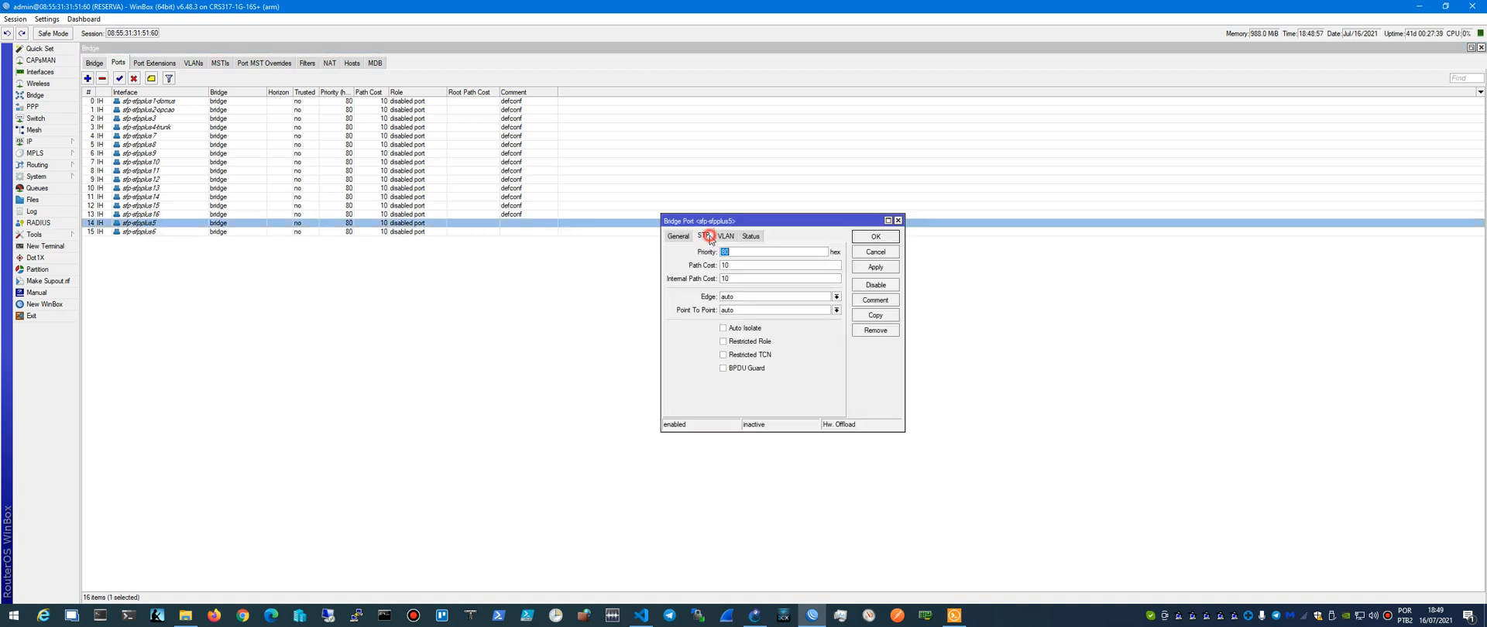
left_click(679, 235)
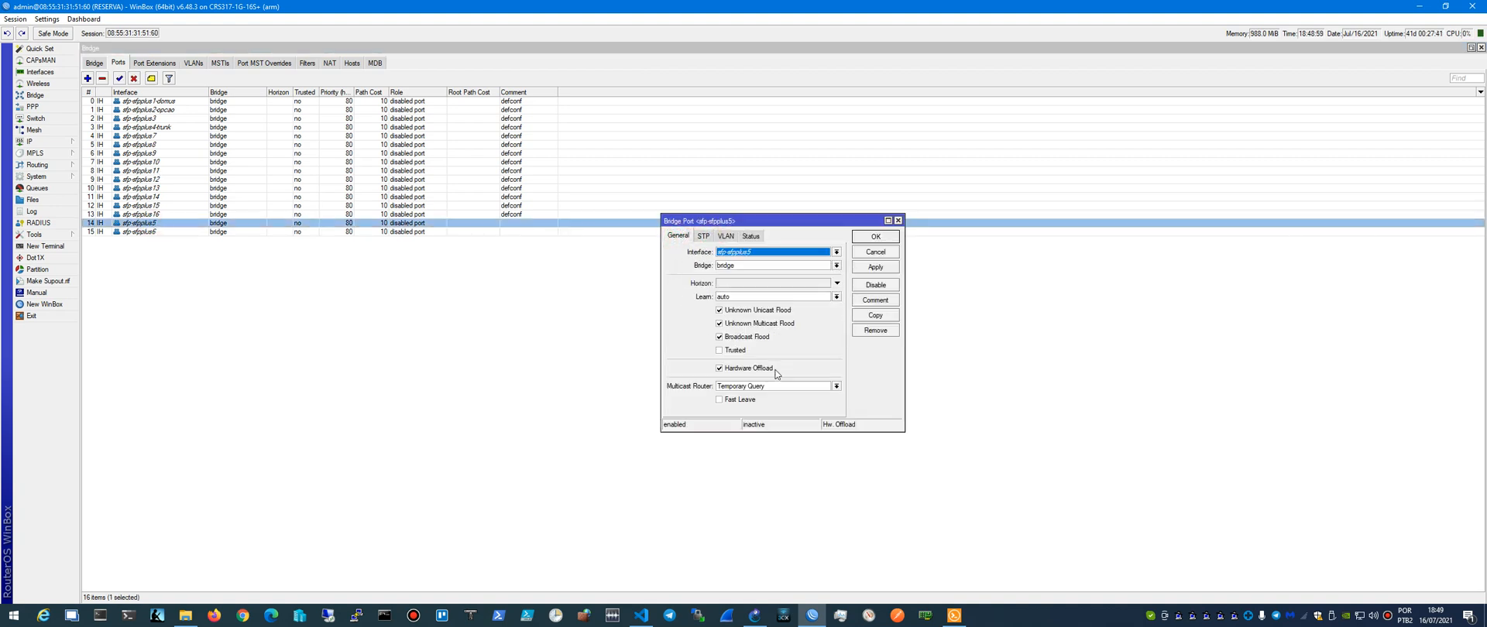
- Examine the tag stacking and frame type options of RESERVA's sfp-sfpplus5 bridge port, discard the changes and close the WinBox session
left_click(721, 237)
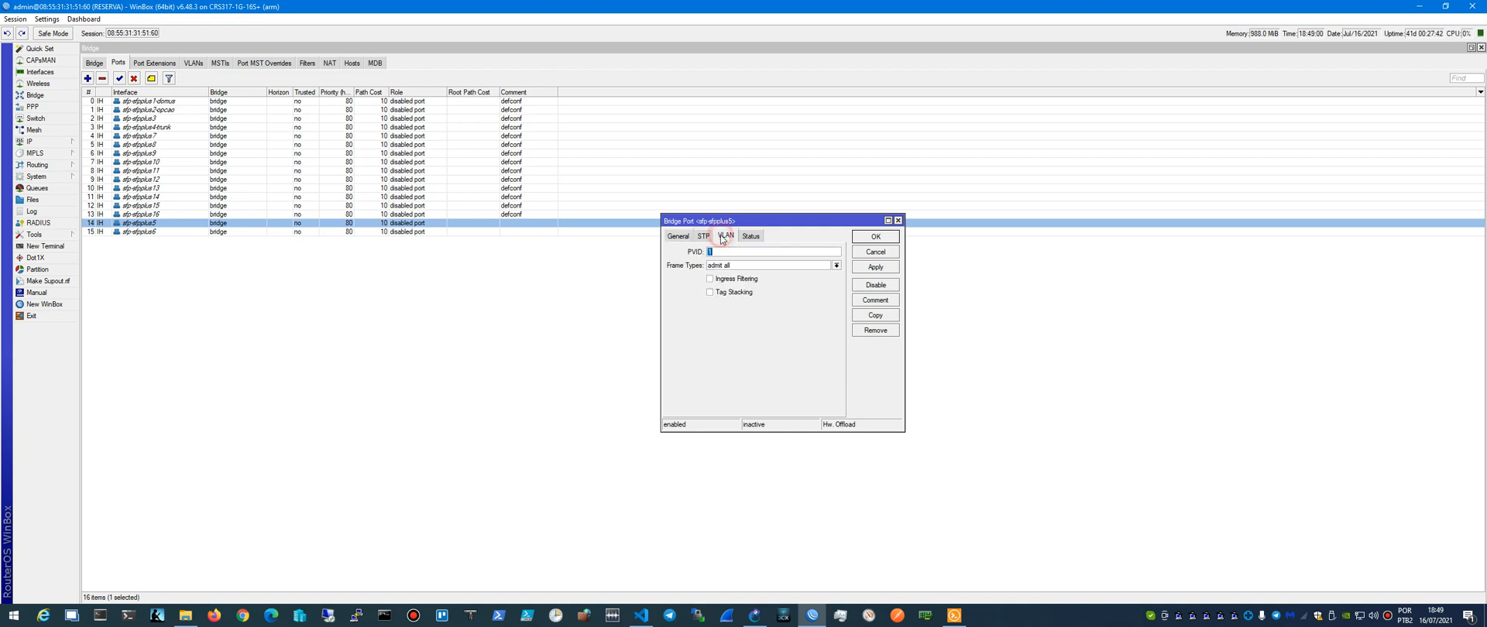
left_click(711, 292)
left_click(728, 266)
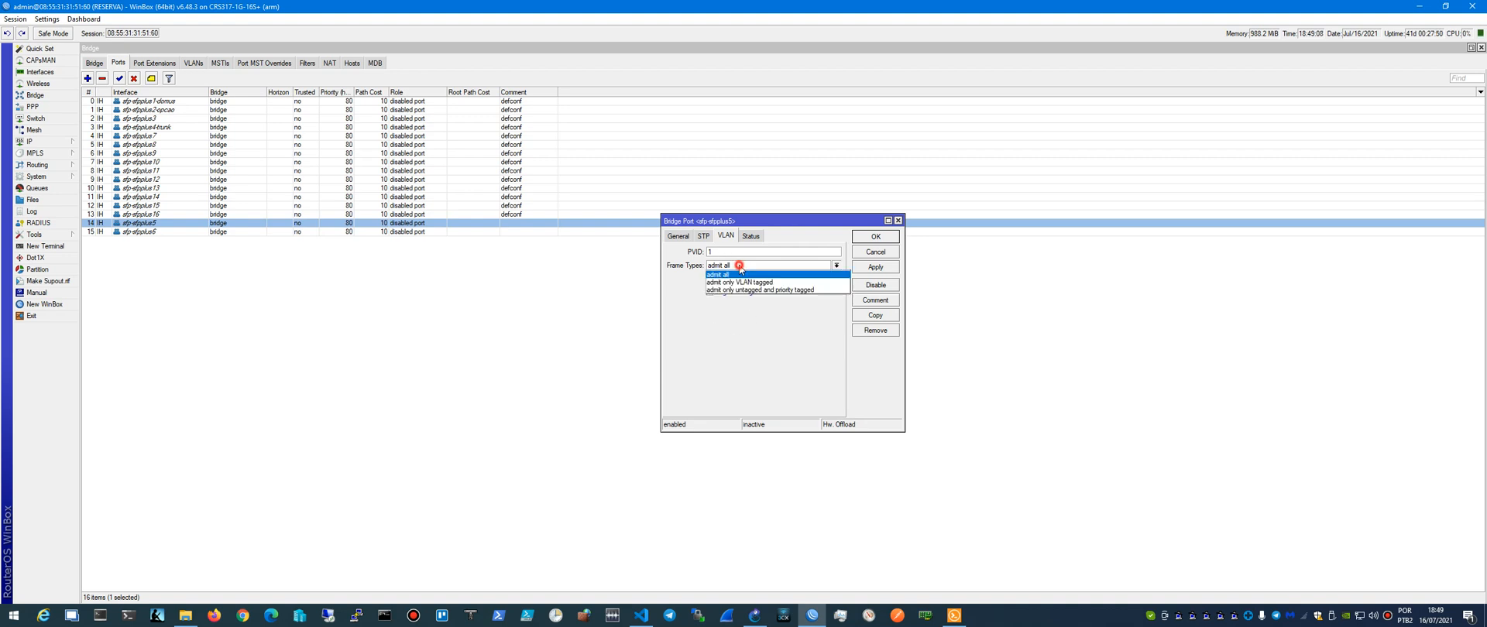
left_click(739, 266)
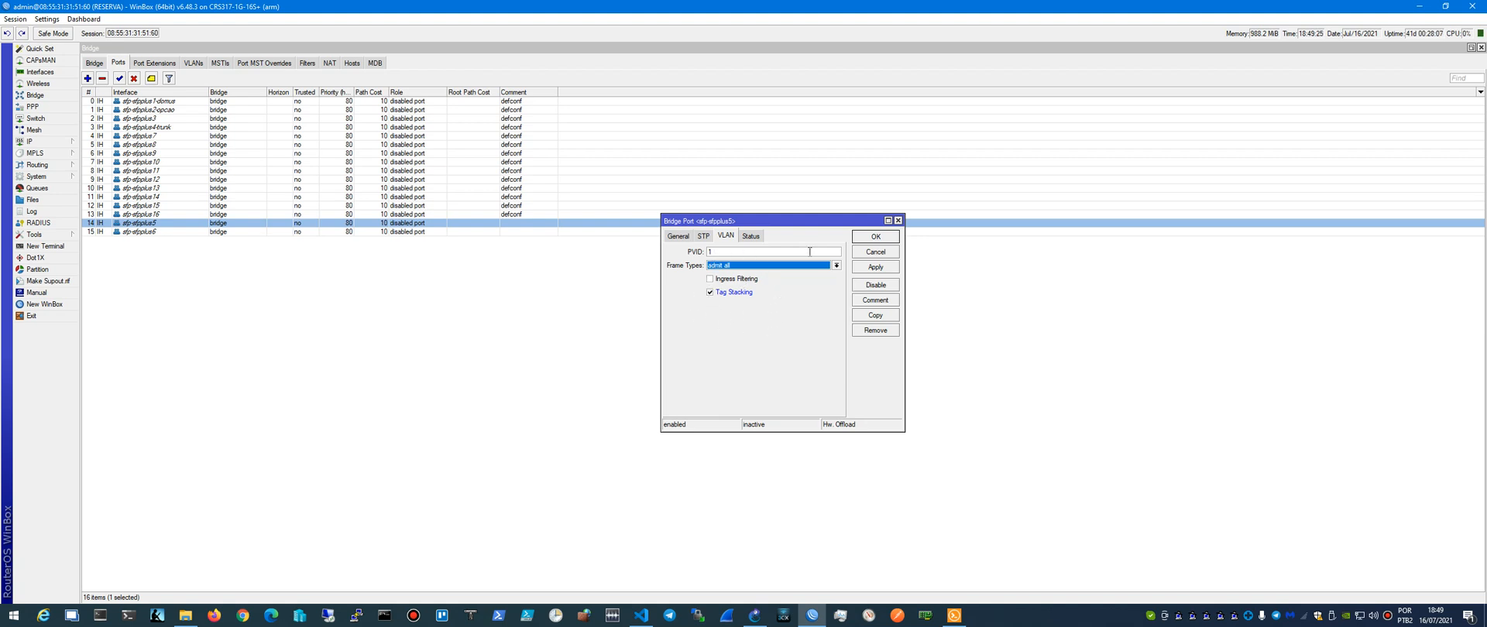
left_click(858, 255)
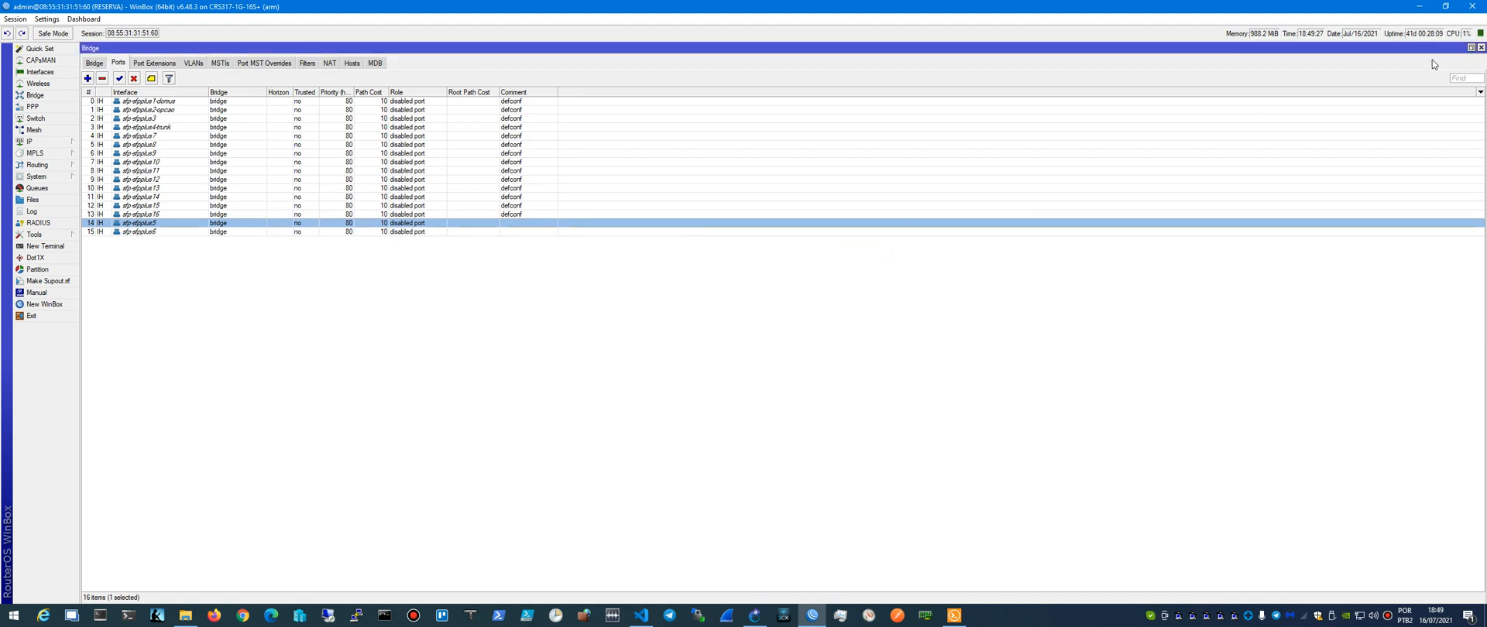
left_click(1480, 48)
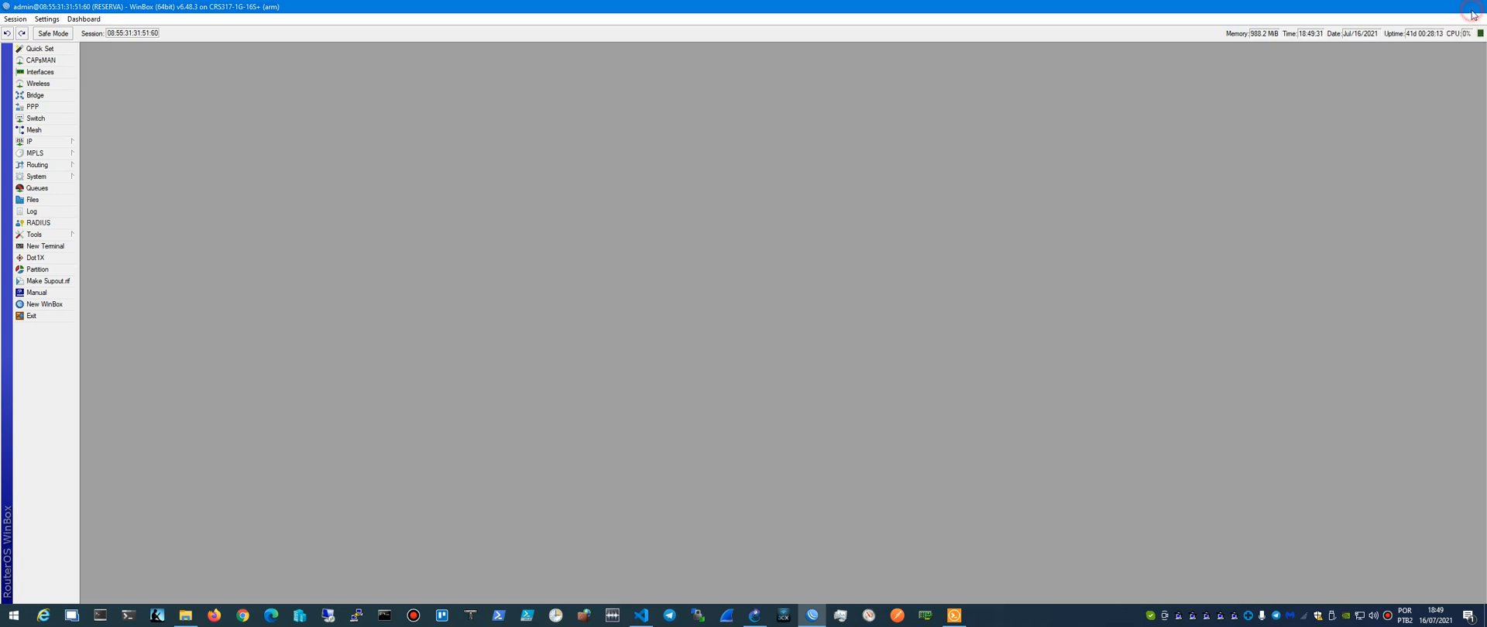
left_click(1472, 6)
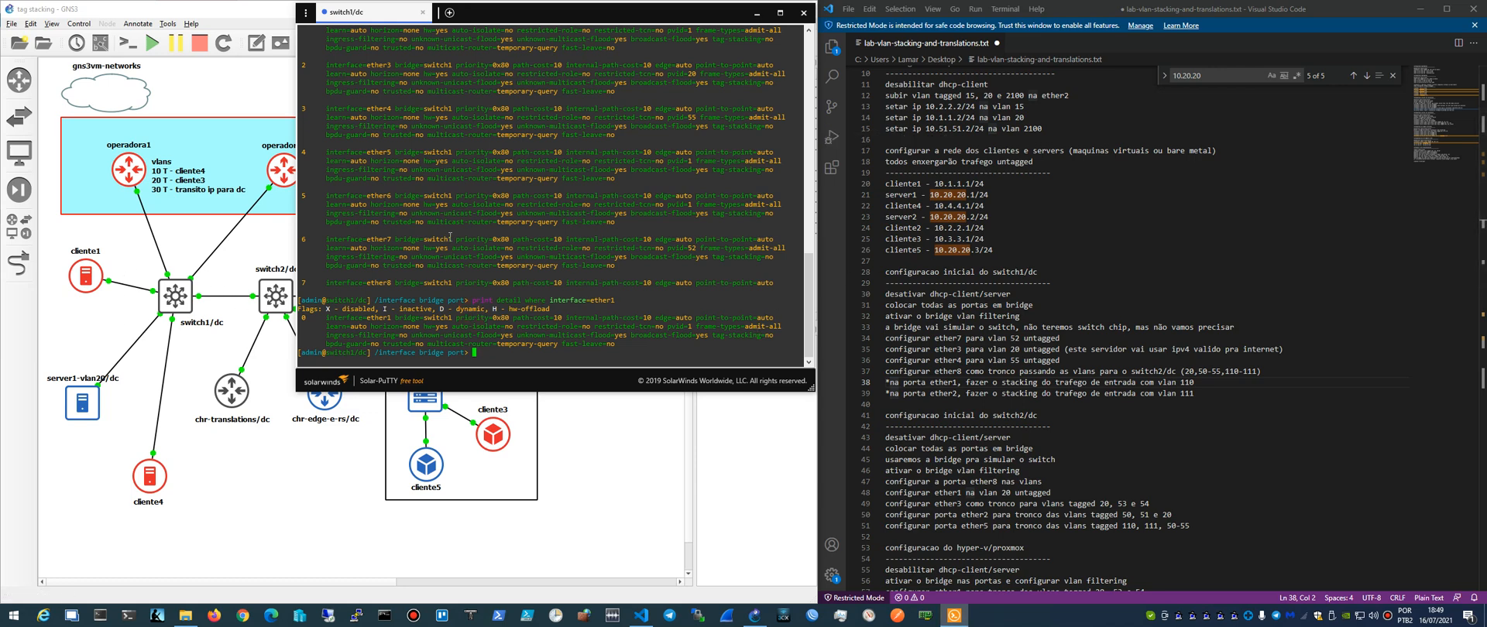
- Print the bridge VLAN table on switch1/dc in brief form and again in detail
type("..")
key("Return")
type("vlan")
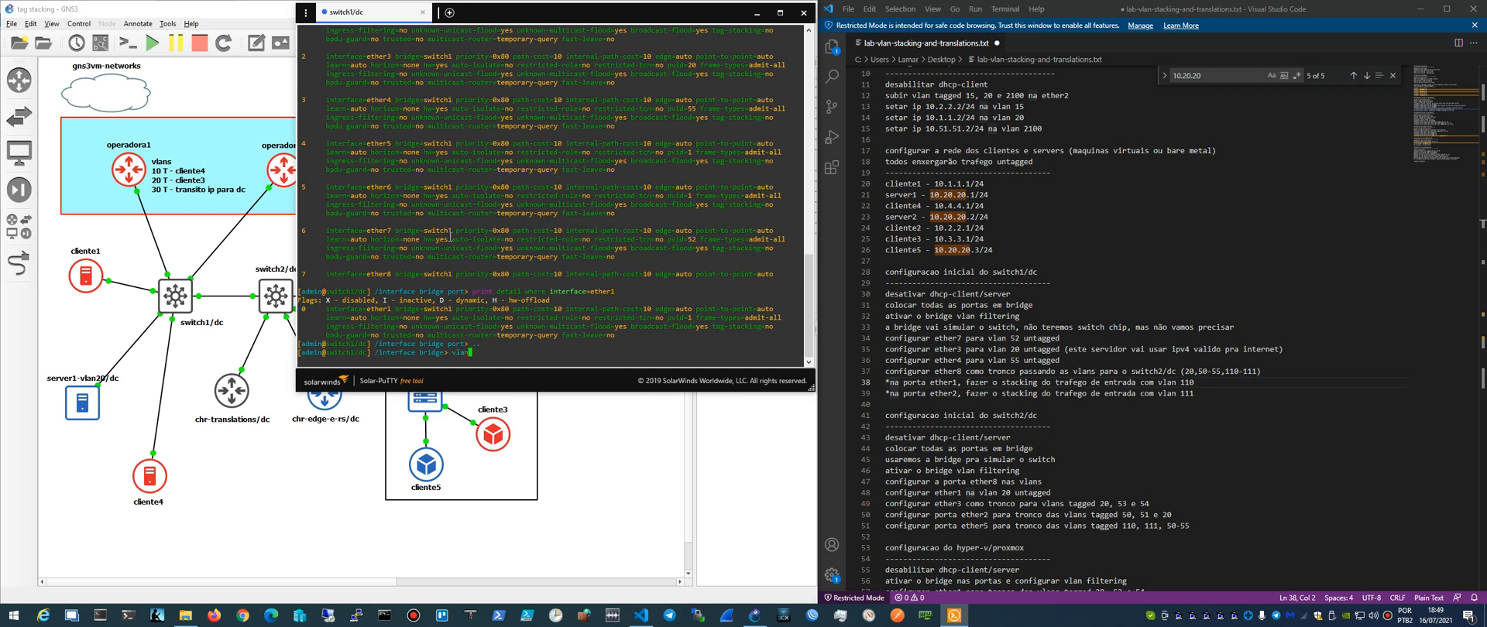
key("Return")
type("print")
key("Return")
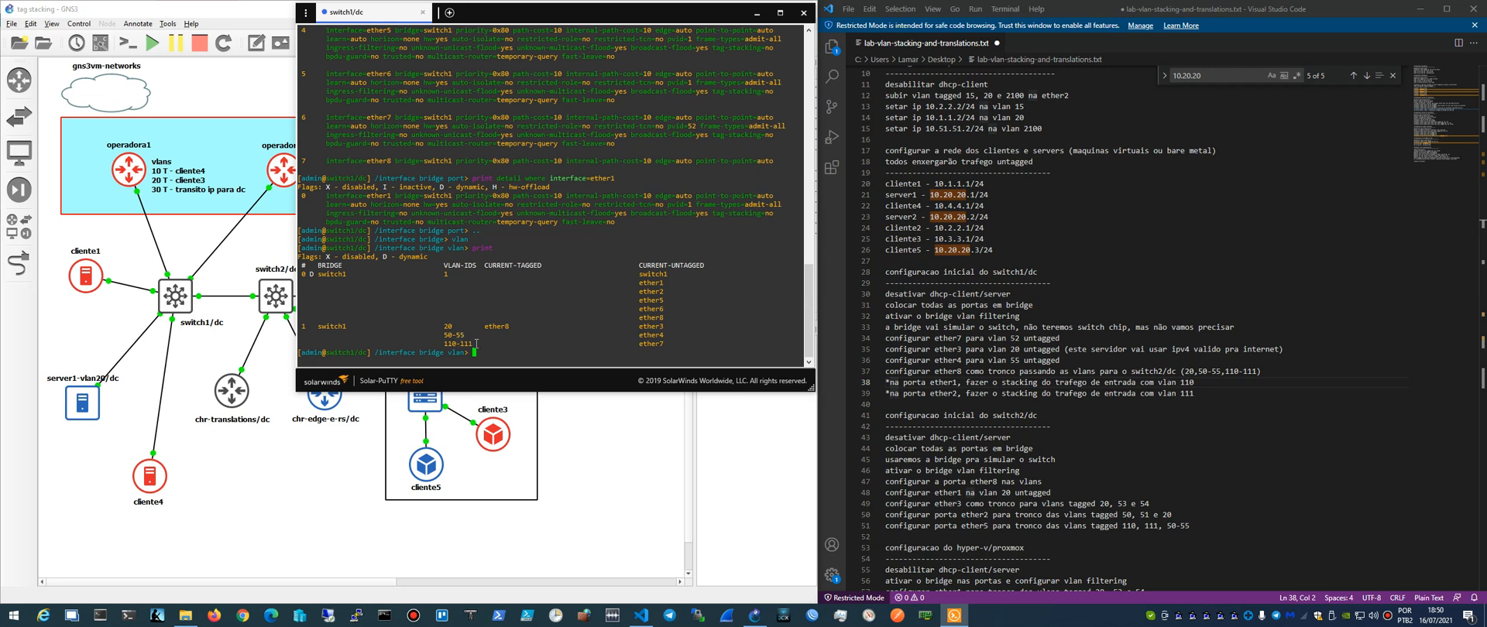
type("detail")
key("Return")
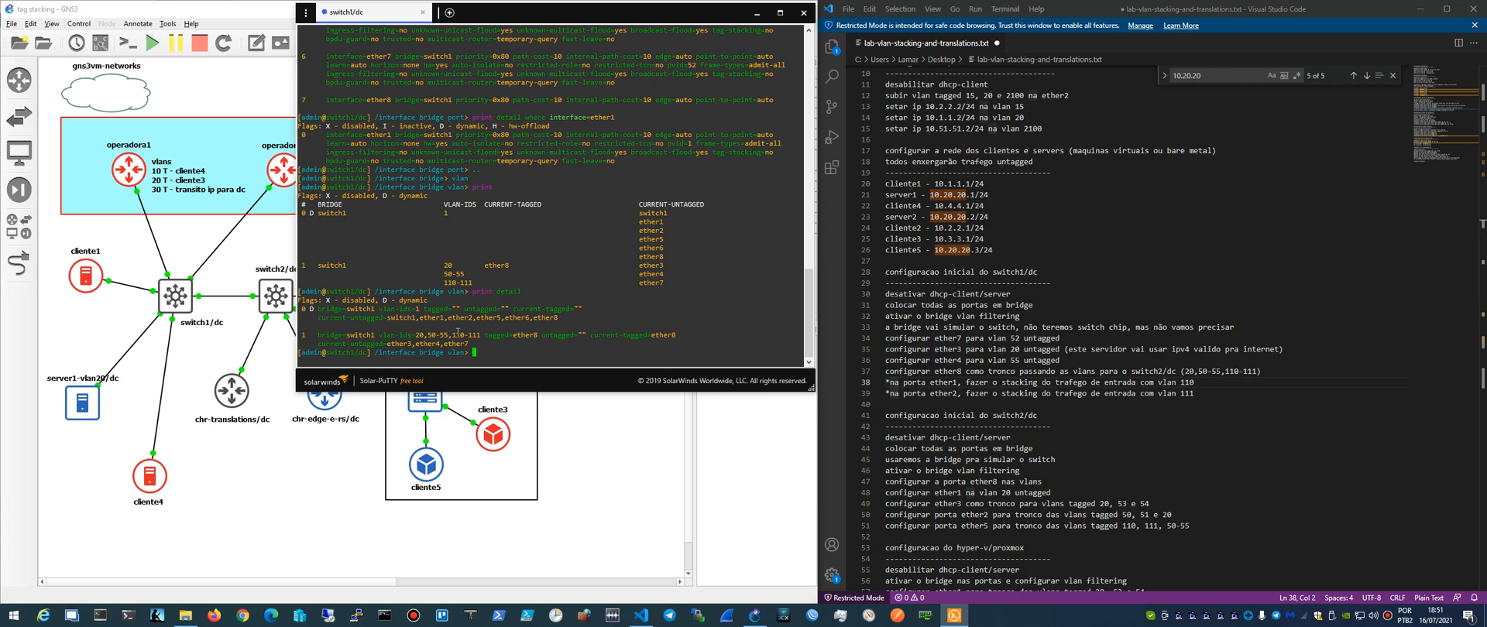
- Review the lab notes for switch1/dc, highlighting the untagged port lines for ether7 on VLAN 52 and ether4 on VLAN 55
left_click(993, 249)
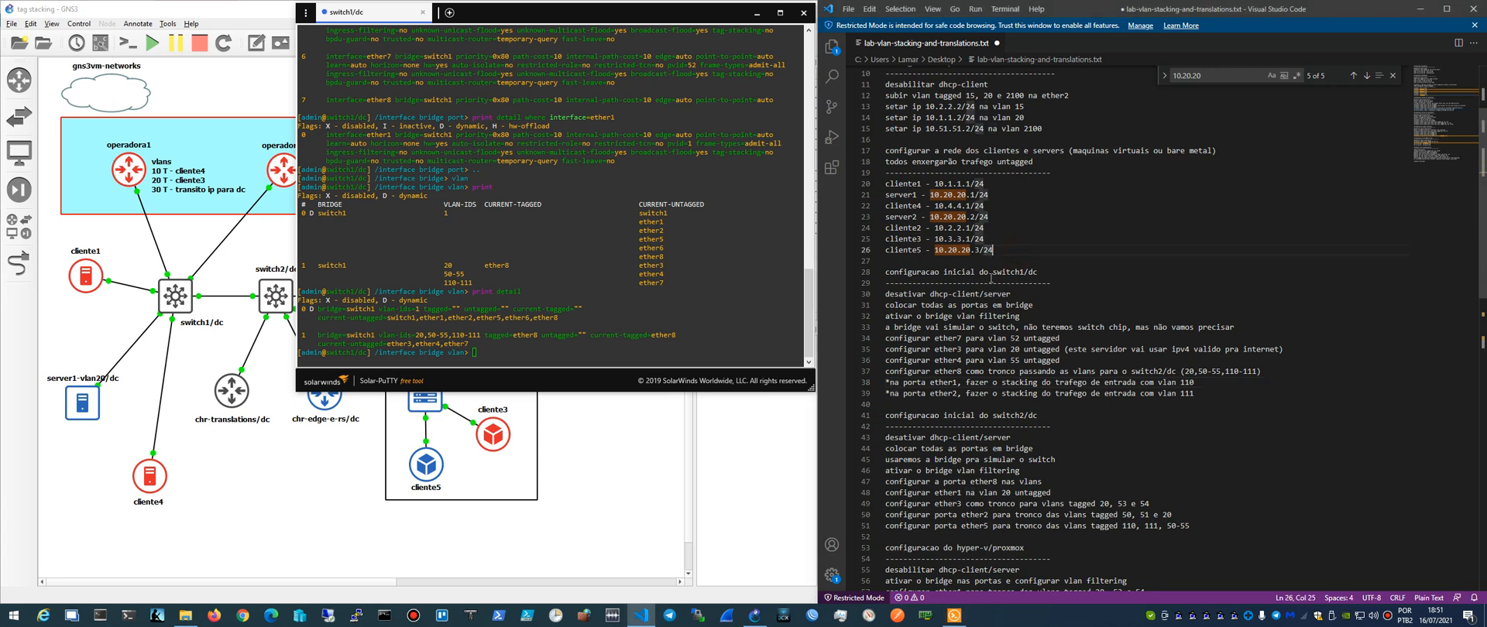
scroll(985, 271, "up", 4)
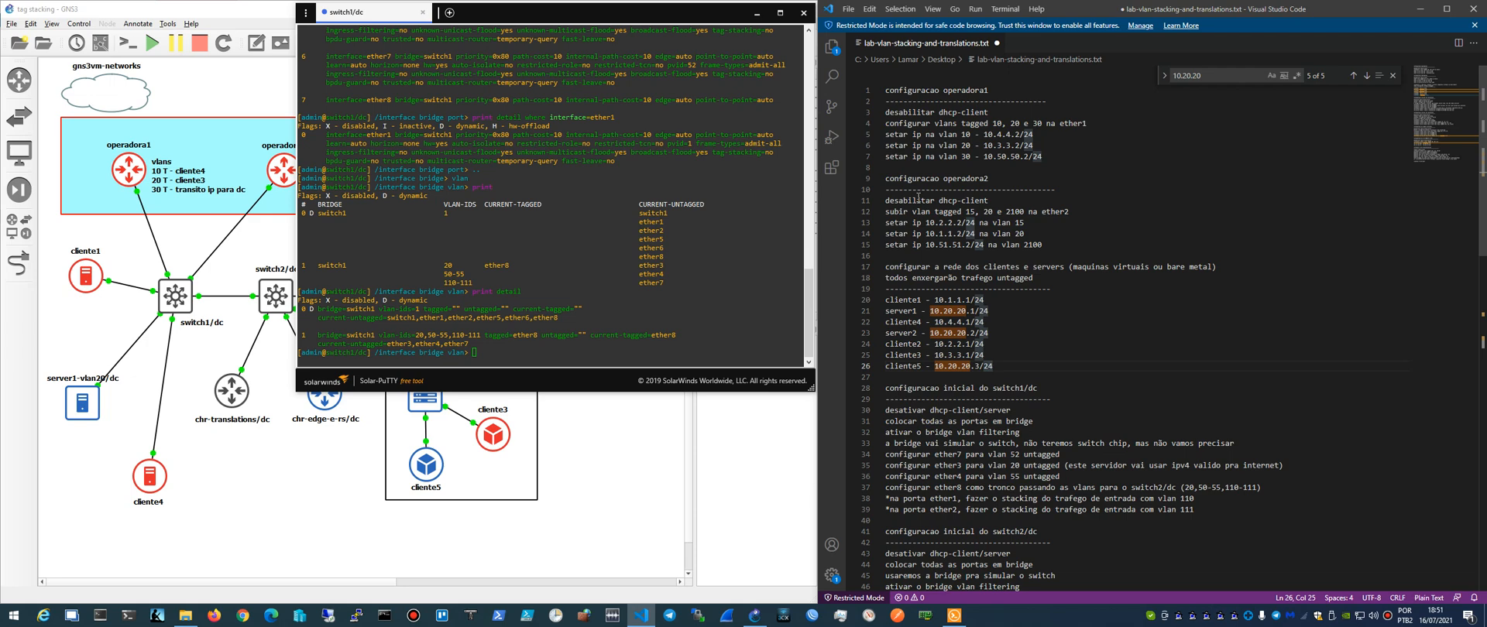
scroll(913, 209, "down", 2)
scroll(913, 210, "up", 2)
scroll(915, 210, "down", 3)
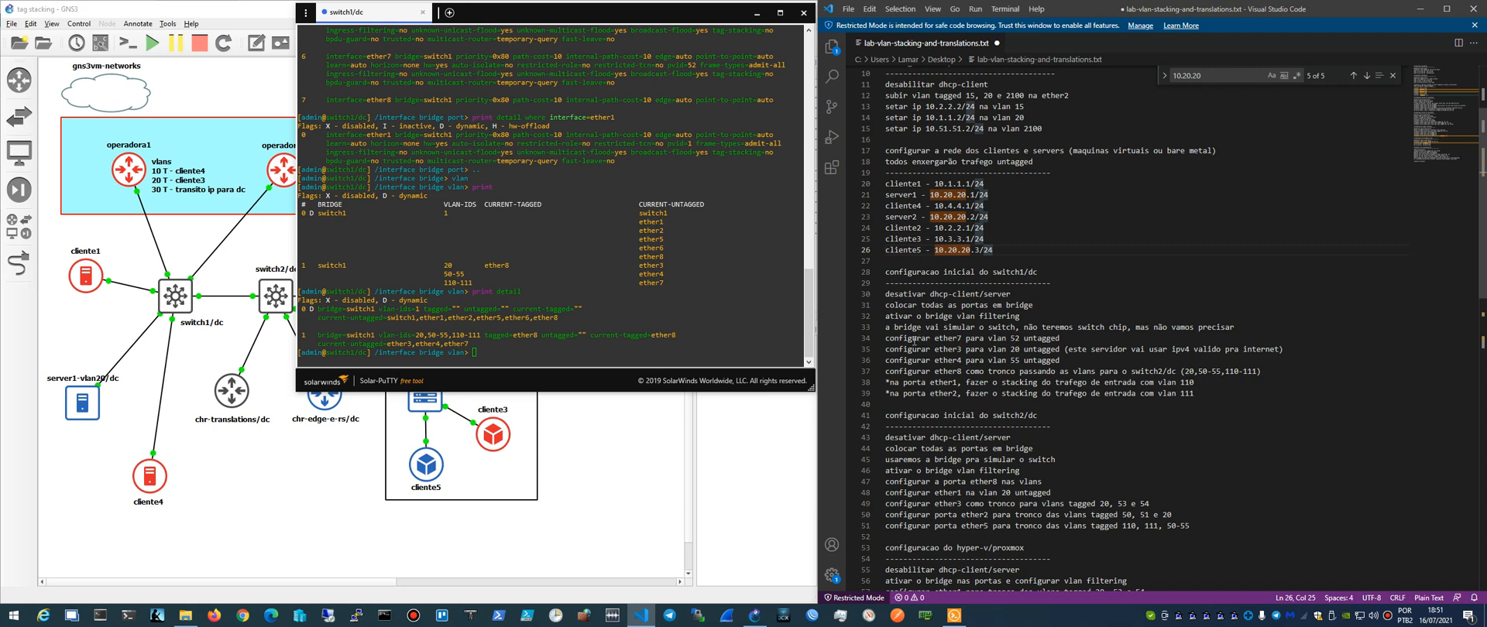
left_click_drag(888, 338, 1060, 339)
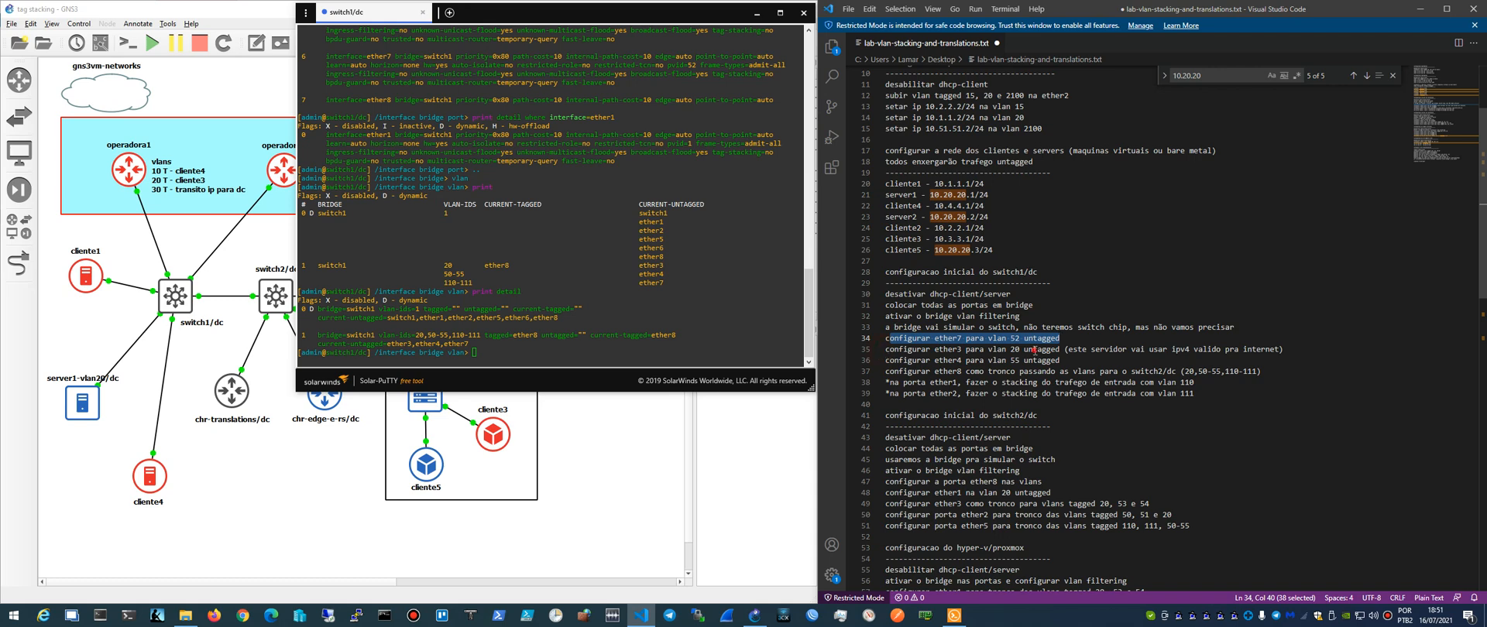
left_click_drag(887, 360, 1051, 360)
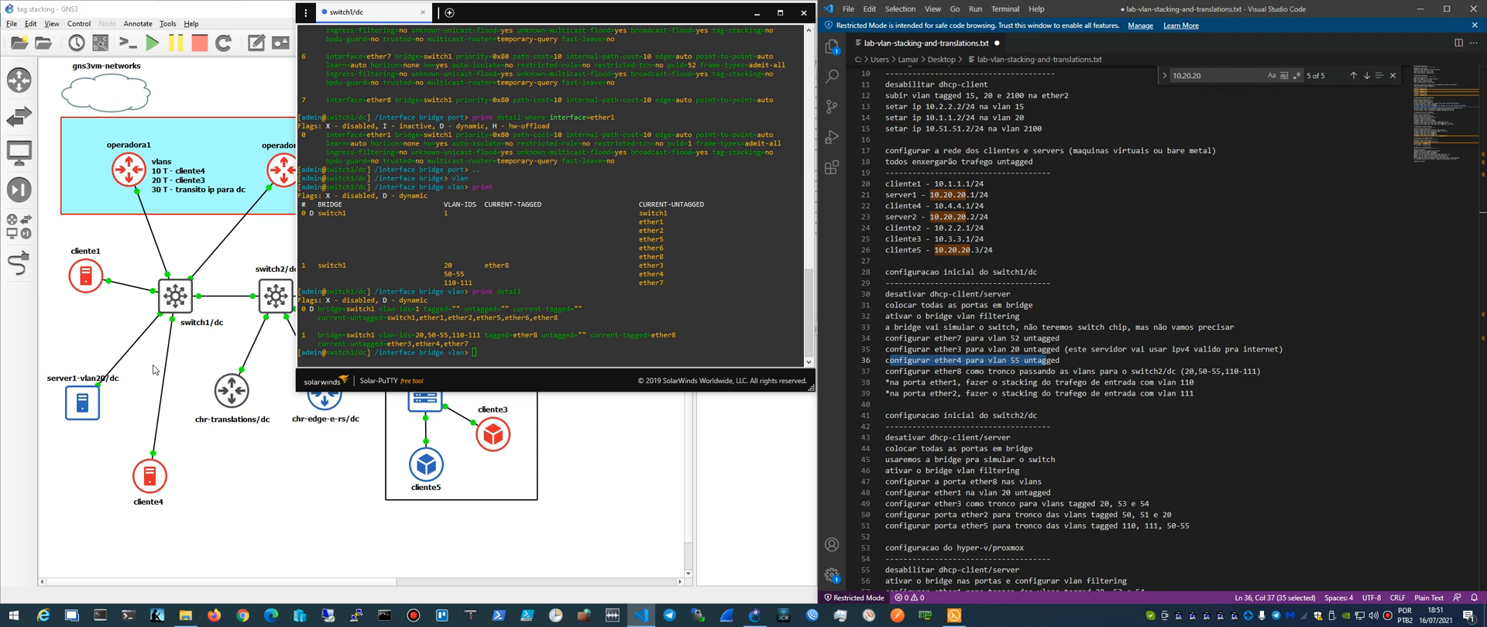
- Open the server1-vlan20/dc console, ping 10.20.20.2 from it and close that console
double_click(93, 407)
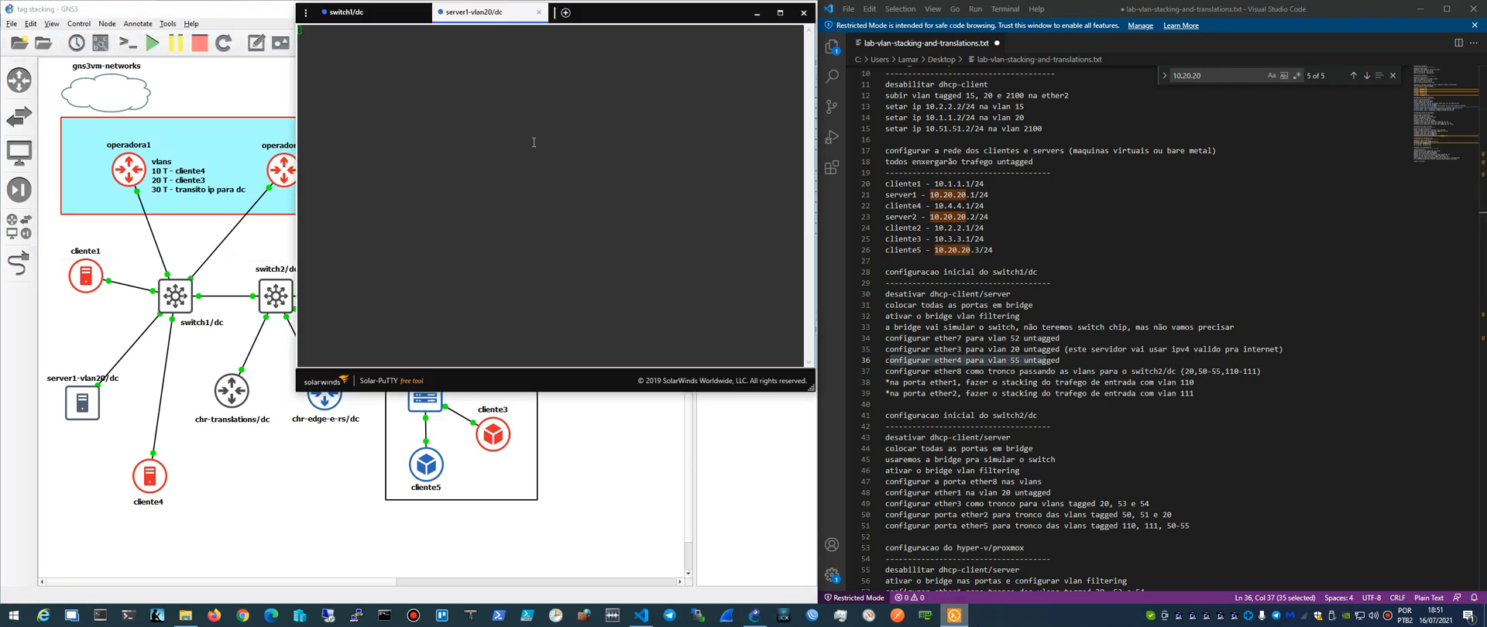
key("Return")
key("Return")
key("Return")
key("Return")
type("ping ")
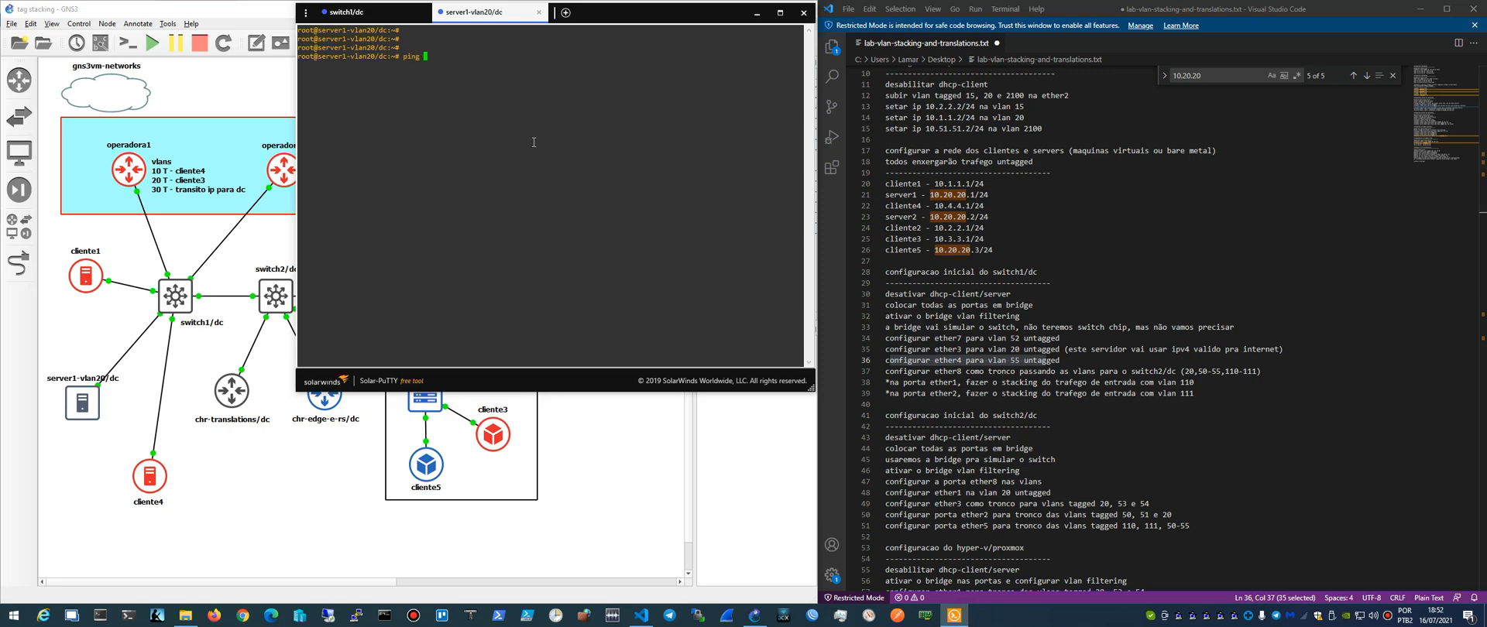
type("10.20.20.2")
key("Return")
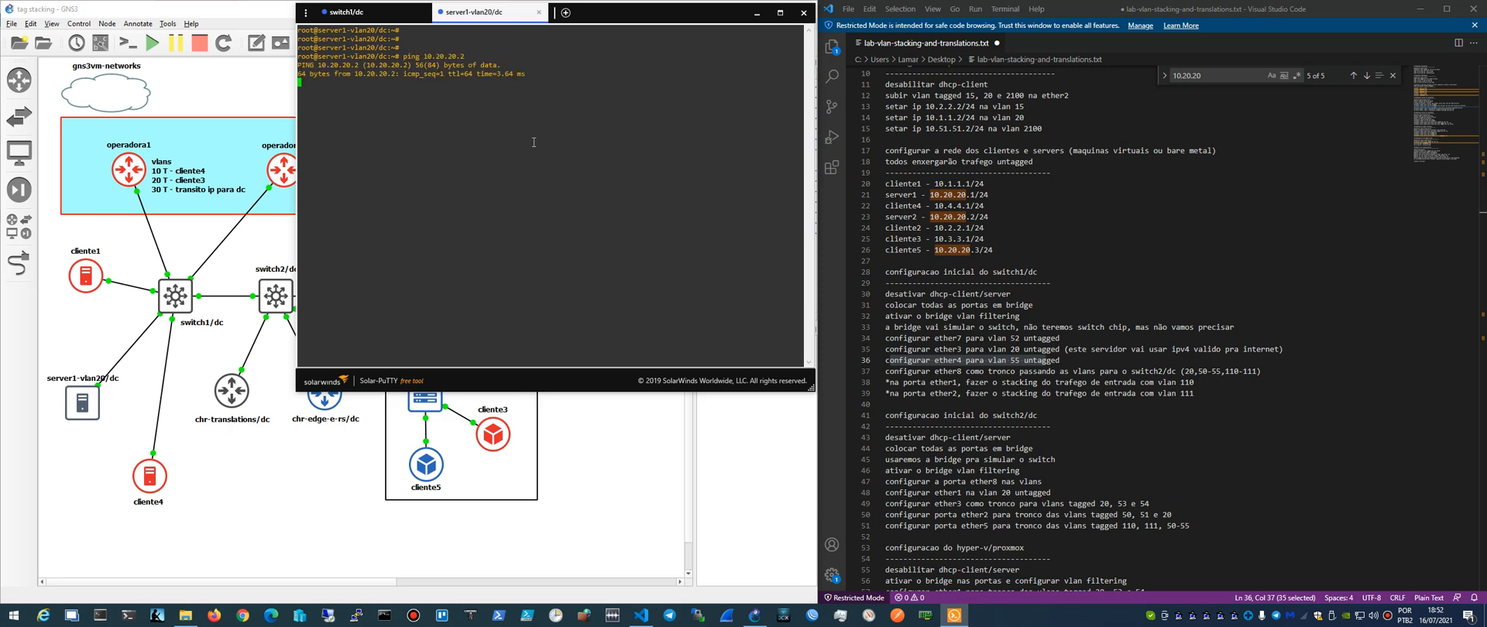
left_click(539, 12)
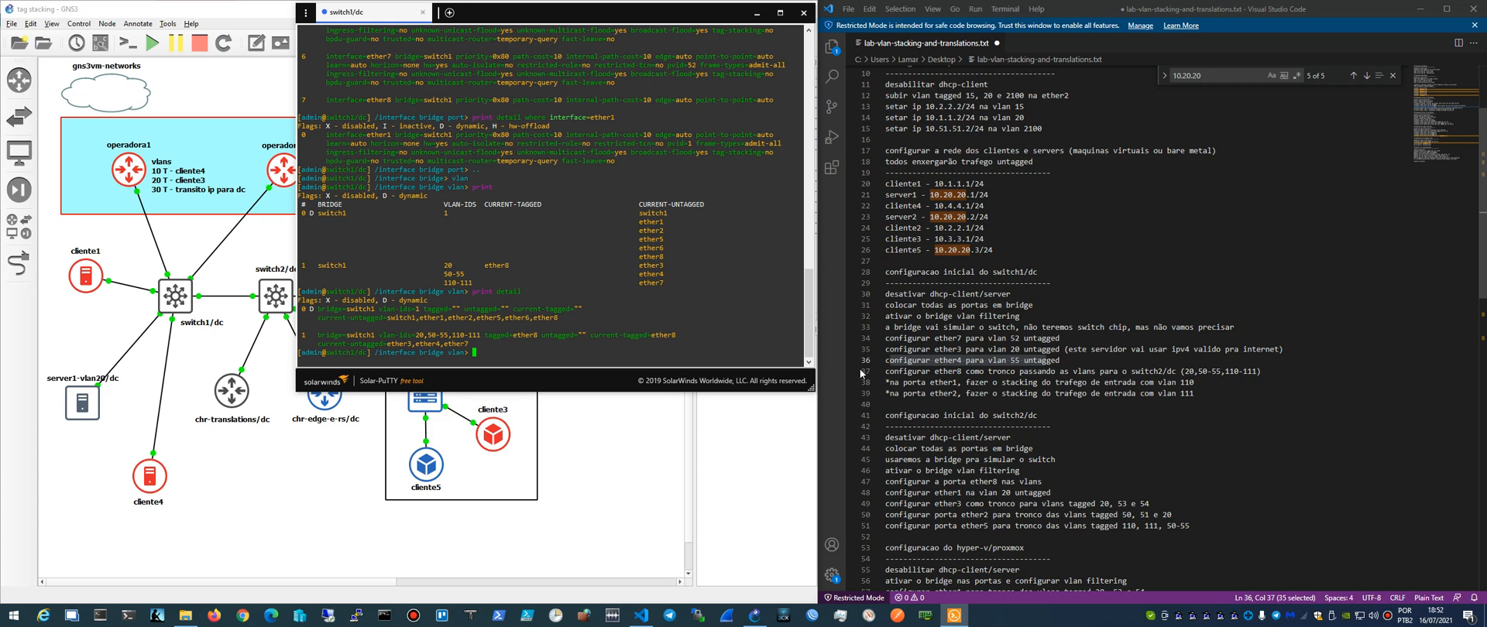
- Remove bridge VLAN entry 1 on switch1/dc and print the VLAN table
left_click_drag(886, 374, 1260, 372)
left_click(659, 338)
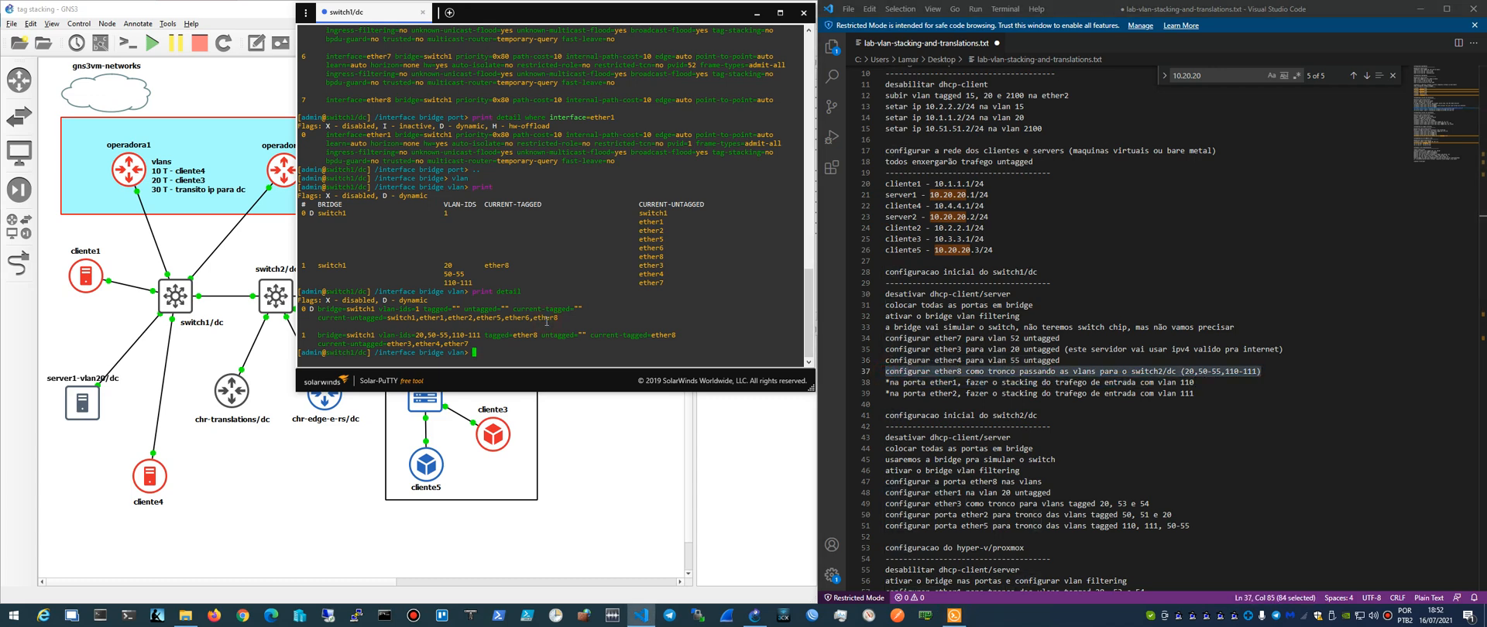
type("remove 1")
key("Return")
type("print")
key("Return")
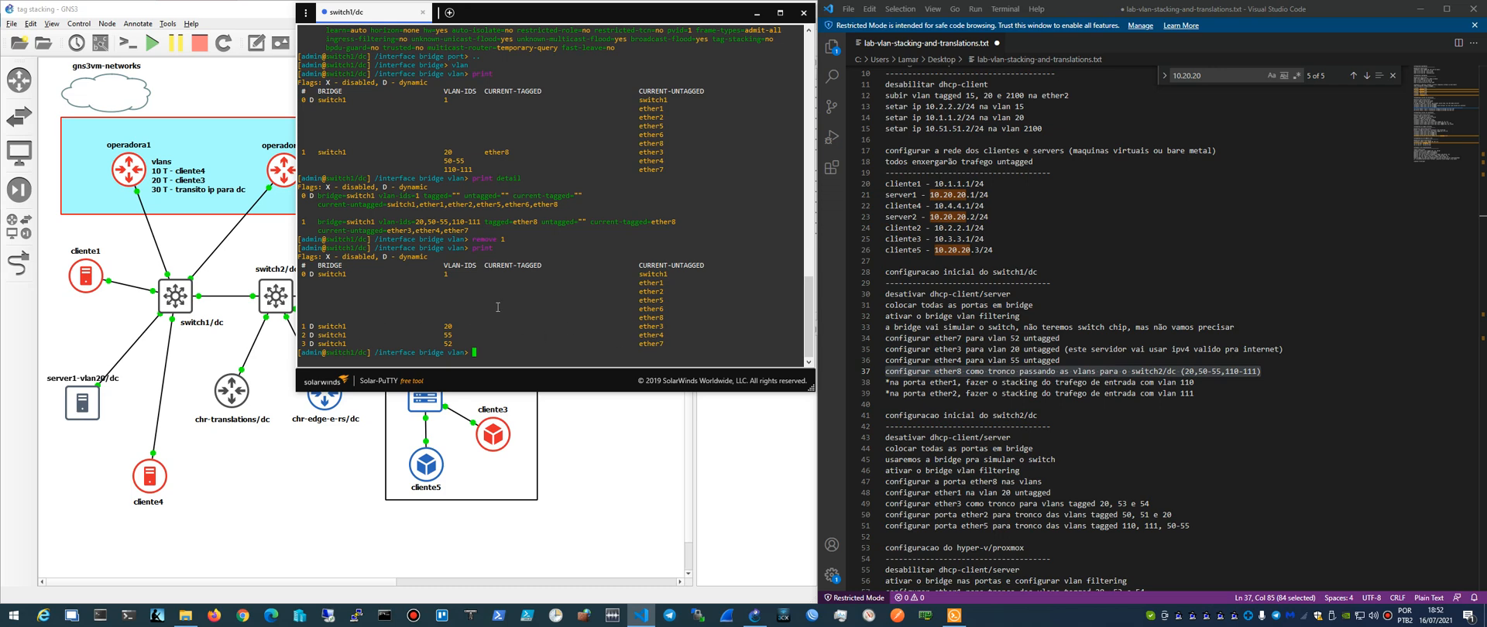
- Add bridge VLAN 20 on bridge switch1 with ether8 as the tagged port
type("add vlan-ids=")
type("20")
type("interf")
key("BackSpace")
key("BackSpace")
key("BackSpace")
key("BackSpace")
key("BackSpace")
key("BackSpace")
key("Tab")
key("Tab")
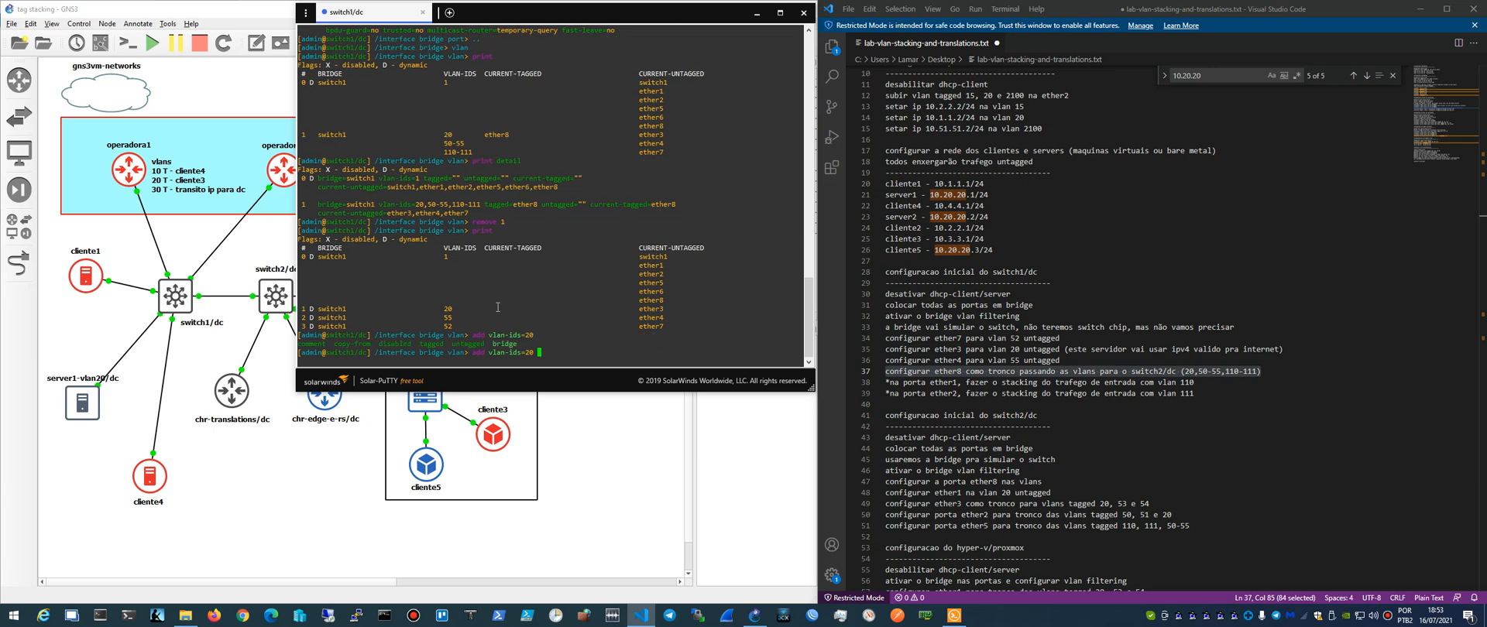
type("bridge=switch1 tagged=ether8")
key("Return")
- Add bridge VLAN 50 on bridge switch1, tagged on ether8, by reusing the previous command
key("Up")
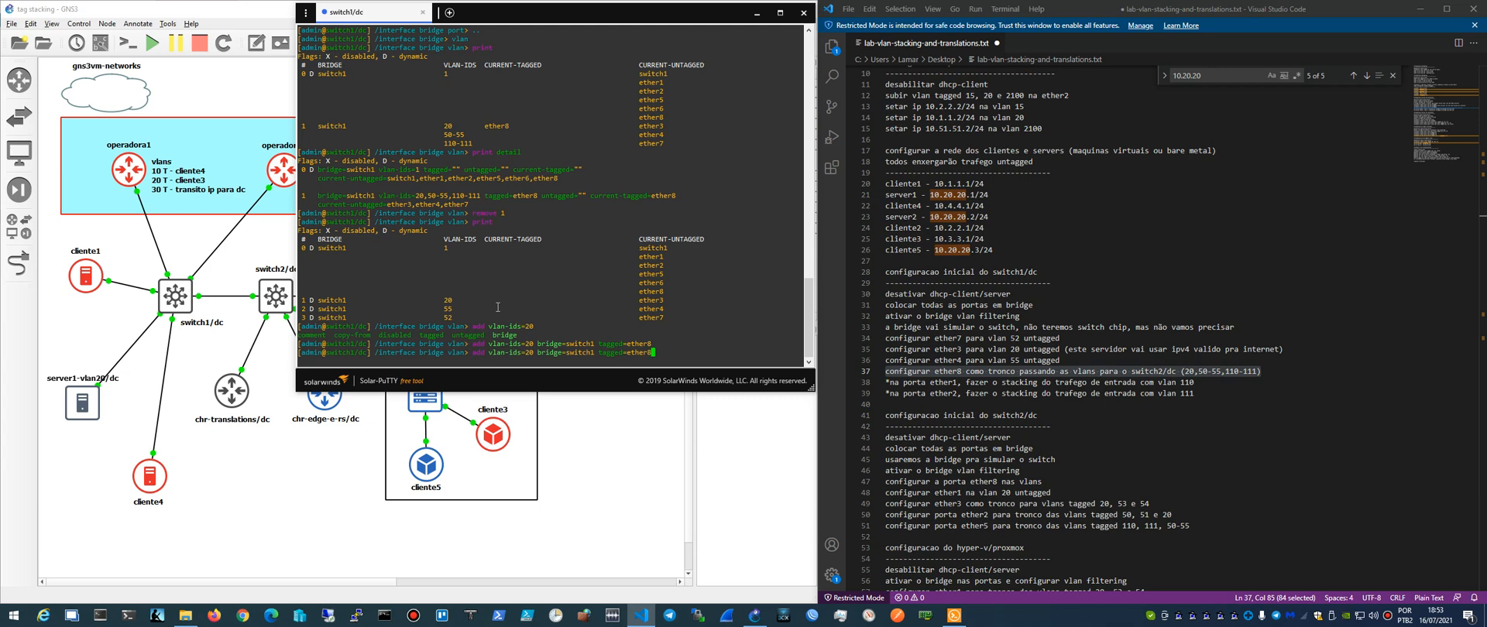
key("Left")
key("Left")
key("Left")
key("Left")
- Add bridge VLAN 51 on bridge switch1, tagged on ether8
key("Left")
key("Left")
key("Left")
key("Left")
key("Left")
key("Left")
key("Left")
key("Left")
key("Left")
key("Left")
key("Left")
key("Left")
key("Left")
key("Left")
key("Left")
key("Left")
key("Left")
key("Left")
key("Left")
key("Left")
key("Delete")
key("BackSpace")
type("50")
key("Return")
key("Up")
key("Left")
key("Left")
key("Left")
key("Left")
key("Left")
key("Left")
key("Left")
key("Left")
key("Left")
key("Left")
key("Left")
key("Left")
key("Left")
key("Left")
key("Left")
key("Left")
key("Left")
key("Left")
key("Left")
key("Left")
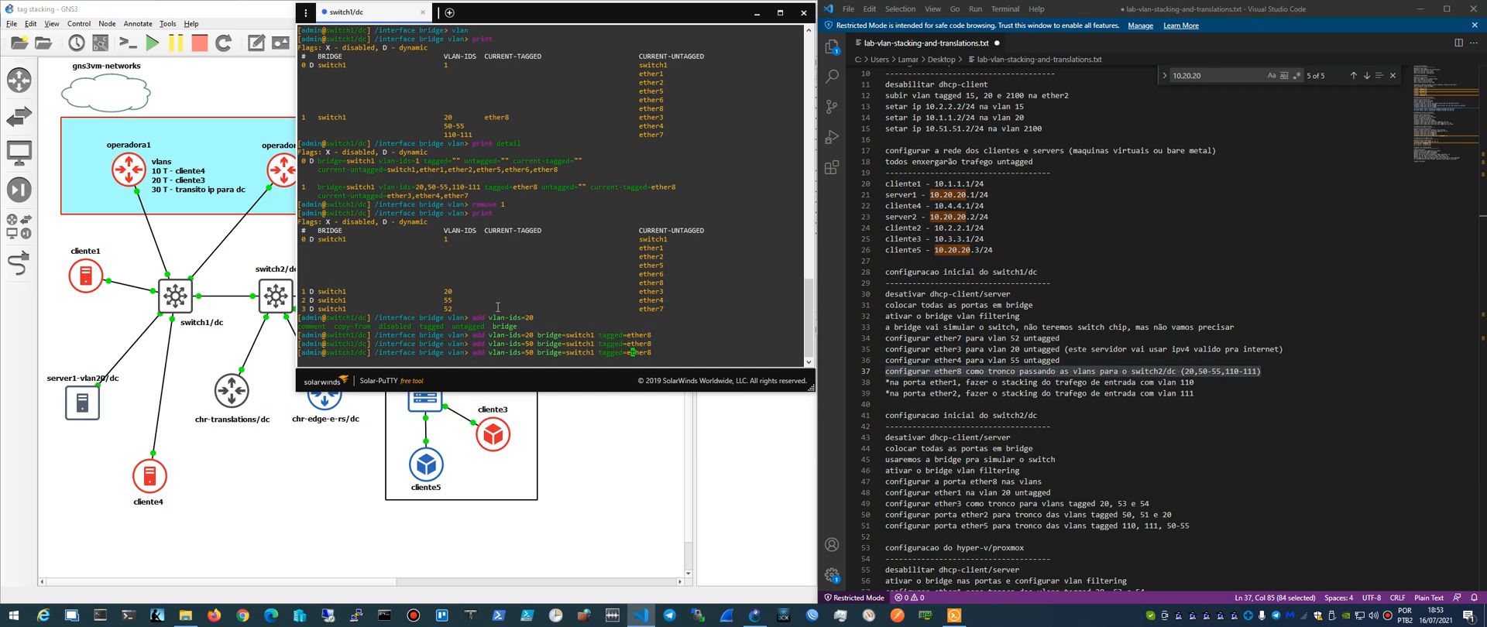
key("Left")
- Add bridge VLAN 52 on bridge switch1, tagged on ether8
key("Left")
key("Left")
key("Left")
key("Left")
key("Left")
key("Left")
key("Left")
key("Left")
key("BackSpace")
type("1")
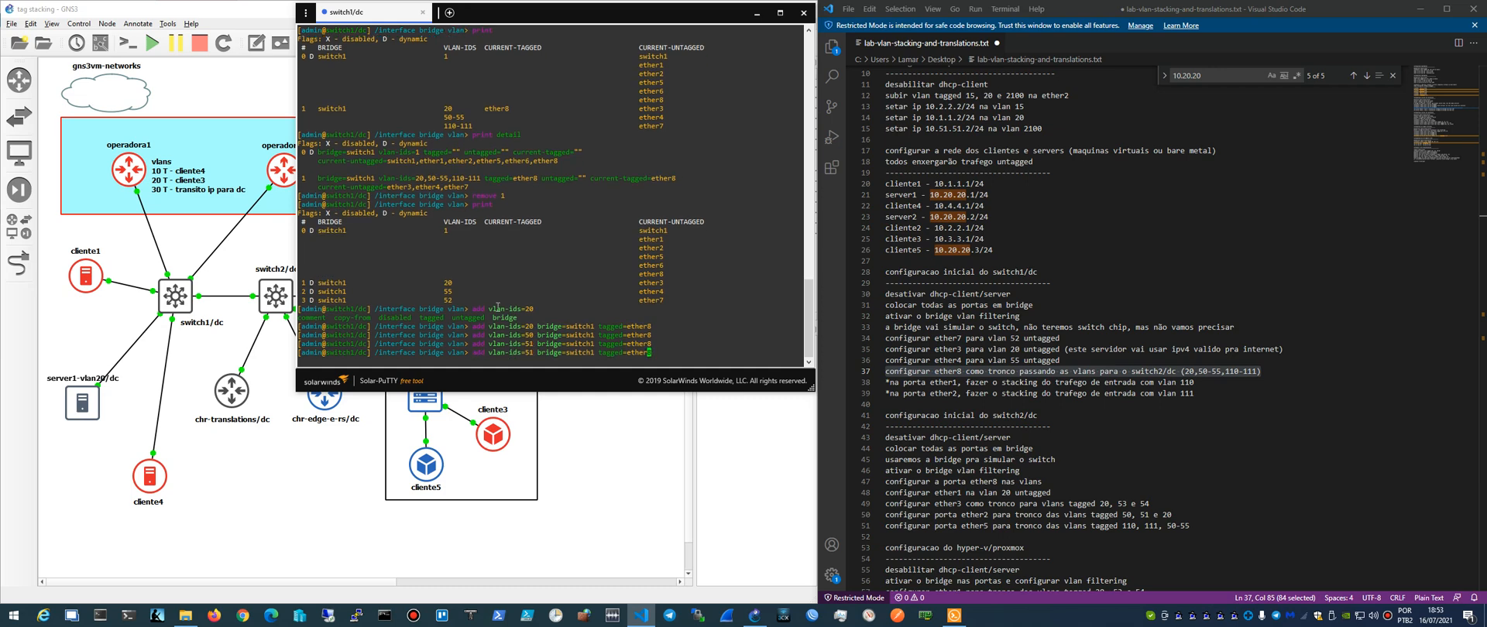
key("Return")
key("Up")
- Add bridge VLAN 53 on bridge switch1, tagged on ether8
key("Left")
key("Left")
key("Left")
key("BackSpace")
type("2")
key("Return")
key("Up")
key("Left")
key("Left")
key("Left")
key("Left")
key("Left")
key("Left")
key("Left")
key("Left")
key("Left")
key("Left")
key("Left")
key("Left")
key("Left")
key("Left")
key("Left")
key("Left")
key("Left")
key("Left")
key("Left")
key("Left")
key("Left")
key("Left")
key("Left")
key("Left")
key("Left")
key("Left")
key("Left")
key("Left")
key("Left")
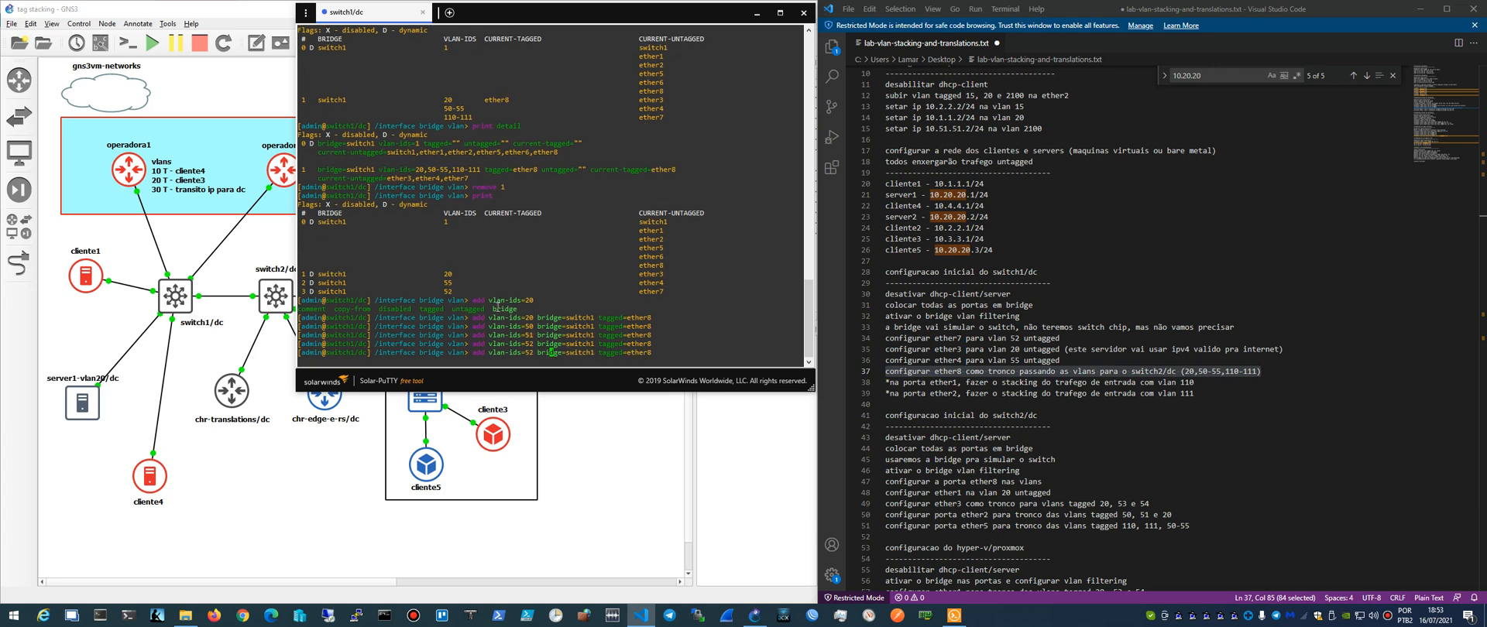
key("BackSpace")
type("3")
key("Return")
- Add bridge VLAN 54 on bridge switch1, tagged on ether8
key("Up")
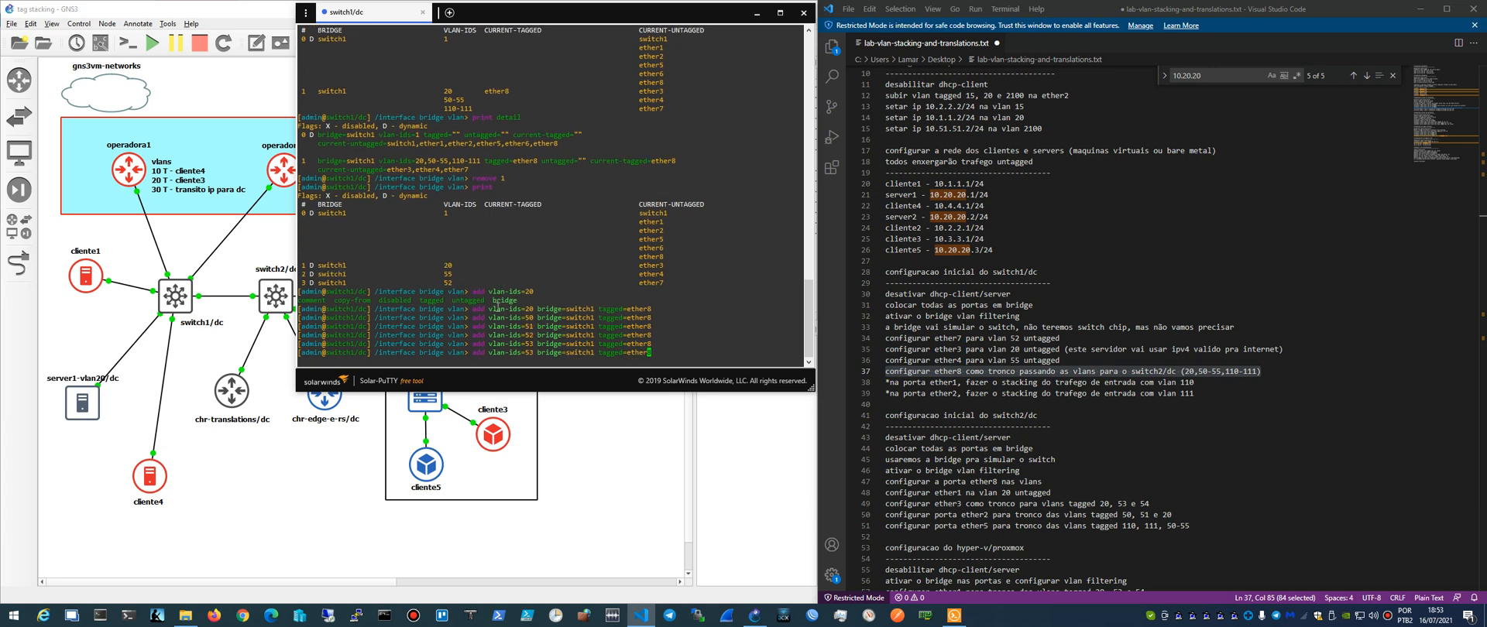
key("Left")
key("Left")
key("Left")
key("Left")
key("Left")
key("Left")
key("Left")
key("Left")
key("Left")
key("Left")
key("Left")
key("Left")
key("Left")
key("Left")
key("Left")
key("Left")
key("Left")
key("Left")
key("Left")
key("Left")
- Add bridge VLAN 55 on bridge switch1, tagged on ether8, and print the VLAN table
key("Left")
key("BackSpace")
type("4")
key("Return")
key("Up")
key("Left")
key("Left")
key("Left")
key("Left")
key("Left")
key("Left")
key("Left")
key("Left")
key("Left")
key("Left")
key("Left")
key("Left")
key("Left")
key("Left")
key("Left")
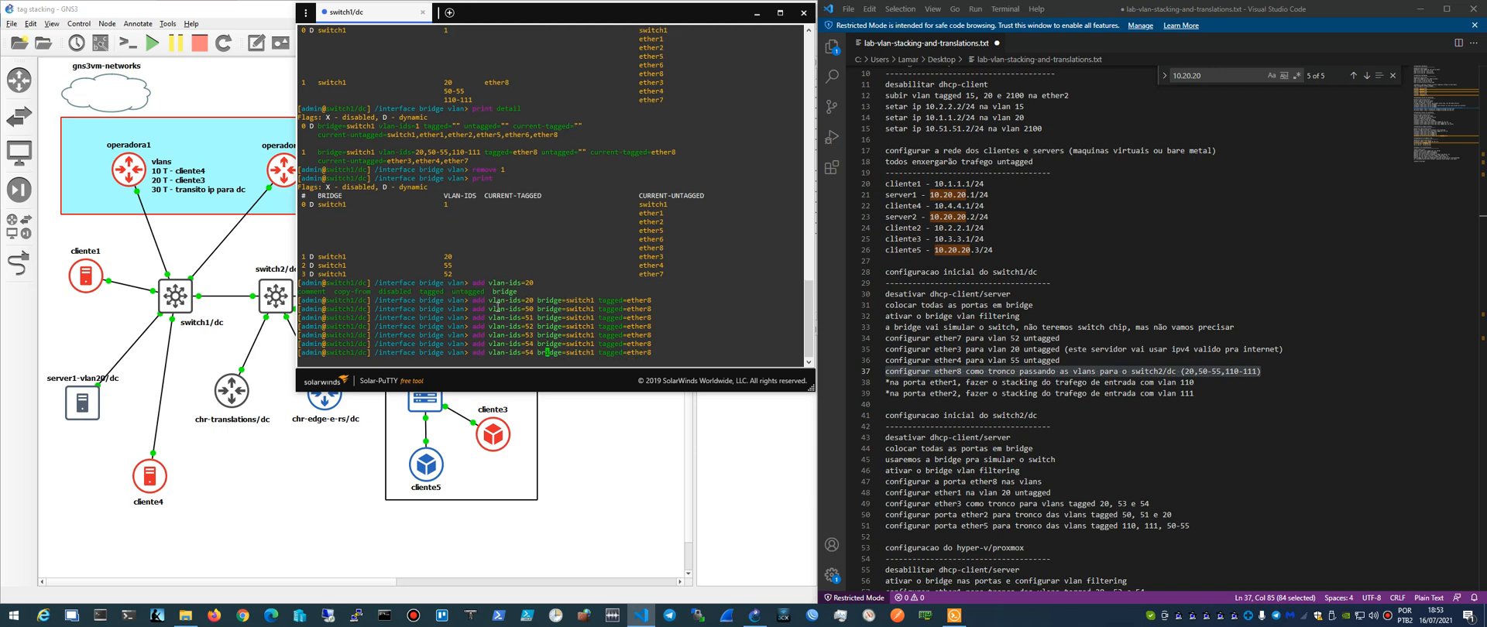
key("Left")
key("Left")
key("Left")
key("BackSpace")
type("5")
key("Return")
type("print")
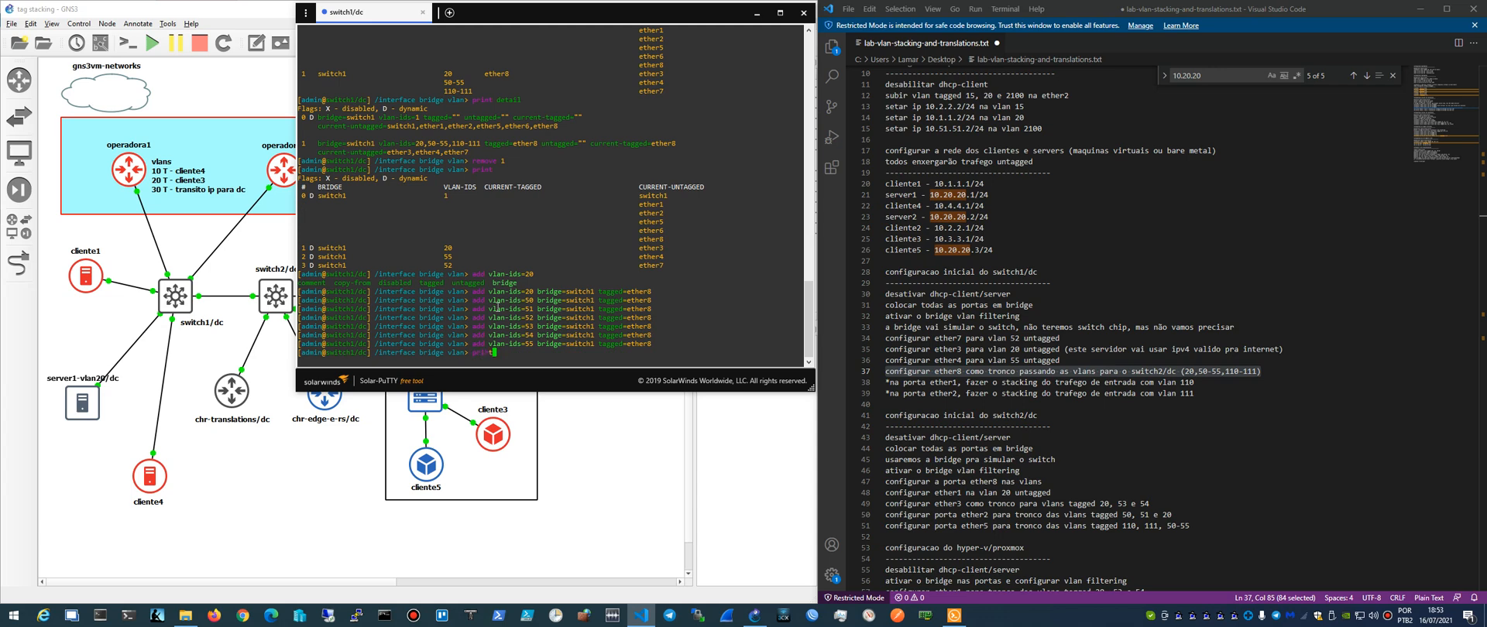
key("Return")
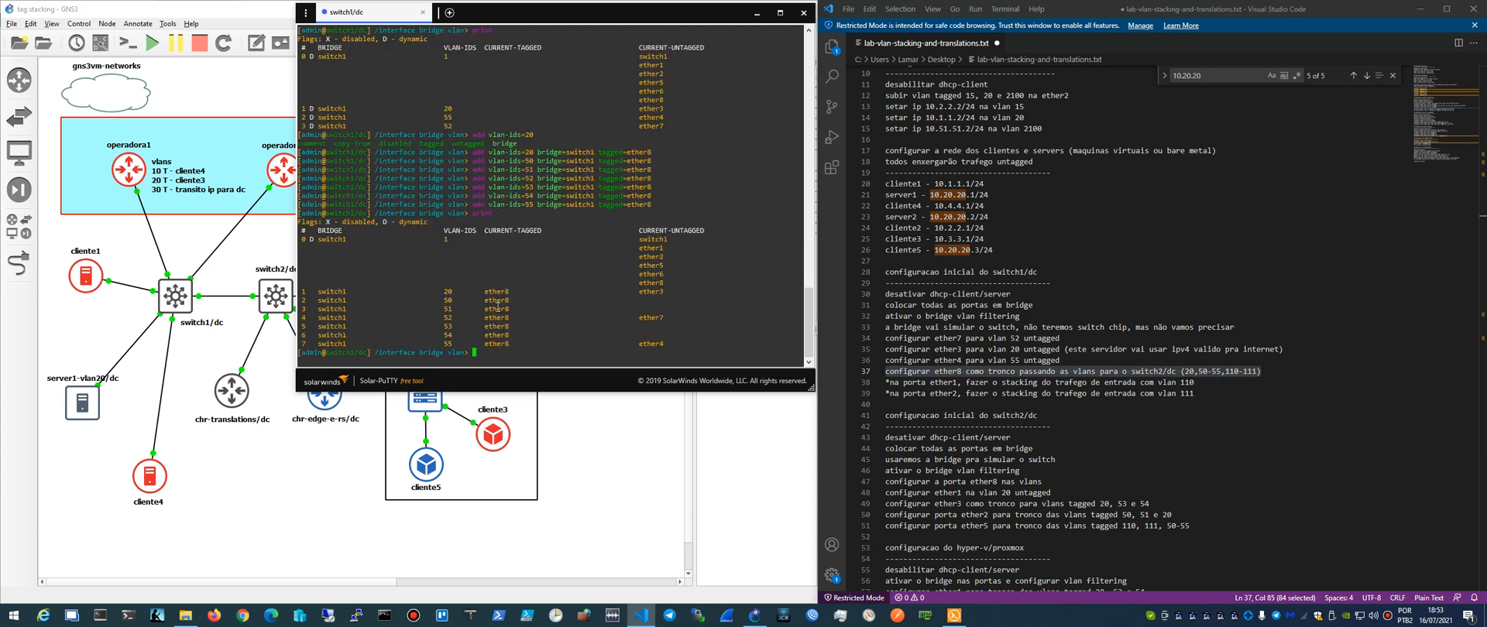
- Add bridge VLAN 110 on bridge switch1, tagged on ether8
key("Up")
key("Left")
key("Left")
key("Left")
key("Left")
key("Left")
key("Left")
key("Left")
key("Left")
key("Left")
key("Left")
- Add bridge VLAN 111 on bridge switch1, tagged on ether8
key("Left")
key("Left")
key("Left")
key("Left")
key("Left")
key("BackSpace")
key("BackSpace")
type("110")
key("Return")
key("Up")
key("Left")
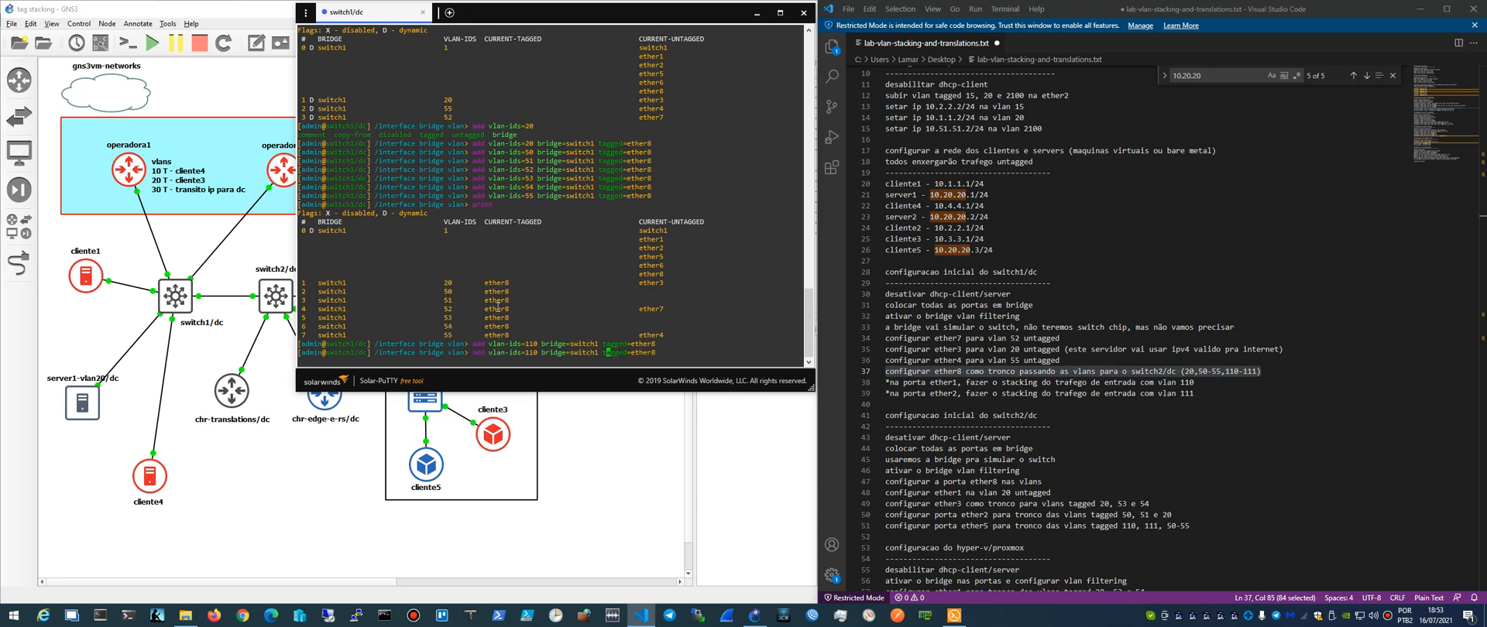
key("Delete")
type("1")
key("Return")
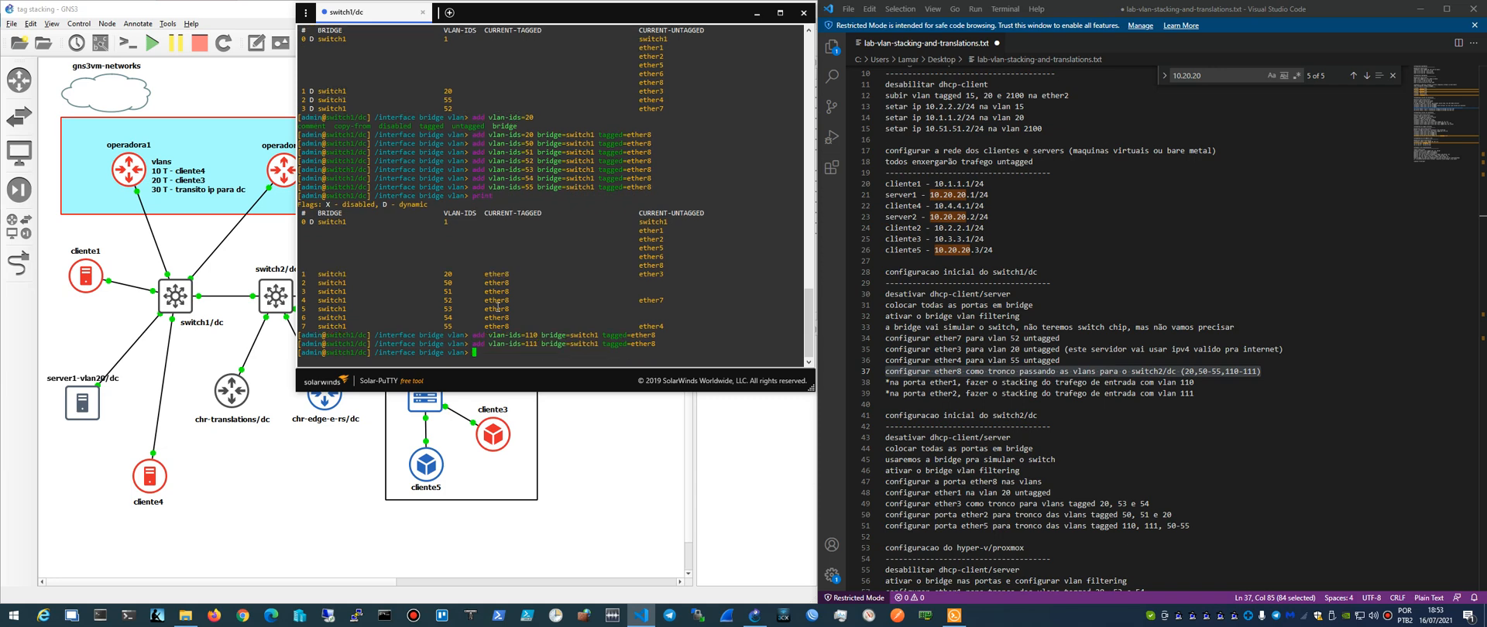
- Print the updated bridge VLAN table, examine the VLAN 52 and VLAN 55 rows, and return to the GNS3 topology
type("print")
key("Return")
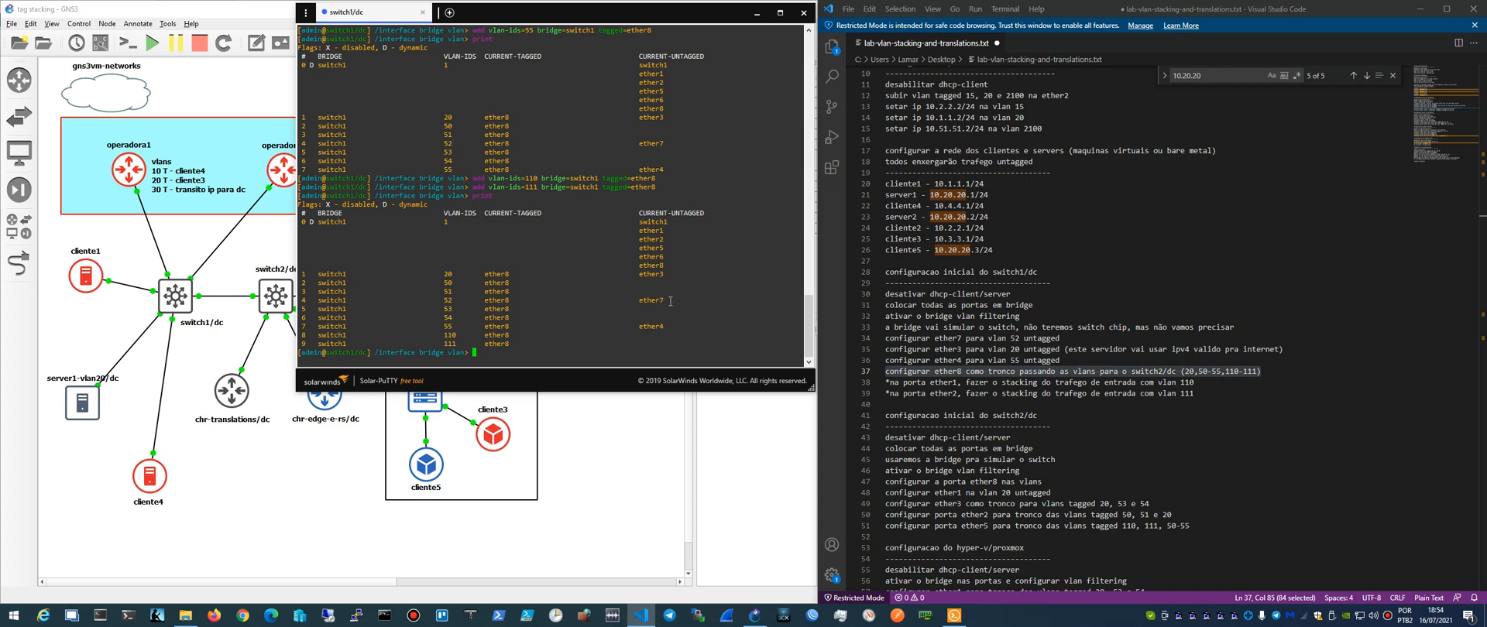
left_click_drag(671, 301, 436, 299)
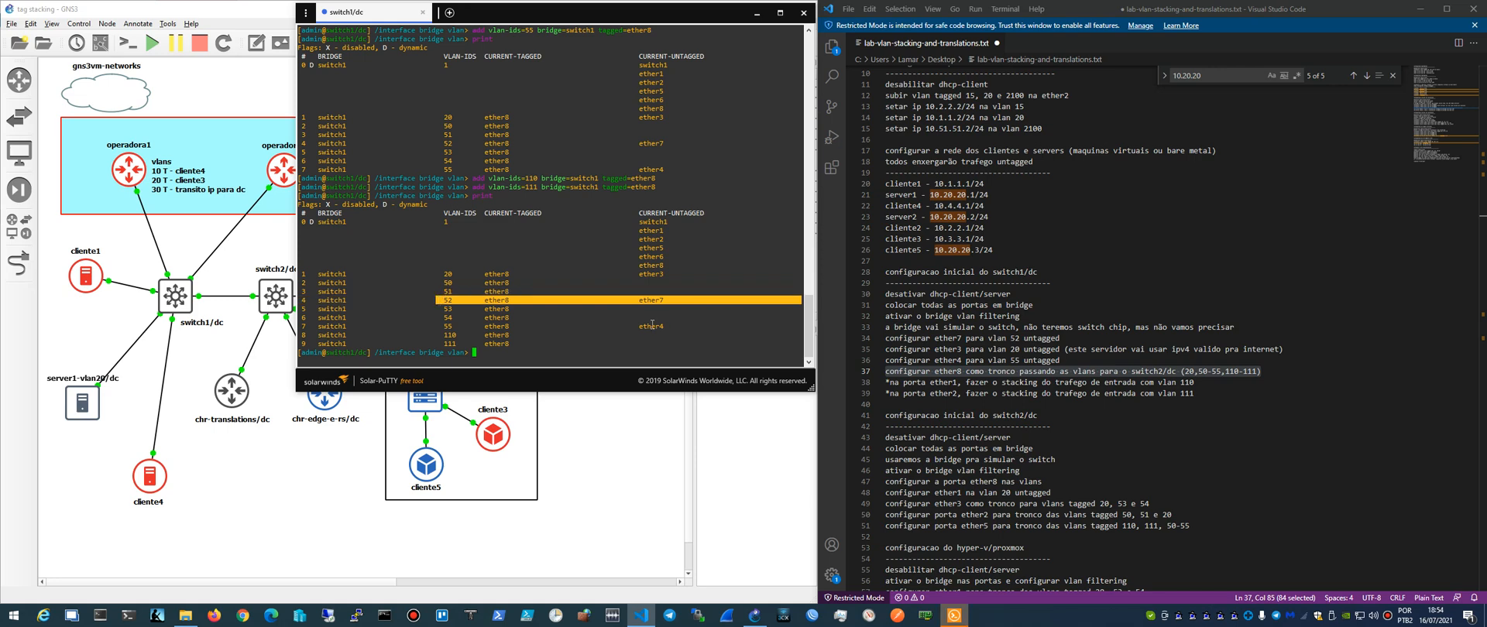
left_click_drag(670, 329, 444, 326)
left_click(464, 327)
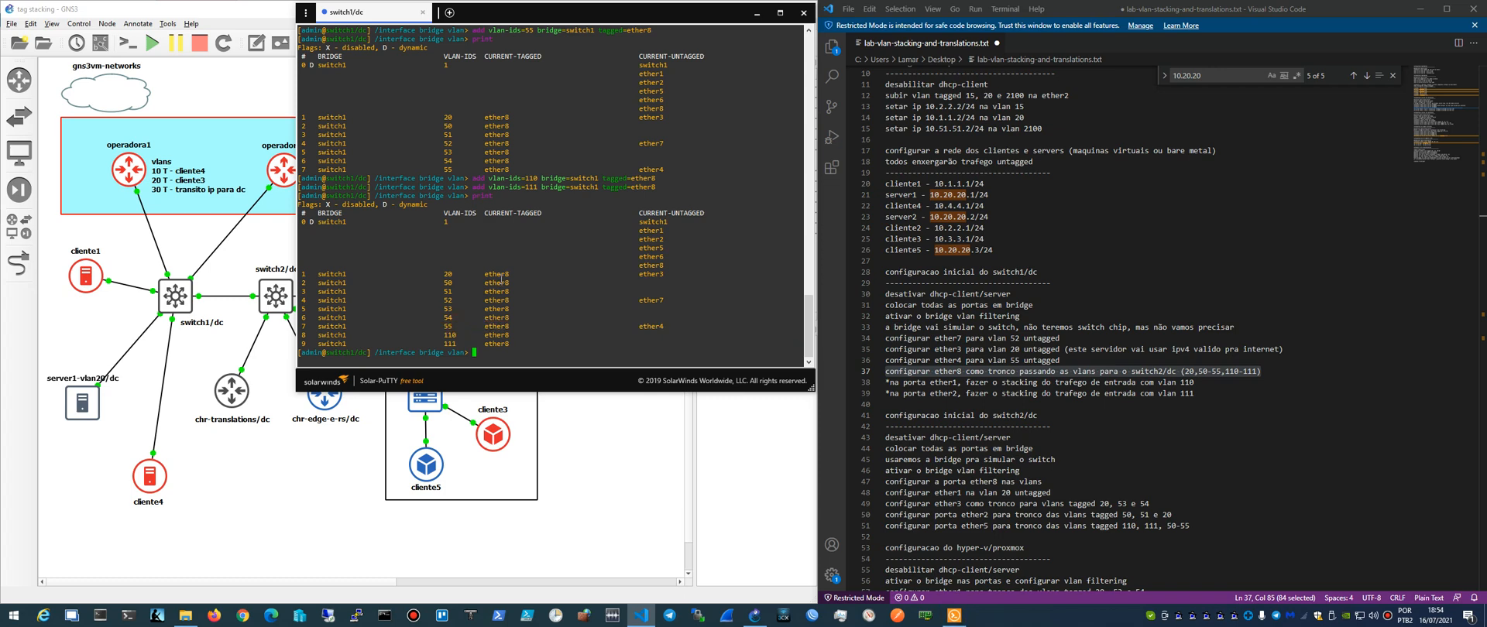
left_click(141, 373)
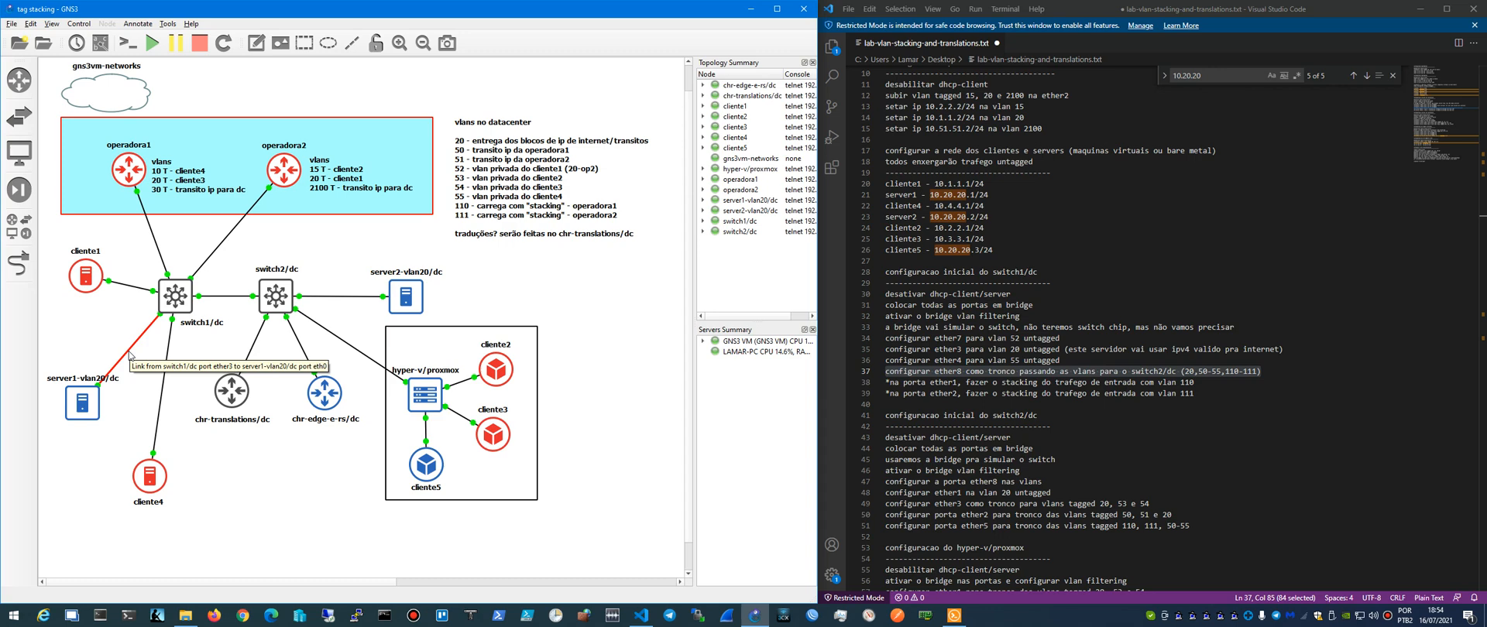
- Open the server1-vlan20/dc console and ping 10.20.20.1
left_click(954, 615)
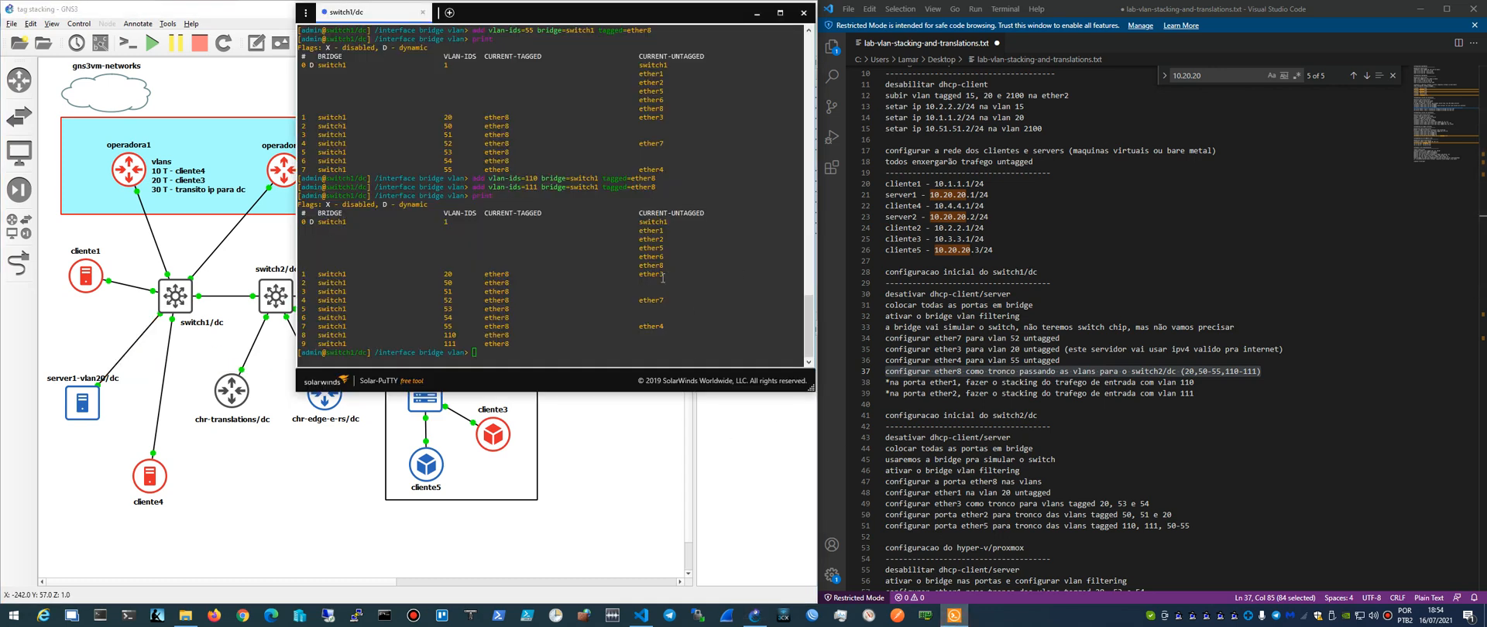
left_click(588, 244)
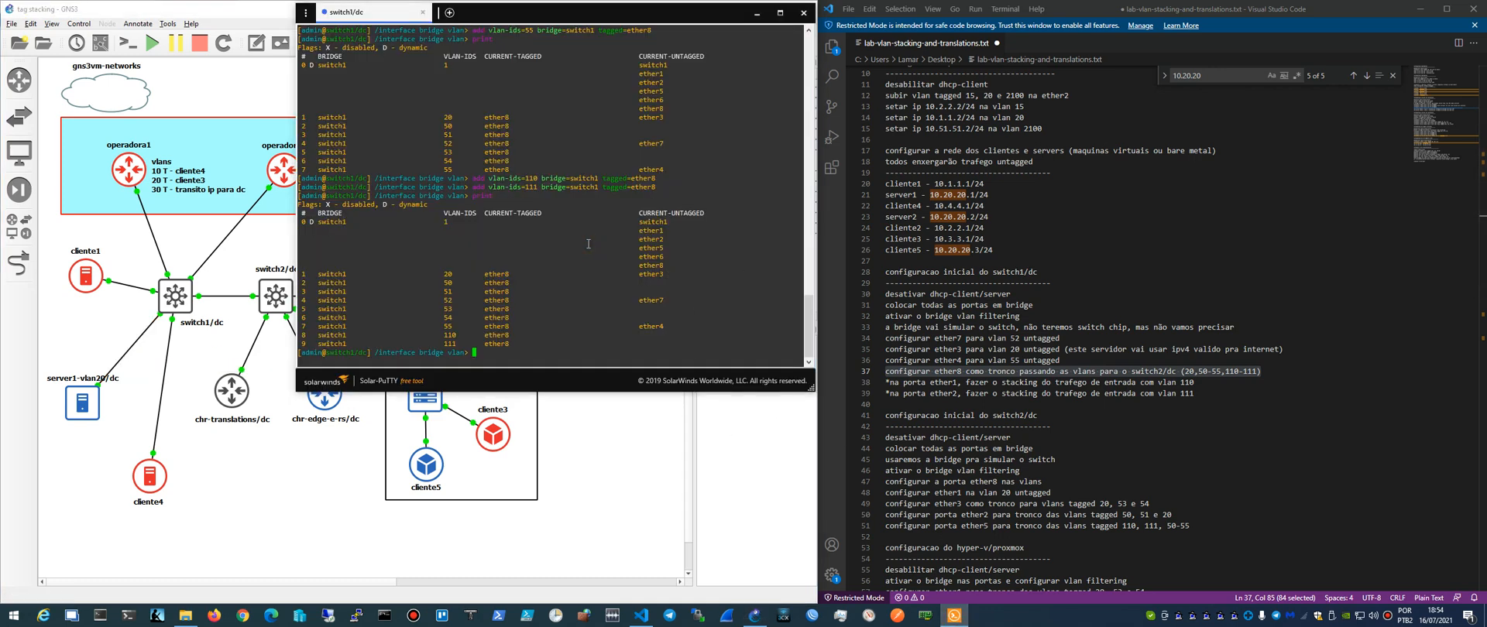
left_click(81, 408)
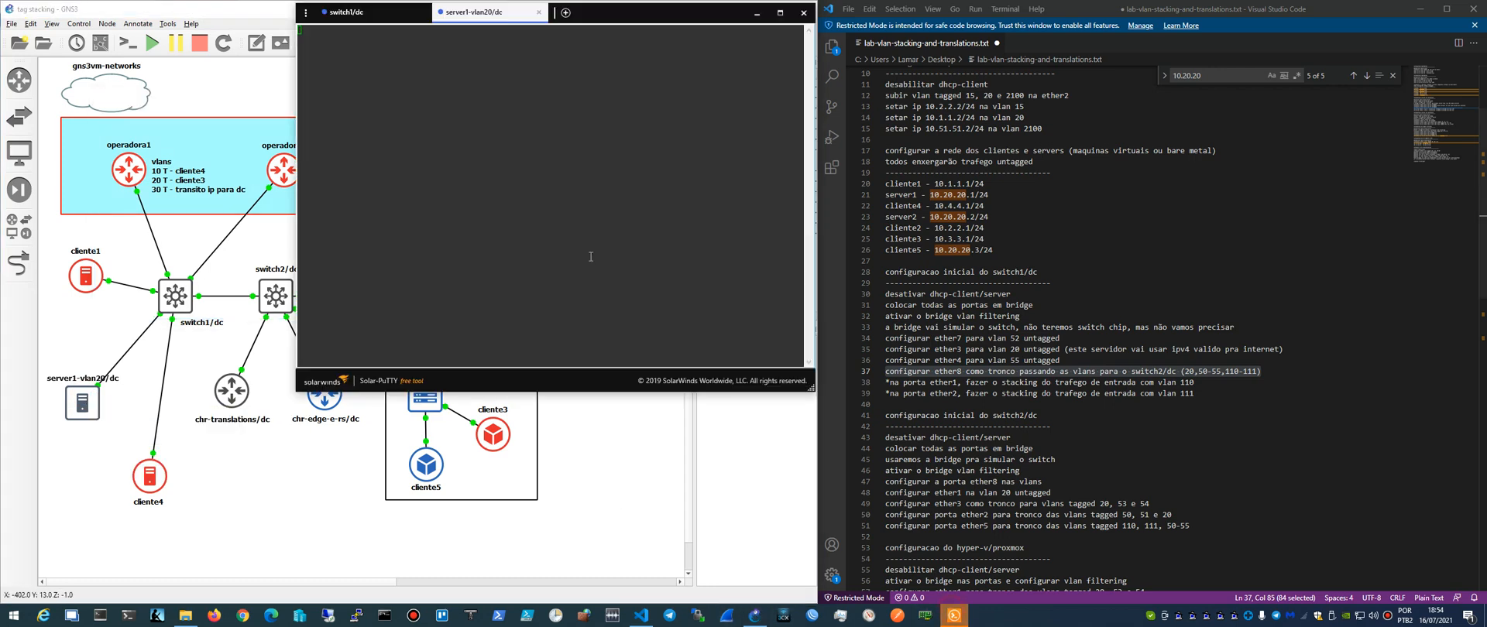
left_click(541, 228)
key("Return")
key("Return")
key("Return")
type("ping ")
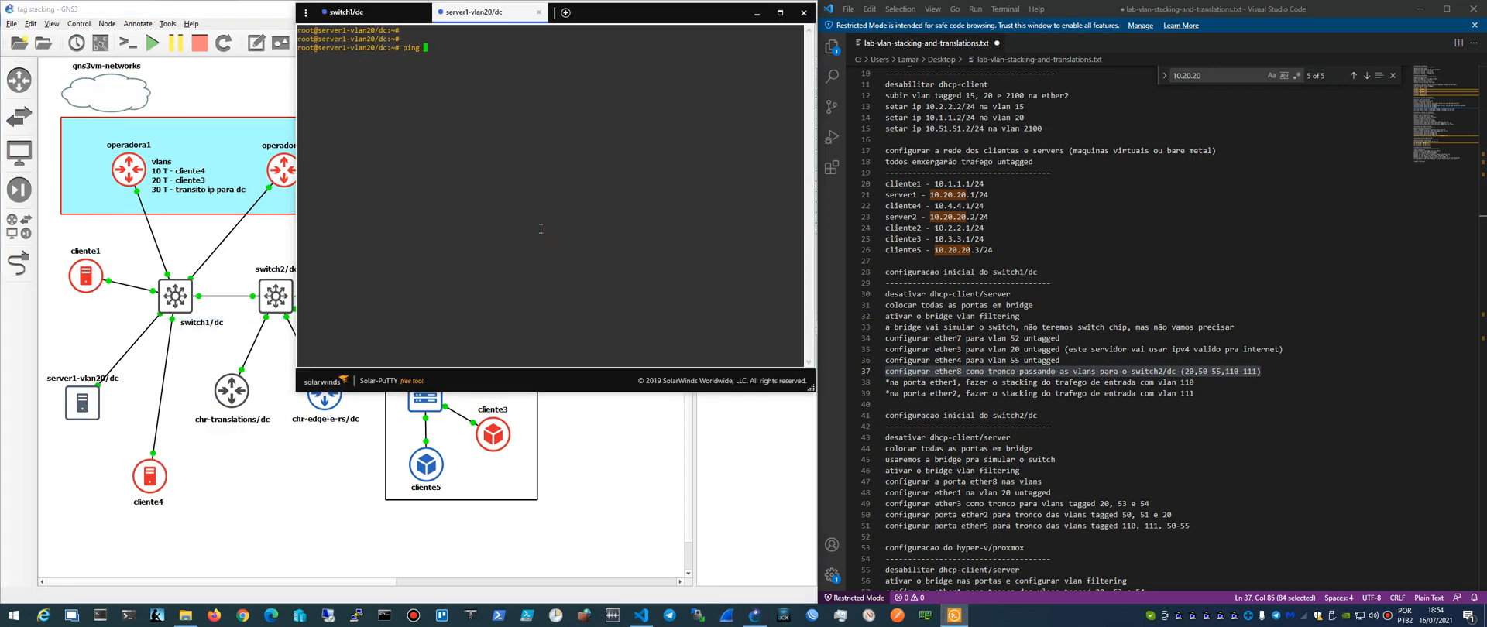
type("10.20.20.1")
key("Return")
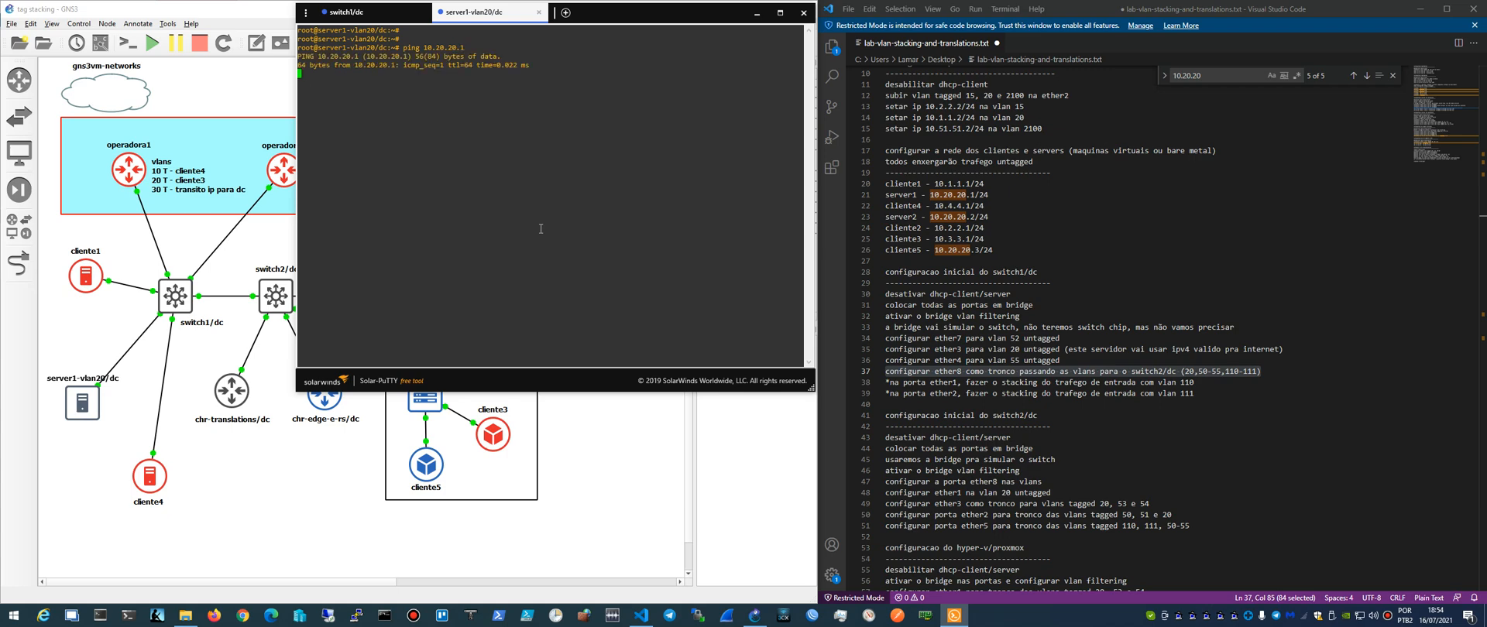
- Ping 10.20.20.2 and 10.20.20.3 from server1-vlan20/dc
key("ctrl+c")
key("Up")
key("BackSpace")
type("20/dc:~# ping 10.20.20.2")
key("Return")
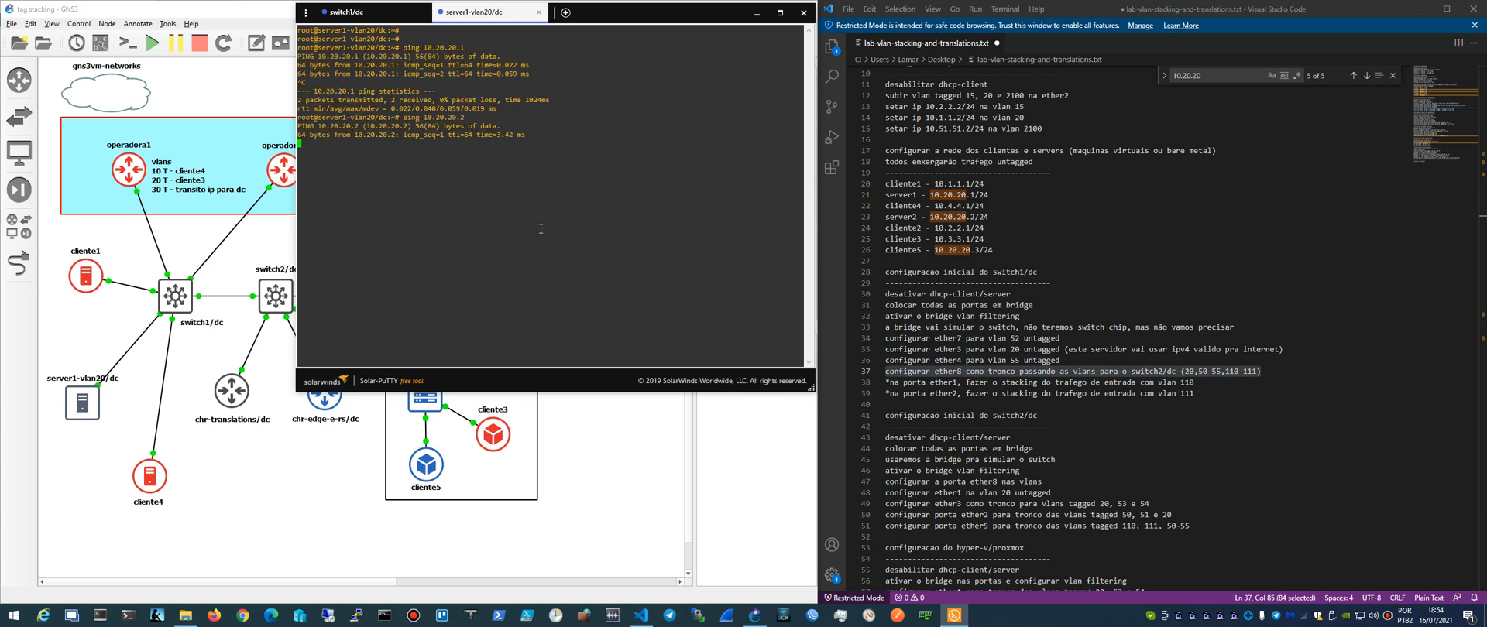
key("ctrl+c")
key("Up")
key("BackSpace")
type("3")
key("Return")
- Ping 10.20.20.4 and 10.20.20.5 from server1-vlan20/dc and close its console
key("ctrl+c")
key("Up")
key("BackSpace")
type("4")
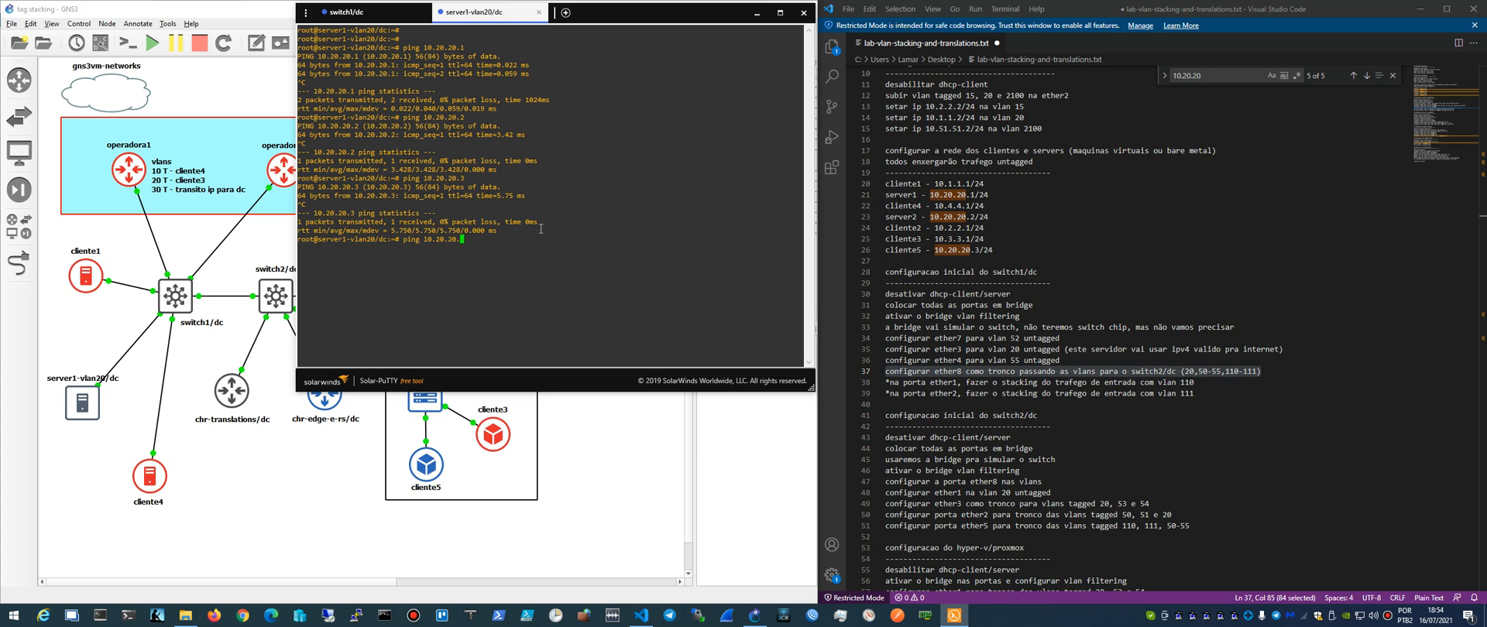
key("Return")
key("ctrl+c")
key("Up")
key("BackSpace")
type("5")
key("Return")
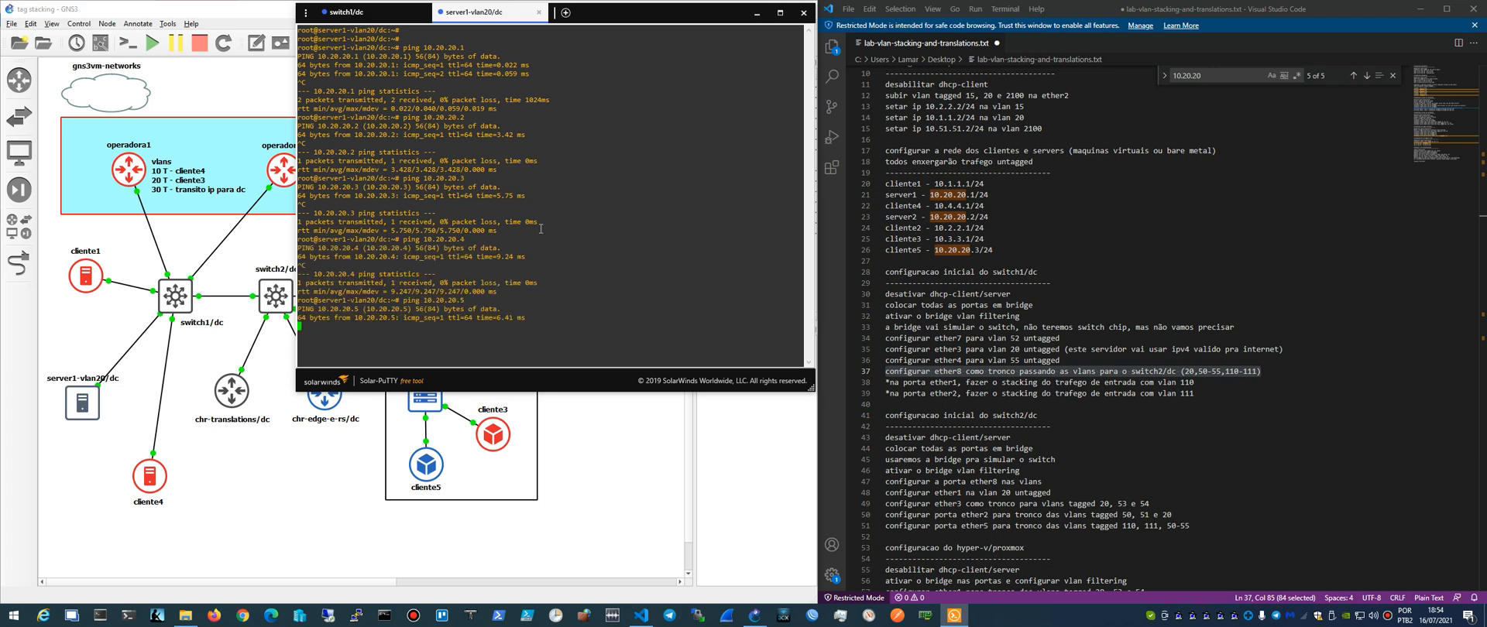
key("ctrl+c")
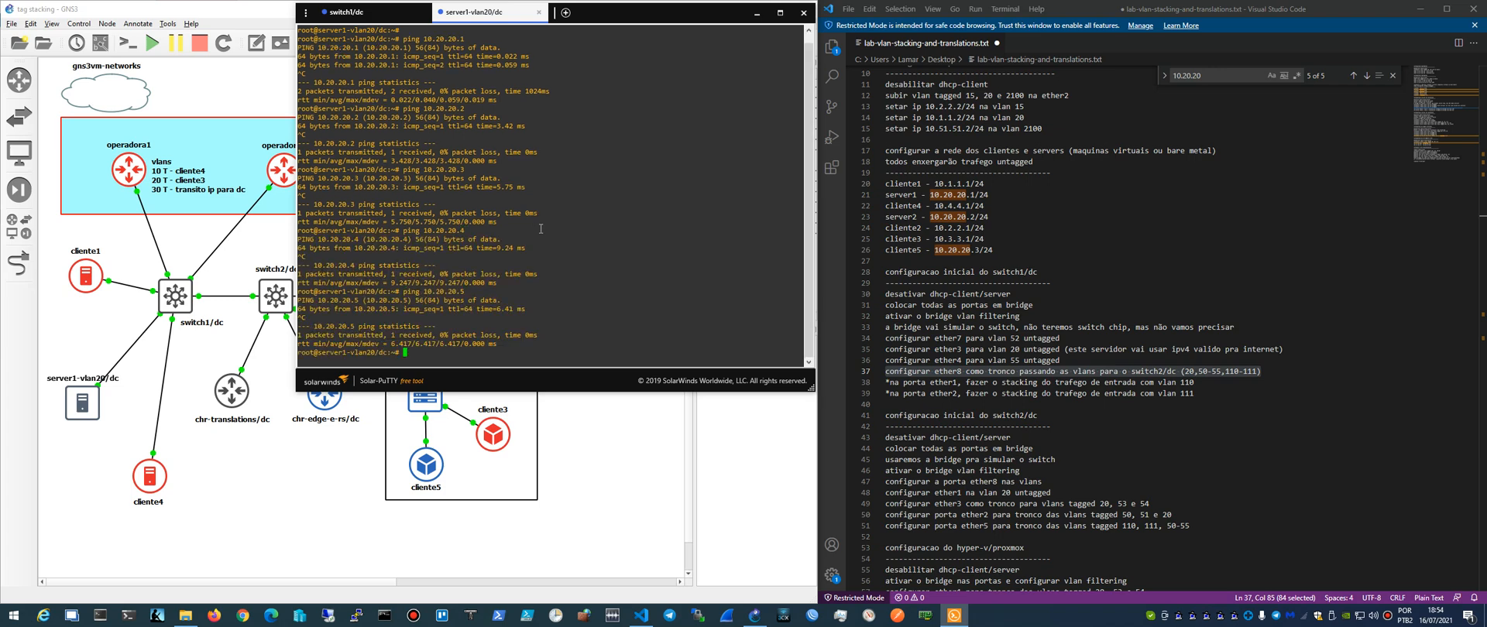
left_click(539, 13)
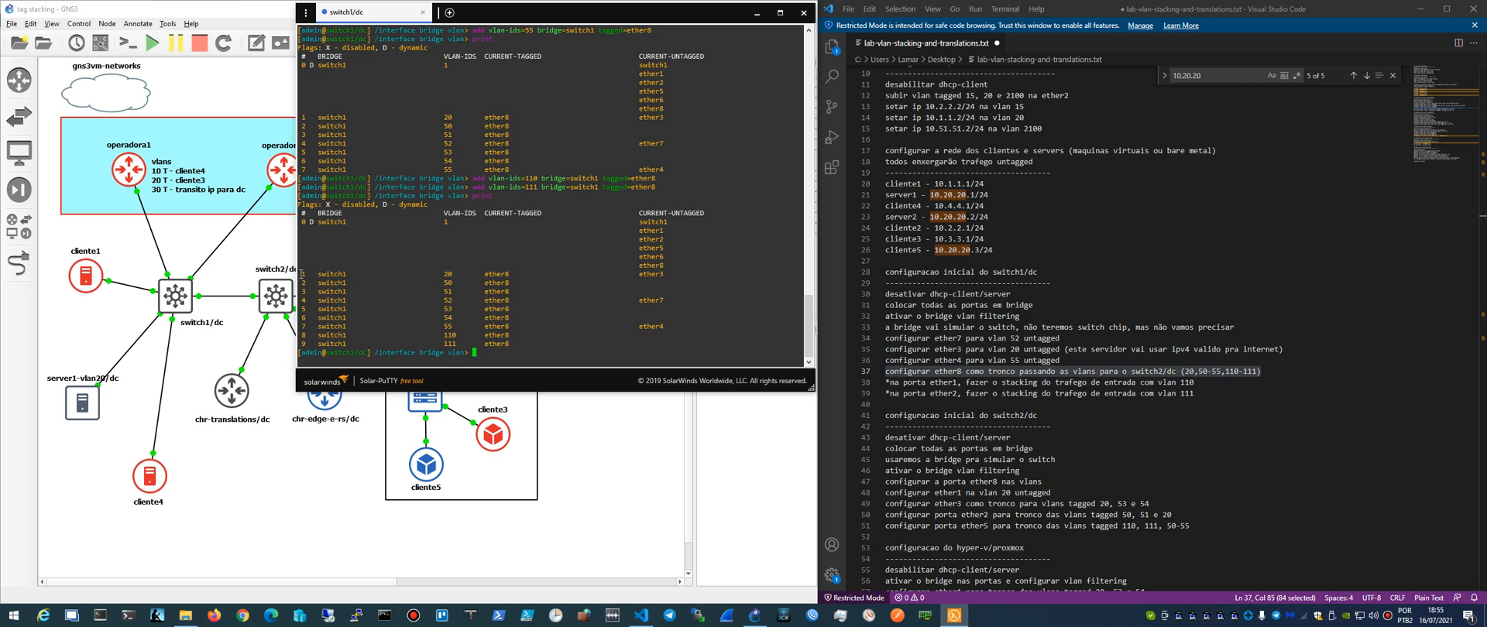
- Review the VLAN rows on switch1/dc, switch to the bridge port menu level and print the port list
left_click_drag(301, 274, 573, 307)
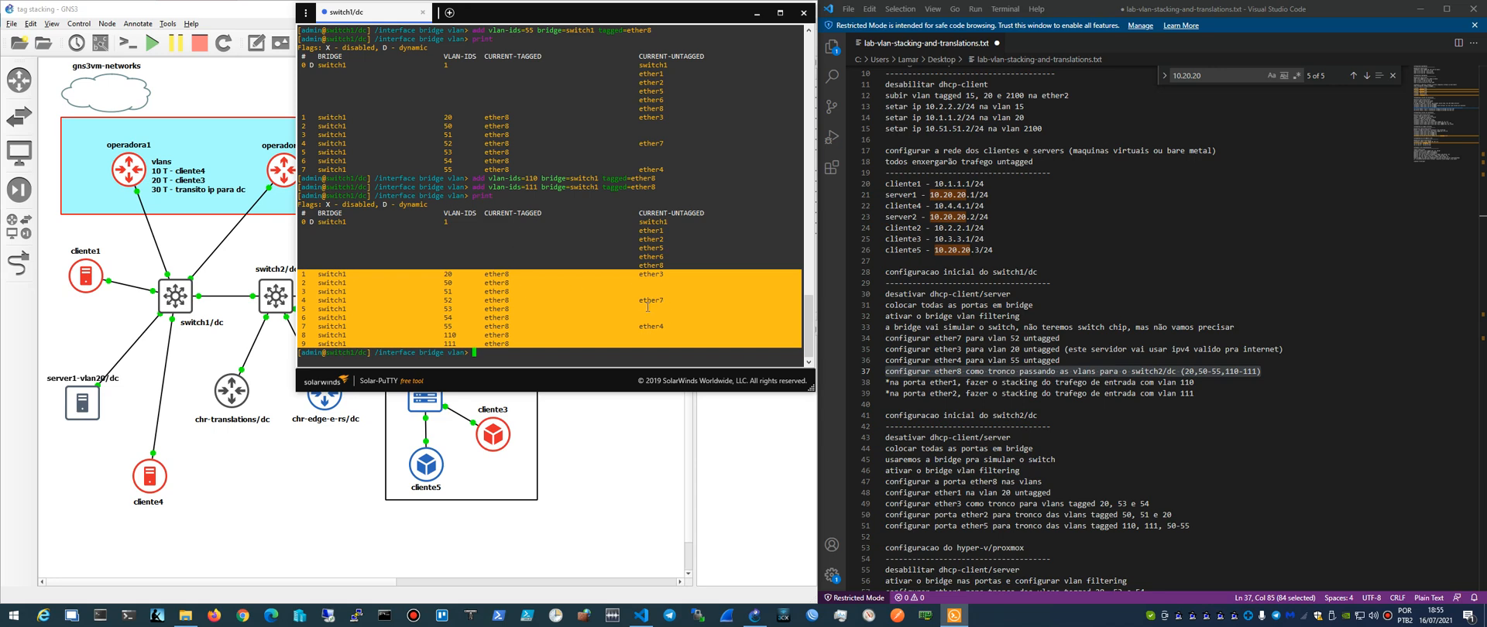
left_click(515, 349)
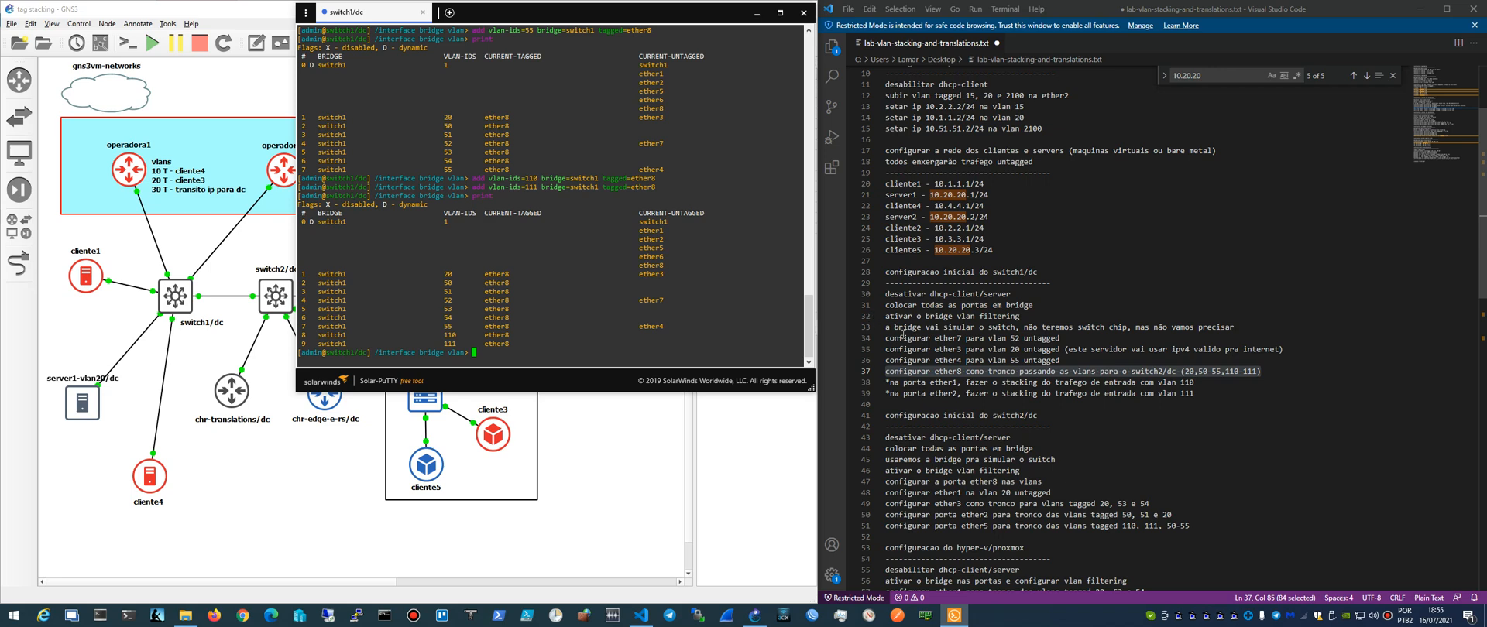
left_click(500, 356)
type("..")
key("Return")
type("port")
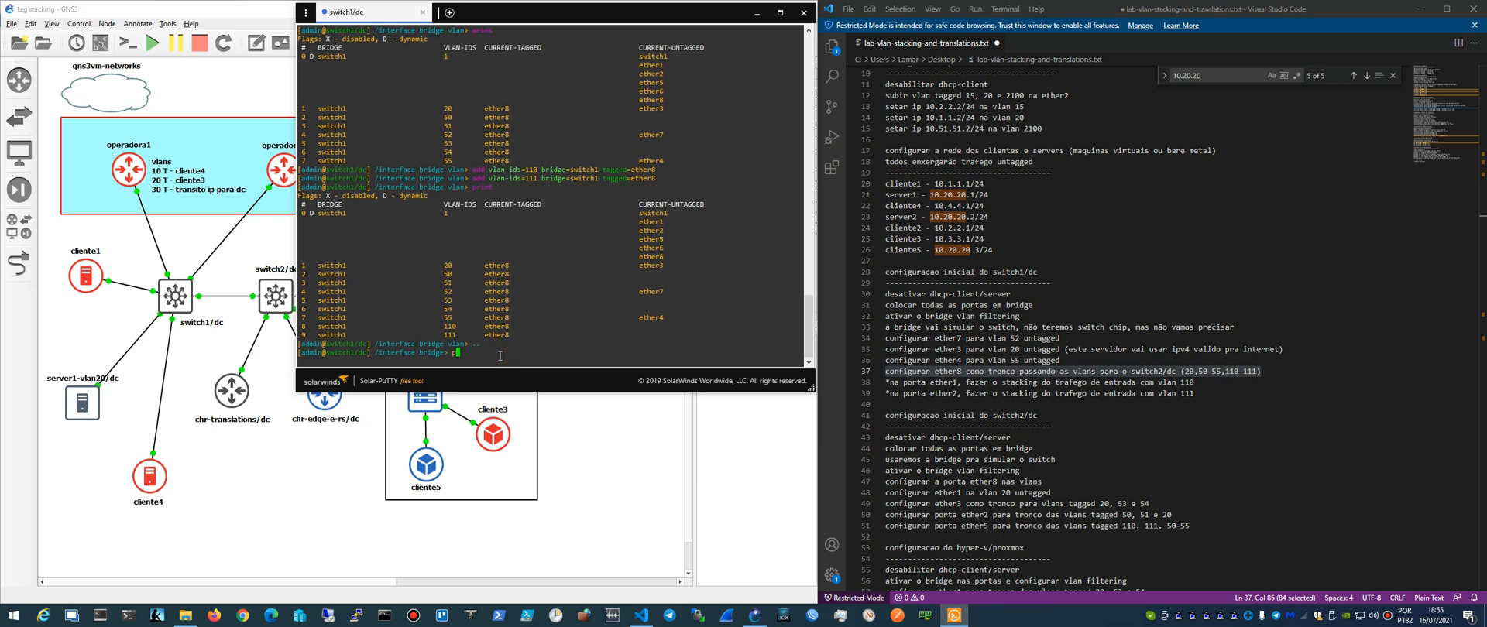
key("Return")
type("print")
key("Return")
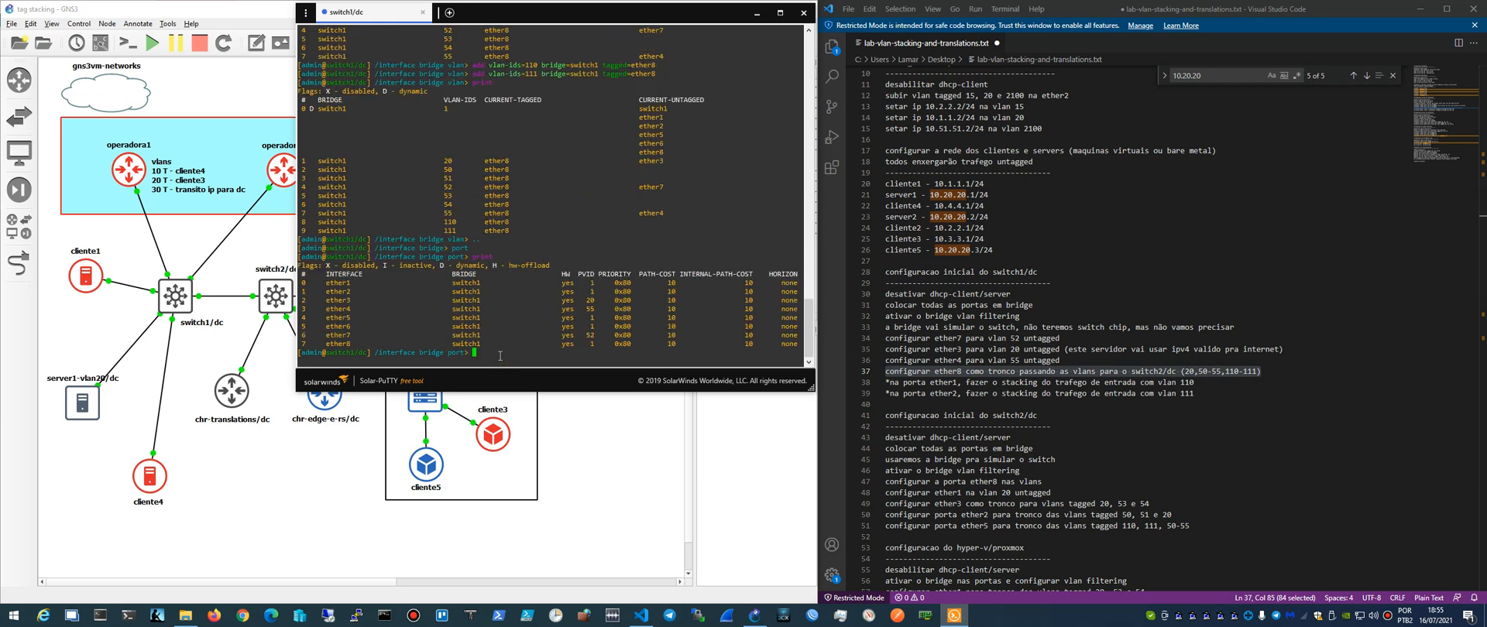
- Print the detailed bridge port settings filtered to interface ether1
type("print details where inte")
key("BackSpace")
key("BackSpace")
key("BackSpace")
key("BackSpace")
key("Left")
key("Left")
key("Left")
key("Left")
key("Left")
key("Left")
key("Left")
key("BackSpace")
key("End")
type("interface")
key("BackSpace")
type("=ether1")
key("Return")
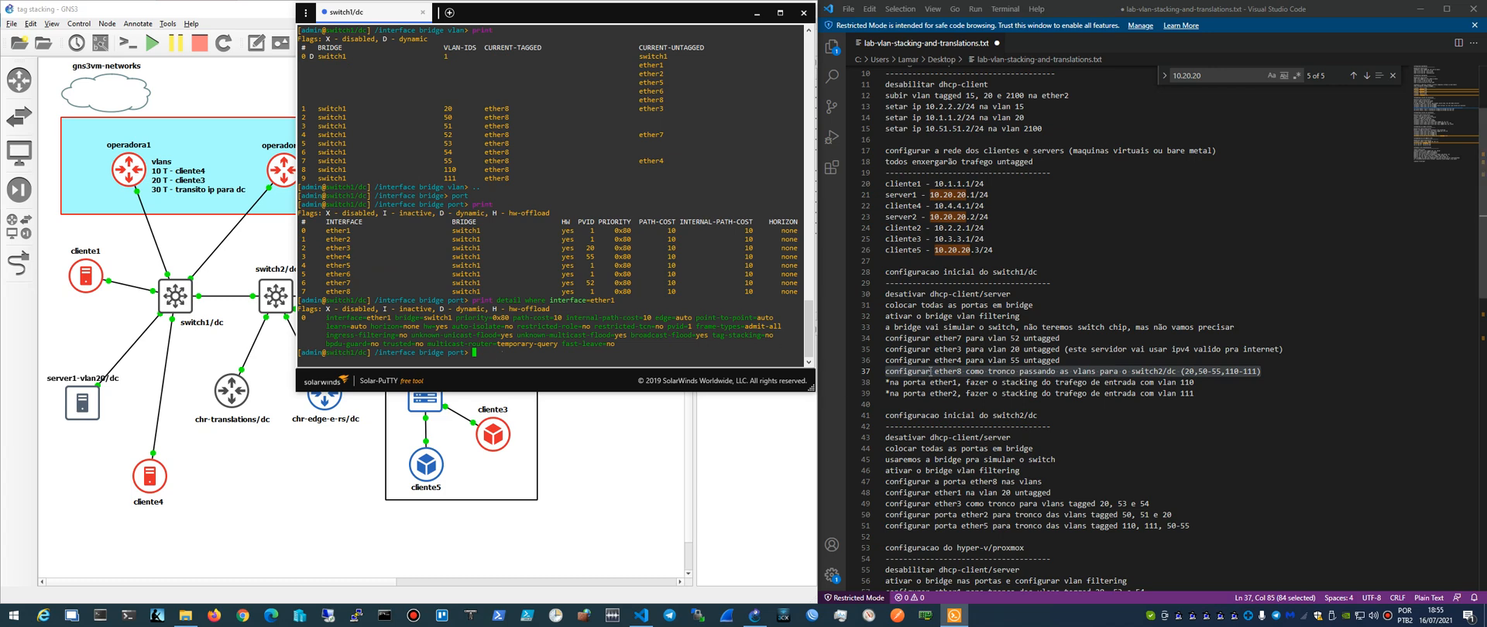
- Set bridge port 0 (ether1) to tag-stacking=yes with pvid=110, following the lab notes
left_click_drag(926, 383, 1219, 384)
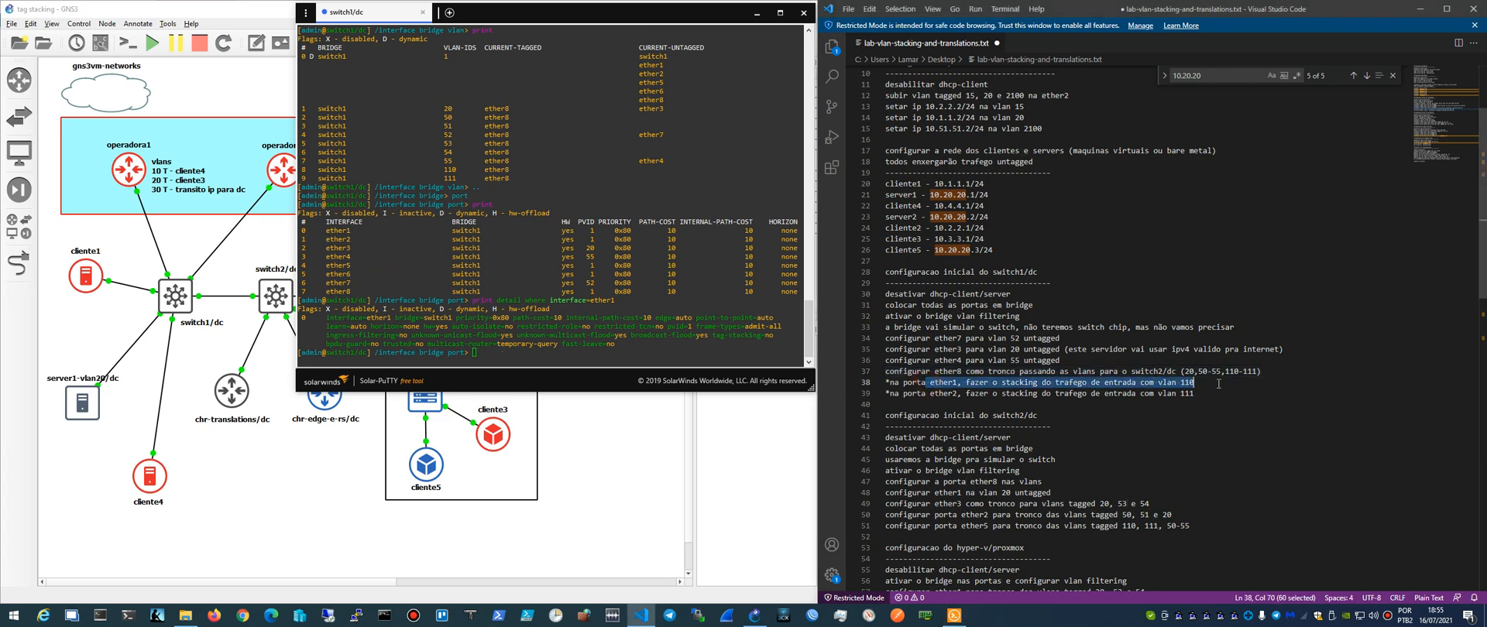
left_click(531, 336)
type("set ")
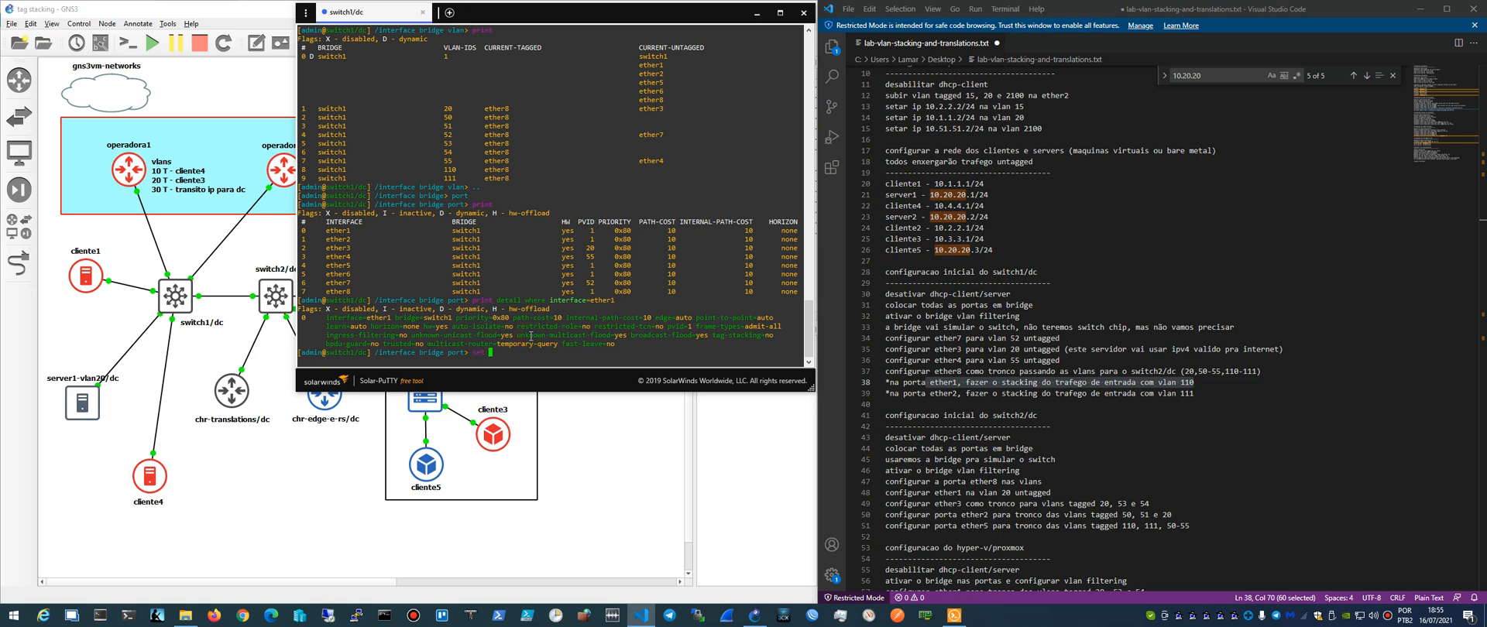
type("0 tag-stacking=yes pvid=110")
key("Return")
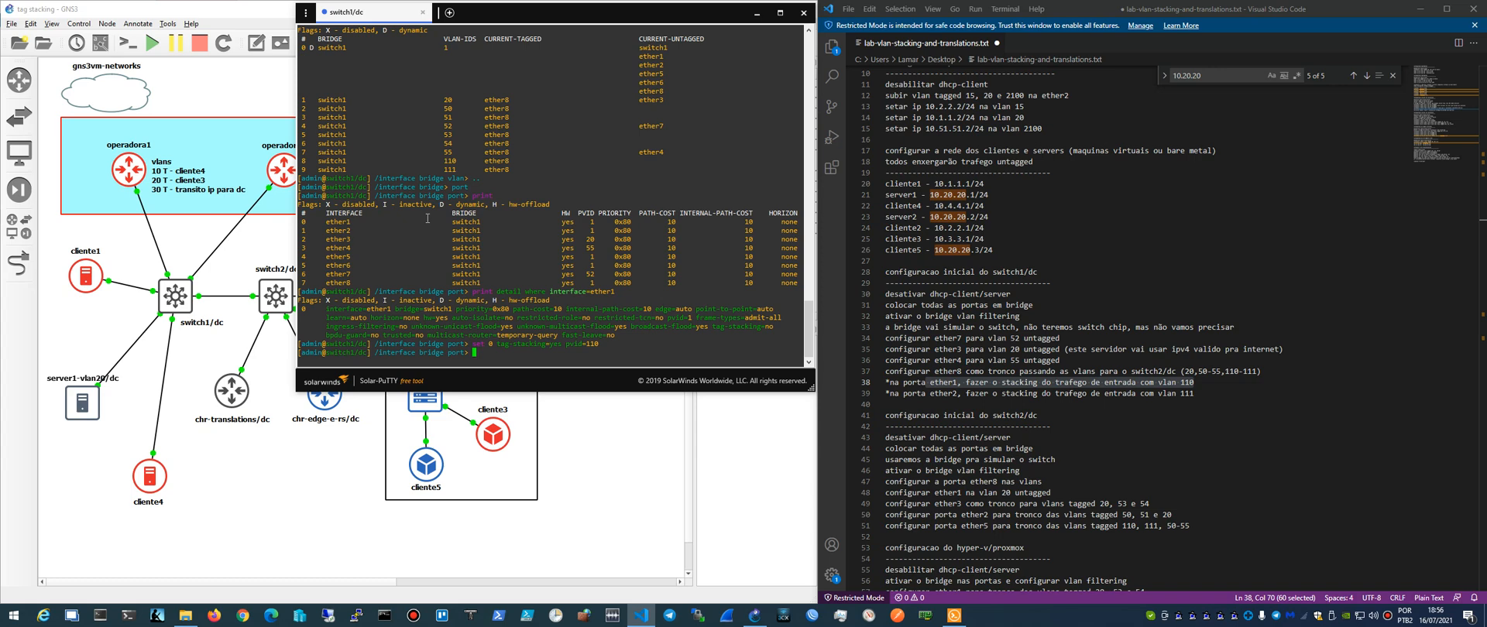
- Try to set bridge port 1 to tag-stacking=yes with pvid=111
key("Up")
key("BackSpace")
key("Left")
key("Left")
key("Left")
key("Left")
key("Left")
key("Left")
key("Left")
key("Left")
key("Left")
key("Left")
key("Left")
key("BackSpace")
type("1")
key("Right")
key("End")
key("BackSpace")
type("1")
key("Return")
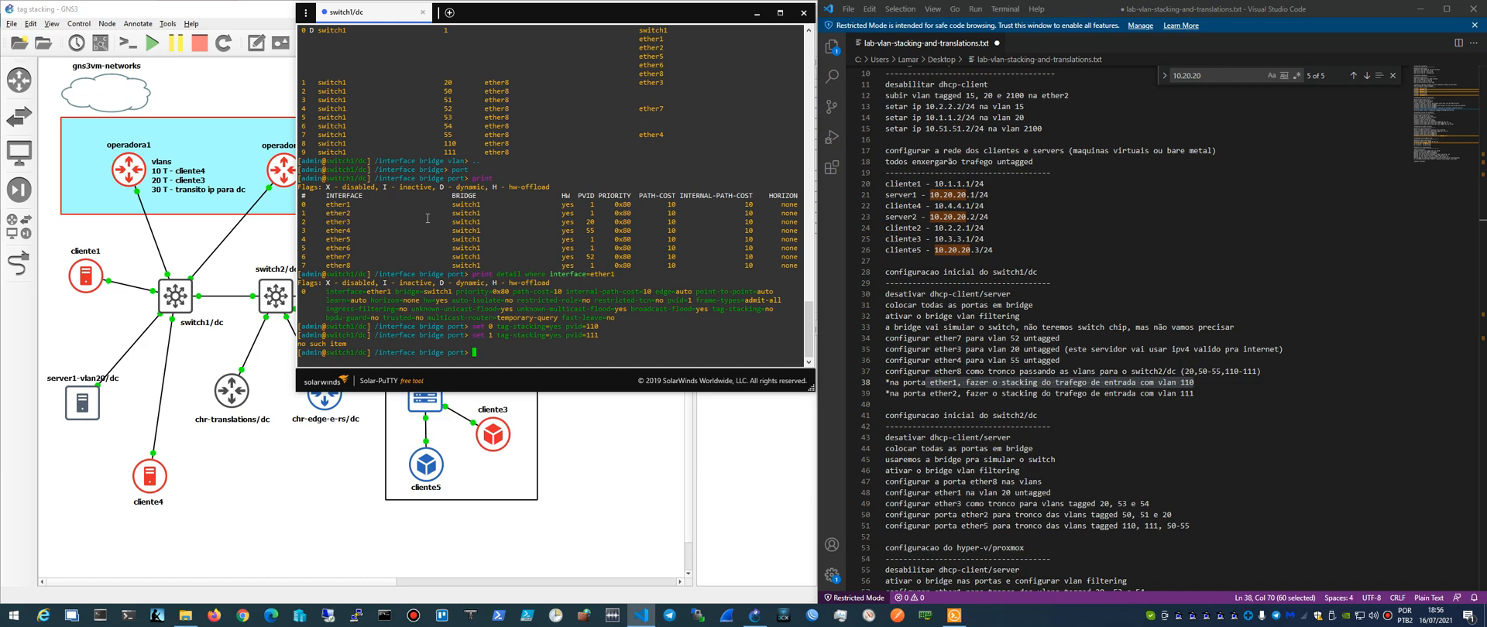
- Print the bridge port list and retry setting port 1 to tag-stacking=yes with pvid=111
type("print")
key("Return")
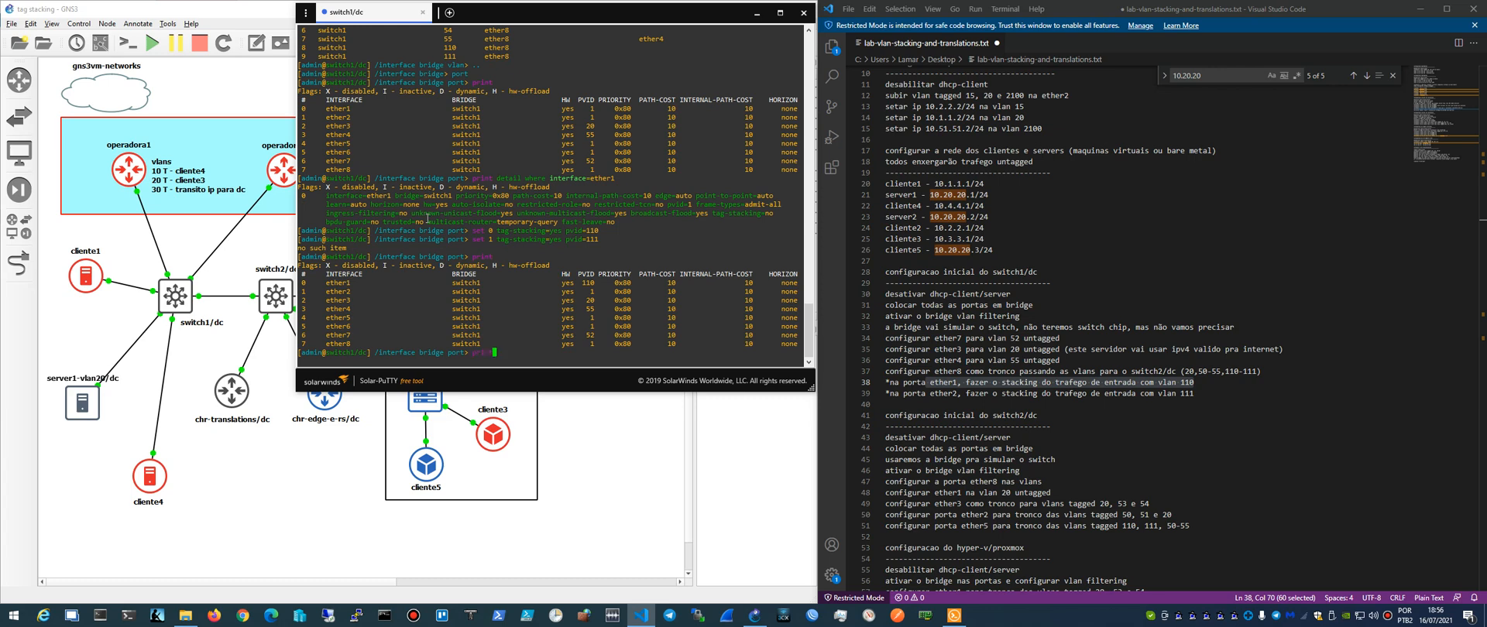
key("Up")
key("Up")
key("Left")
key("Left")
key("Left")
key("Left")
key("Left")
key("Left")
key("Left")
key("Left")
key("Left")
key("Left")
key("Left")
key("Left")
key("Left")
key("Left")
key("Left")
key("Left")
key("Left")
key("Left")
key("Left")
key("Left")
key("Return")
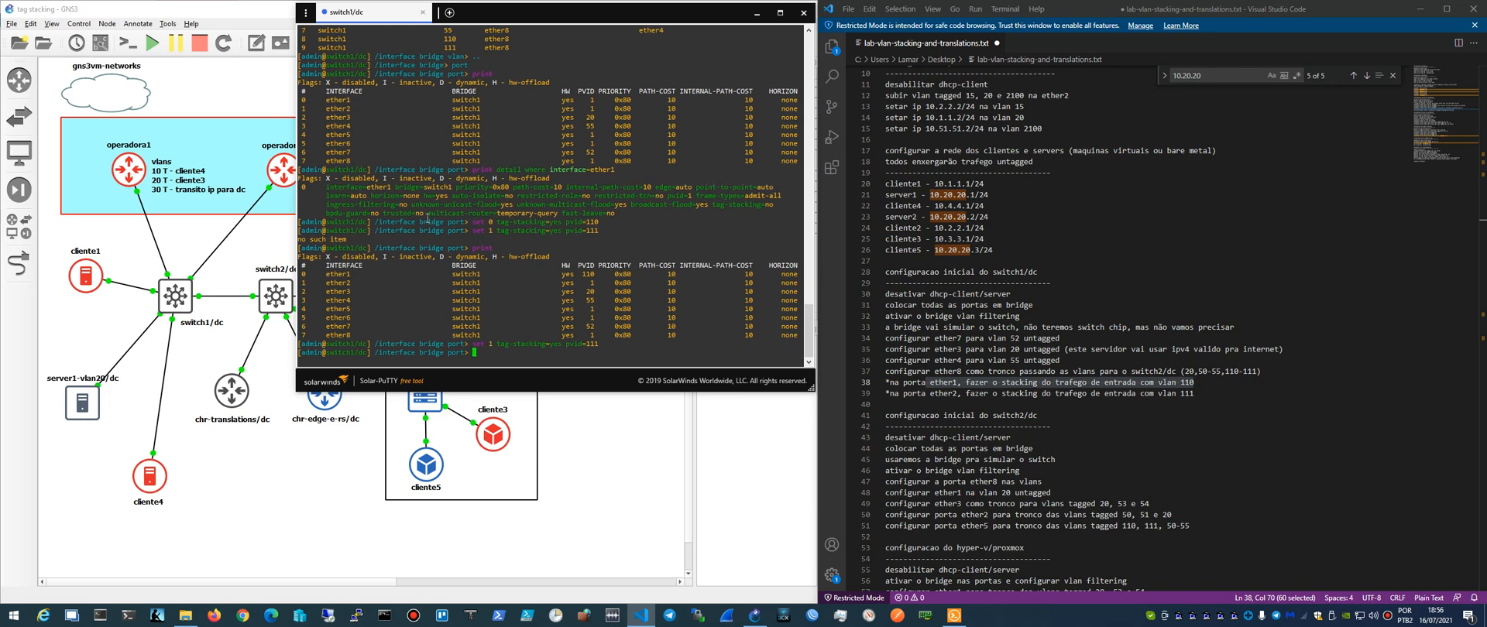
- Print the detailed bridge port settings for ether1 and ether2 to check their stacking and PVID values
type("pri")
key("Up")
key("Up")
key("Up")
key("Up")
key("Up")
key("Down")
key("Up")
key("Return")
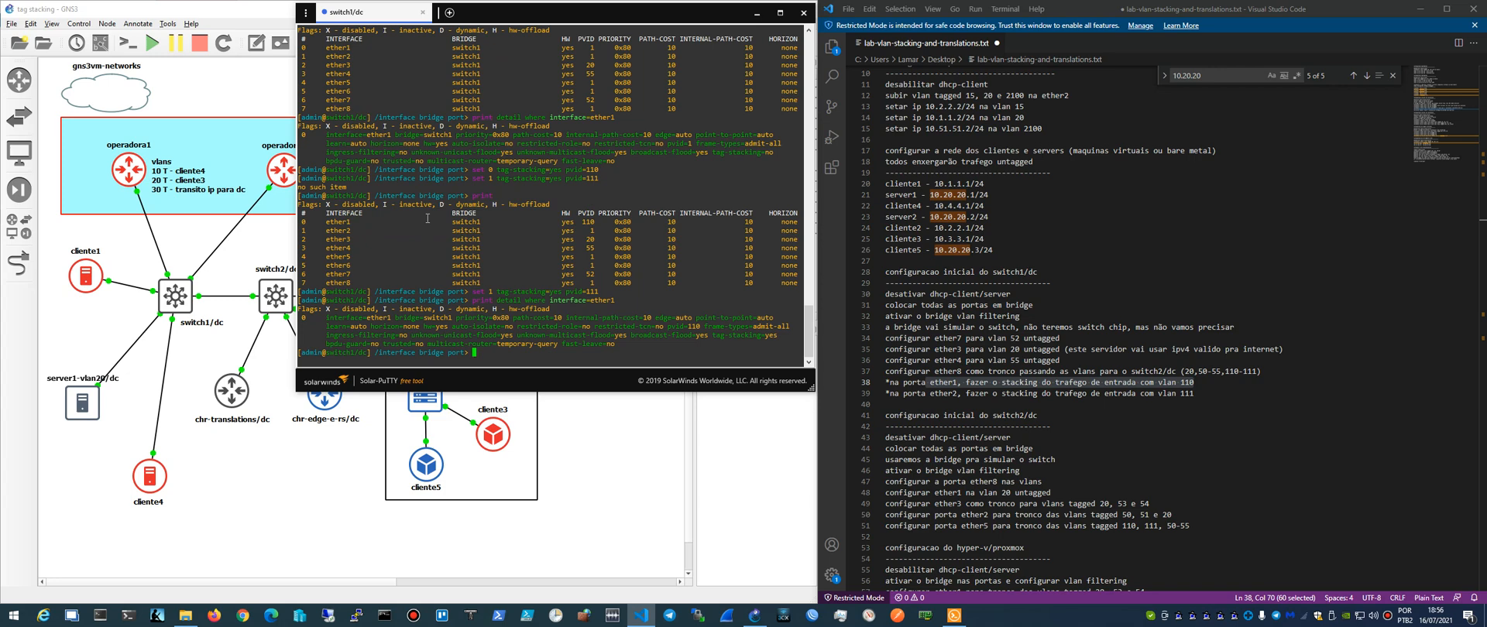
key("Up")
key("BackSpace")
type("2")
key("Return")
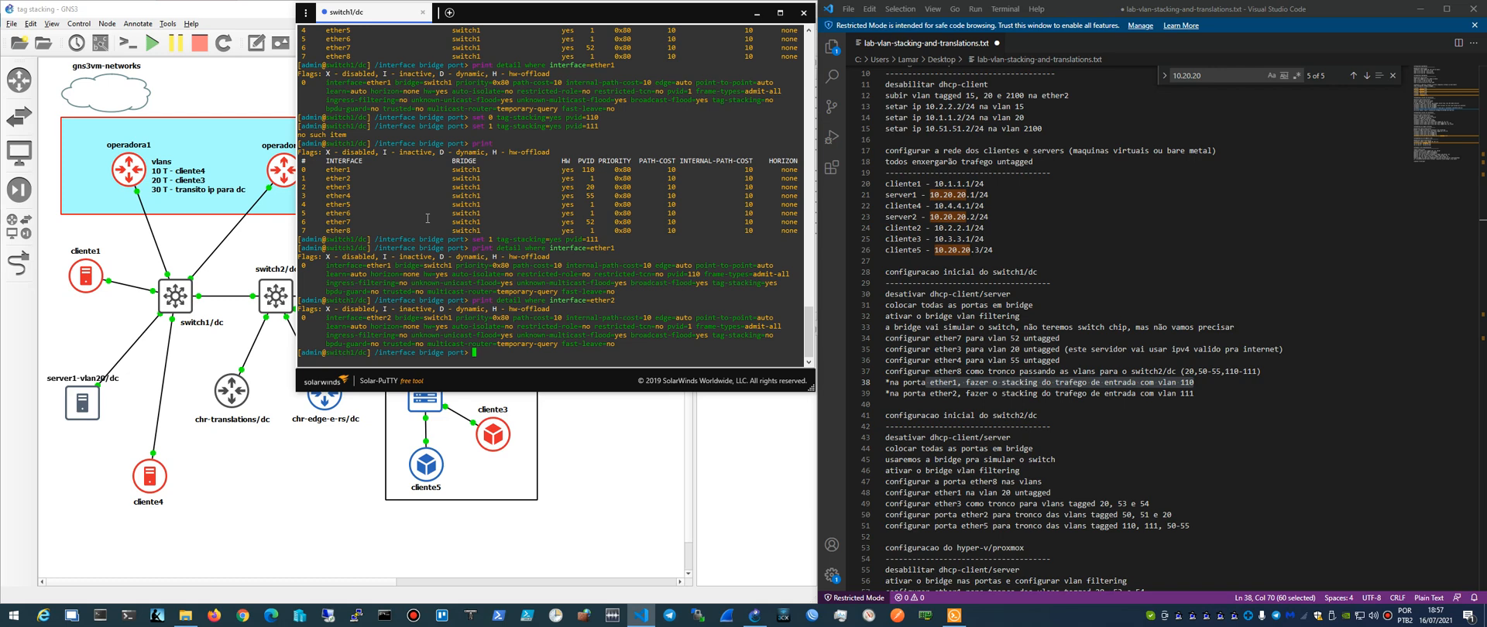
- Try to set only pvid=111 on bridge port 1
key("Up")
key("Home")
key("Delete")
key("Delete")
key("Delete")
key("Delete")
key("Delete")
key("Delete")
key("Delete")
key("Delete")
key("Delete")
key("Delete")
key("Delete")
key("Delete")
type("set pvid=111")
key("Left")
key("Delete")
key("Delete")
key("Delete")
key("Delete")
key("Delete")
key("Delete")
key("Delete")
key("Delete")
key("Delete")
key("Delete")
key("Delete")
key("Delete")
key("Delete")
key("Delete")
key("Delete")
key("Delete")
key("Delete")
key("Delete")
key("Delete")
key("Delete")
key("BackSpace")
key("BackSpace")
key("Left")
key("Left")
key("Left")
key("Left")
key("Left")
key("Left")
type("1")
key("Return")
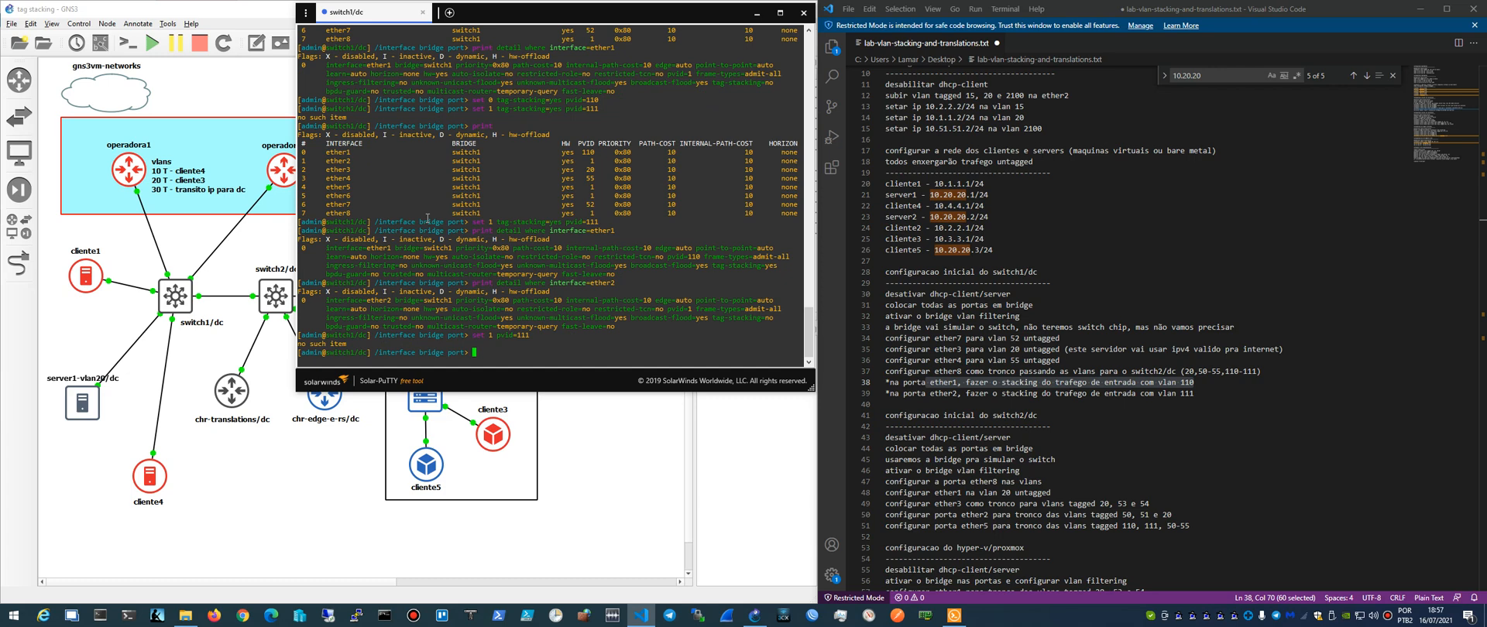
- Print the bridge port list and the detailed settings of all ports, and quit the listing
type("print")
key("Return")
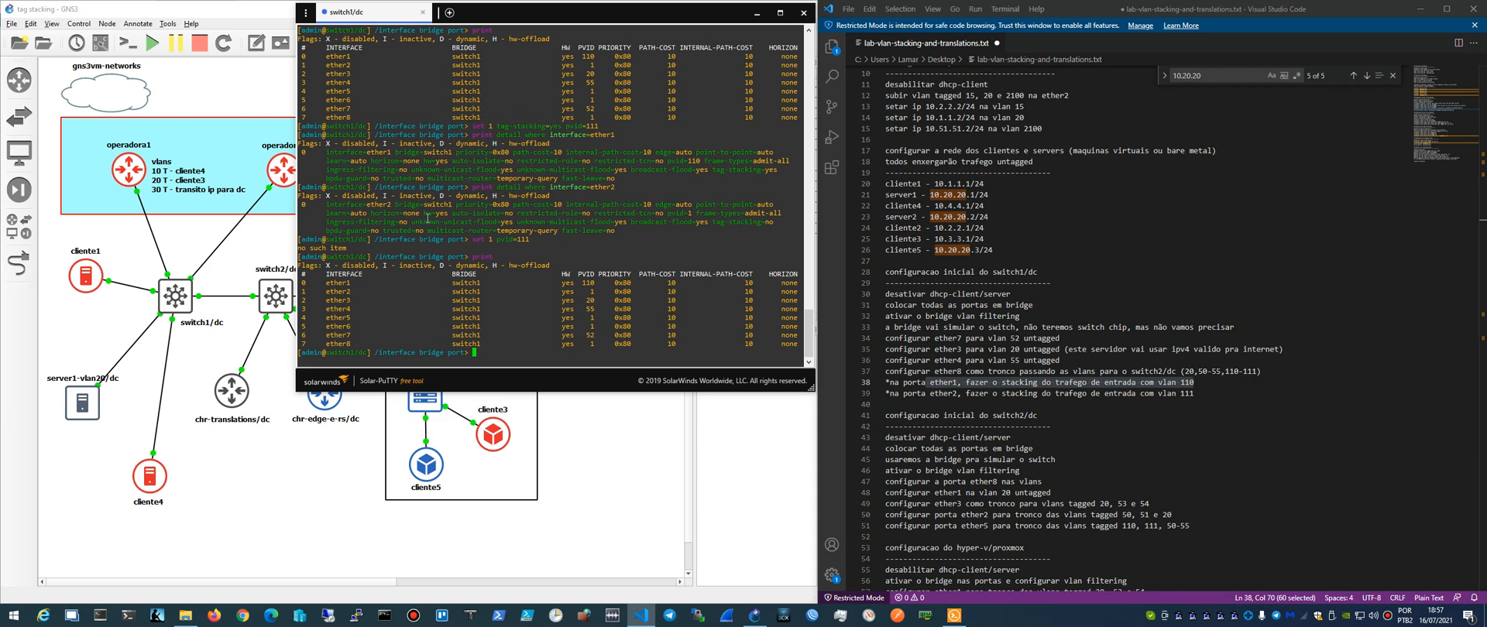
type("print detail")
key("Return")
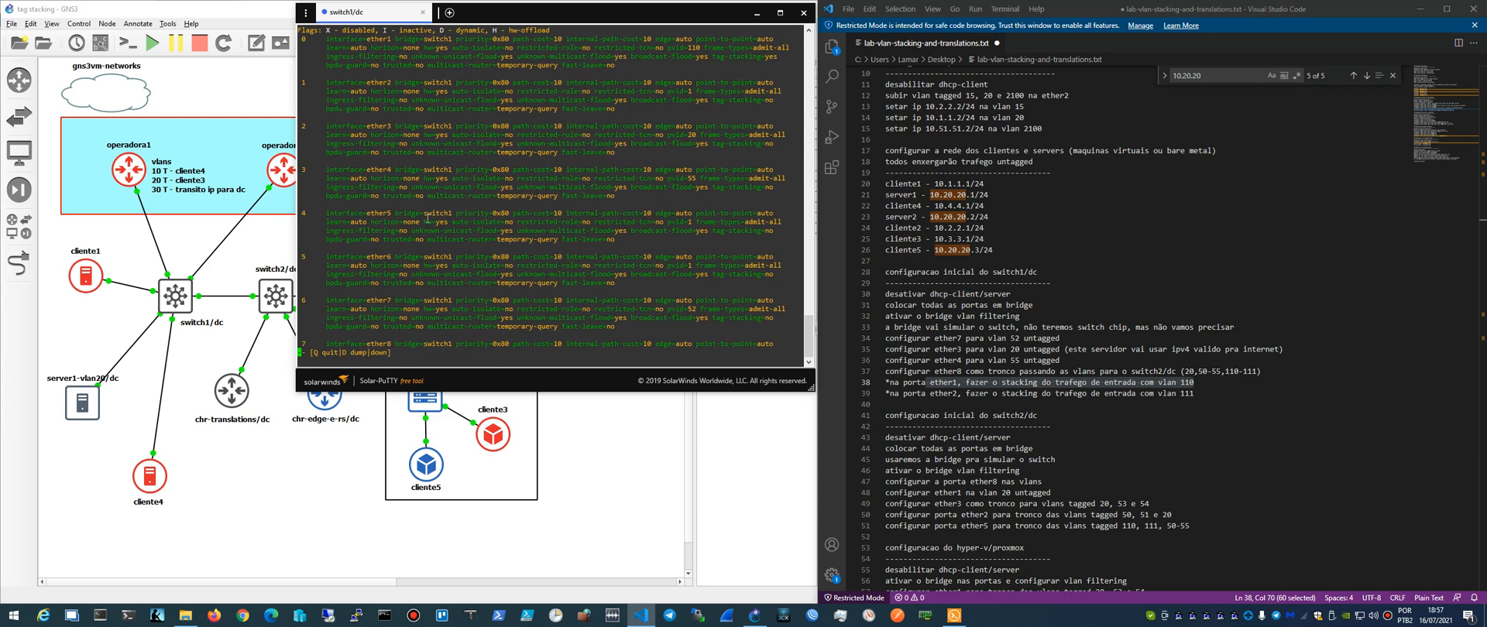
key("q")
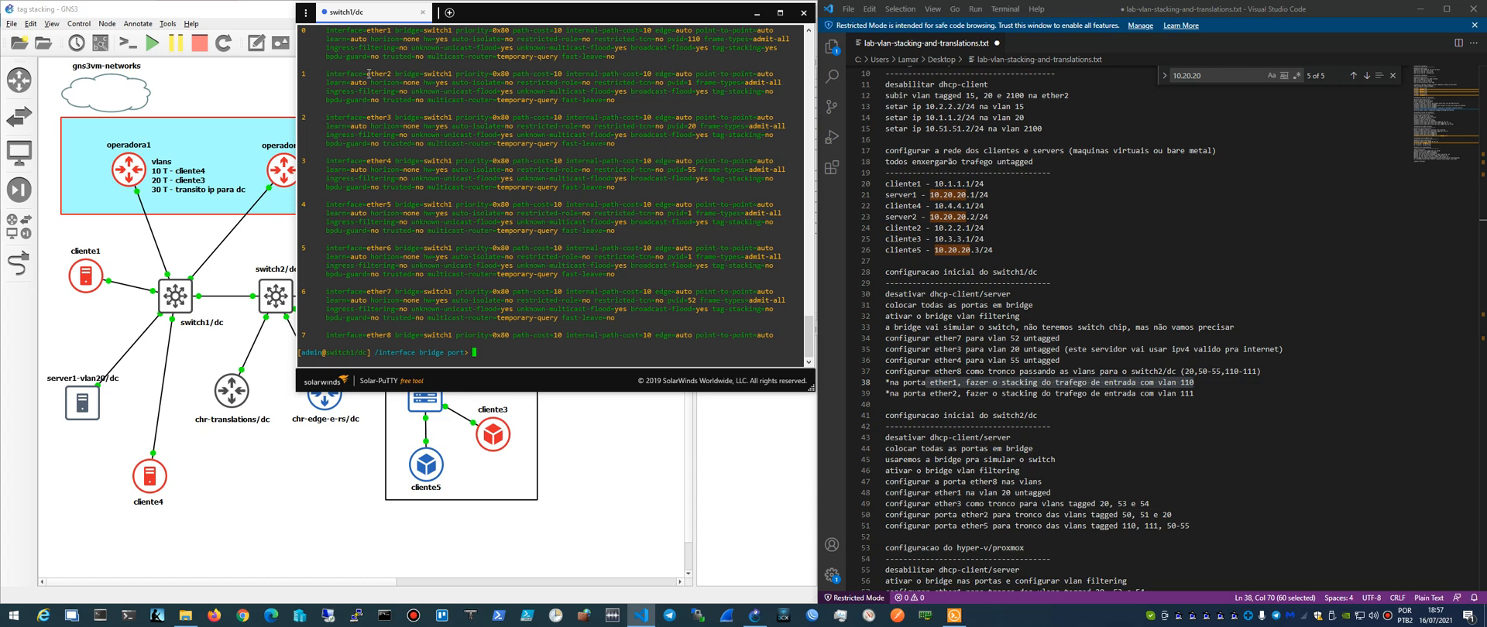
- Check the link between operadora2 and switch1/dc in the topology and return to the switch1/dc console
left_click(246, 258)
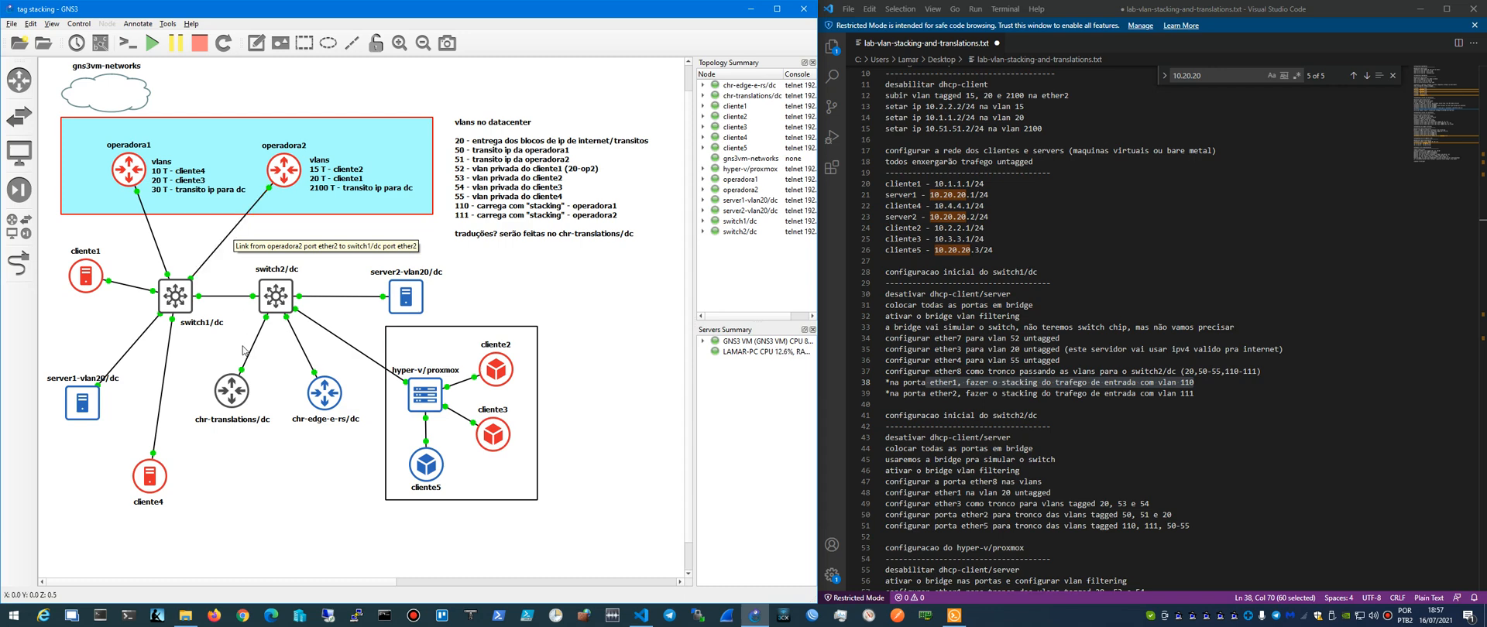
right_click(236, 231)
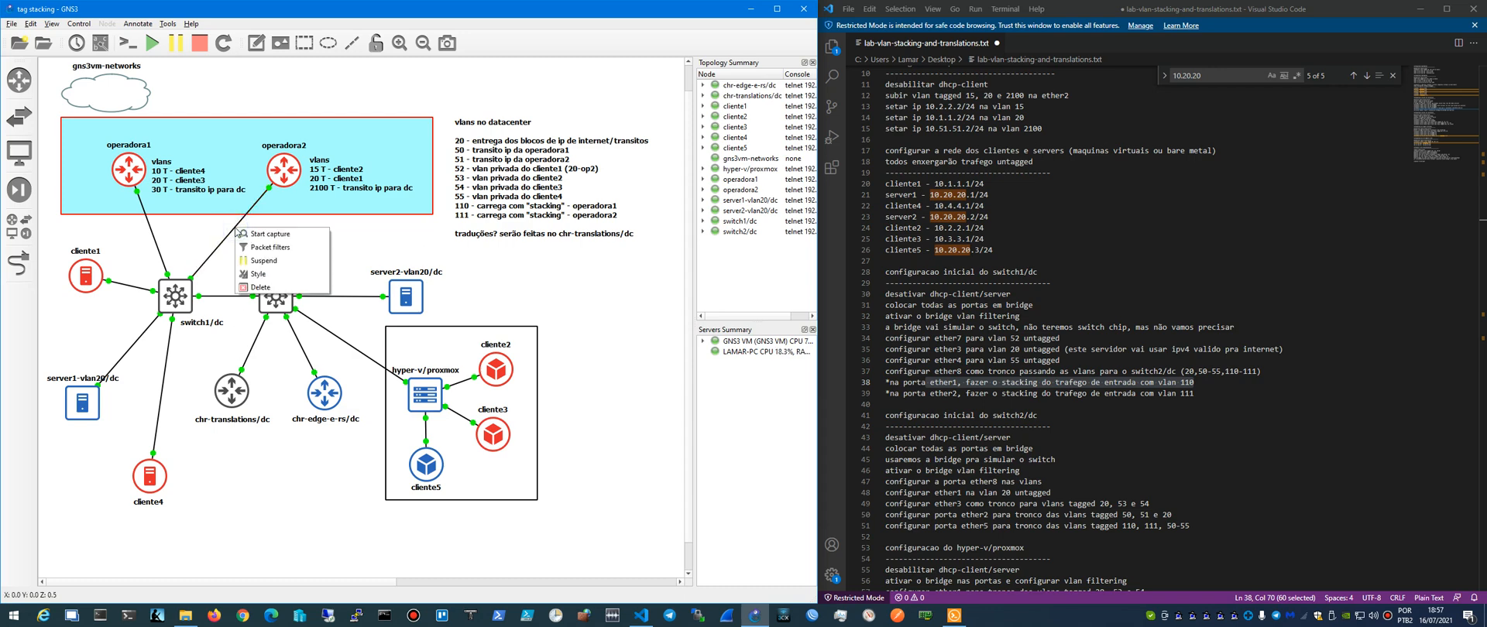
left_click(216, 225)
left_click(957, 612)
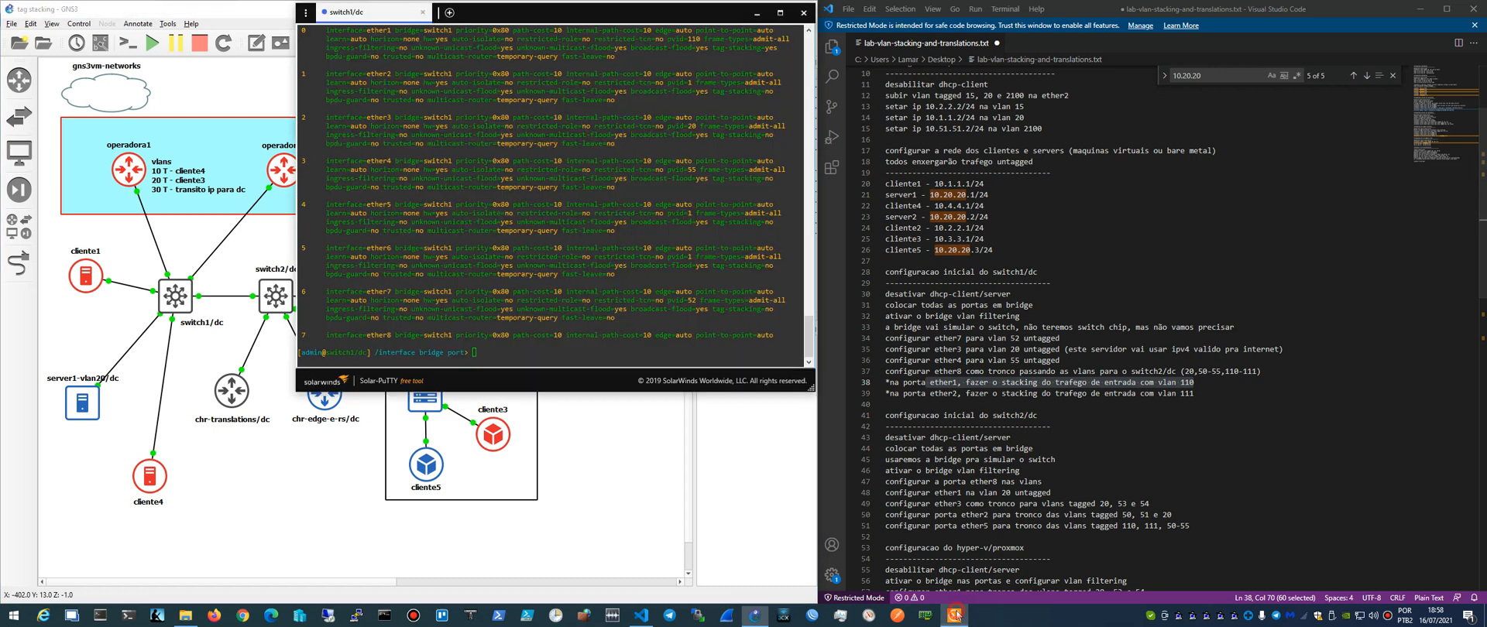
left_click(484, 359)
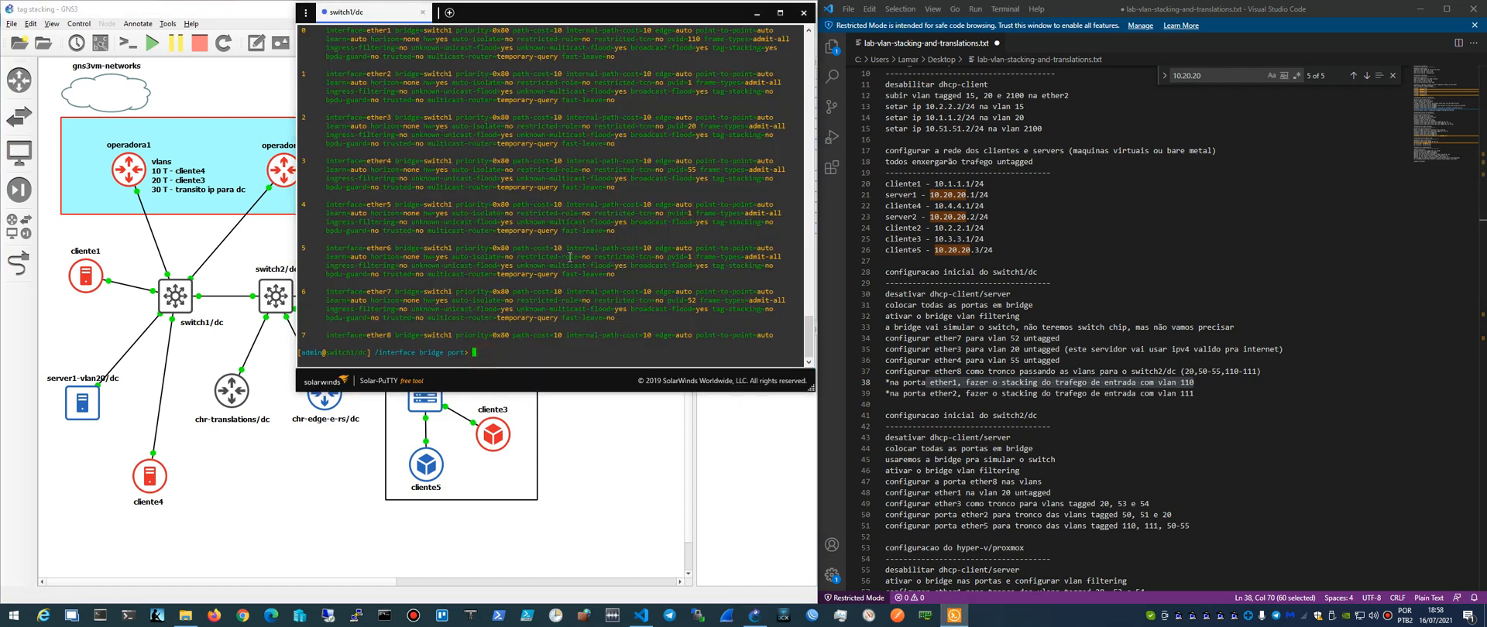
- Return to the root menu level and try to set pvid=111 on item 1 under /interface bridge
type("/")
key("Return")
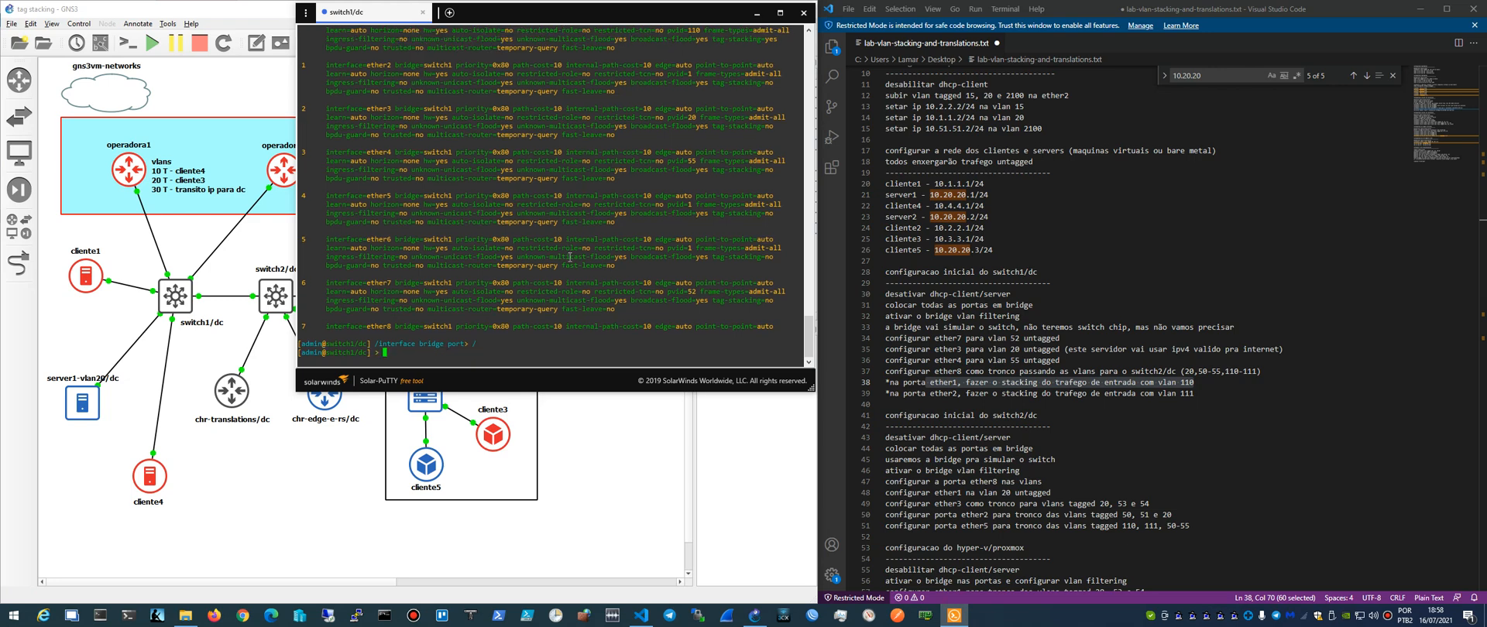
type("/interface bridge set")
type(" pvid=111")
key("Left")
key("Left")
key("Left")
key("Left")
key("Left")
key("Left")
key("Left")
key("Left")
type("1")
key("End")
key("Return")
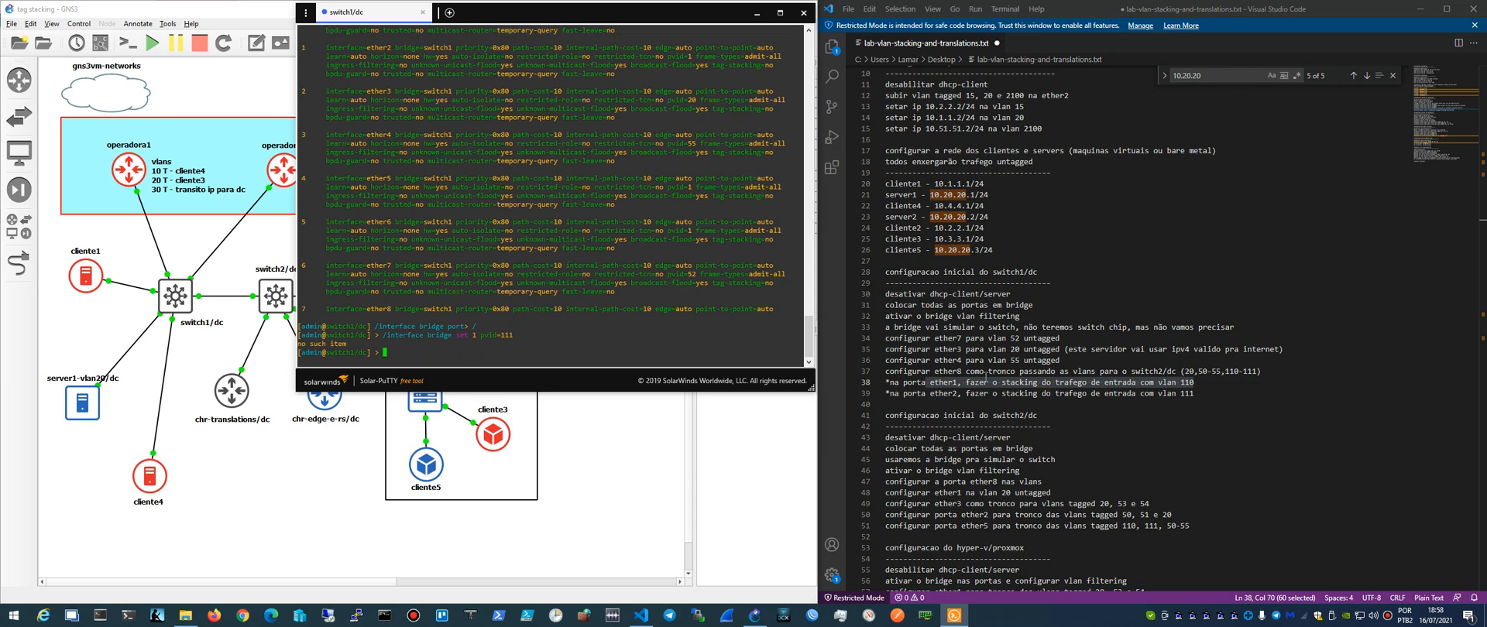
left_click(1387, 616)
left_click(1054, 191)
mouse_move(472, 16)
left_mouse_down()
mouse_move(460, 28)
mouse_move(472, 16)
left_mouse_up()
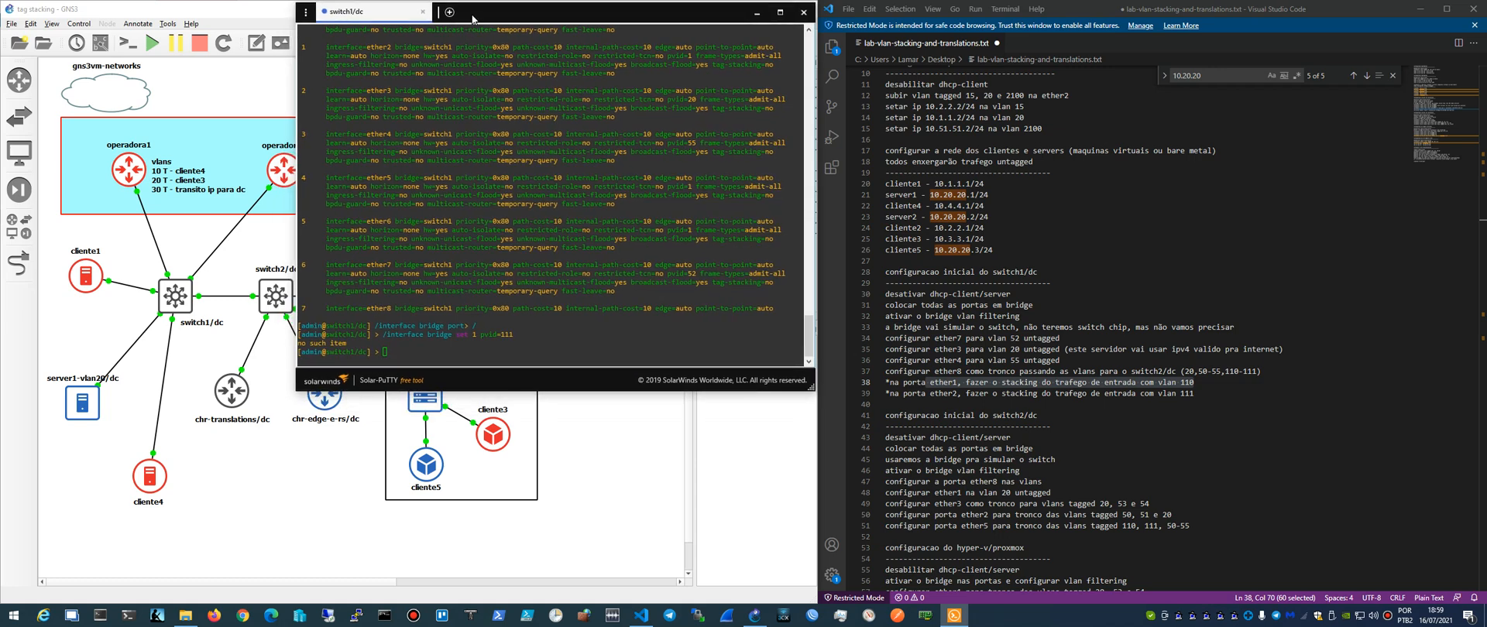
left_click(450, 187)
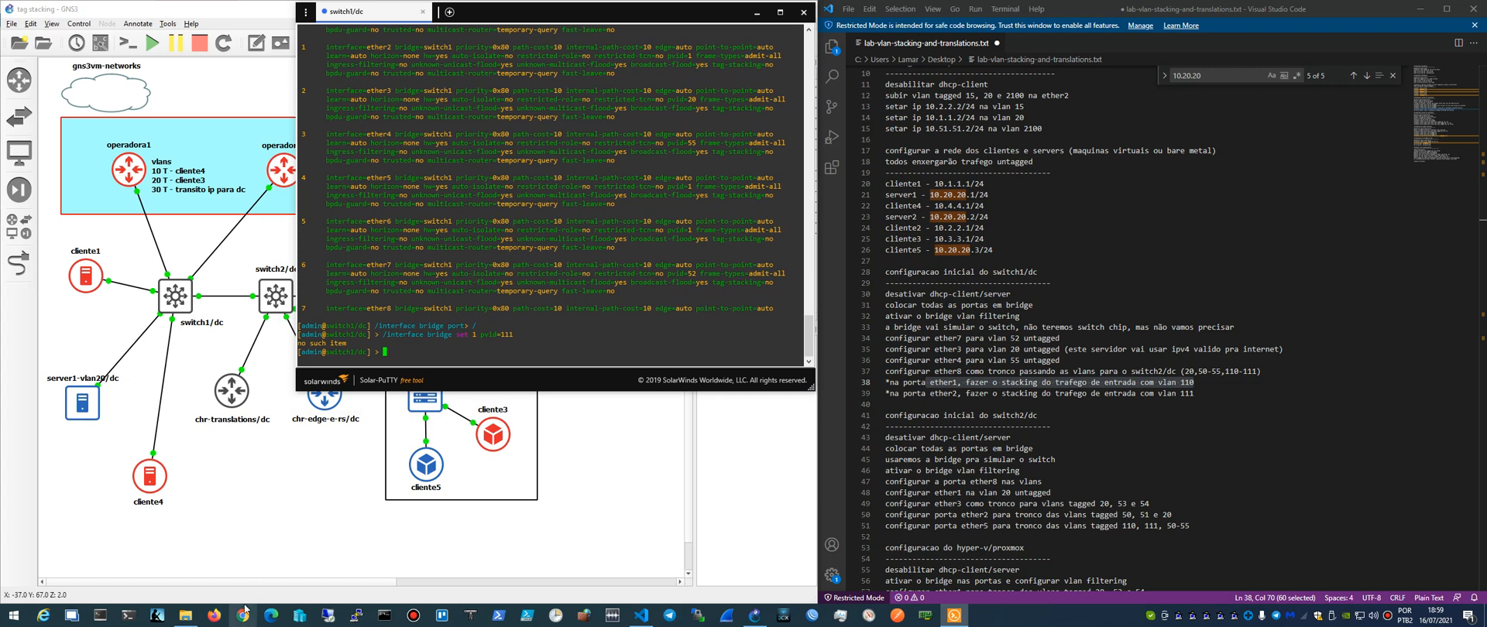
mouse_move(646, 19)
left_mouse_down()
mouse_move(649, 66)
mouse_move(648, 18)
left_mouse_up()
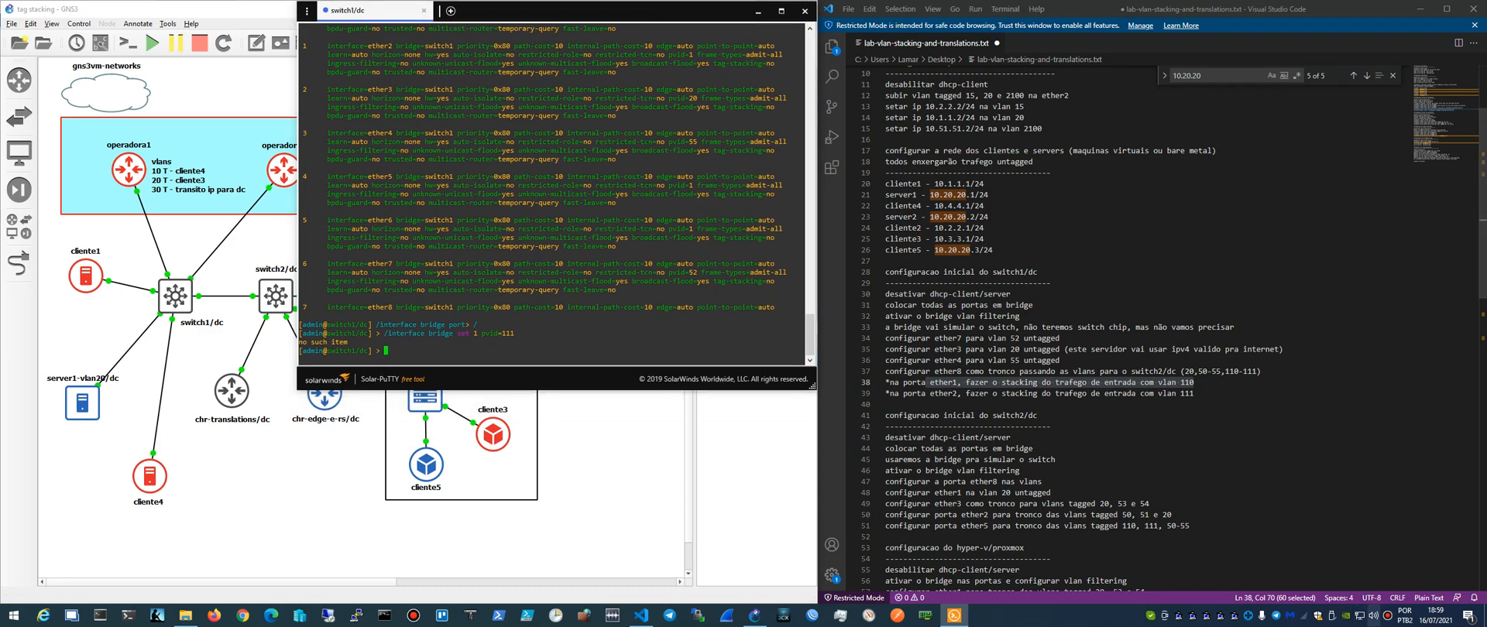
left_click(1391, 620)
left_click(1056, 188)
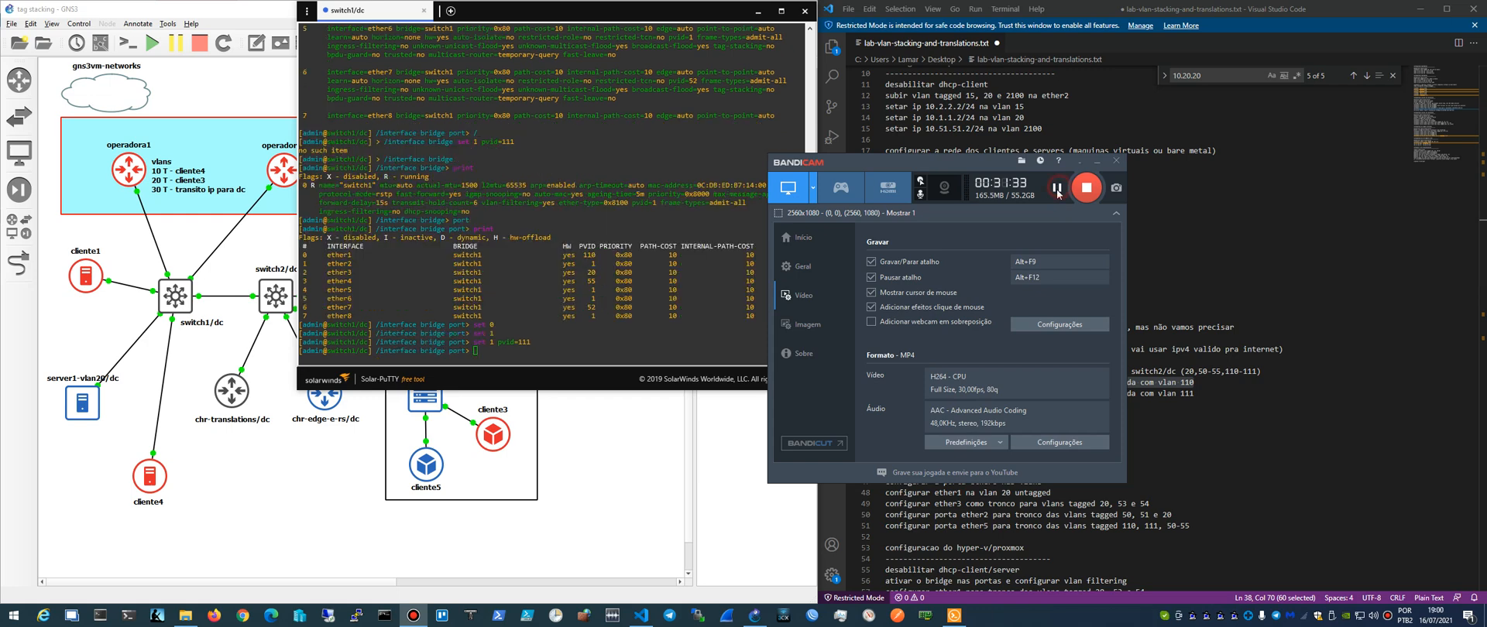
left_click(1078, 162)
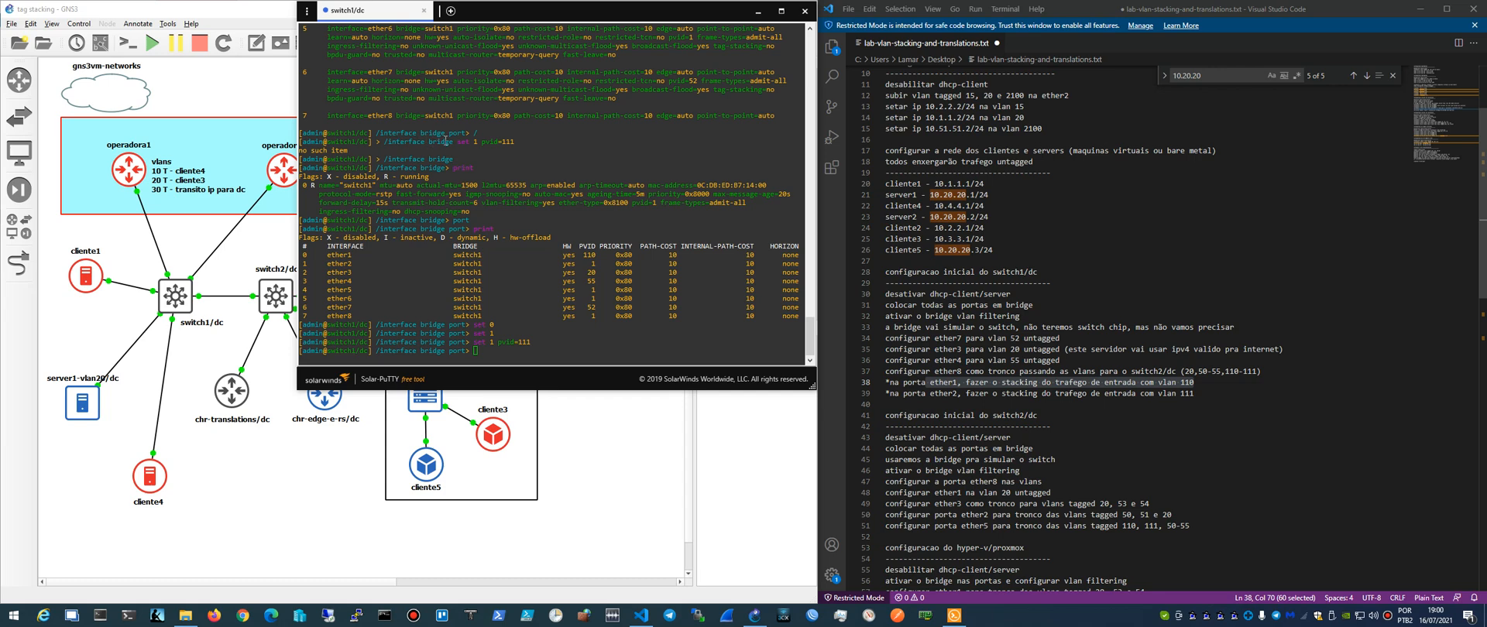
- Run set 0 and set 1 without properties in the bridge port menu, and print the detailed settings of all ports
scroll(436, 137, "up", 10)
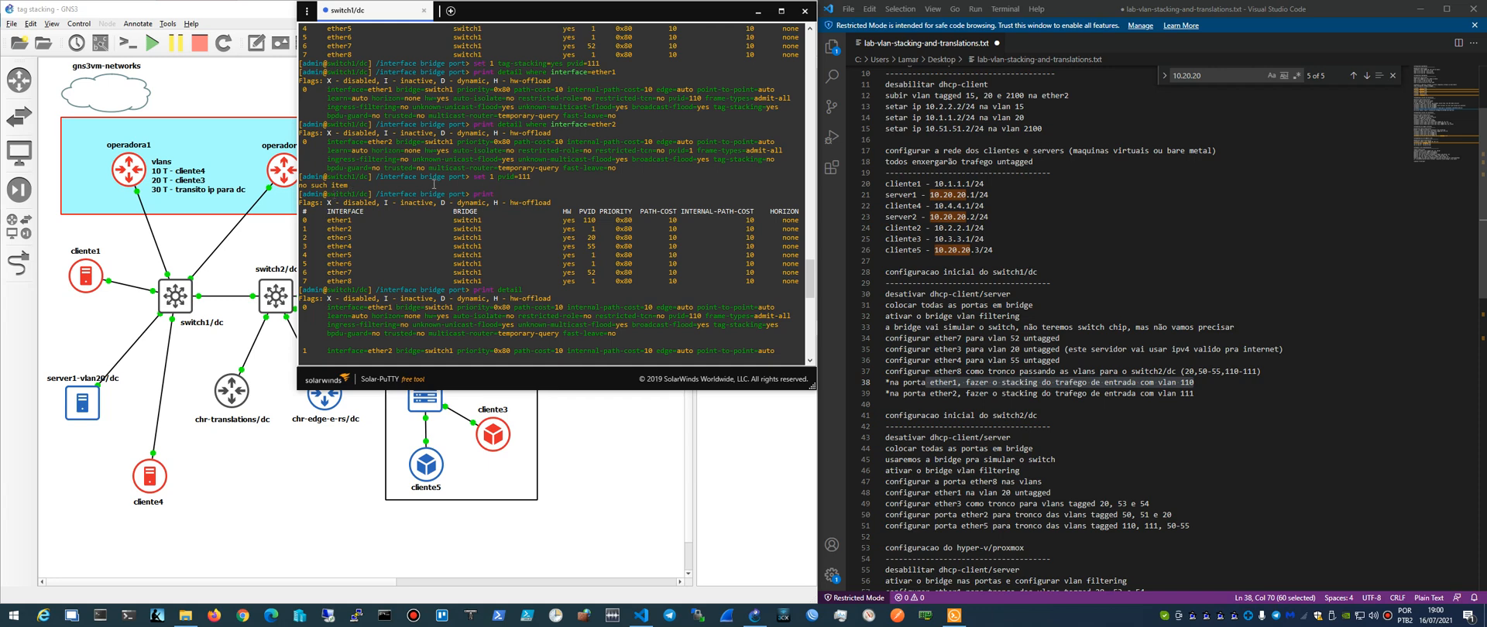
scroll(434, 184, "down", 19)
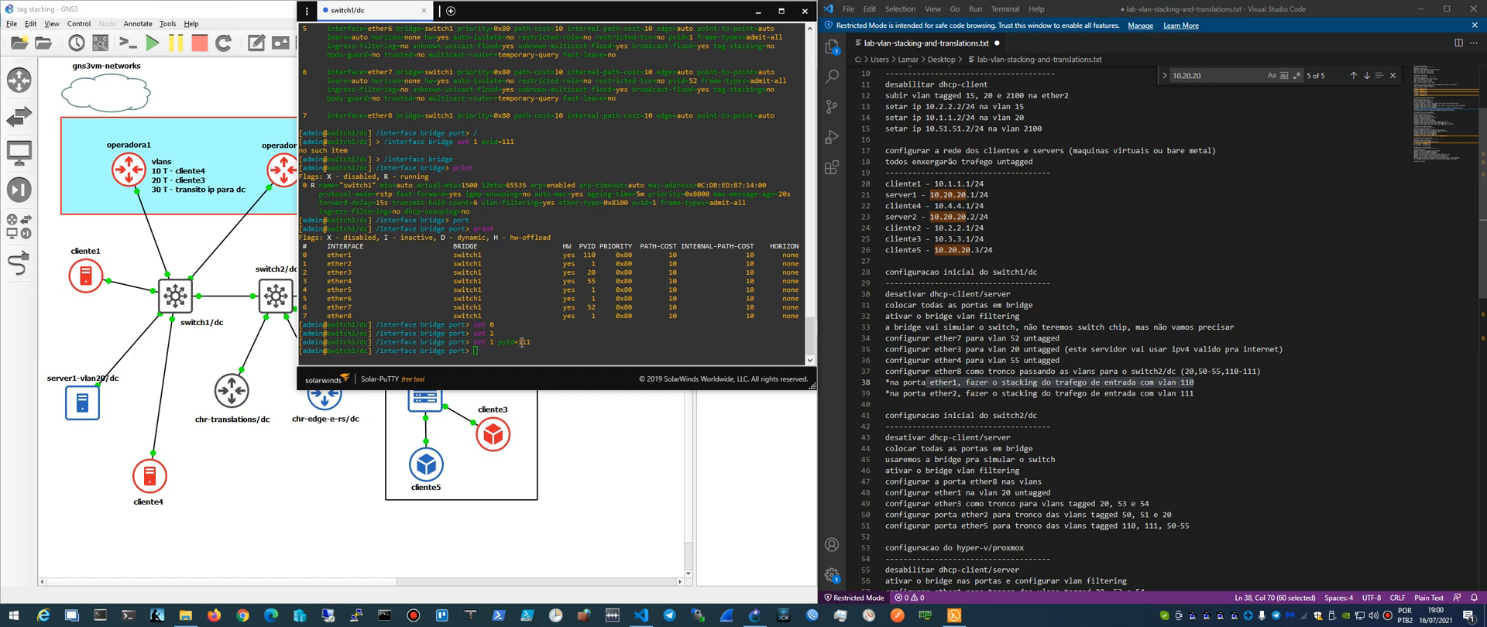
scroll(486, 298, "up", 10)
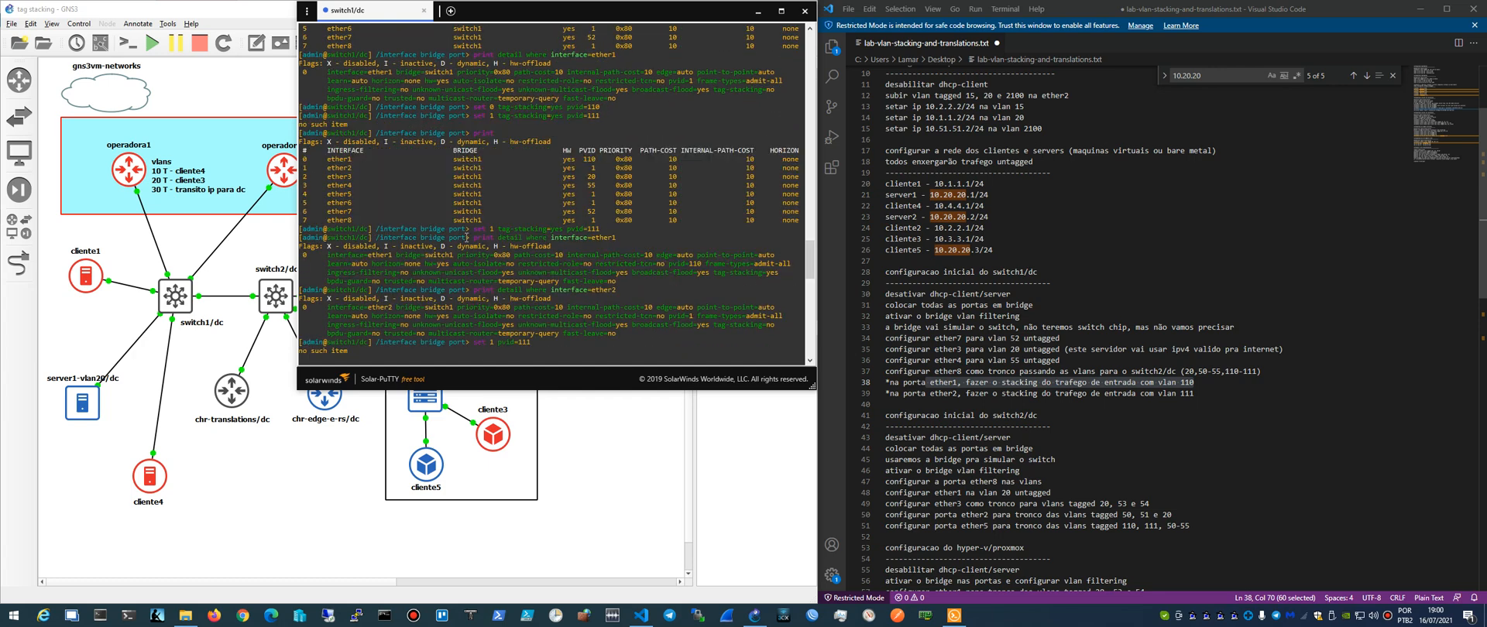
scroll(456, 151, "up", 6)
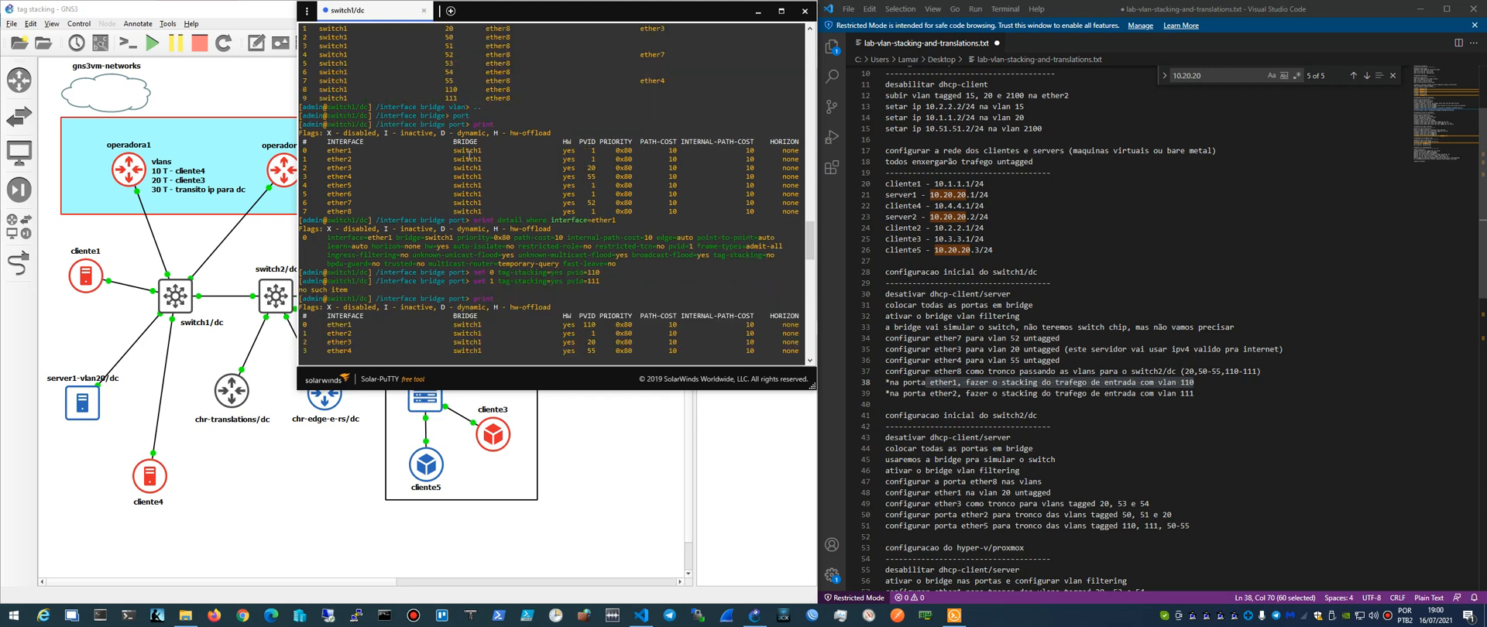
scroll(468, 155, "down", 6)
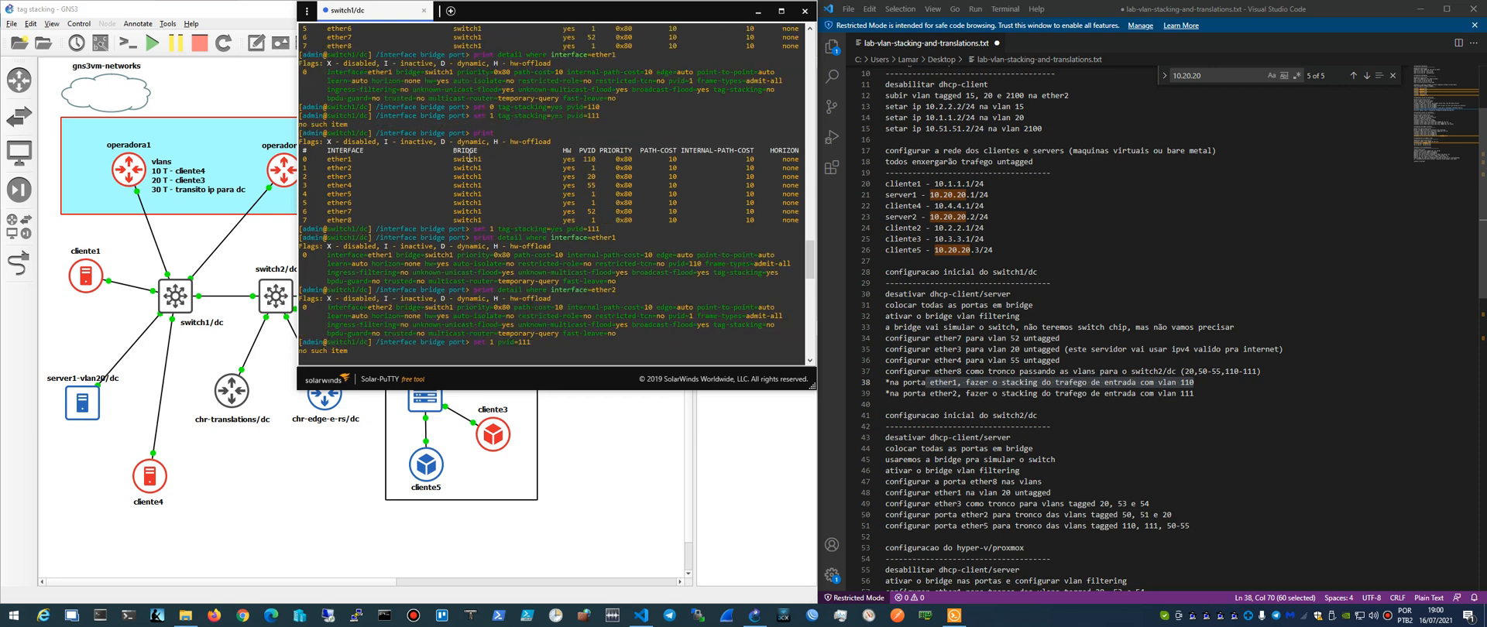
scroll(469, 158, "down", 10)
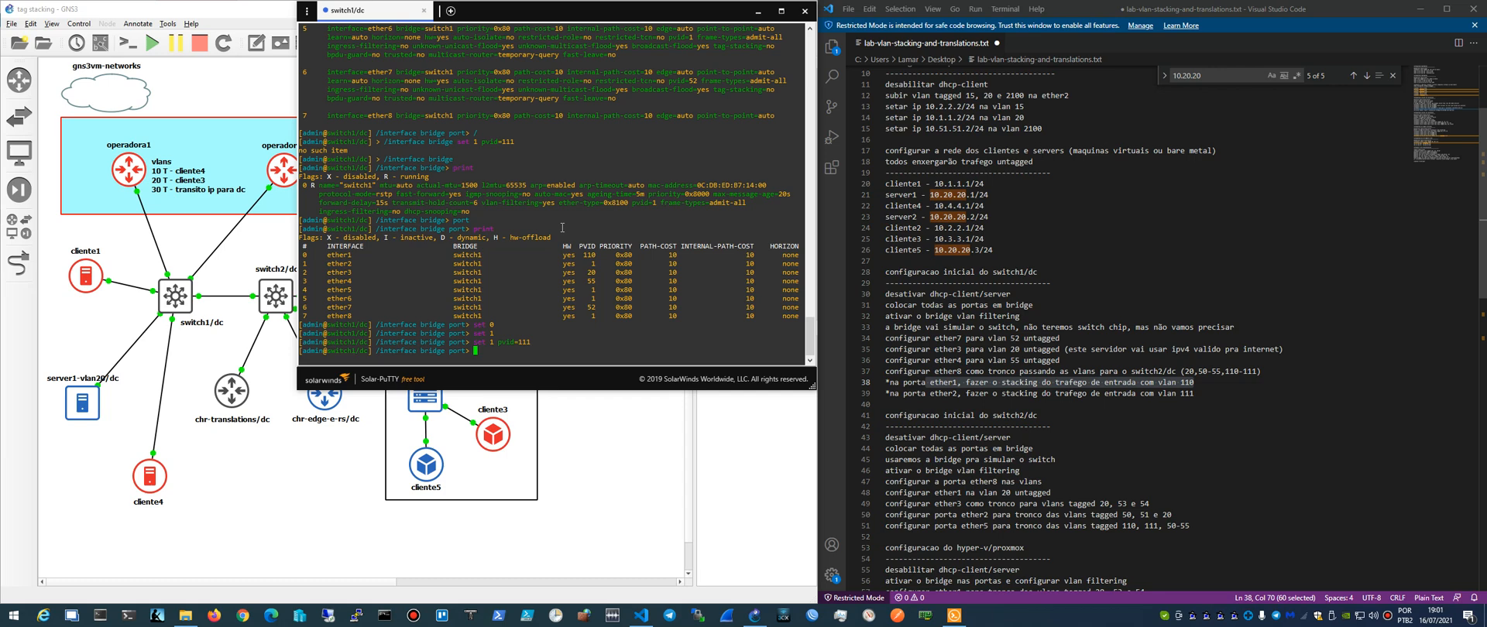
type("set 0")
key("Return")
type("set 1")
key("Return")
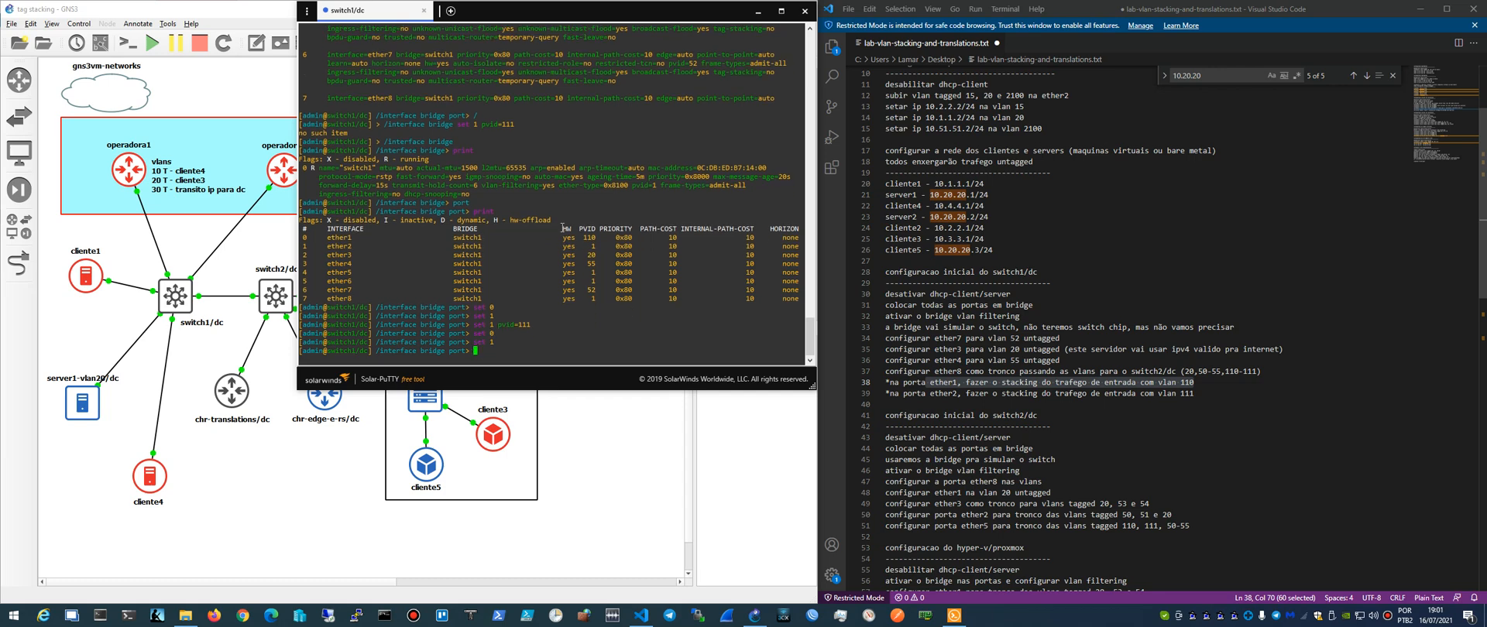
type("print detail")
key("Return")
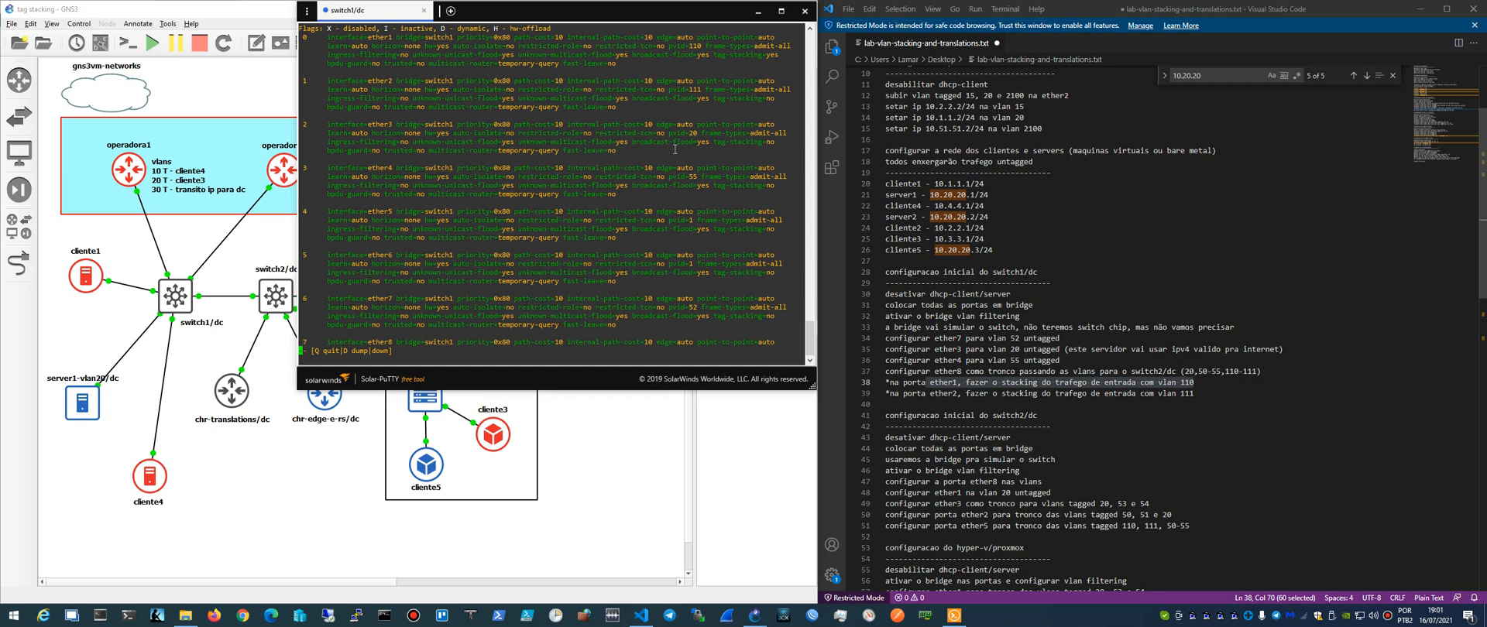
- Quit the listing and set tag-stacking=yes on bridge port 1
type("qset 1")
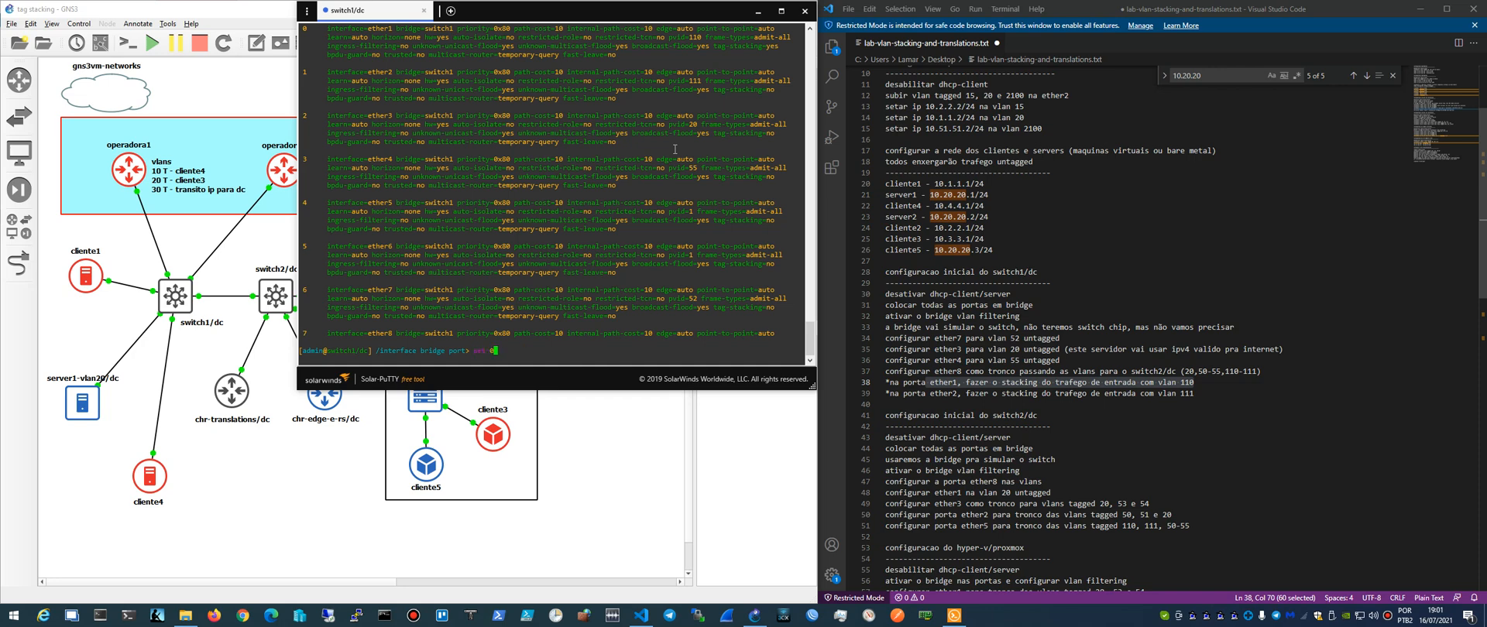
type(" pvid=111")
key("BackSpace")
key("BackSpace")
key("BackSpace")
key("BackSpace")
key("BackSpace")
key("BackSpace")
key("BackSpace")
key("BackSpace")
type("tag-stacking=yes")
key("Return")
- Print the detailed settings of all bridge ports and compare them with the previous listing
type("print detail")
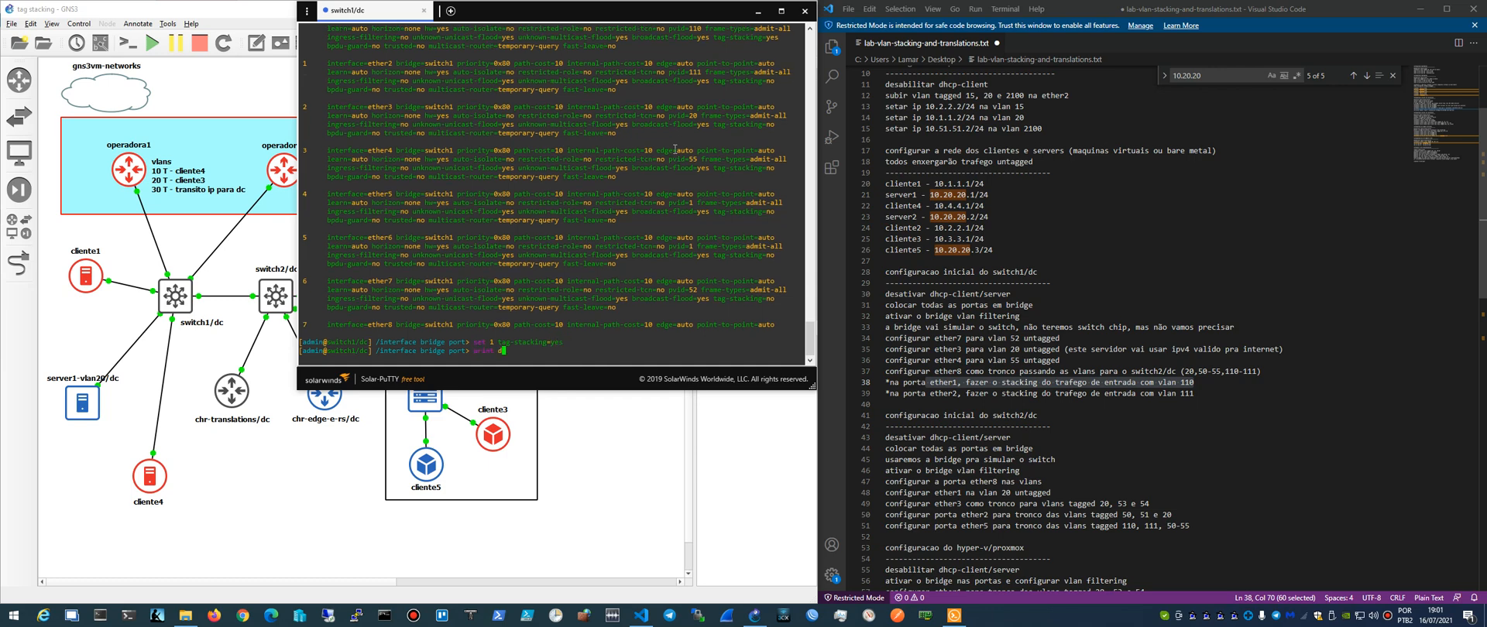
key("Return")
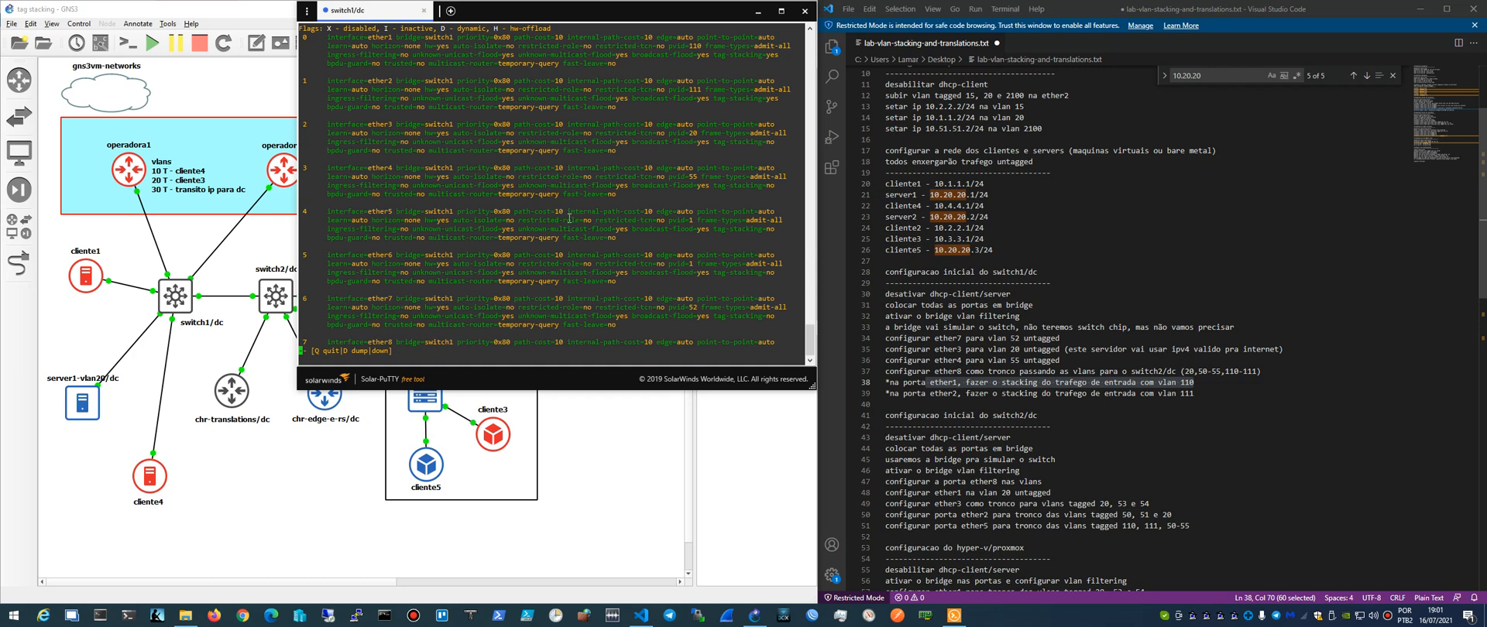
scroll(526, 217, "up", 6)
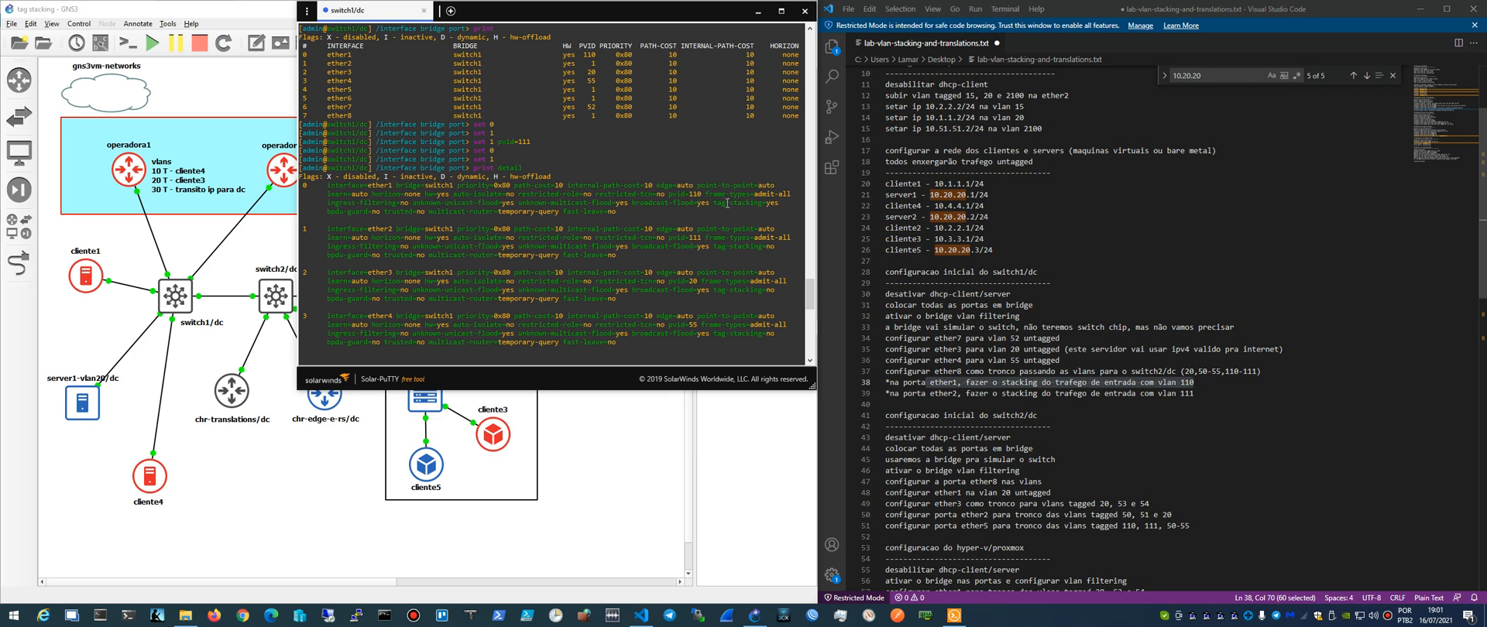
scroll(724, 211, "down", 6)
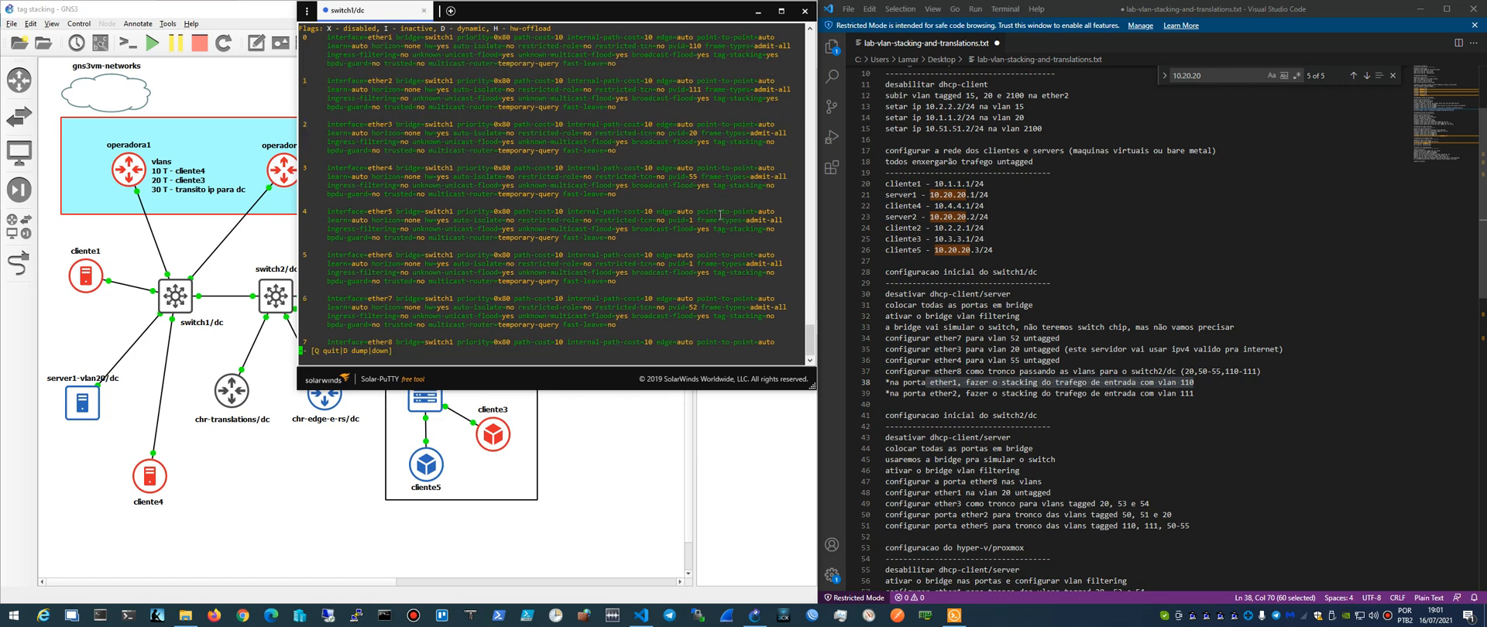
- Quit the listing, show the remaining properties available for port 1, and apply tag-stacking=yes to it again
type("qset 1 tag-stacking=yes")
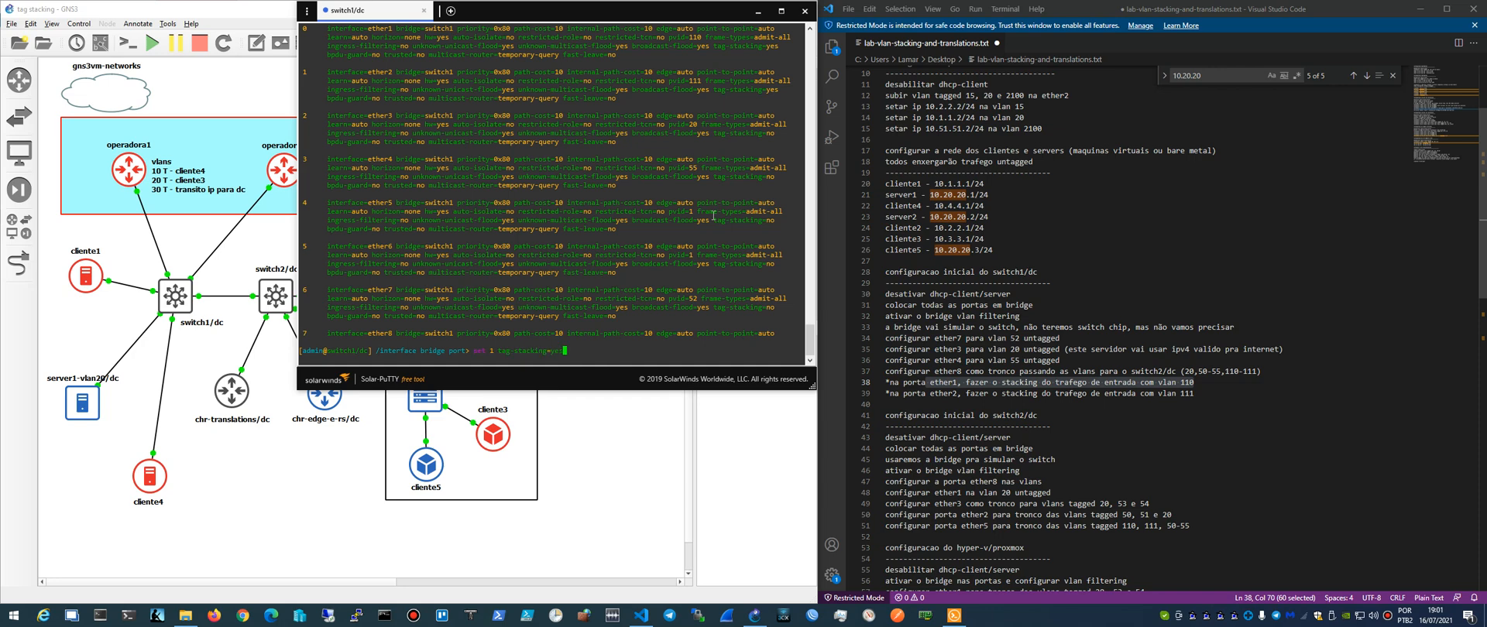
key("Tab")
key("Tab")
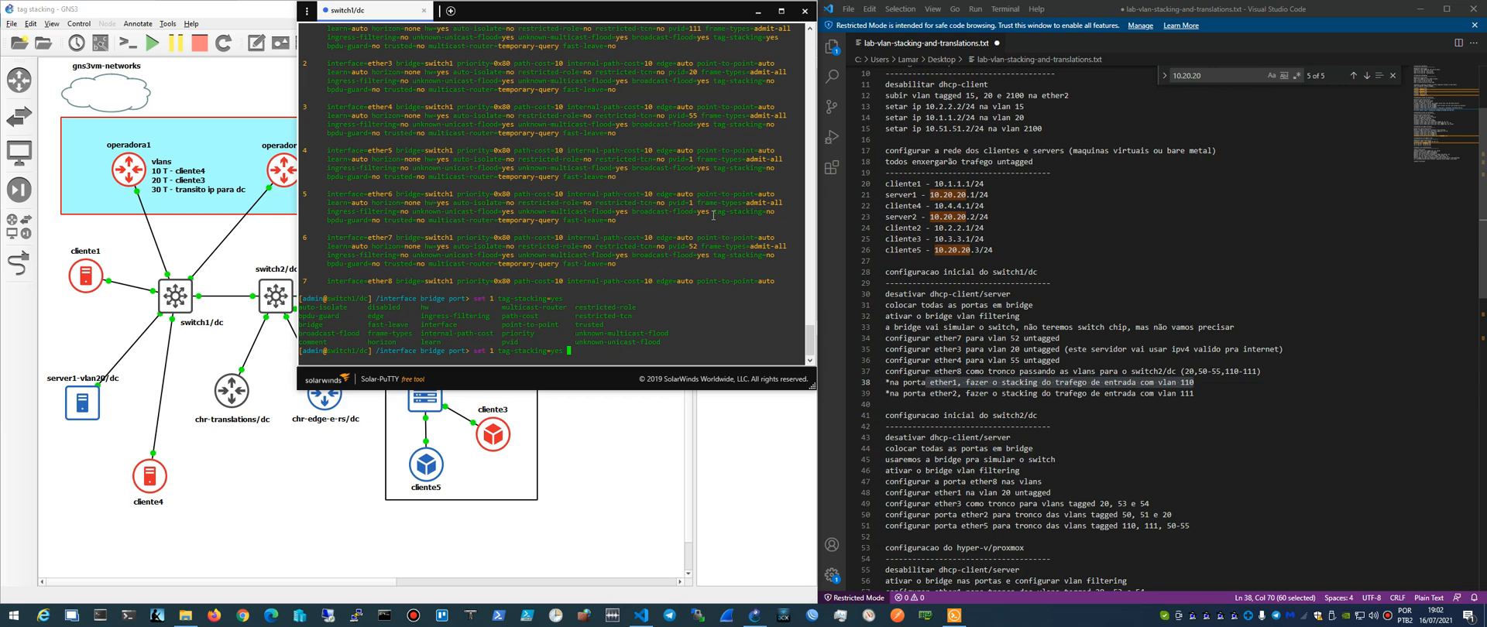
key("Return")
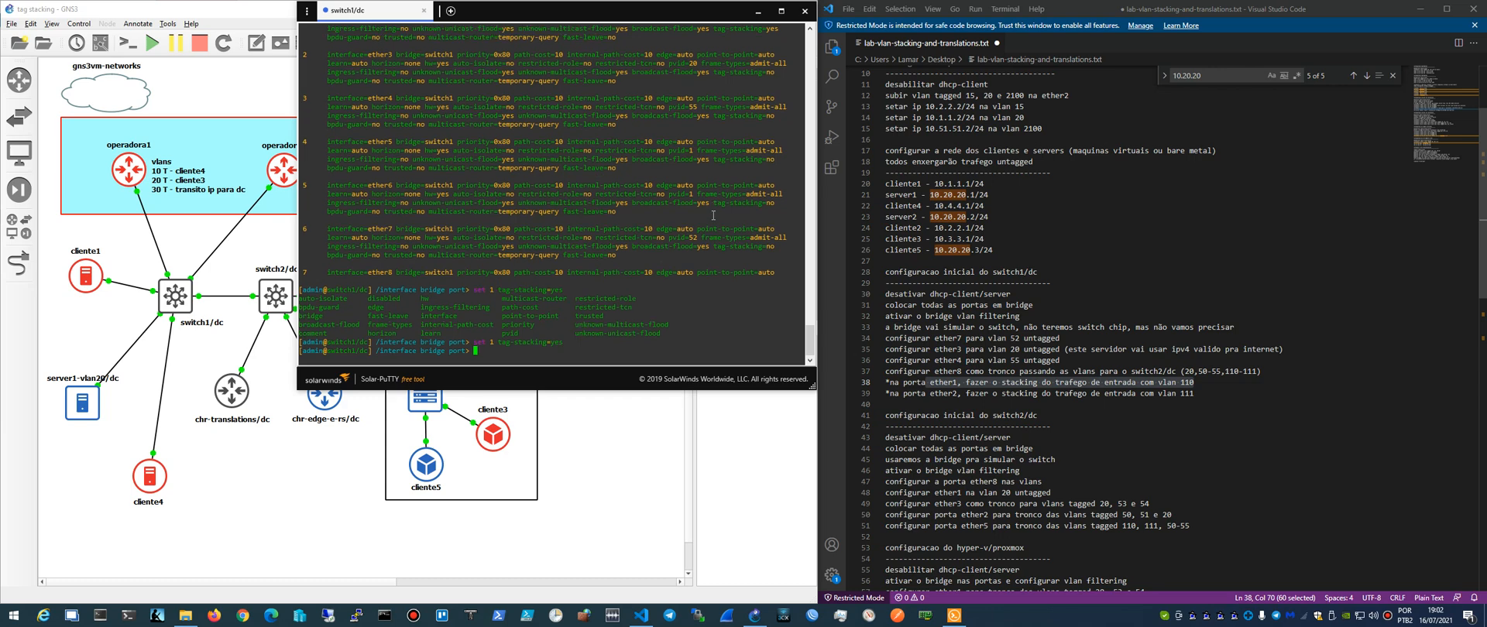
- Print the detailed bridge port settings filtered to interface ether2, and the same for ether1
type("print detail where interface =ether2")
key("Return")
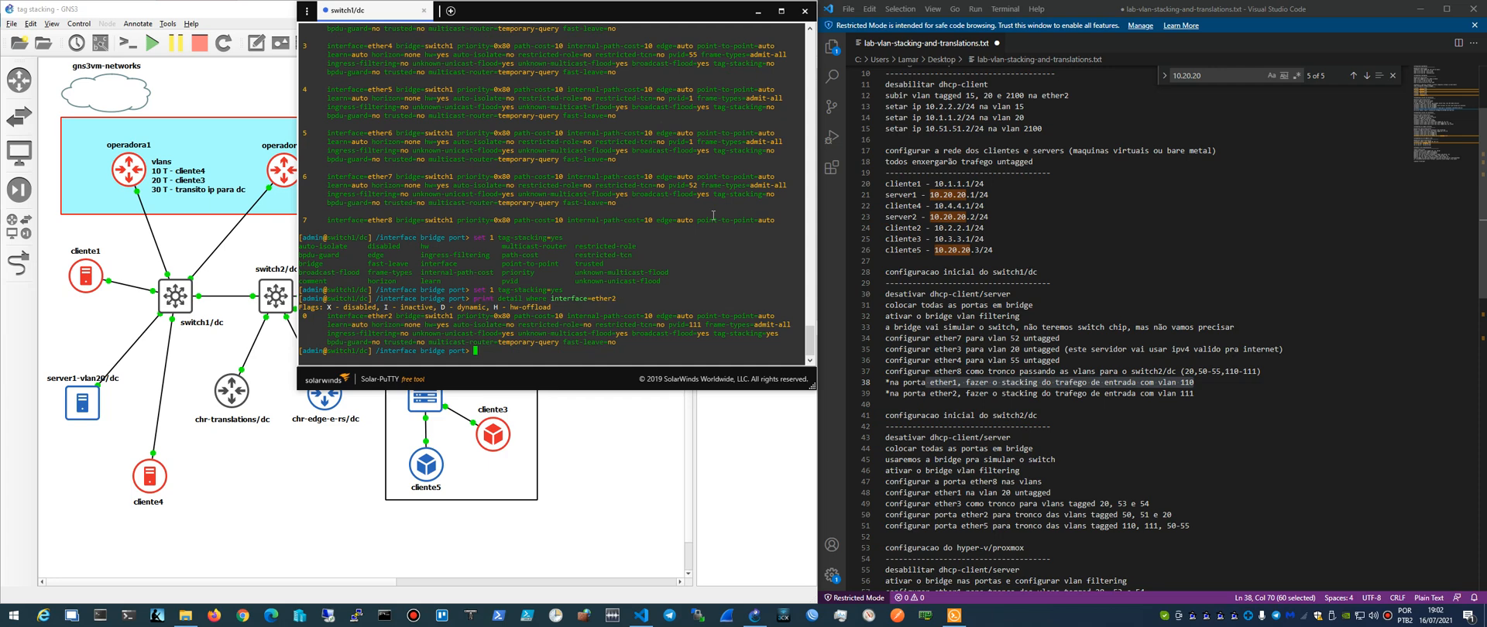
key("Up")
key("BackSpace")
type("1")
key("Return")
- Print the detailed bridge port settings filtered to interface ether3, and the same for ether4
key("Up")
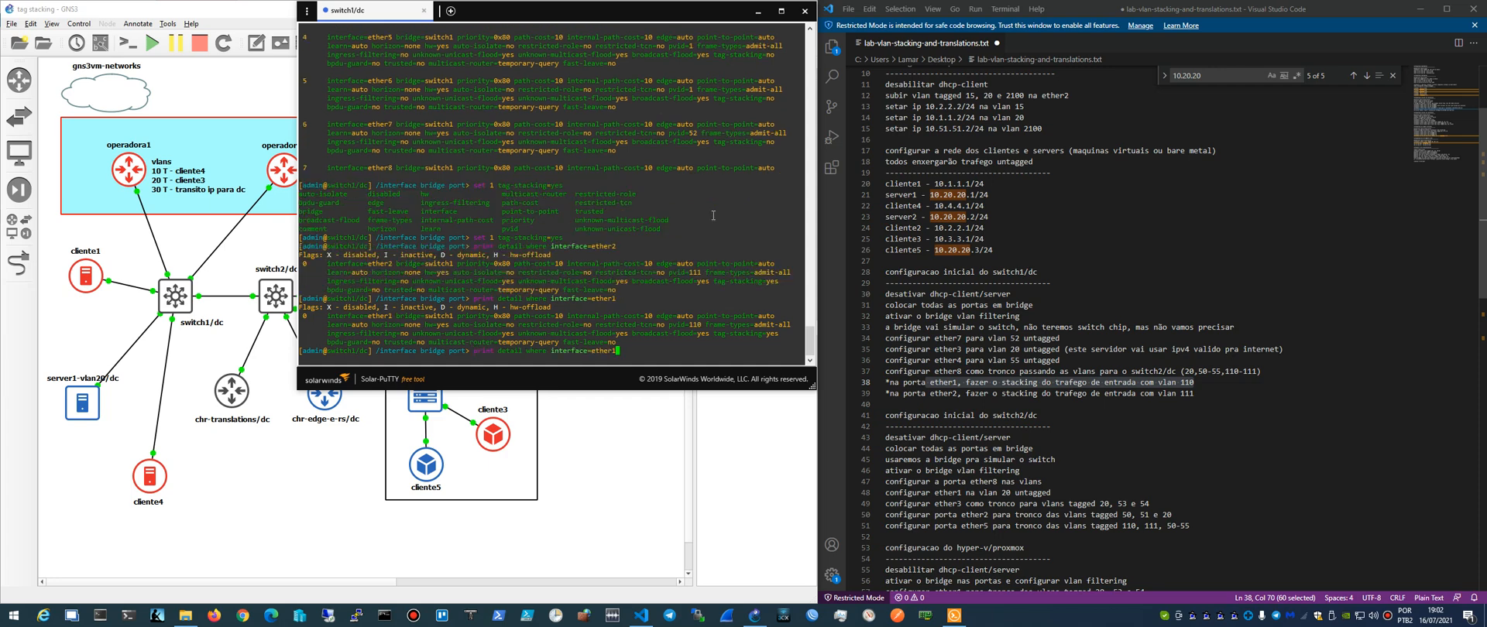
key("BackSpace")
key("Return")
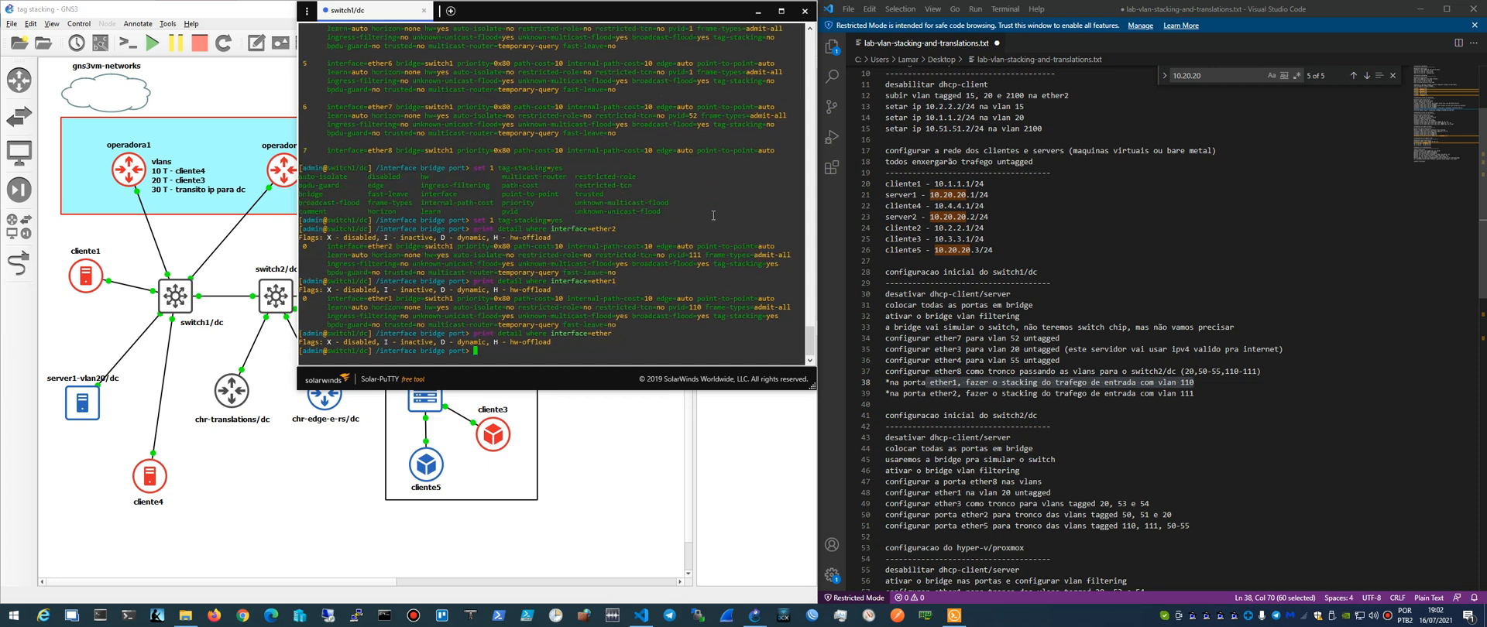
key("Up")
key("BackSpace")
type("r3")
key("Return")
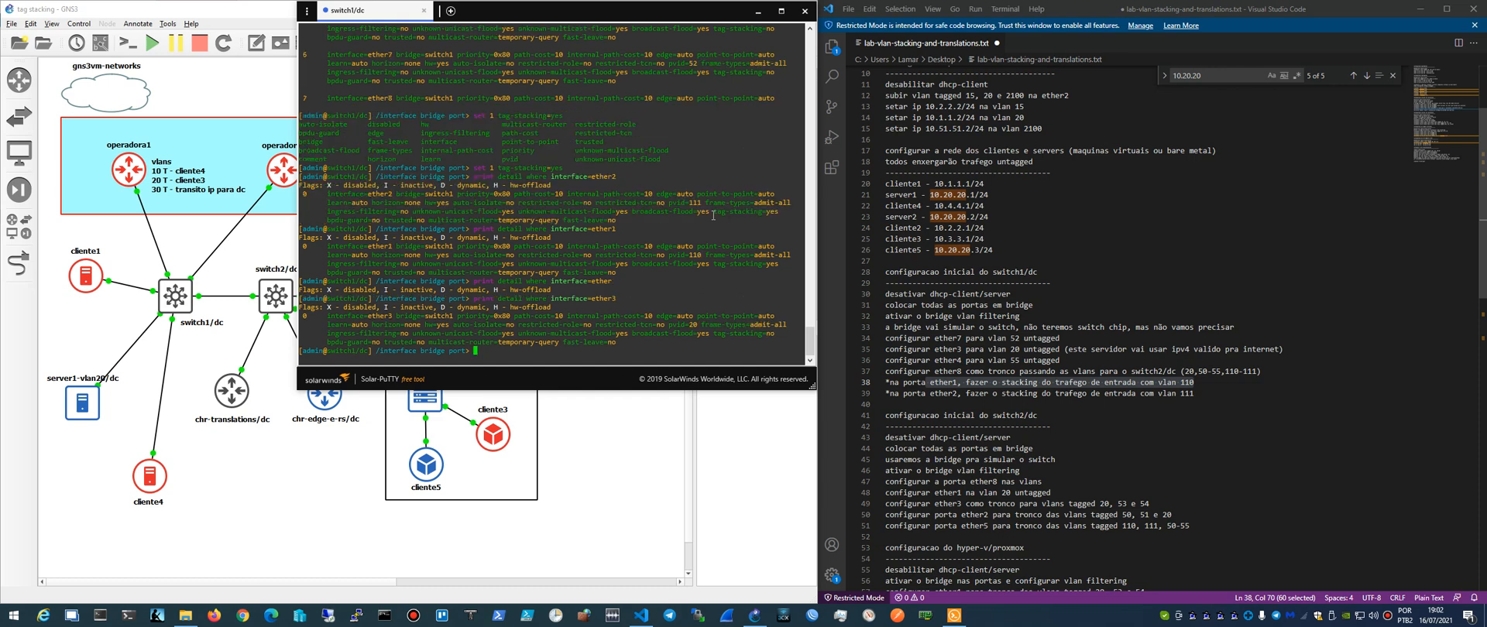
key("Up")
key("BackSpace")
type("4")
key("Return")
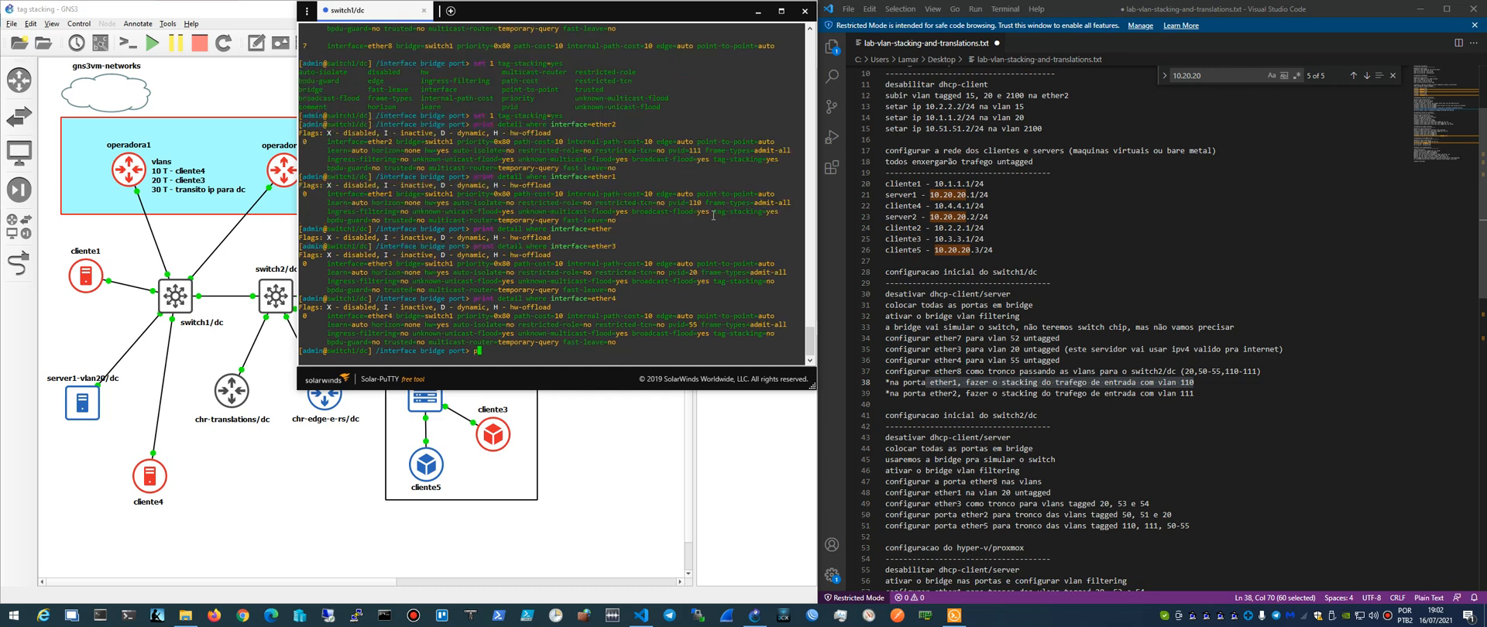
- Go up to the /interface bridge level and print the bridge settings
type("..")
key("Return")
type("print")
key("Return")
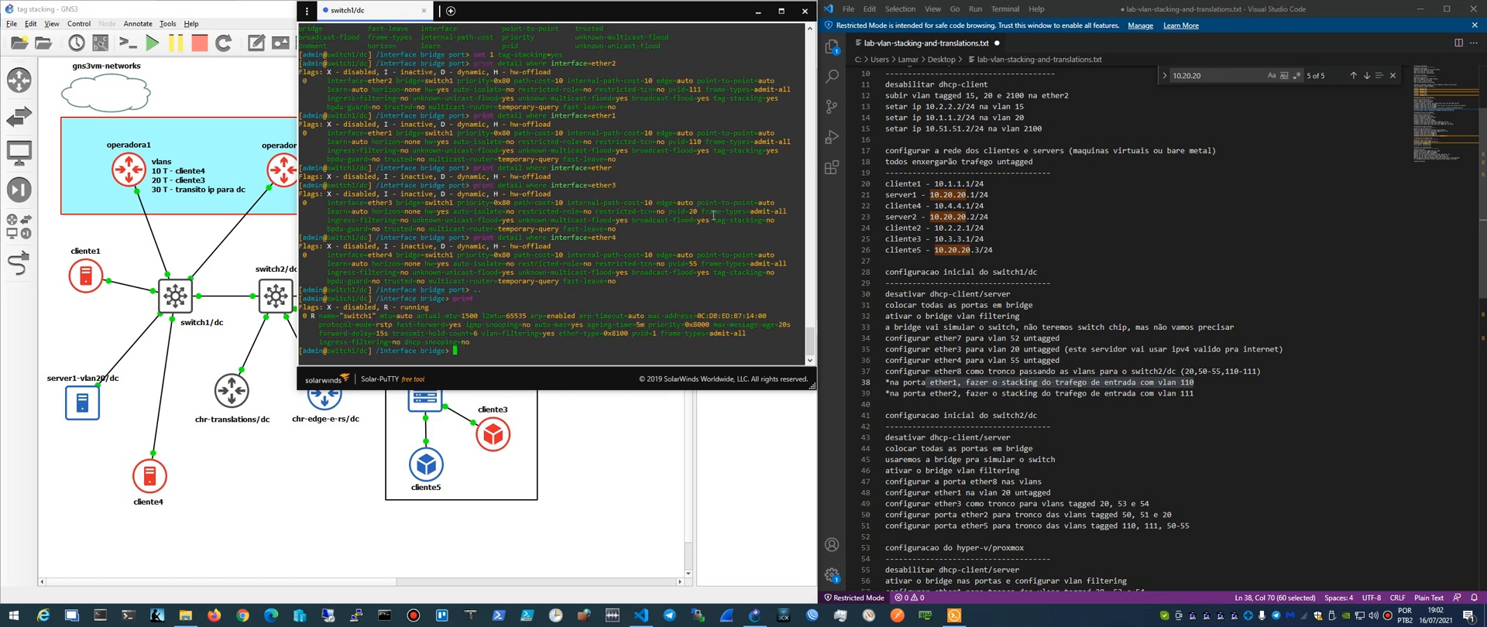
- Enter the bridge vlan level and print the VLAN table in both brief and detailed form
type("vlan")
key("Return")
type("print")
key("Return")
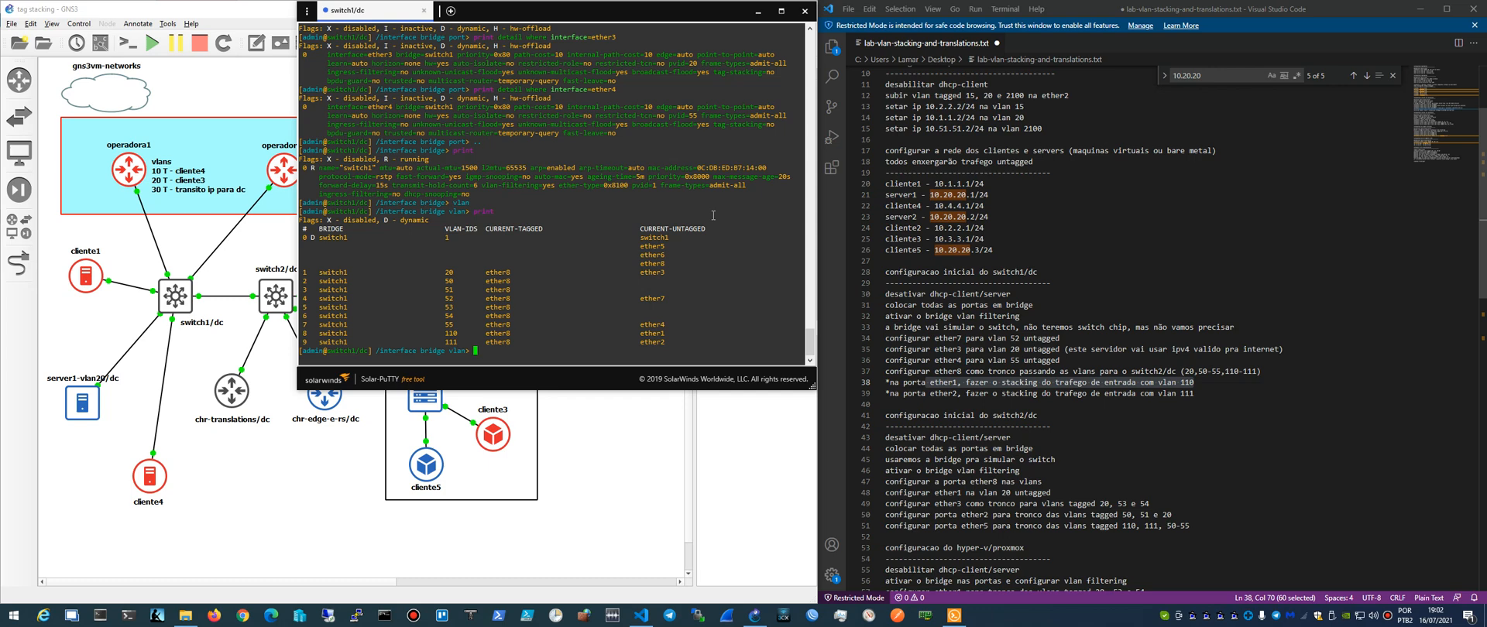
type("print detail")
key("Return")
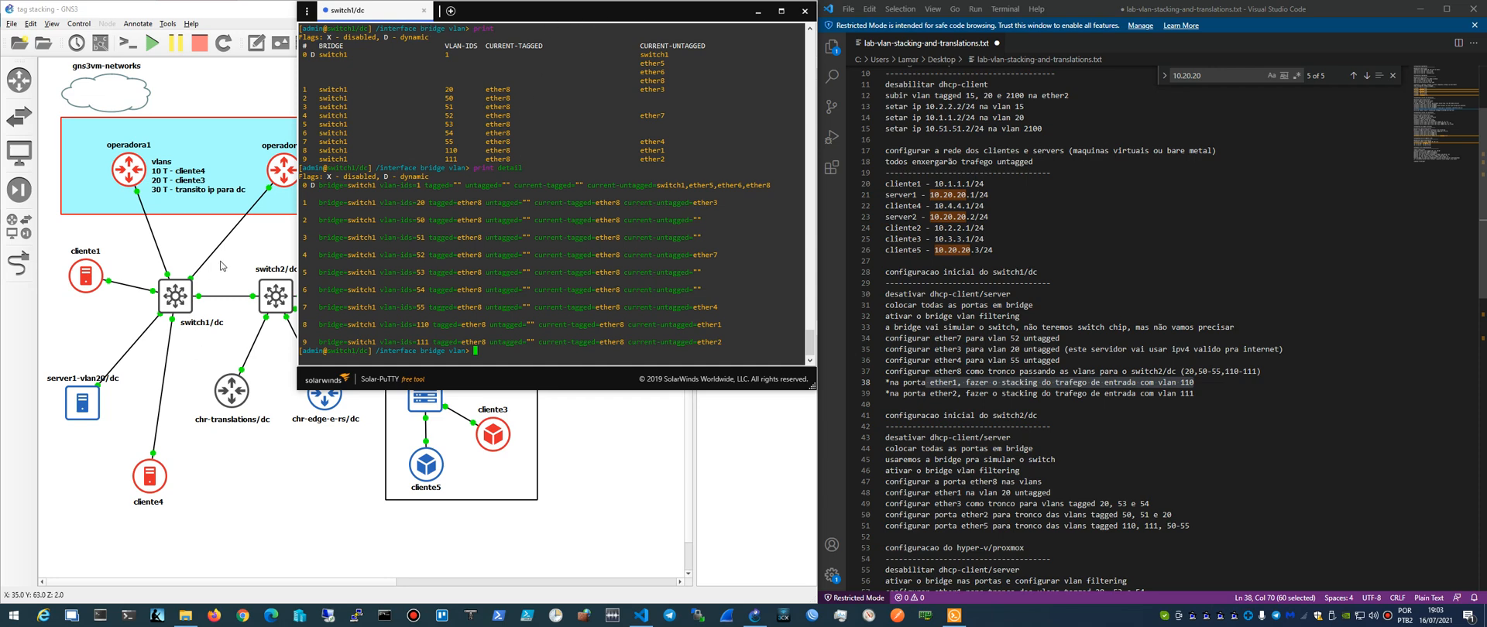
- Bring the GNS3 topology forward and check the operadora2 IP address for VLAN 2100 in the lab notes
left_click(234, 262)
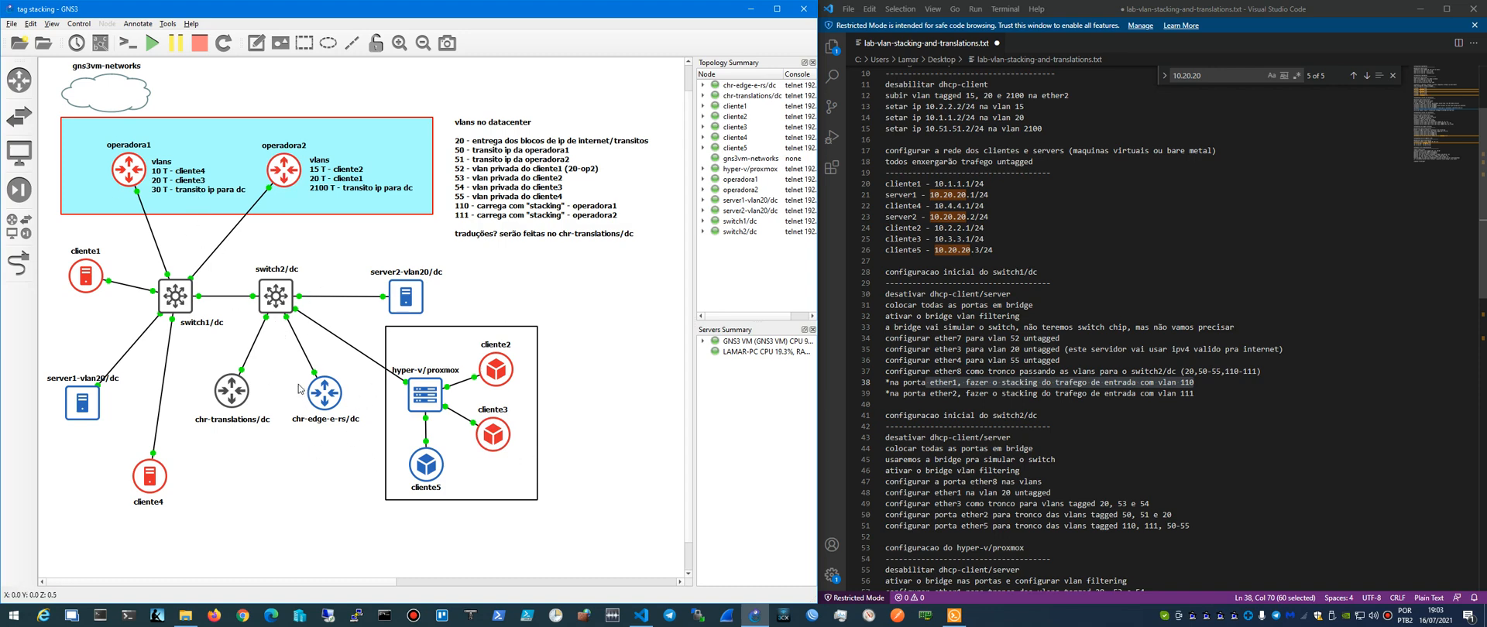
left_click(967, 205)
scroll(967, 205, "up", 3)
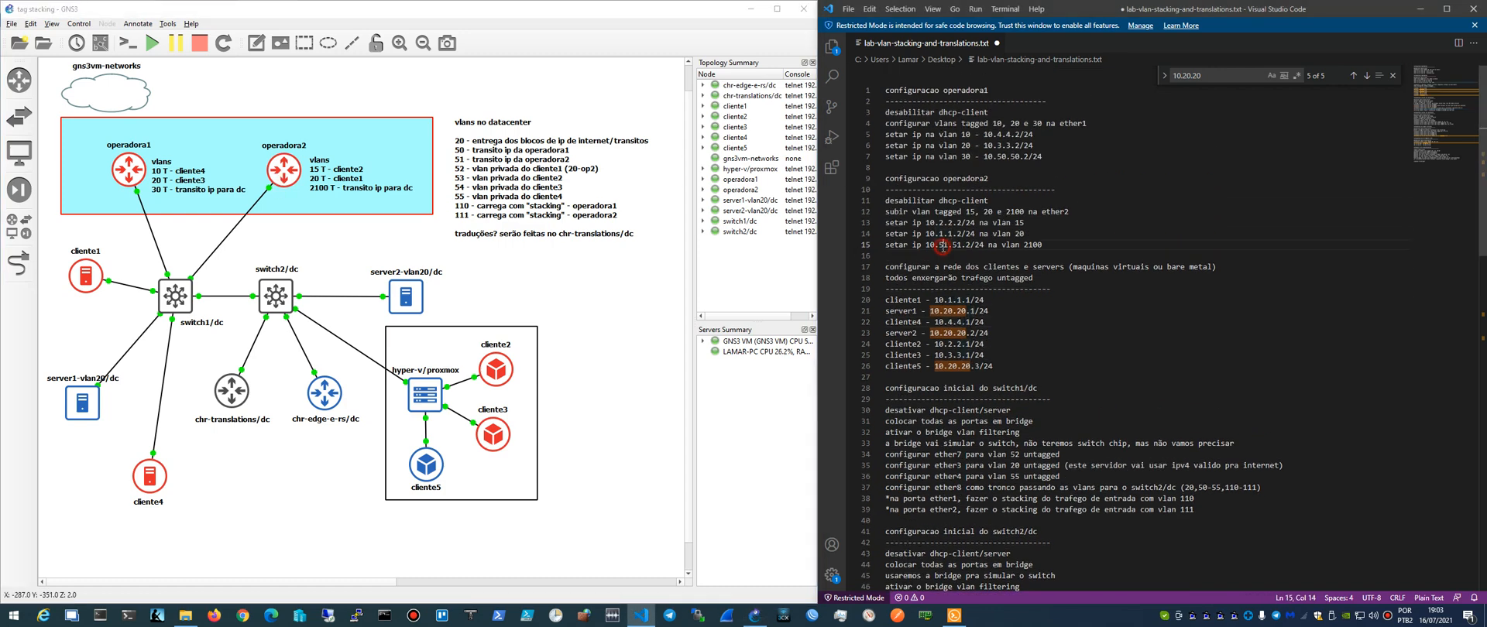
left_click_drag(926, 245, 944, 246)
left_click(966, 245)
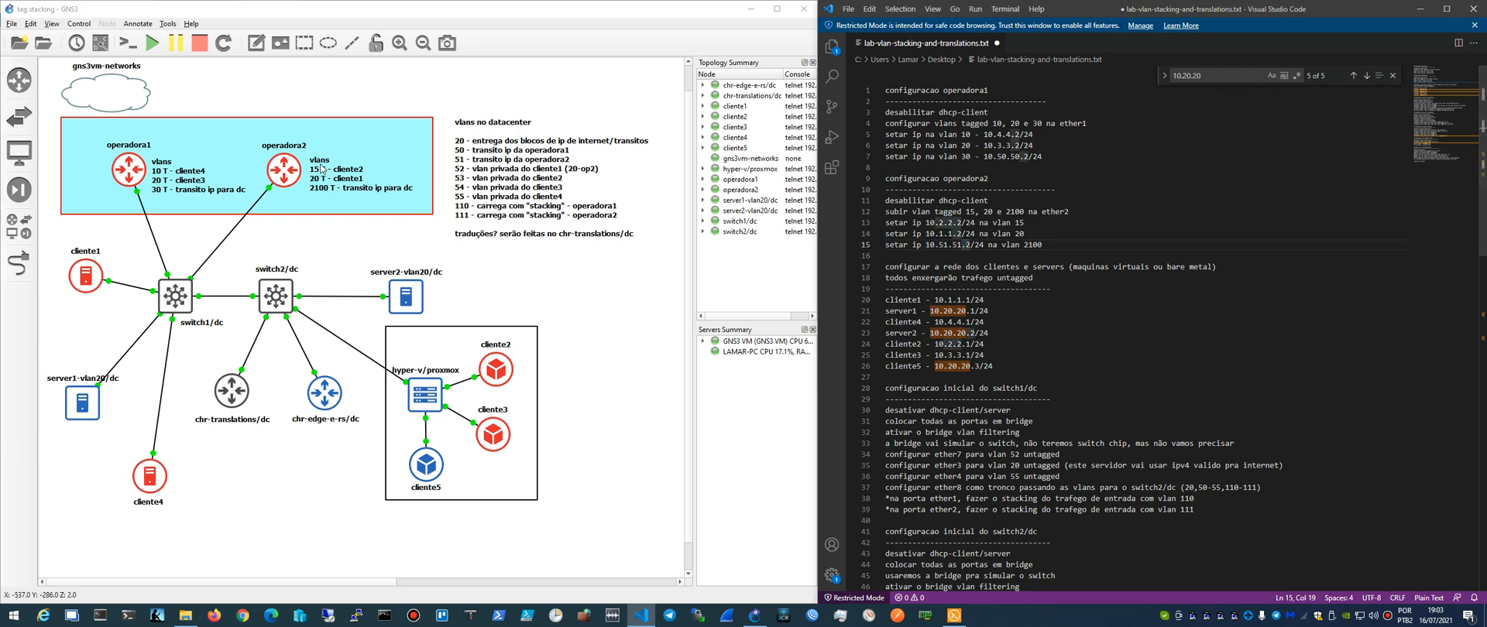
- Open the operadora2 console and print its IP address list
left_click(285, 171)
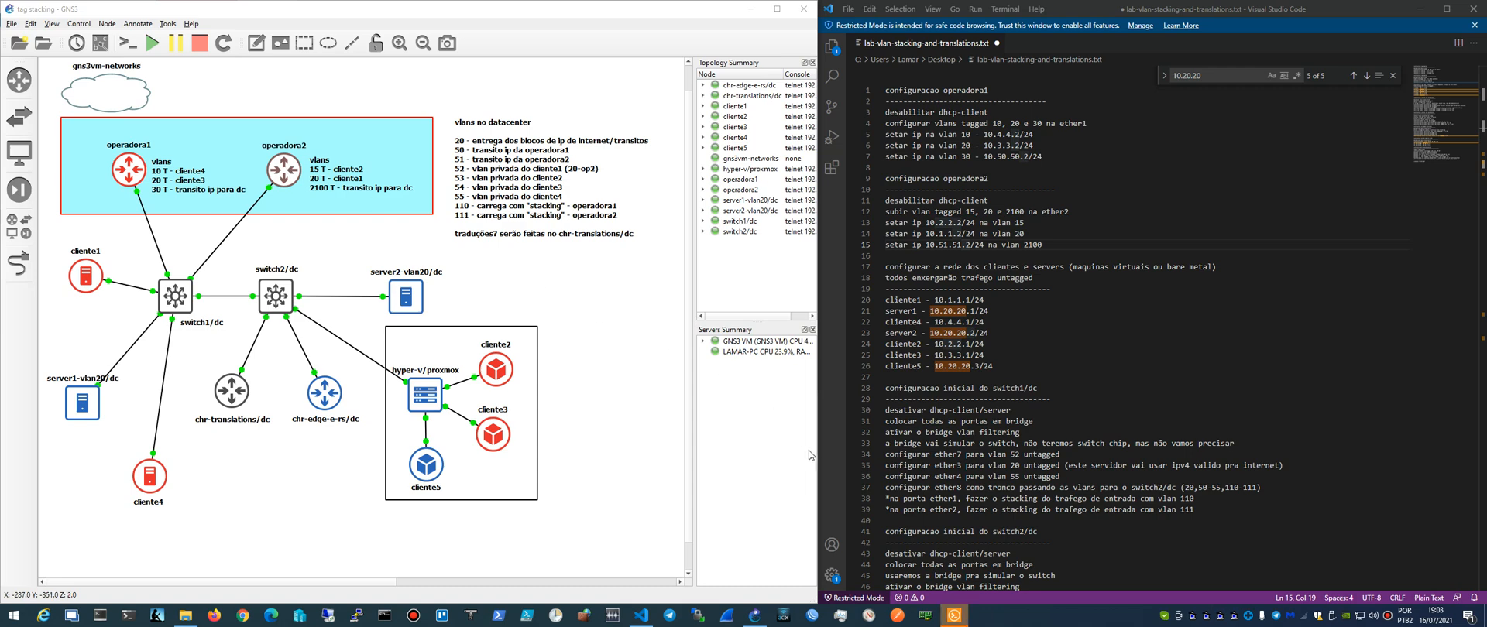
mouse_move(958, 611)
left_click(959, 581)
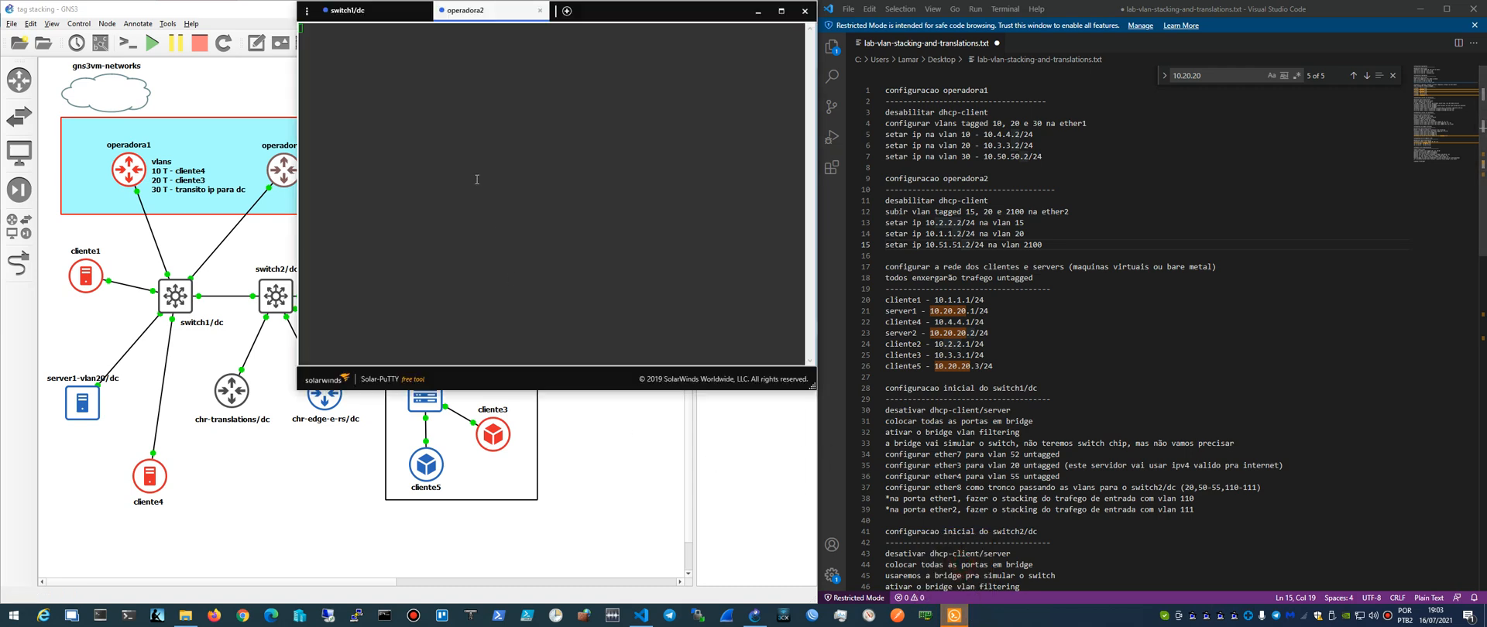
key("Return")
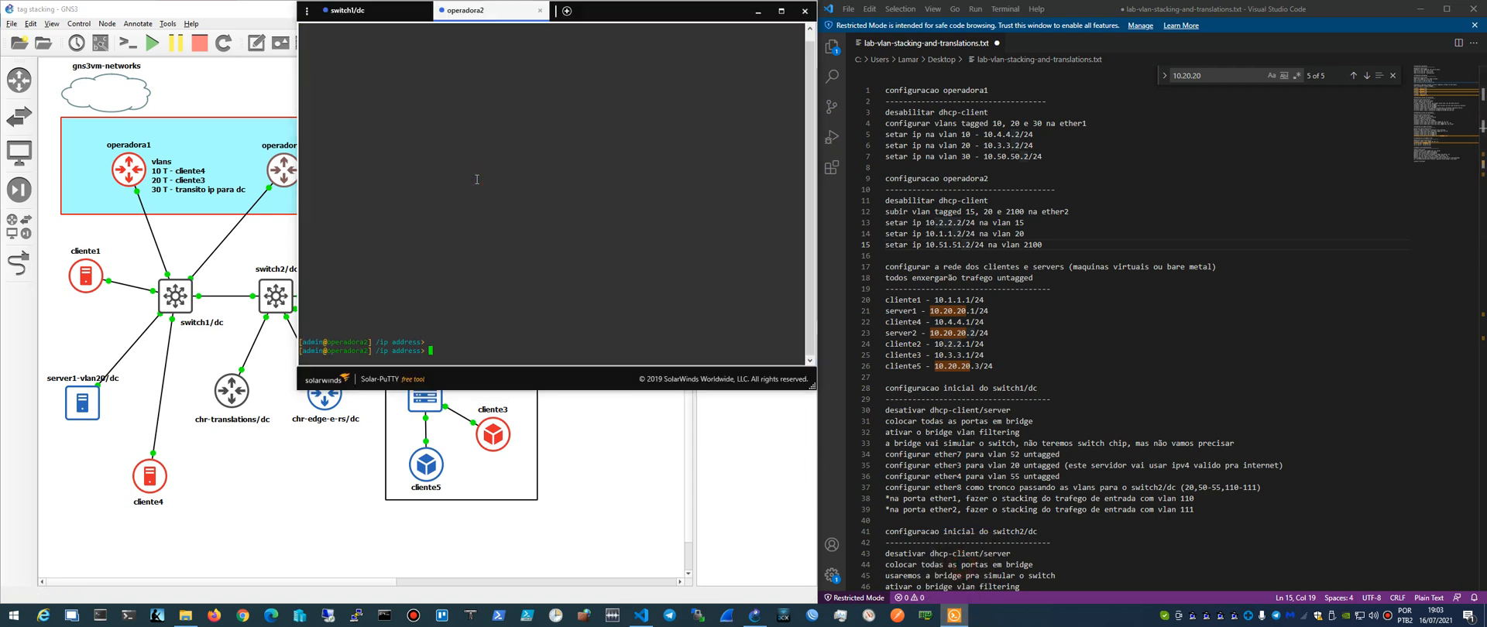
type("print")
key("Return")
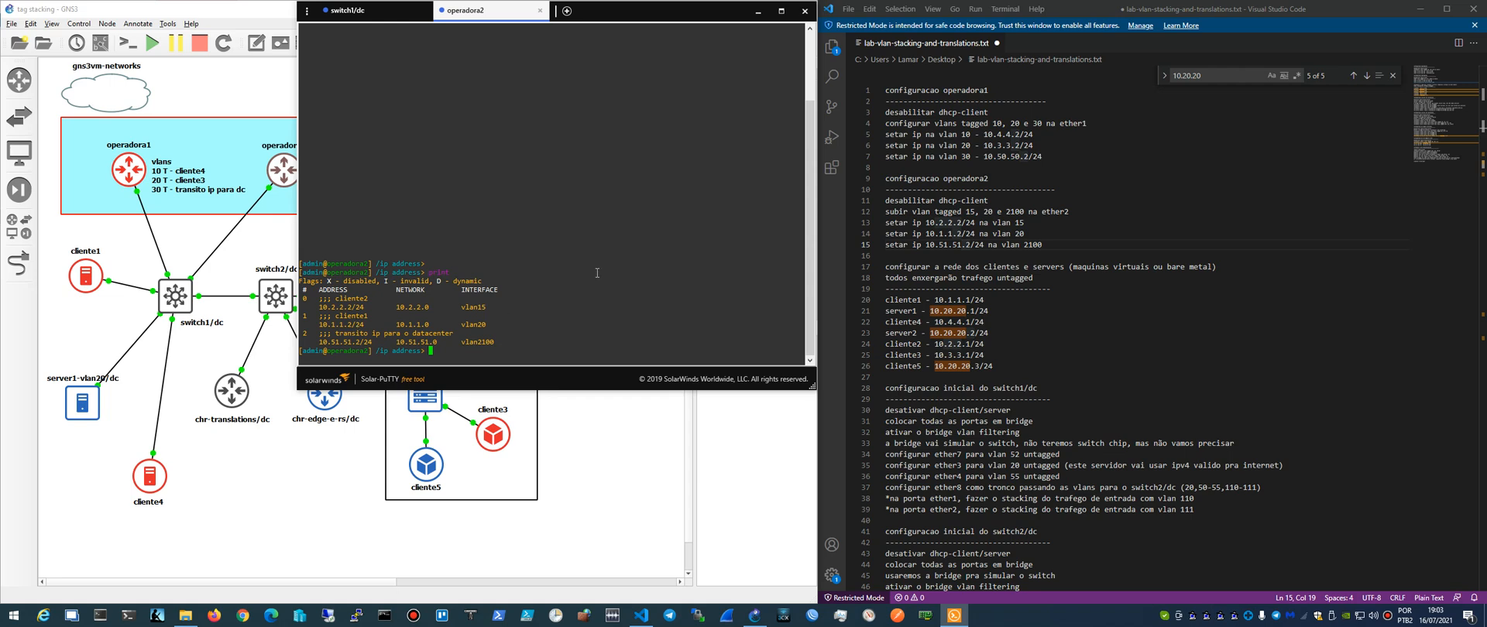
- Ping 10.51.51.1 from operadora2
type("pin")
type("/")
key("Return")
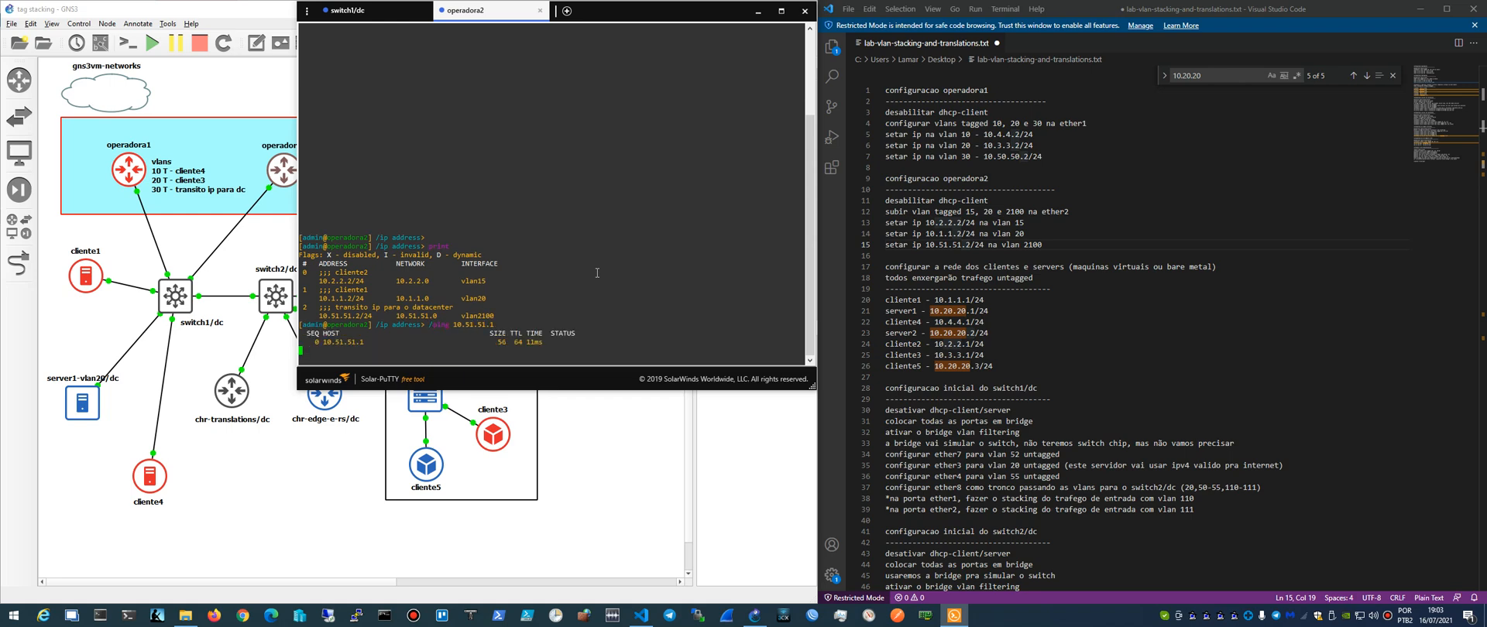
- Move the console window clear of the topology and open a console to chr-edge-e-rs/dc
left_click_drag(611, 19, 858, 37)
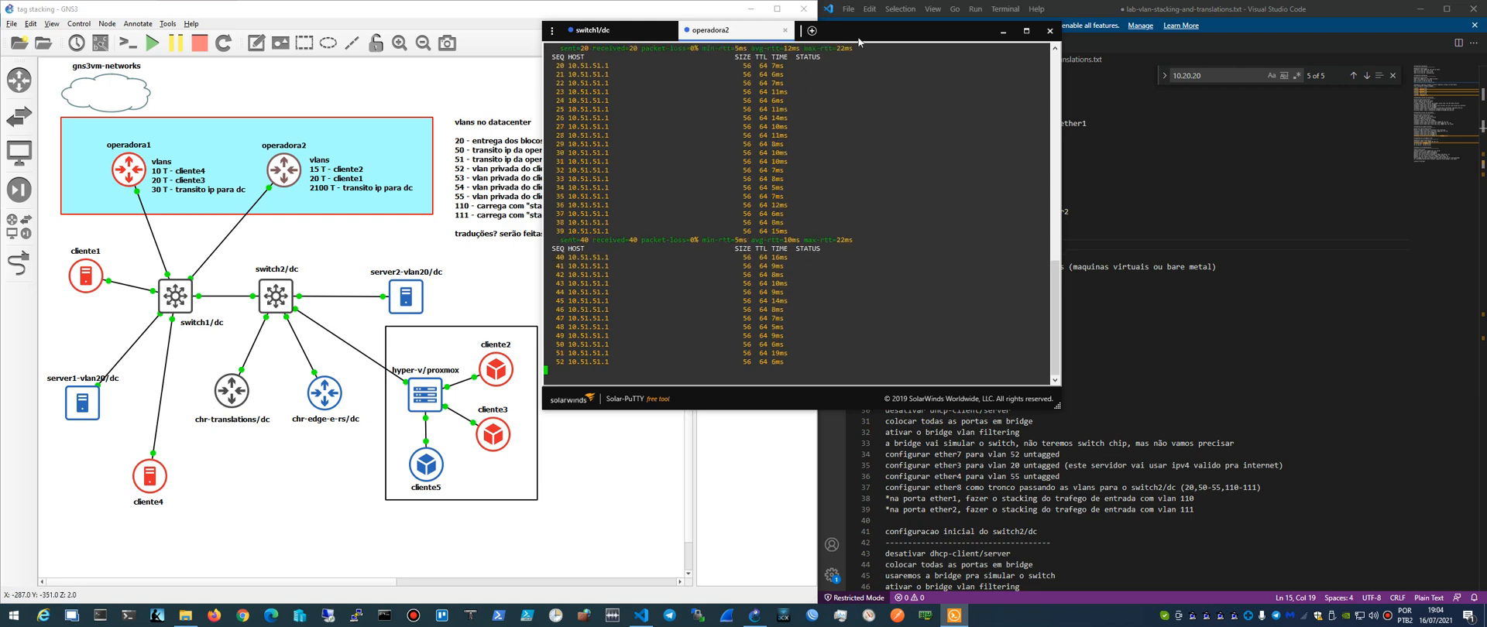
left_click_drag(858, 39, 978, 184)
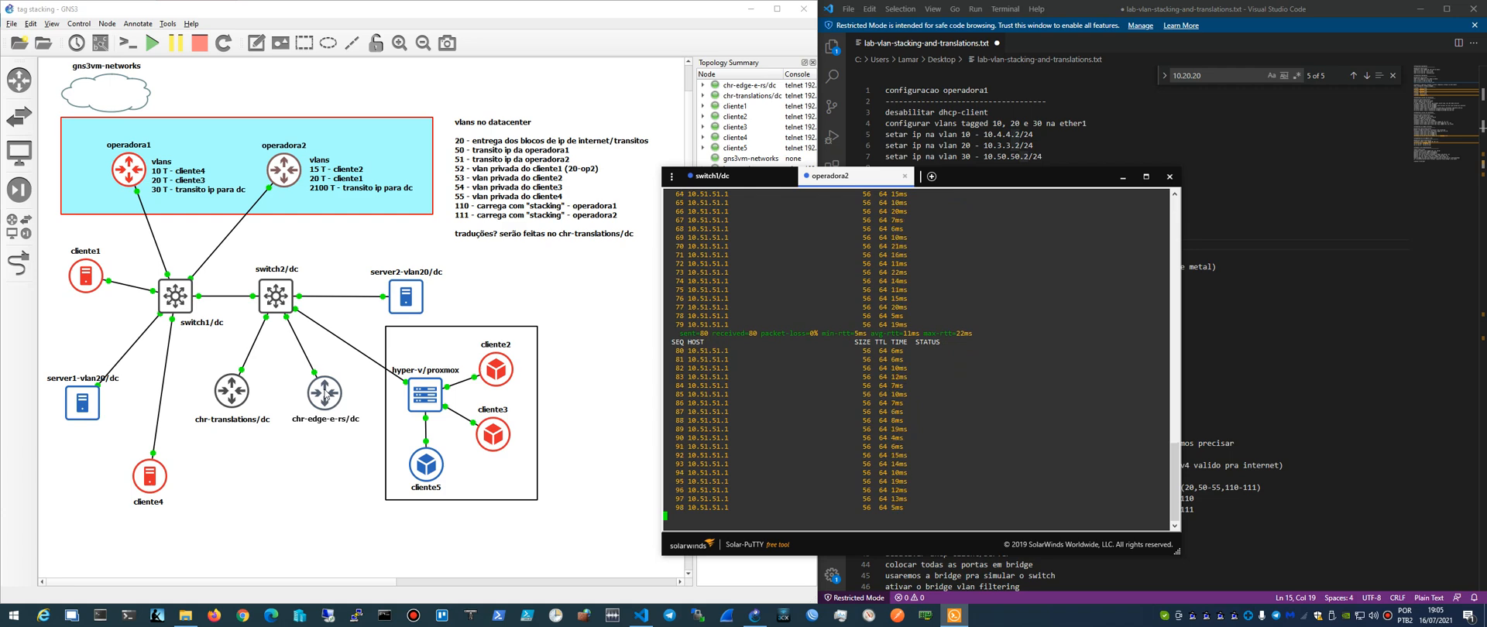
double_click(324, 395)
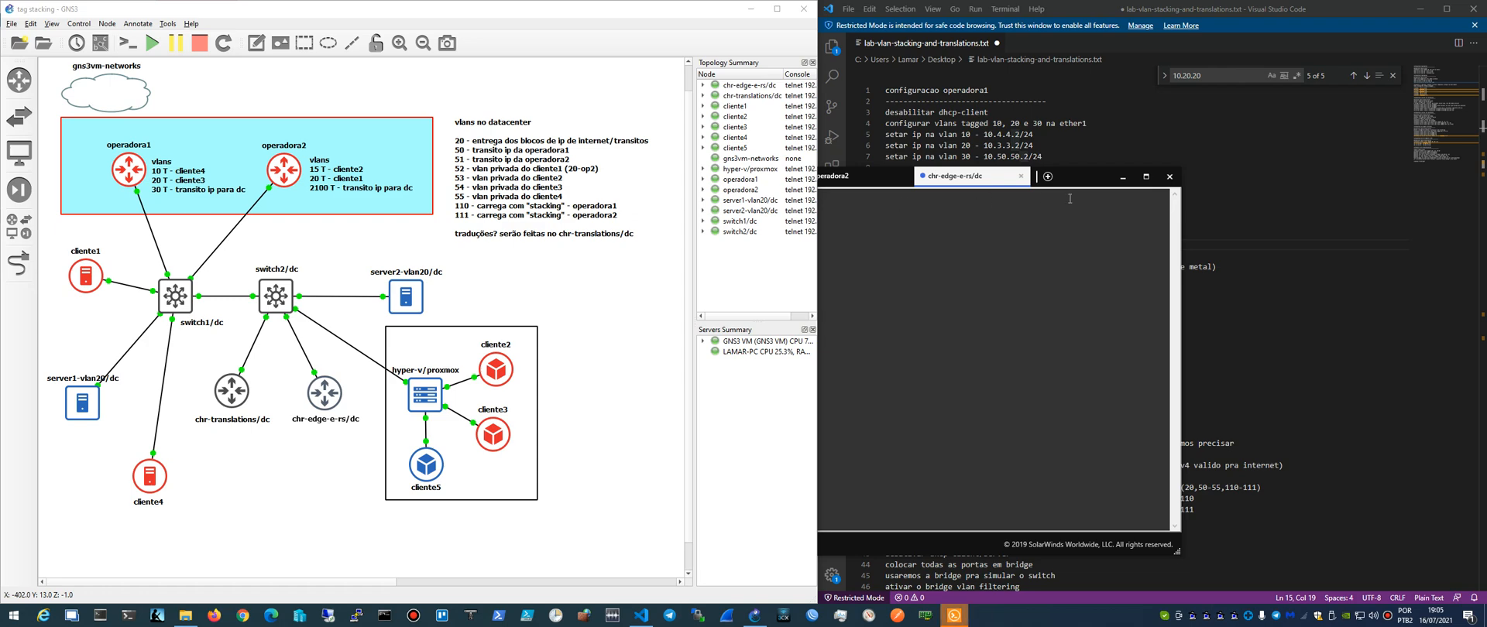
left_click_drag(1092, 183, 1250, 176)
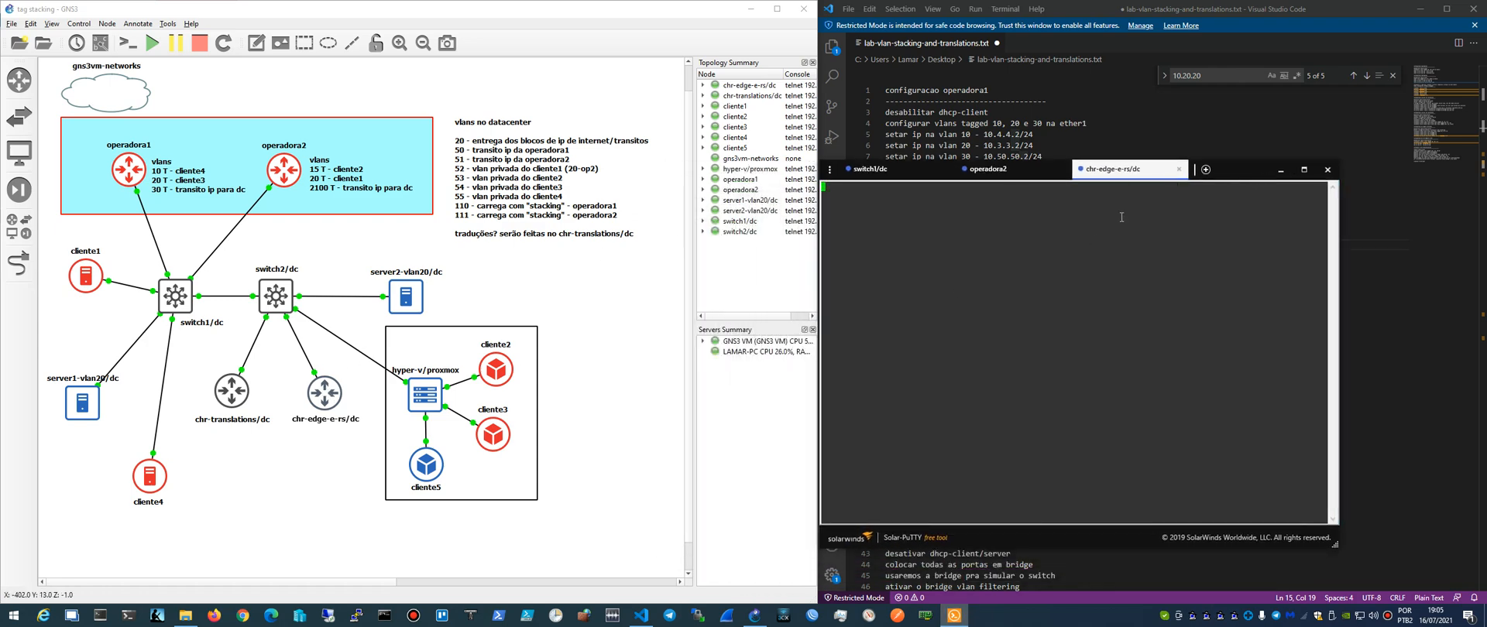
- Stop the chr-edge-e-rs/dc node in the topology and start it again
right_click(324, 400)
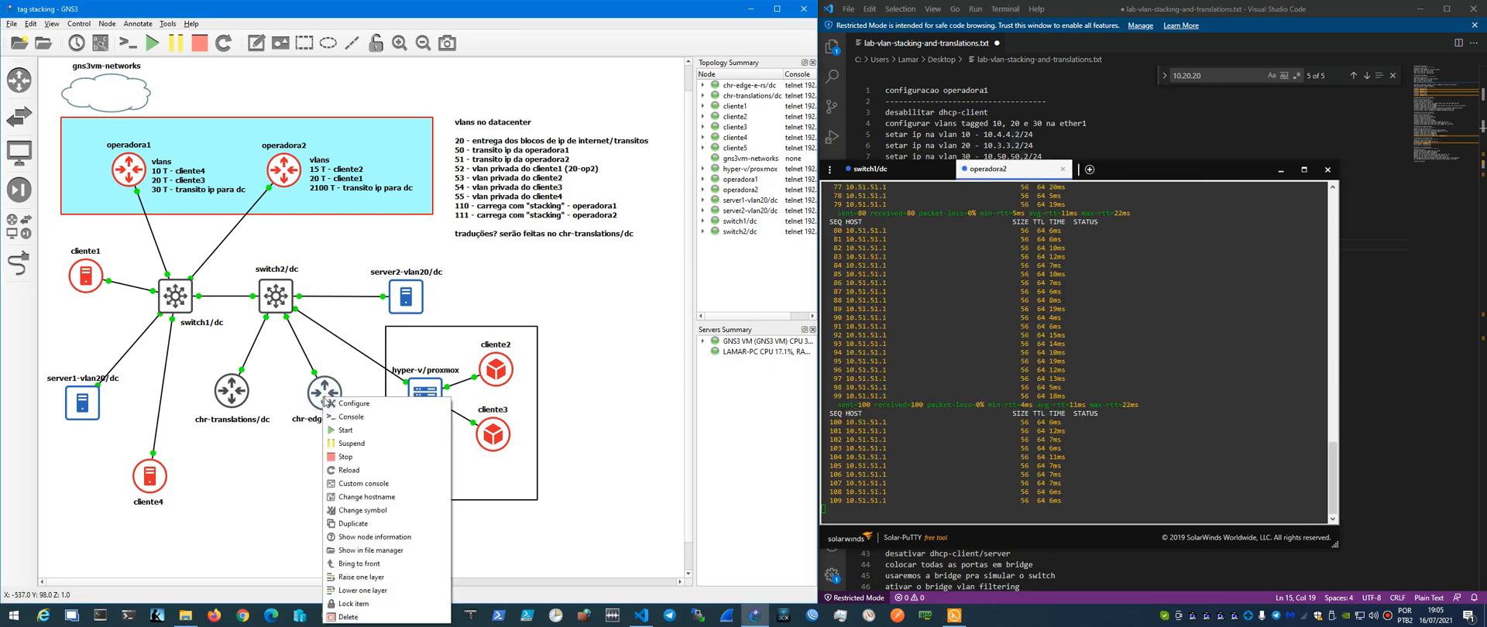
left_click(343, 457)
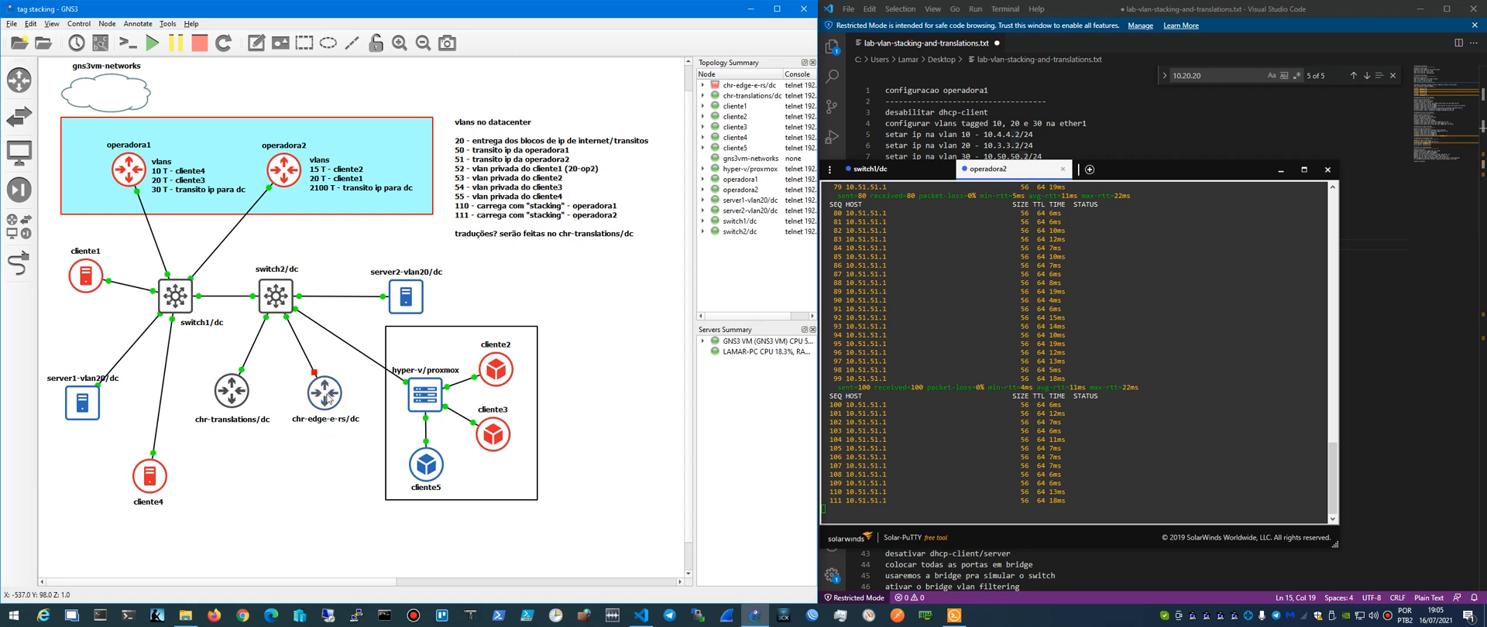
mouse_move(328, 399)
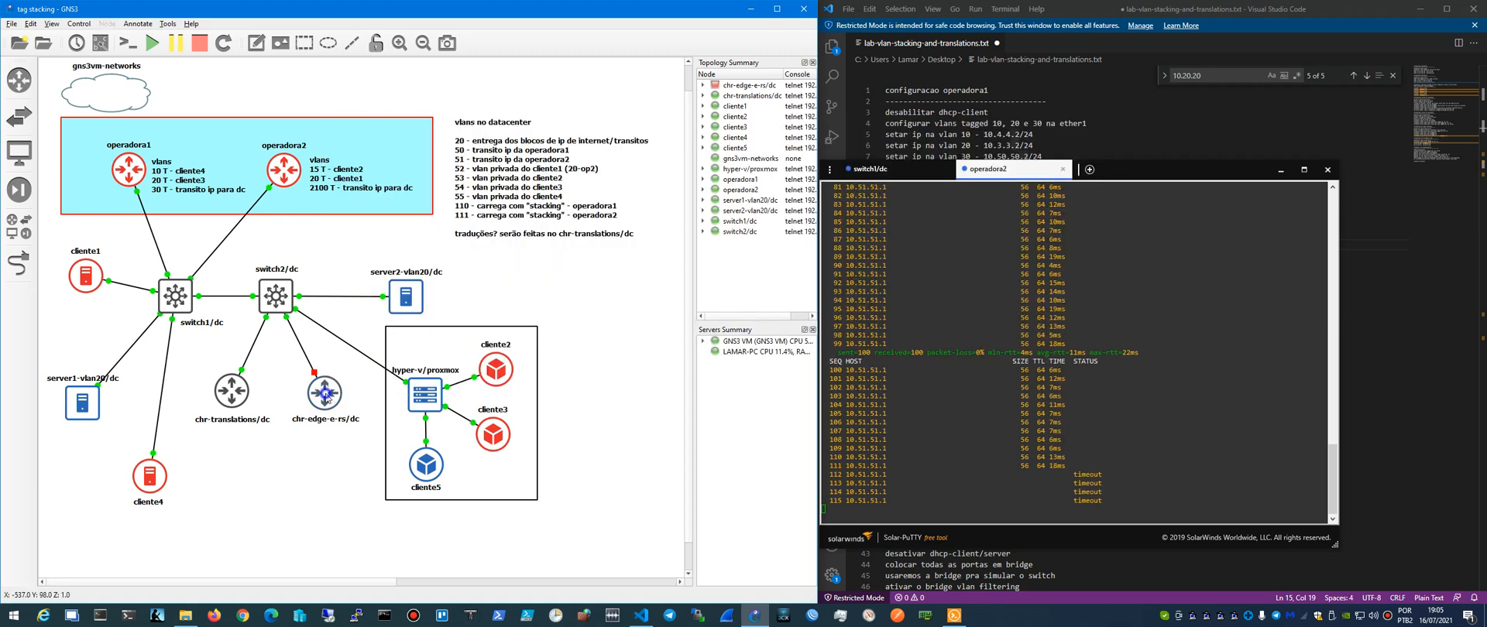
right_click(326, 399)
left_click(341, 429)
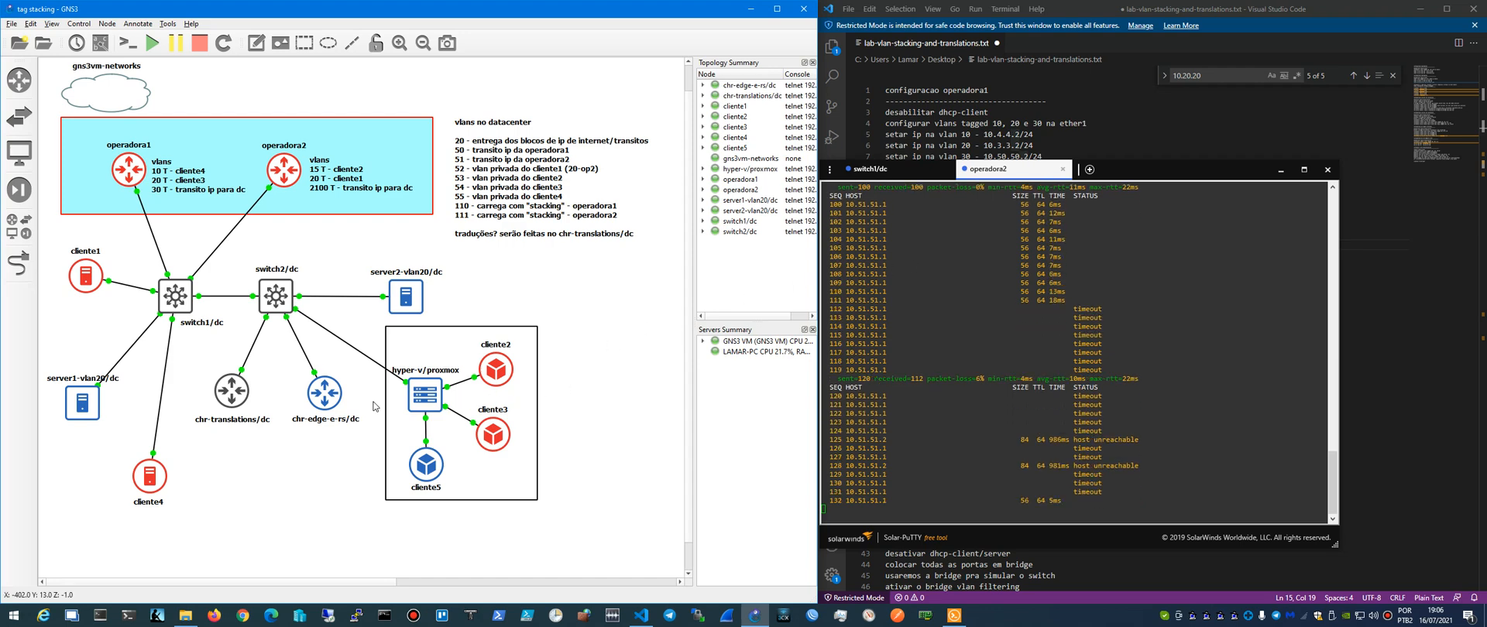
- Reopen the chr-edge-e-rs/dc console and log in as admin with a blank password
double_click(322, 399)
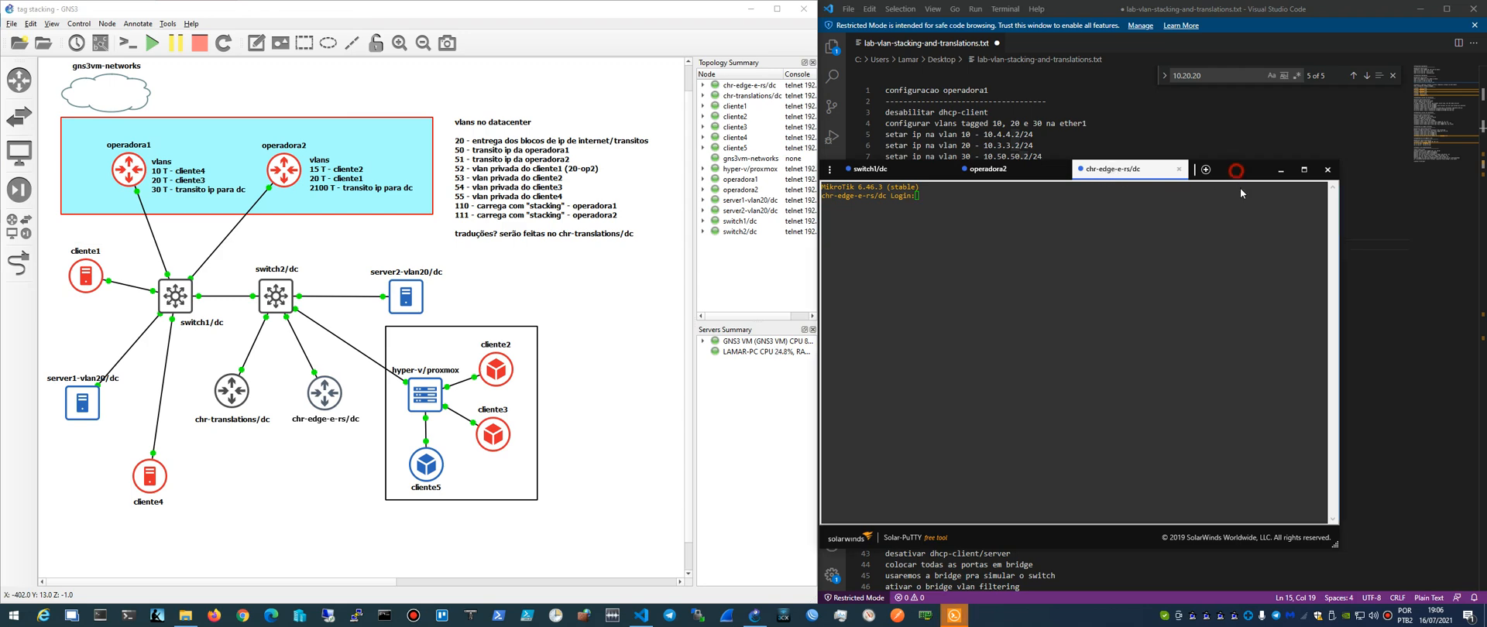
mouse_move(1240, 175)
left_mouse_down()
mouse_move(1267, 243)
mouse_move(1261, 188)
left_mouse_up()
left_click(1061, 294)
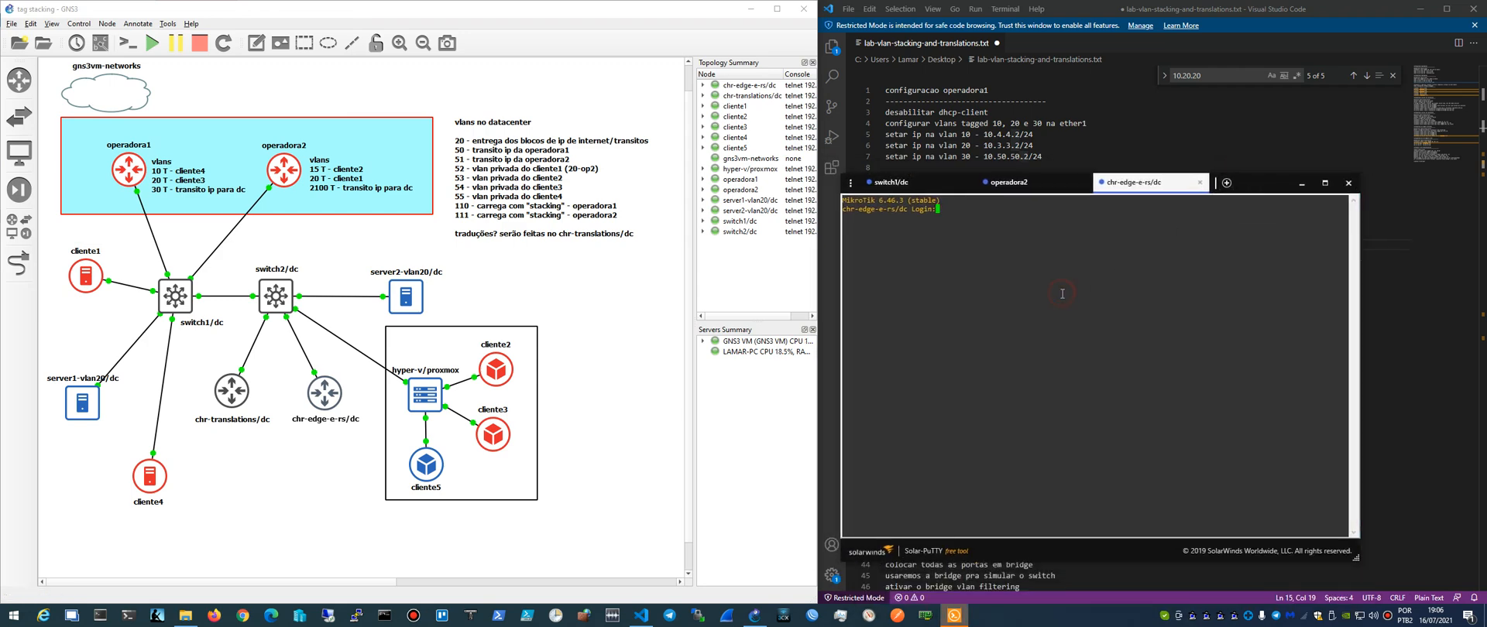
type("admin")
key("Return")
key("Return")
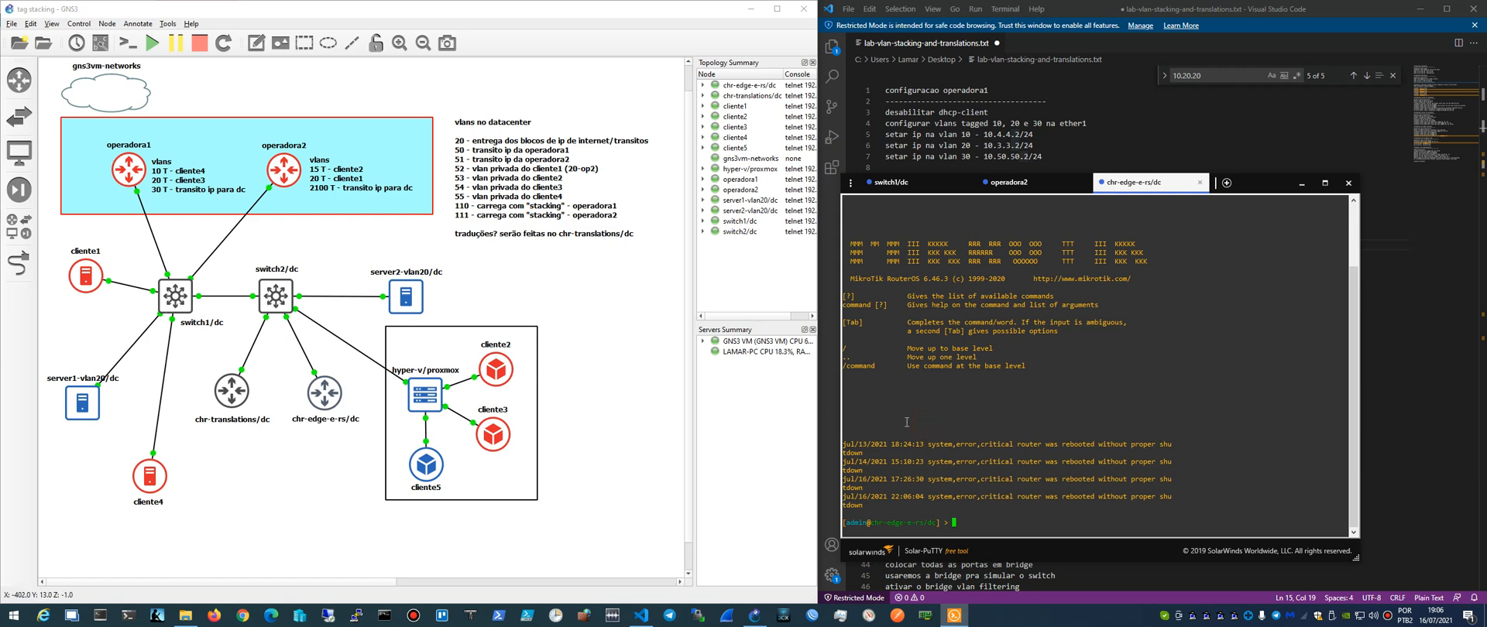
- Print the interface list and the IP address list of chr-edge-e-rs/dc
type("interface print")
key("Return")
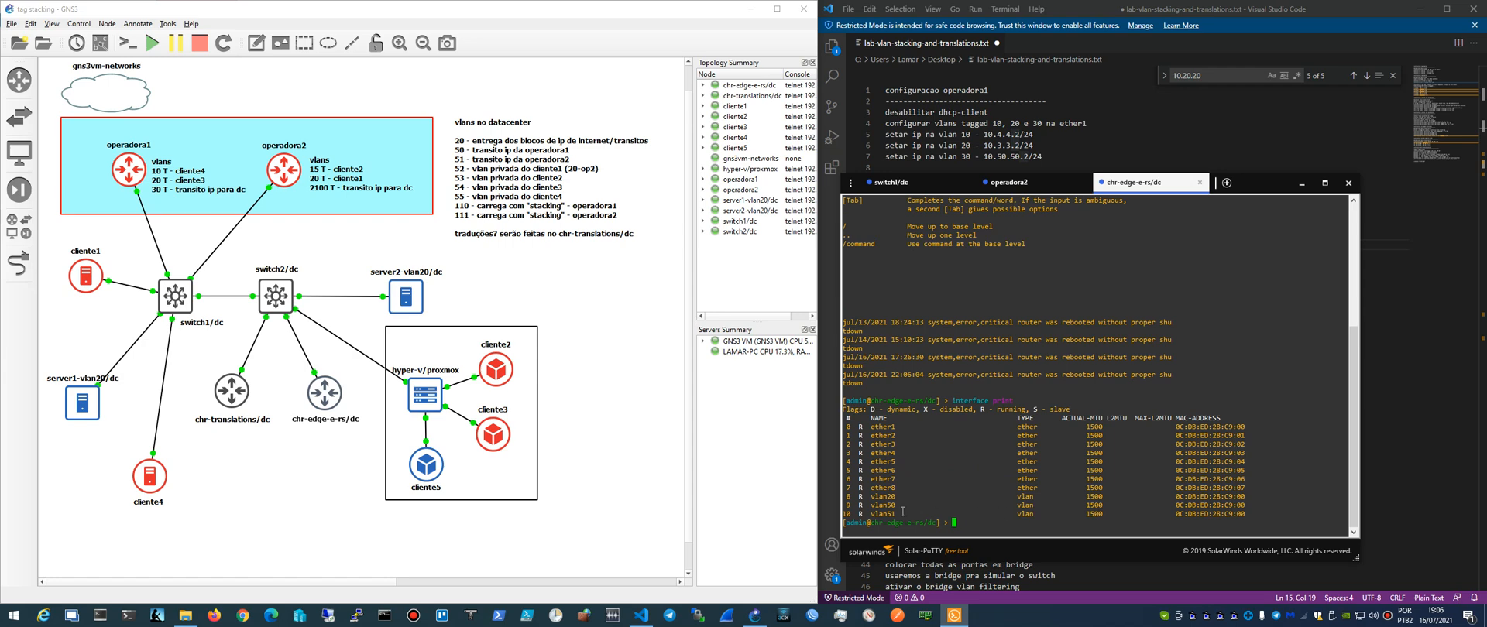
key("Return")
type("print")
key("Return")
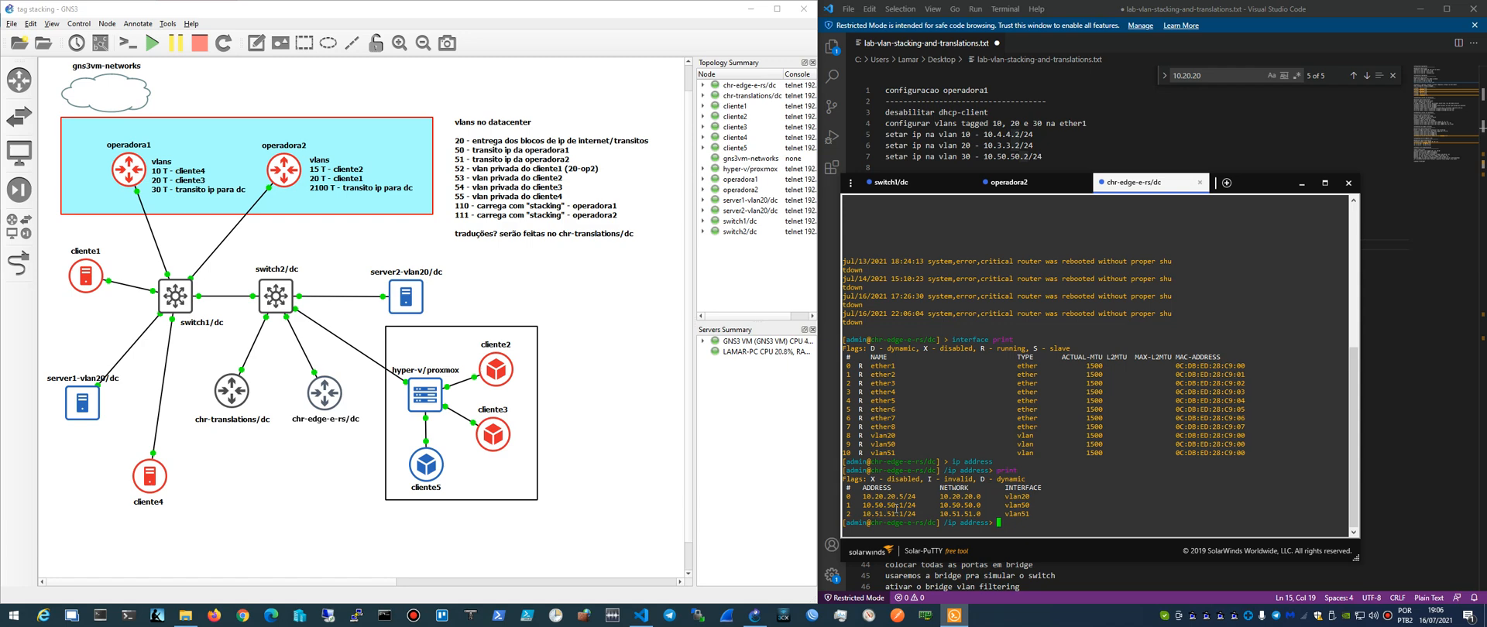
- Ping operadora2 at 10.51.51.2 from chr-edge-e-rs/dc, stopping the test after several replies
key("Return")
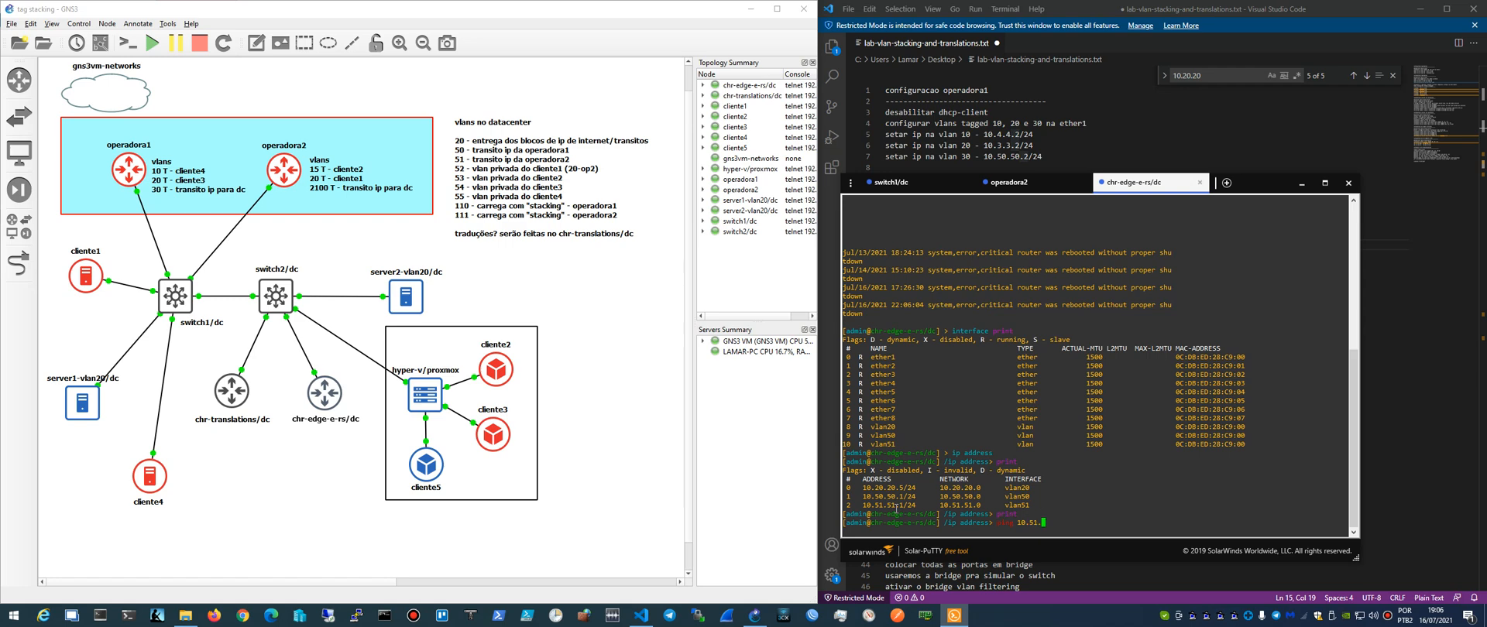
key("Return")
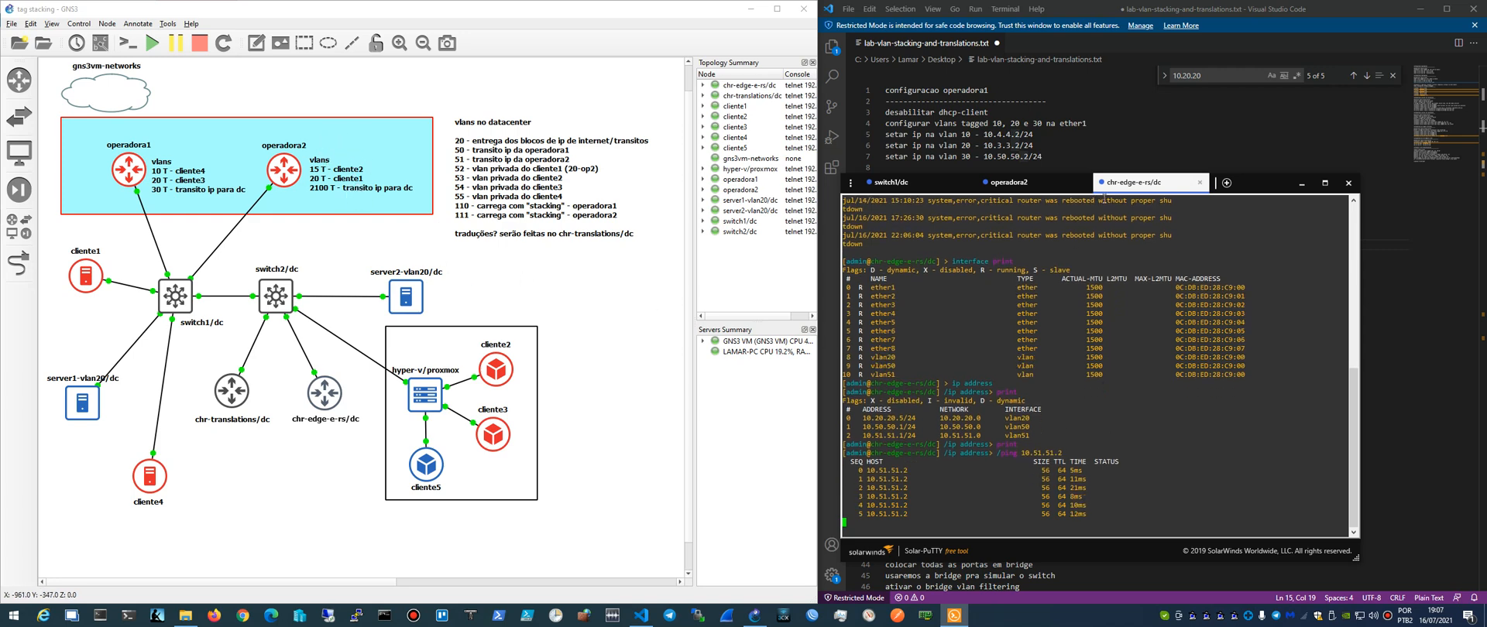
left_click_drag(1239, 183, 1171, 154)
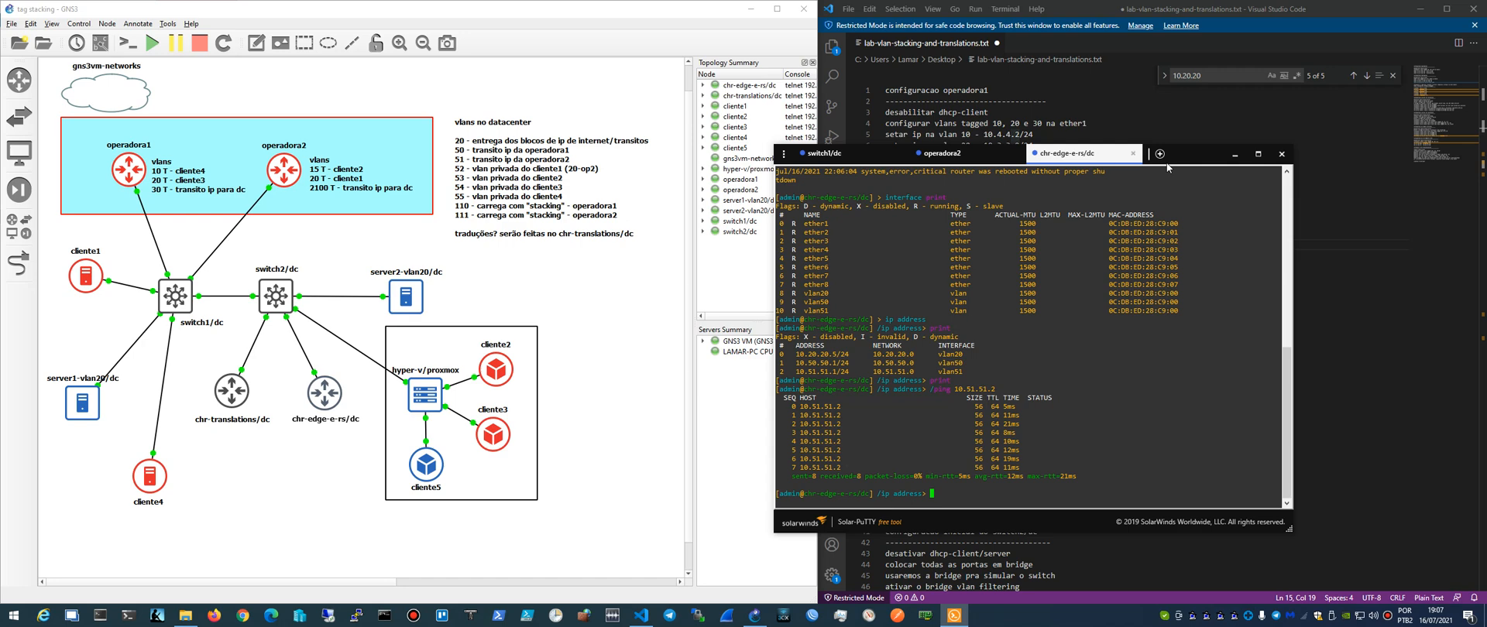
- Ping operadora1 at 10.50.50.2 from chr-edge-e-rs/dc and move the console window aside
key("Up")
key("Left")
key("Left")
key("Return")
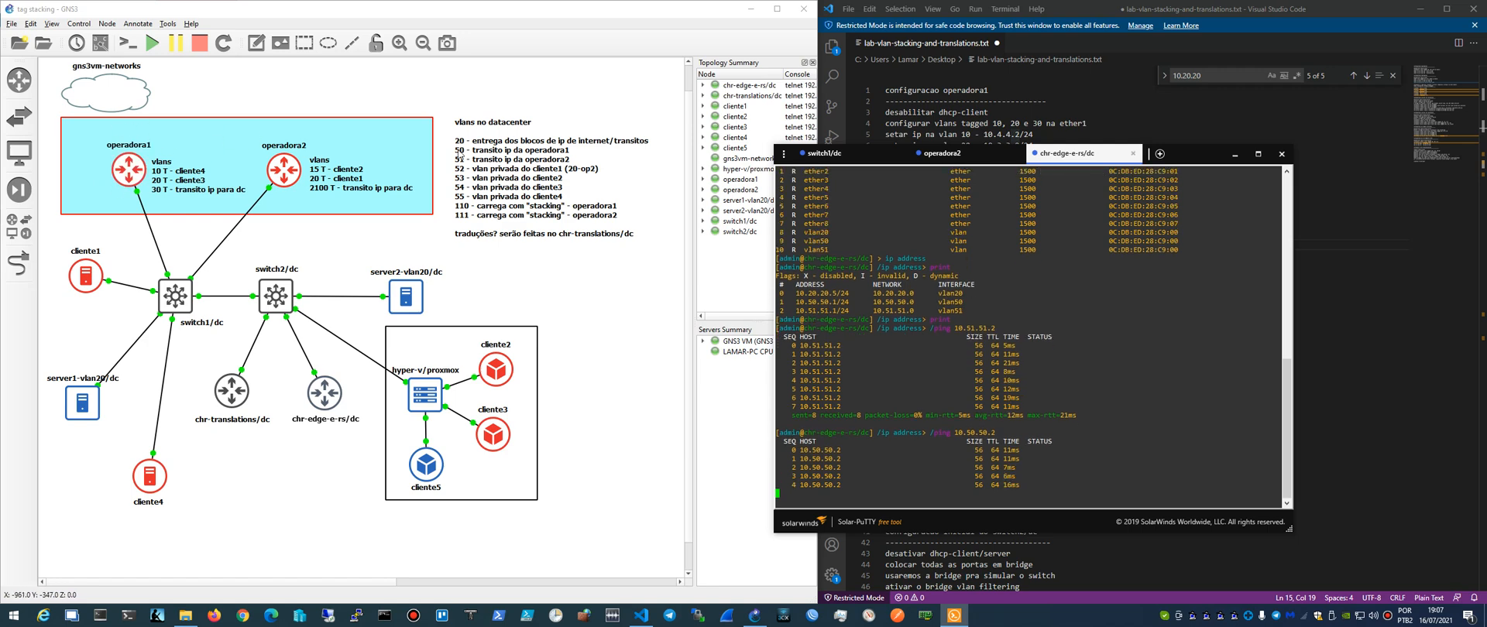
left_click_drag(1177, 158, 951, 142)
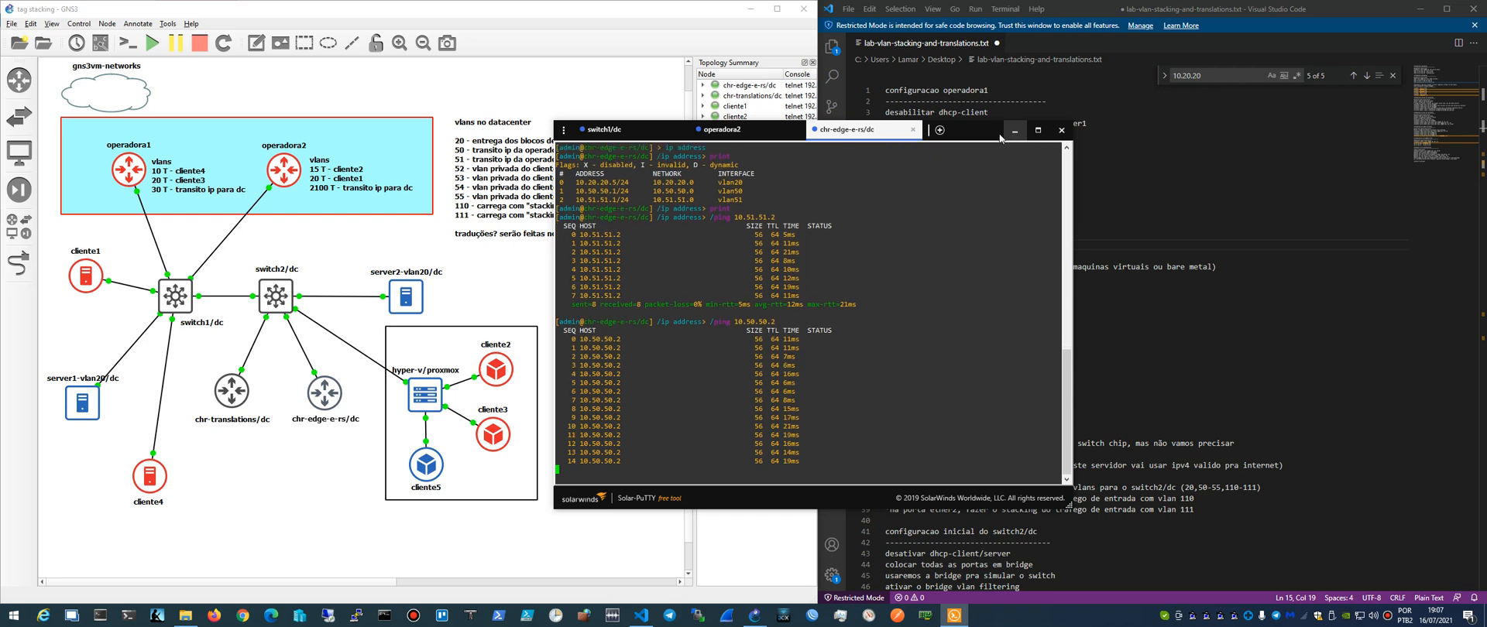
- Review the switch1/dc bridge VLAN table in its console, and minimize the console window to return to the topology
left_click(612, 129)
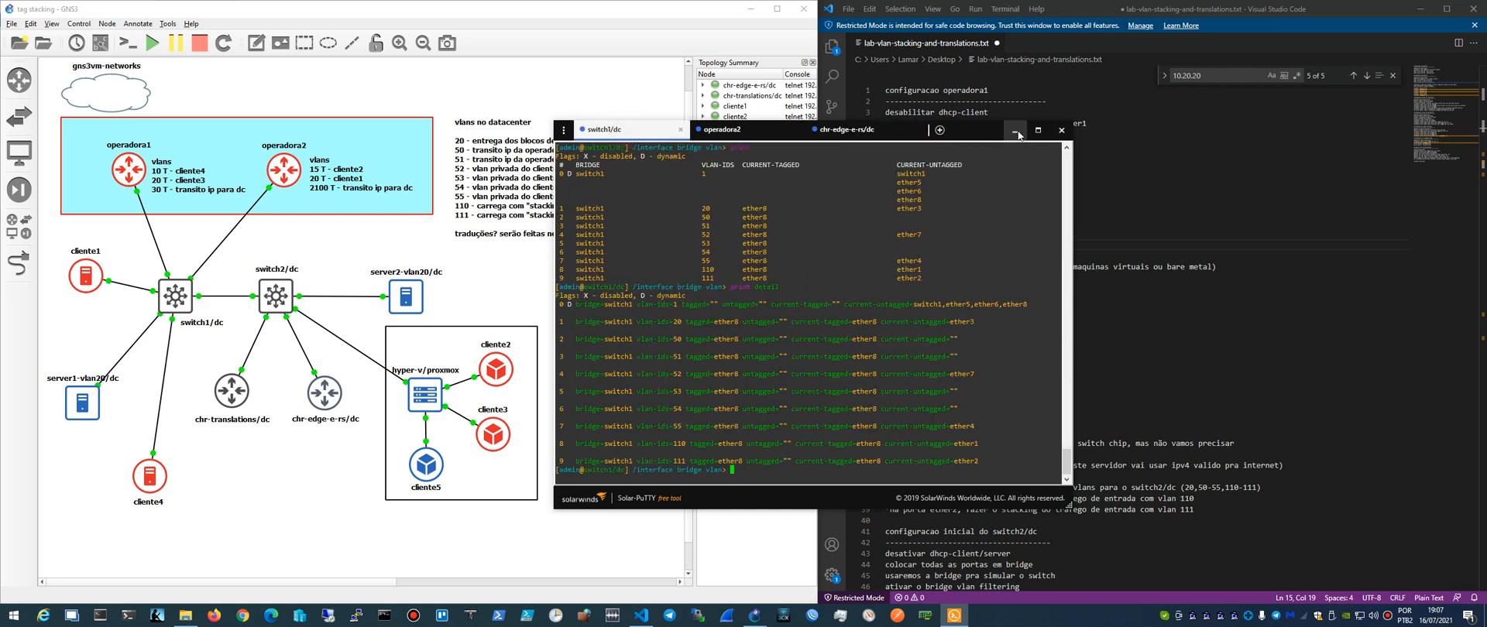
left_click(1015, 132)
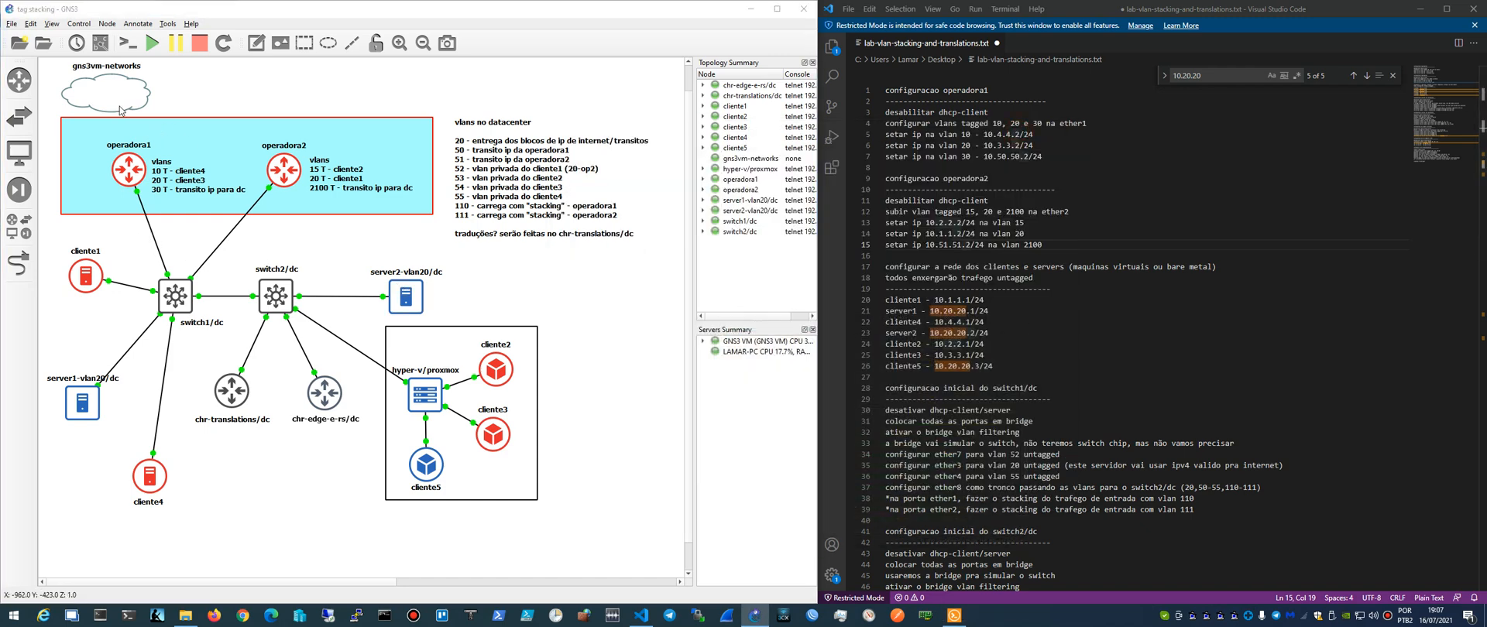
mouse_move(121, 107)
left_mouse_down()
mouse_move(136, 111)
mouse_move(120, 104)
left_mouse_up()
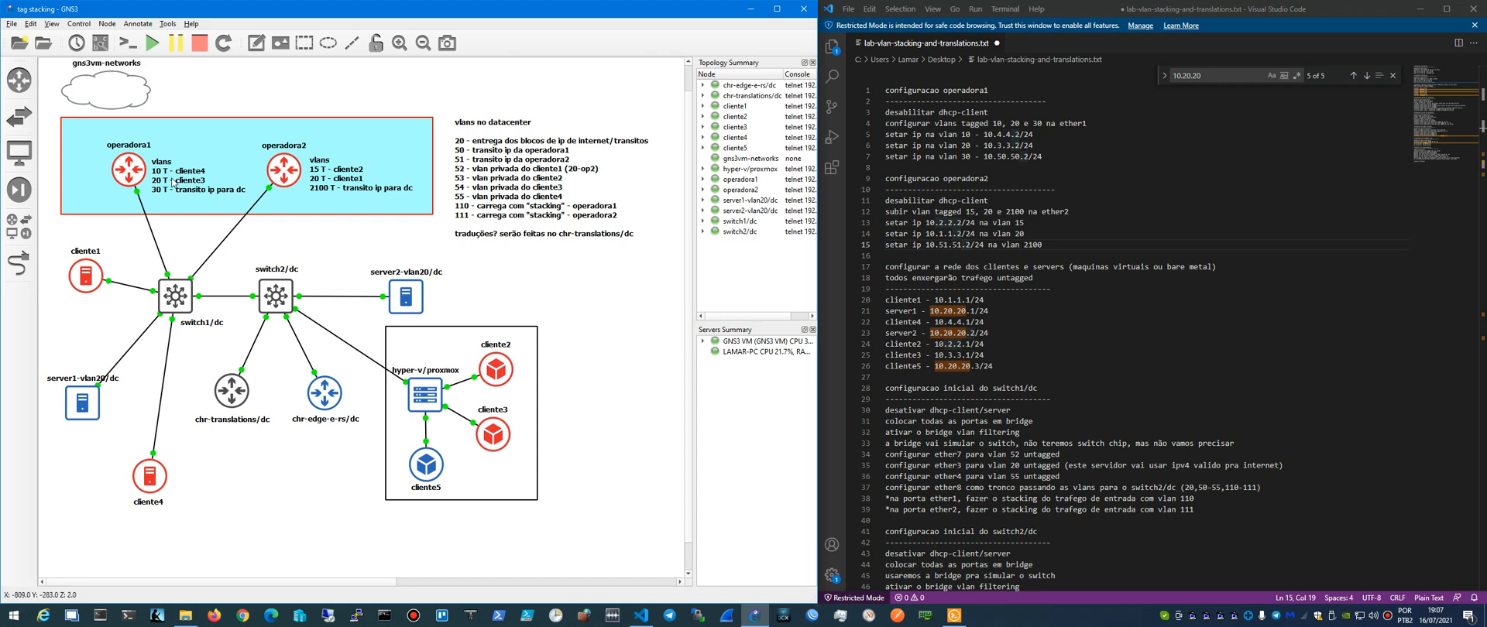
mouse_move(133, 171)
- Review the end of the lab notes and highlight the "*ingress filtering?" line below the chr-translations/dc section
left_click(907, 510)
scroll(922, 436, "down", 17)
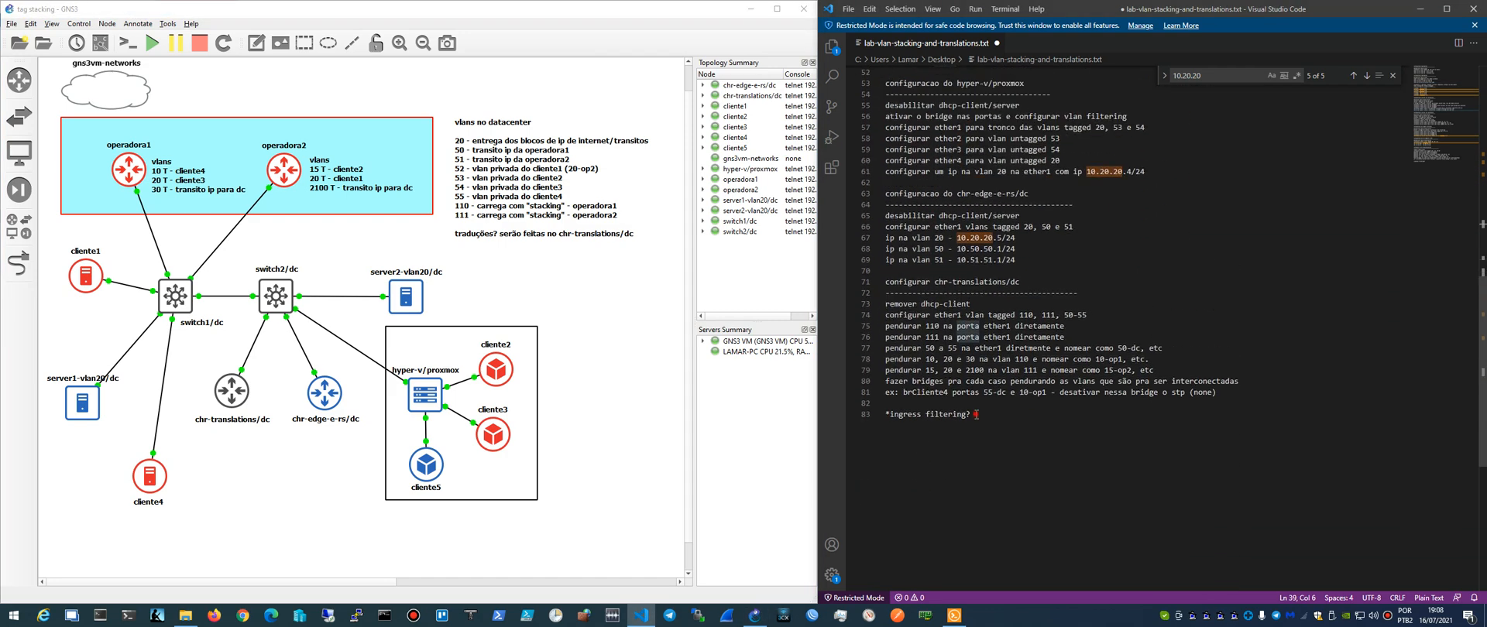
left_click_drag(976, 414, 882, 416)
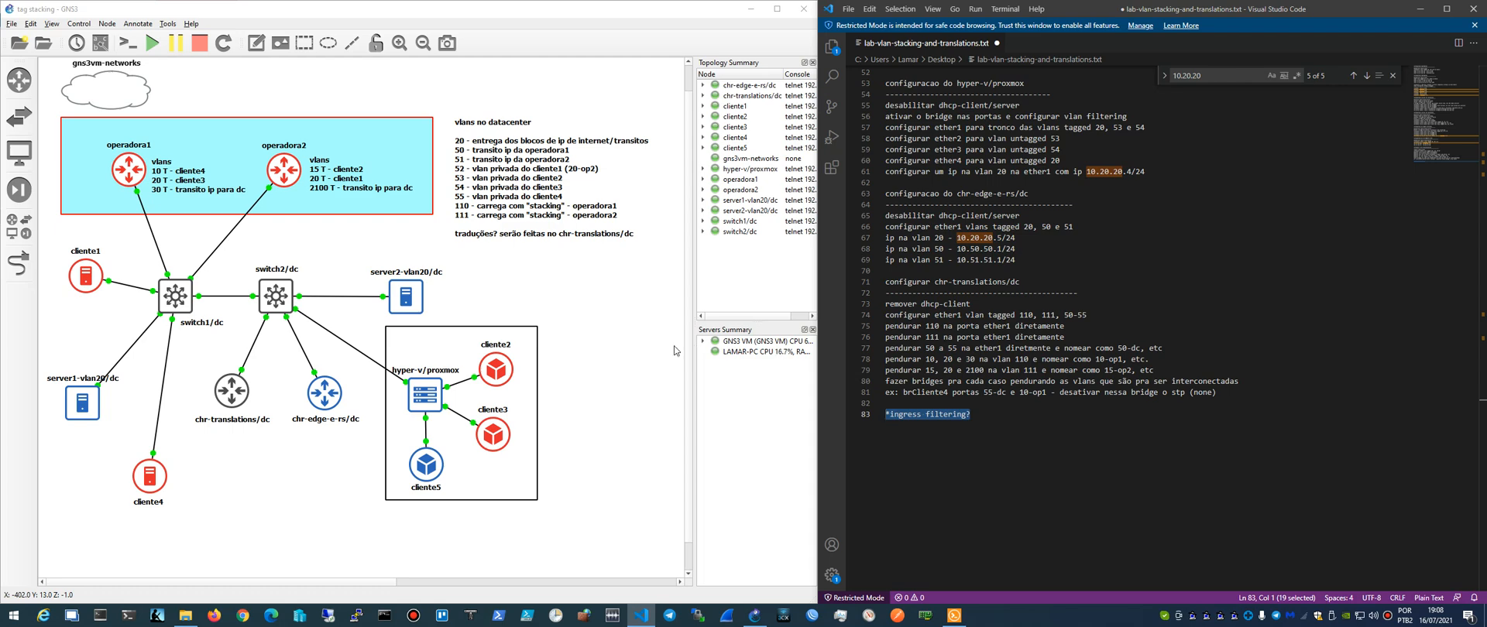
left_click(981, 420)
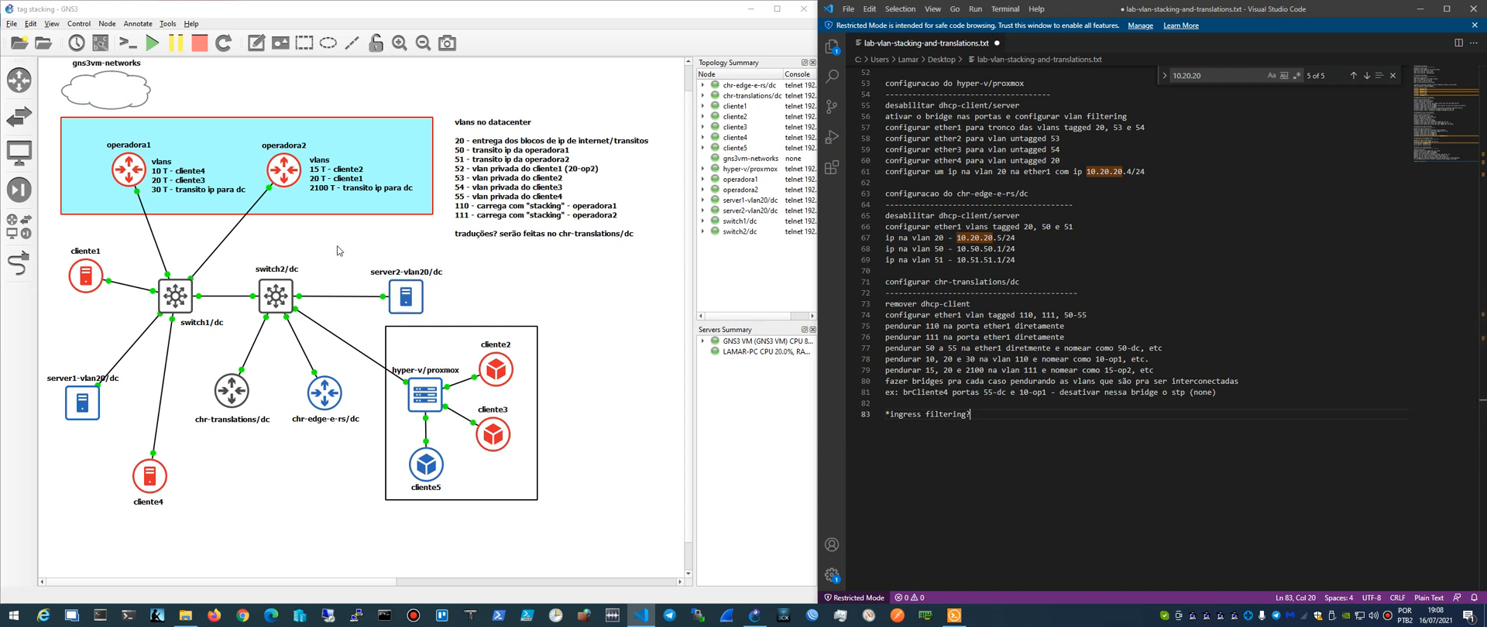
right_click(229, 297)
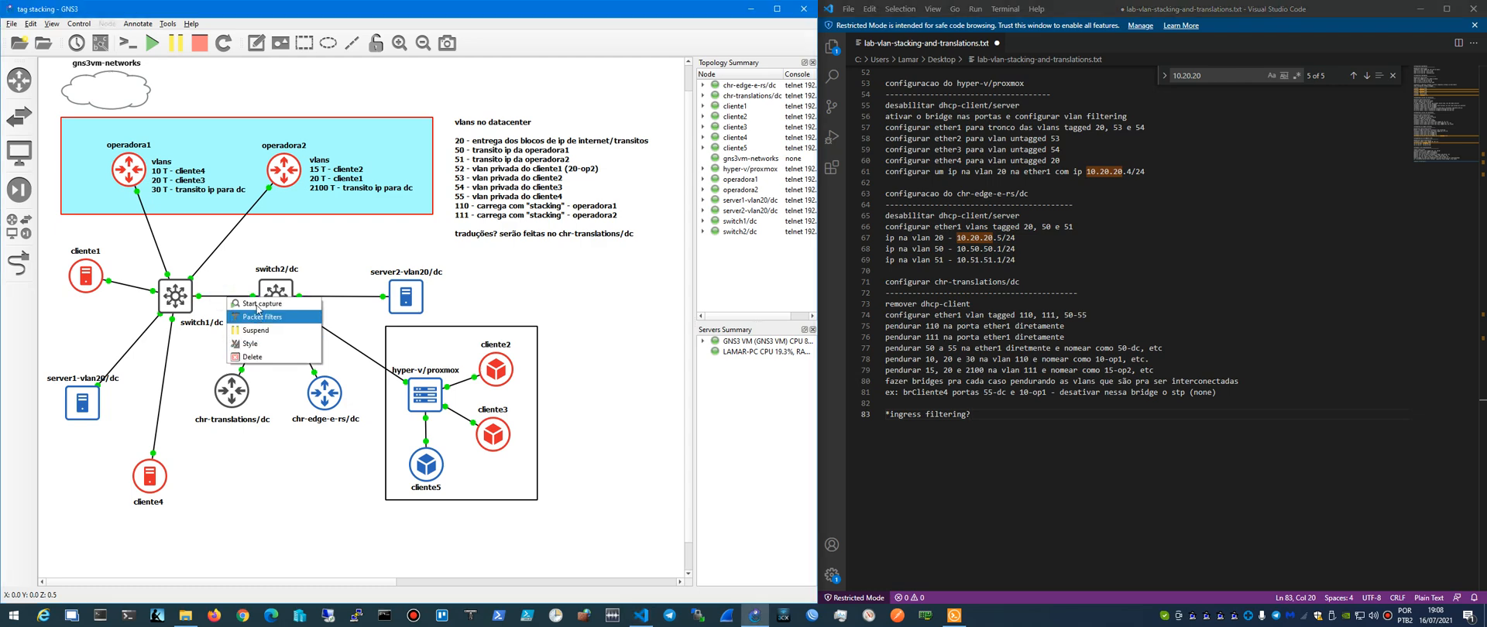
left_click(334, 251)
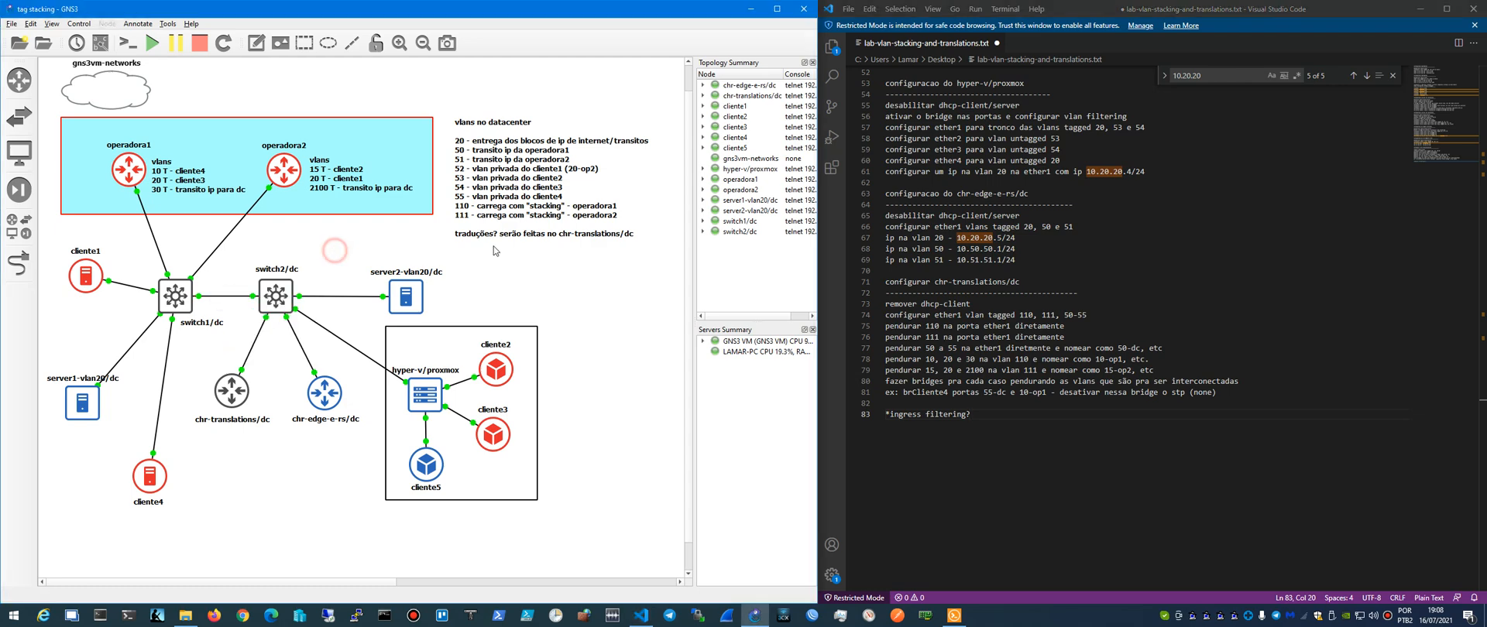
left_click(1392, 617)
left_click_drag(989, 162, 676, 25)
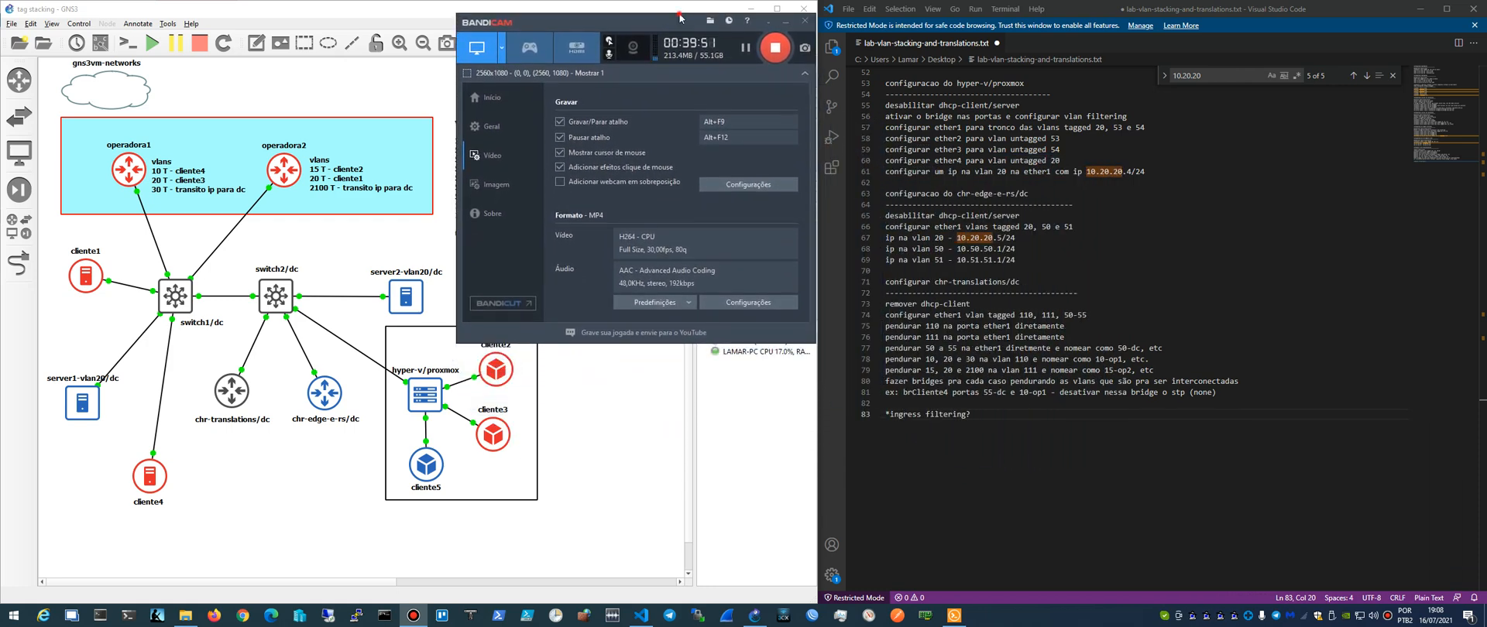
left_click_drag(680, 14, 678, 13)
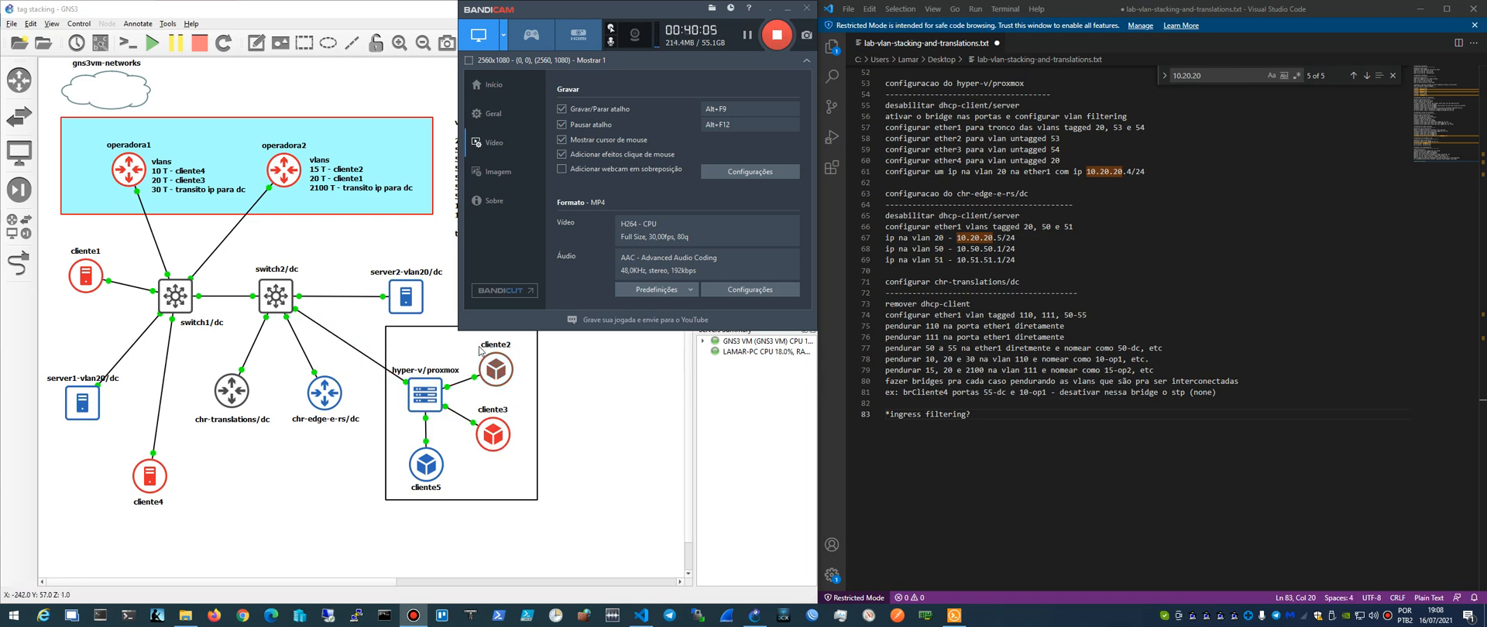
- Bring the GNS3 topology forward and shift the chr-translations/dc node slightly up and to the right
left_click(242, 345)
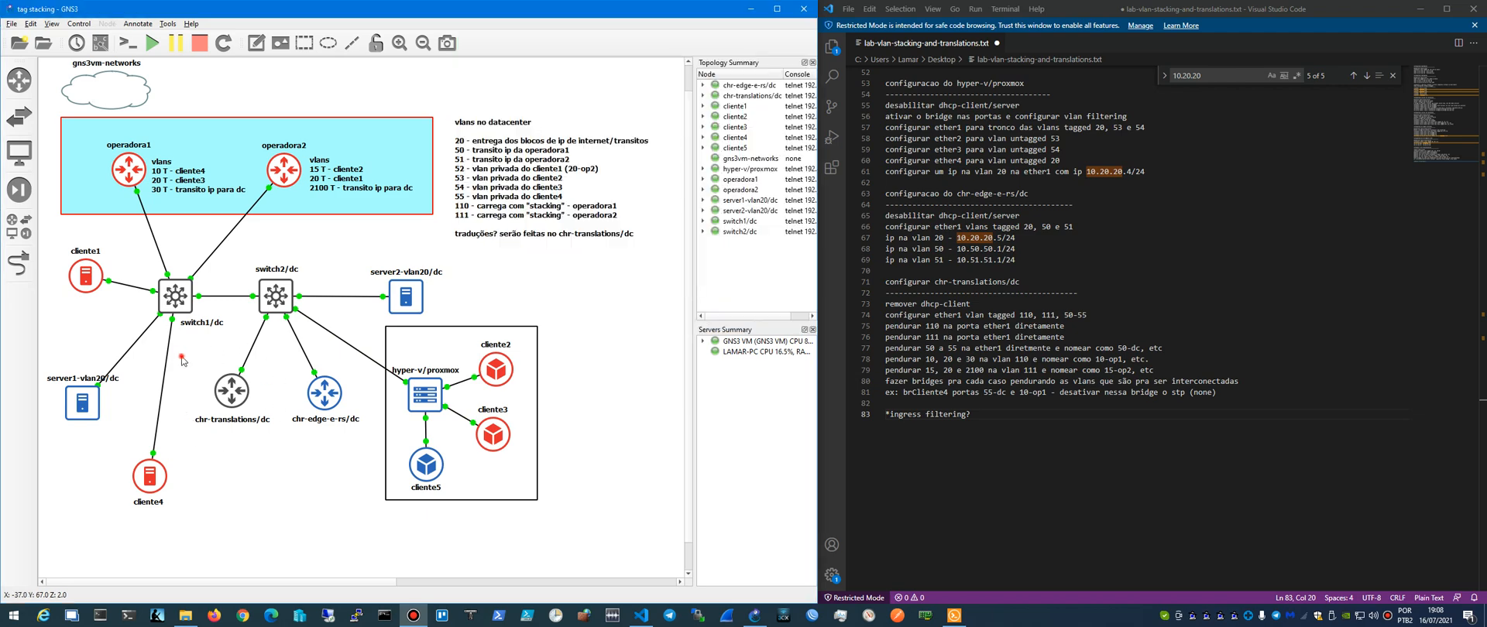
left_click_drag(181, 356, 285, 443)
mouse_move(229, 378)
left_mouse_down()
mouse_move(281, 407)
mouse_move(237, 380)
left_mouse_up()
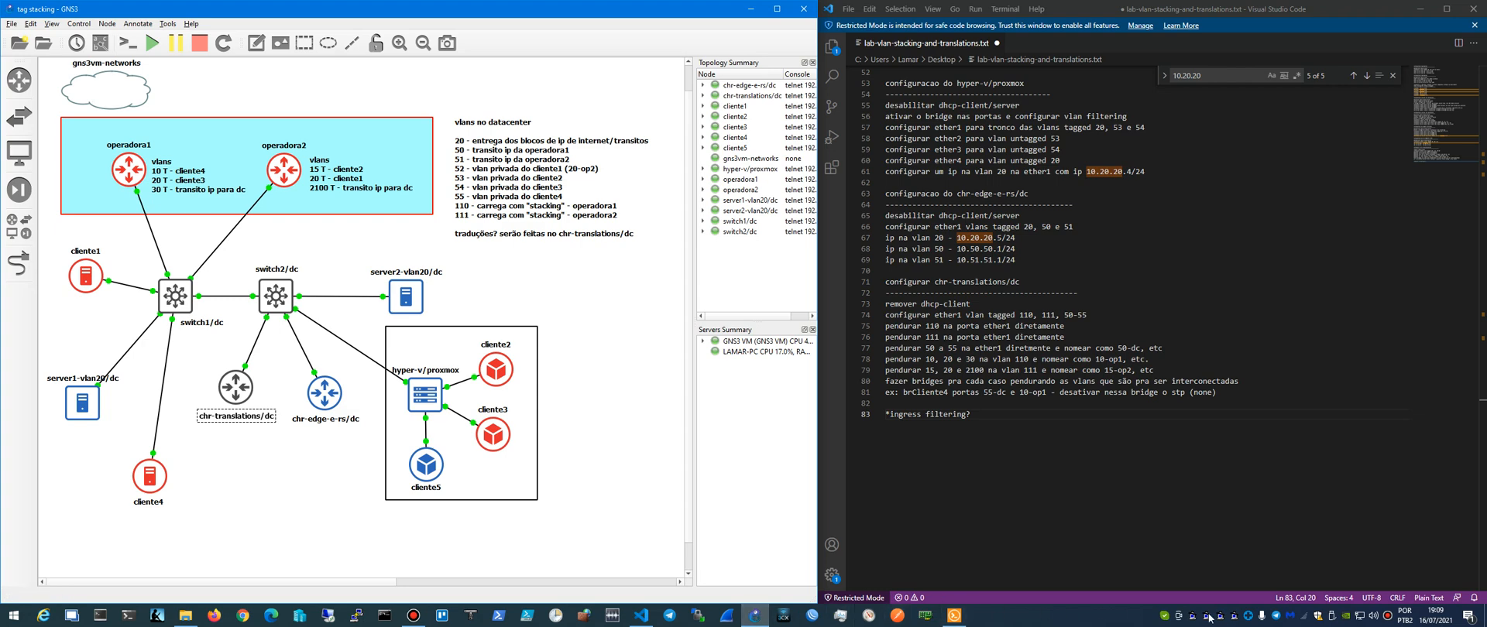
left_click(1390, 618)
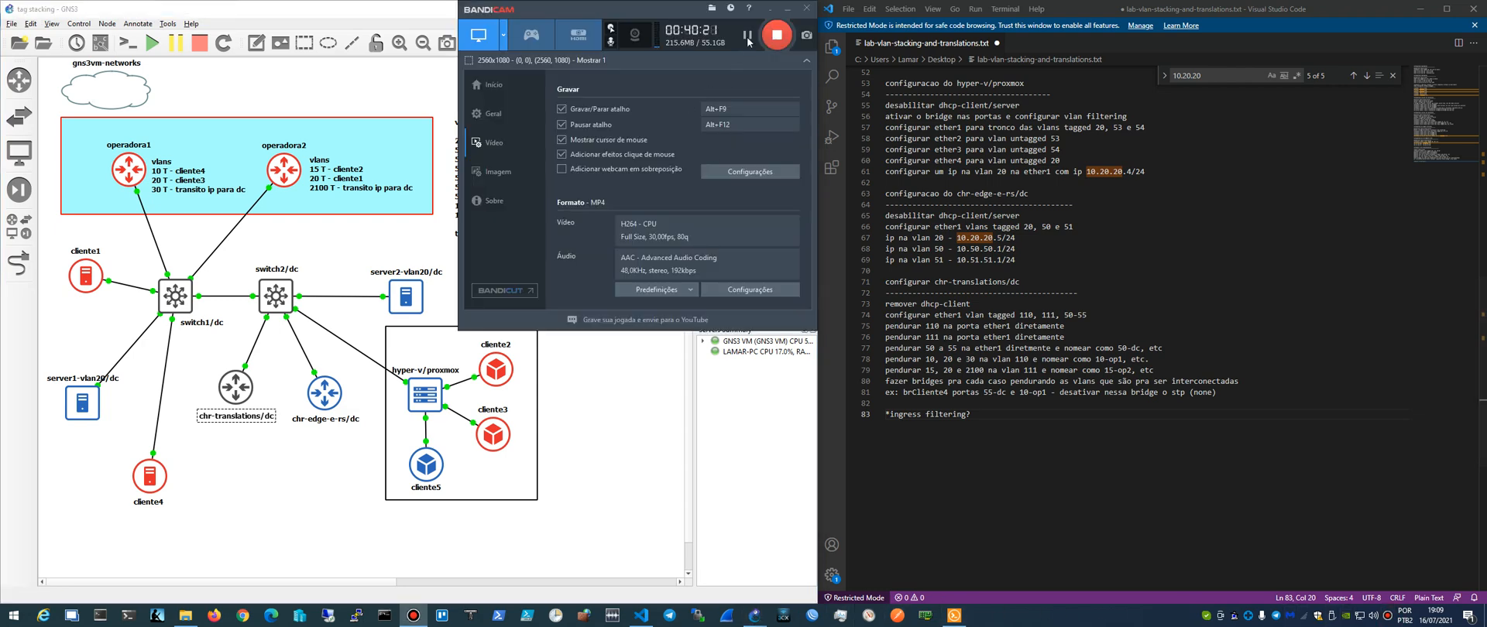